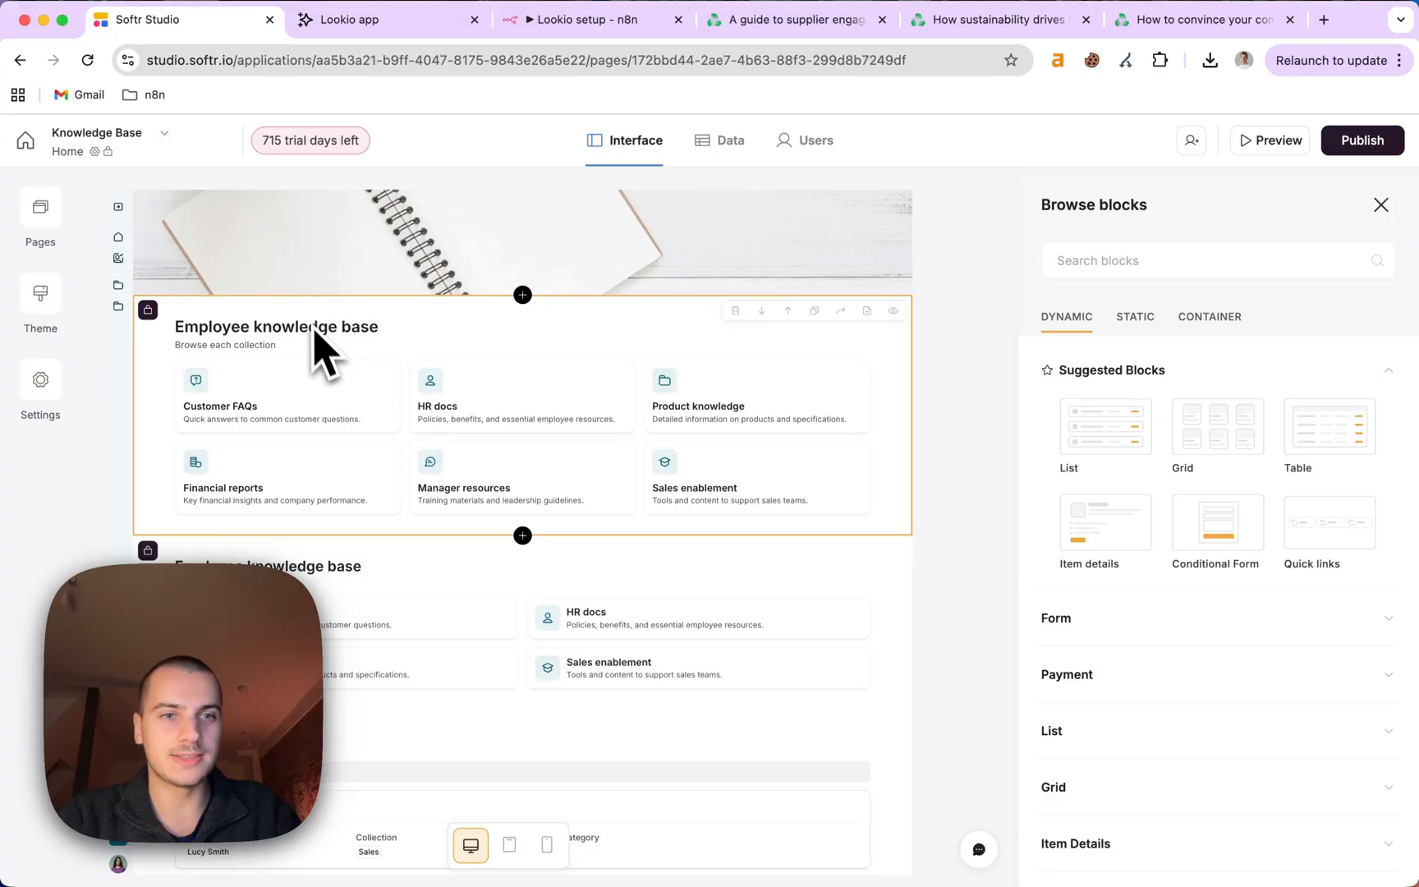
Scroll through the blocks of the Softr Studio employee knowledge base page.
scroll(333, 492, down, 10)
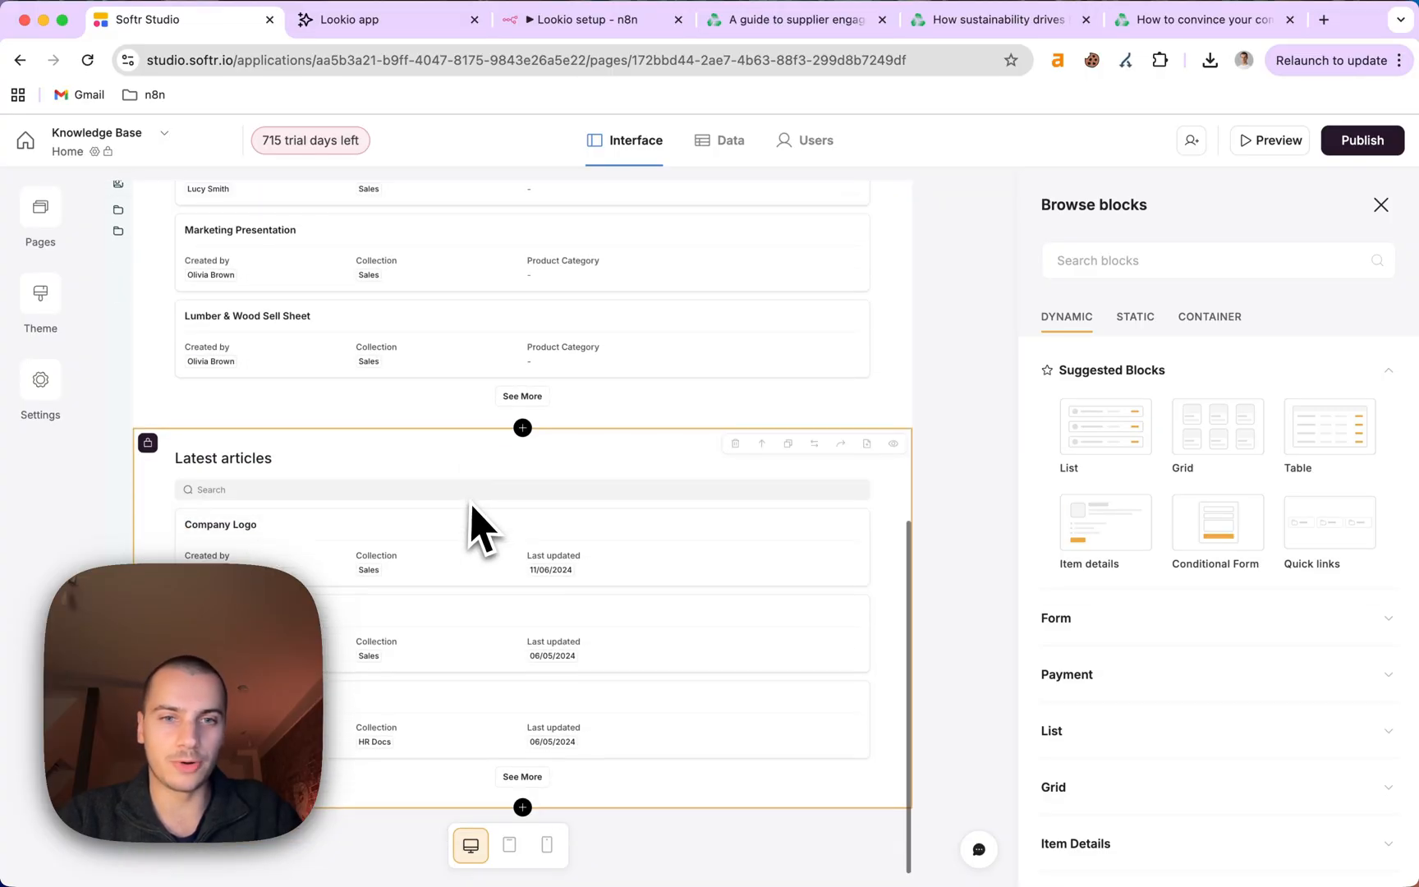
scroll(484, 530, up, 10)
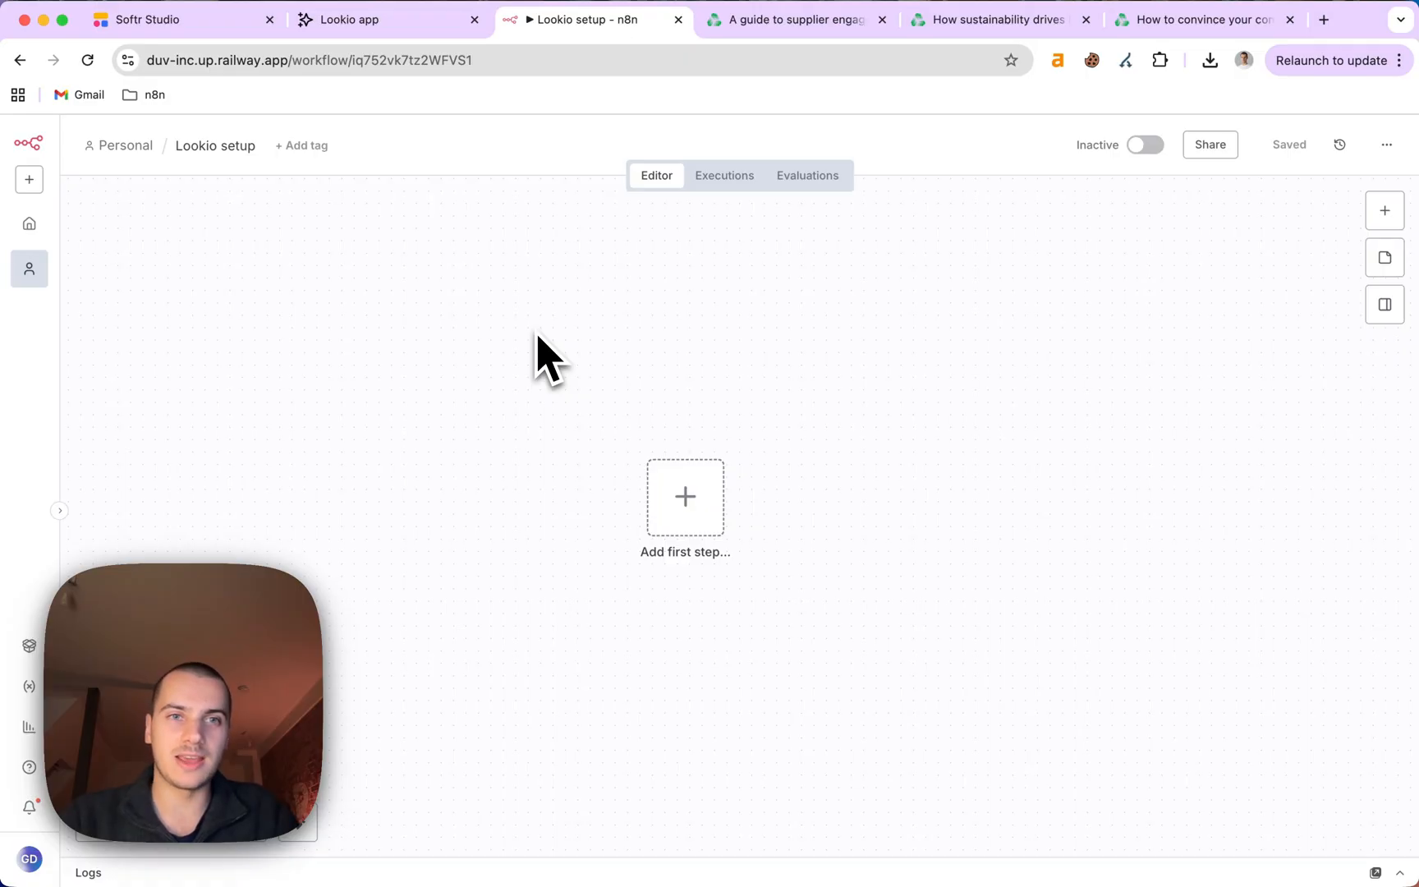
Switch to the Lookio app browser tab.
click(349, 20)
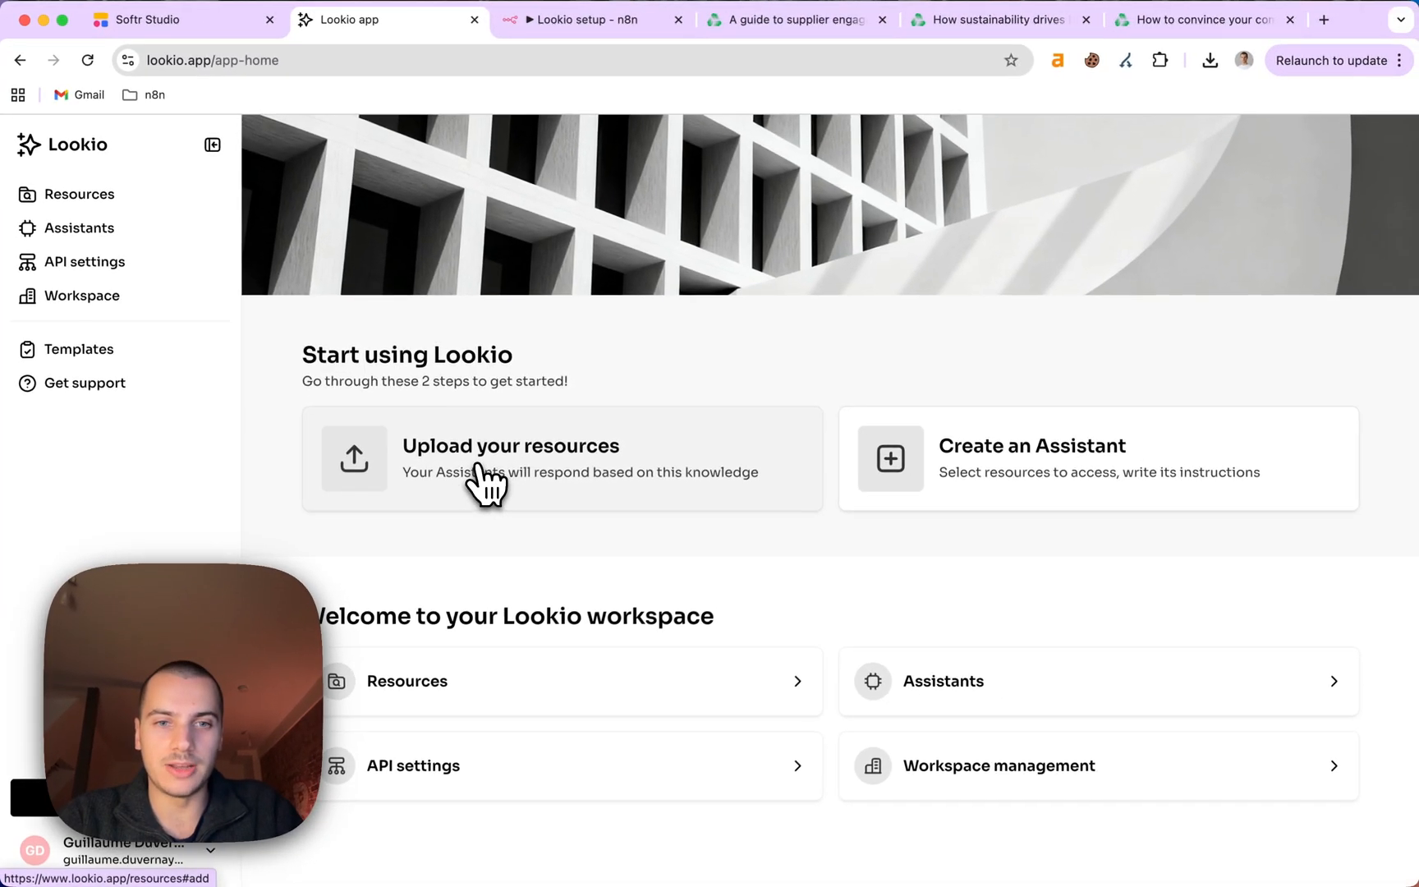
Start adding resources, try the Plain text option, then leave that form.
click(478, 465)
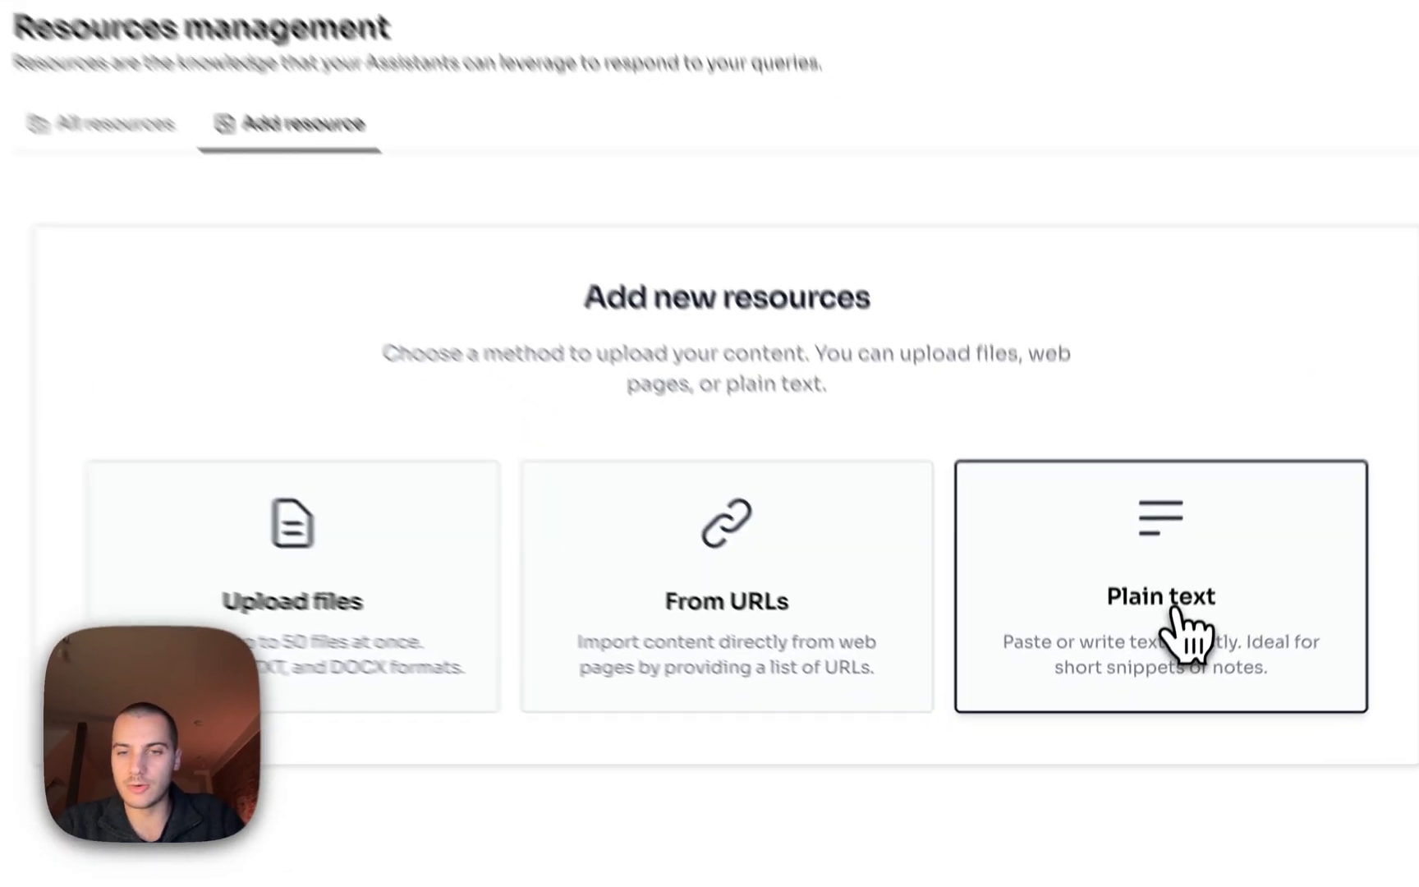
click(1183, 629)
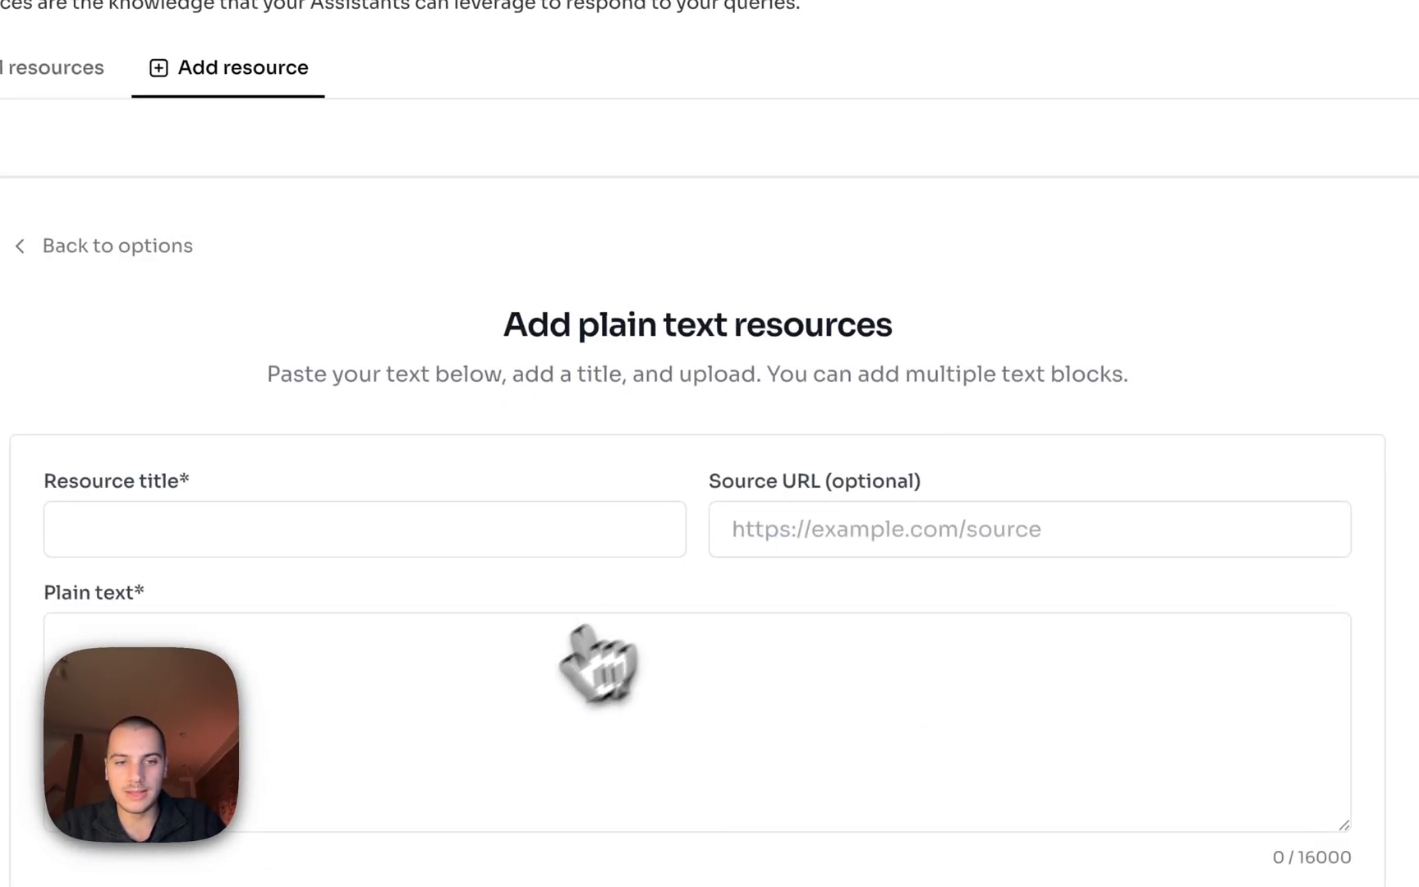
click(435, 339)
click(944, 497)
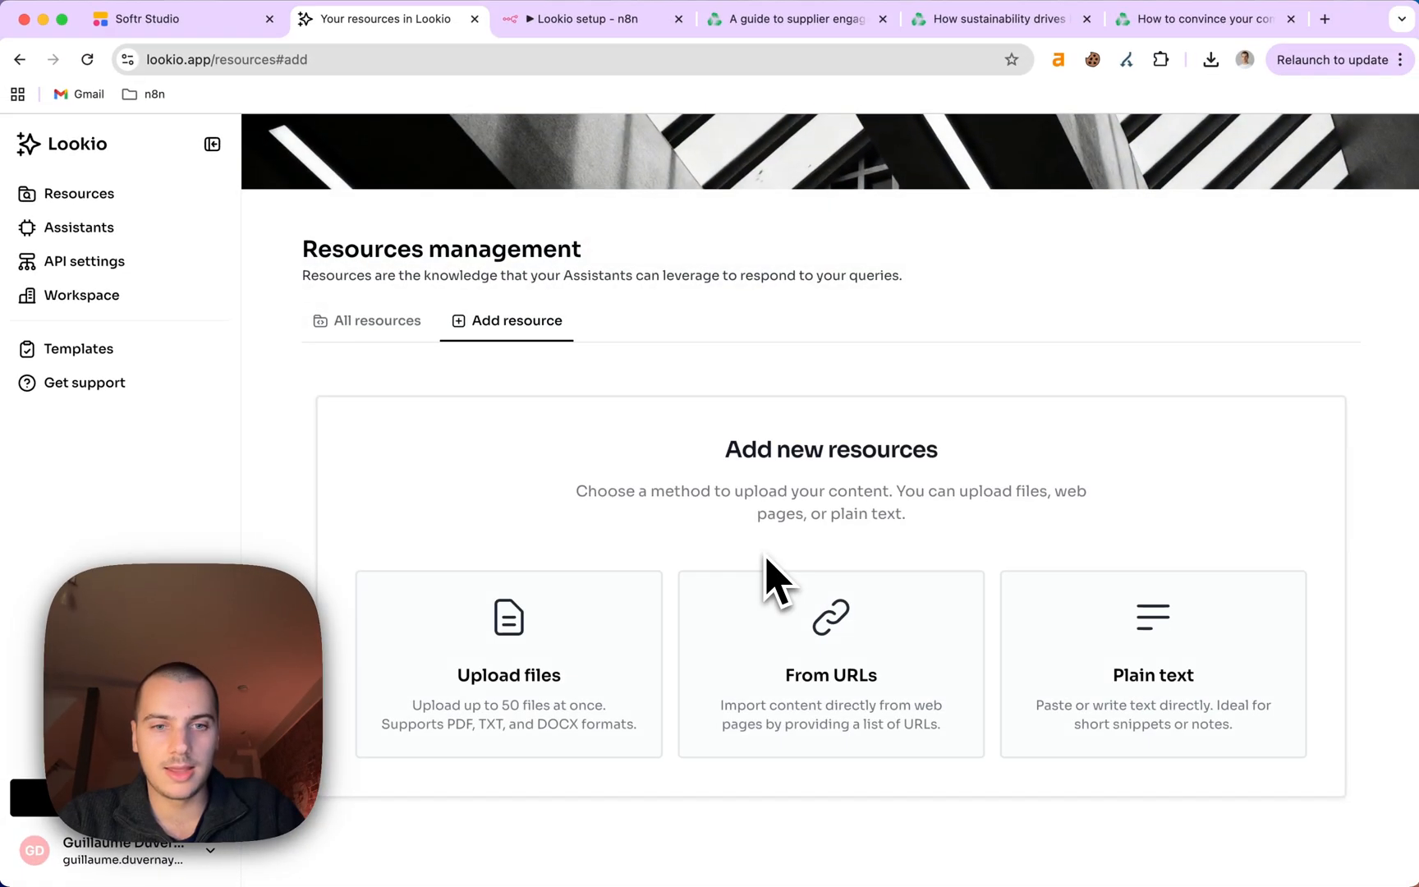
Upload three PDFs from the Downloads folder and continue to their titles.
click(641, 627)
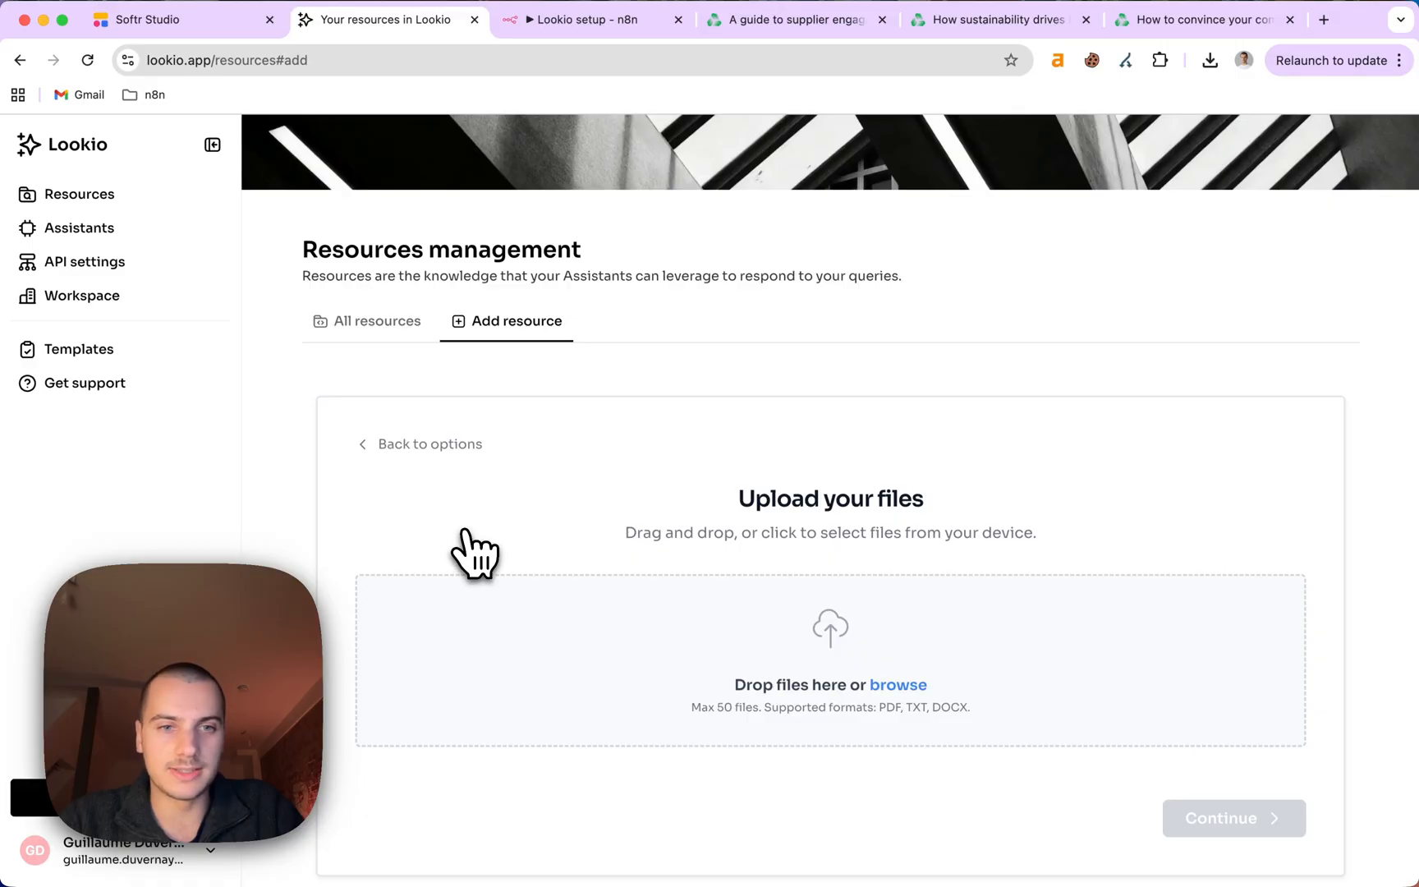
key(super+Tab)
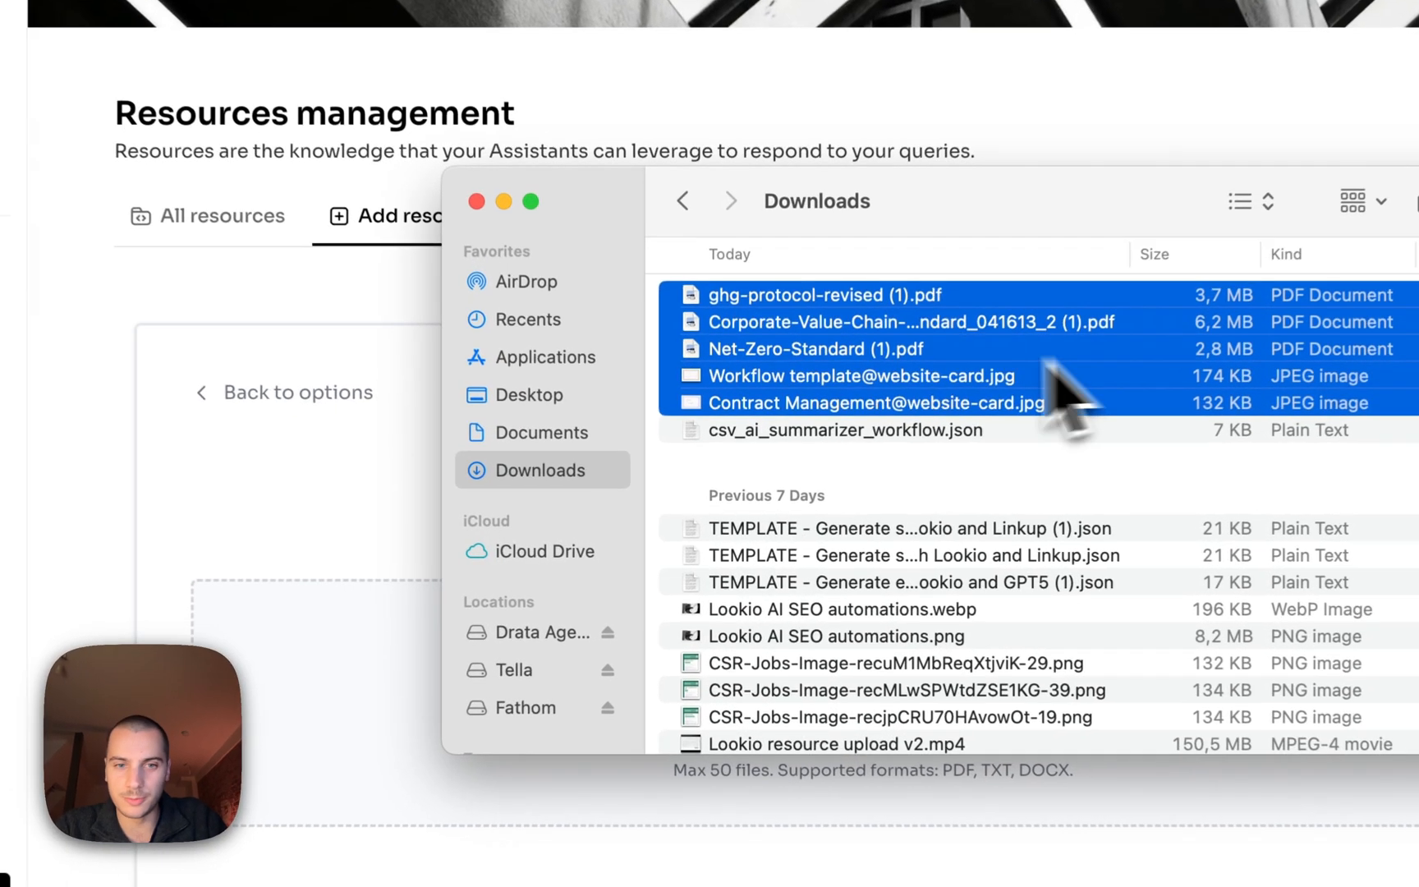
drag(1068, 394, 383, 645)
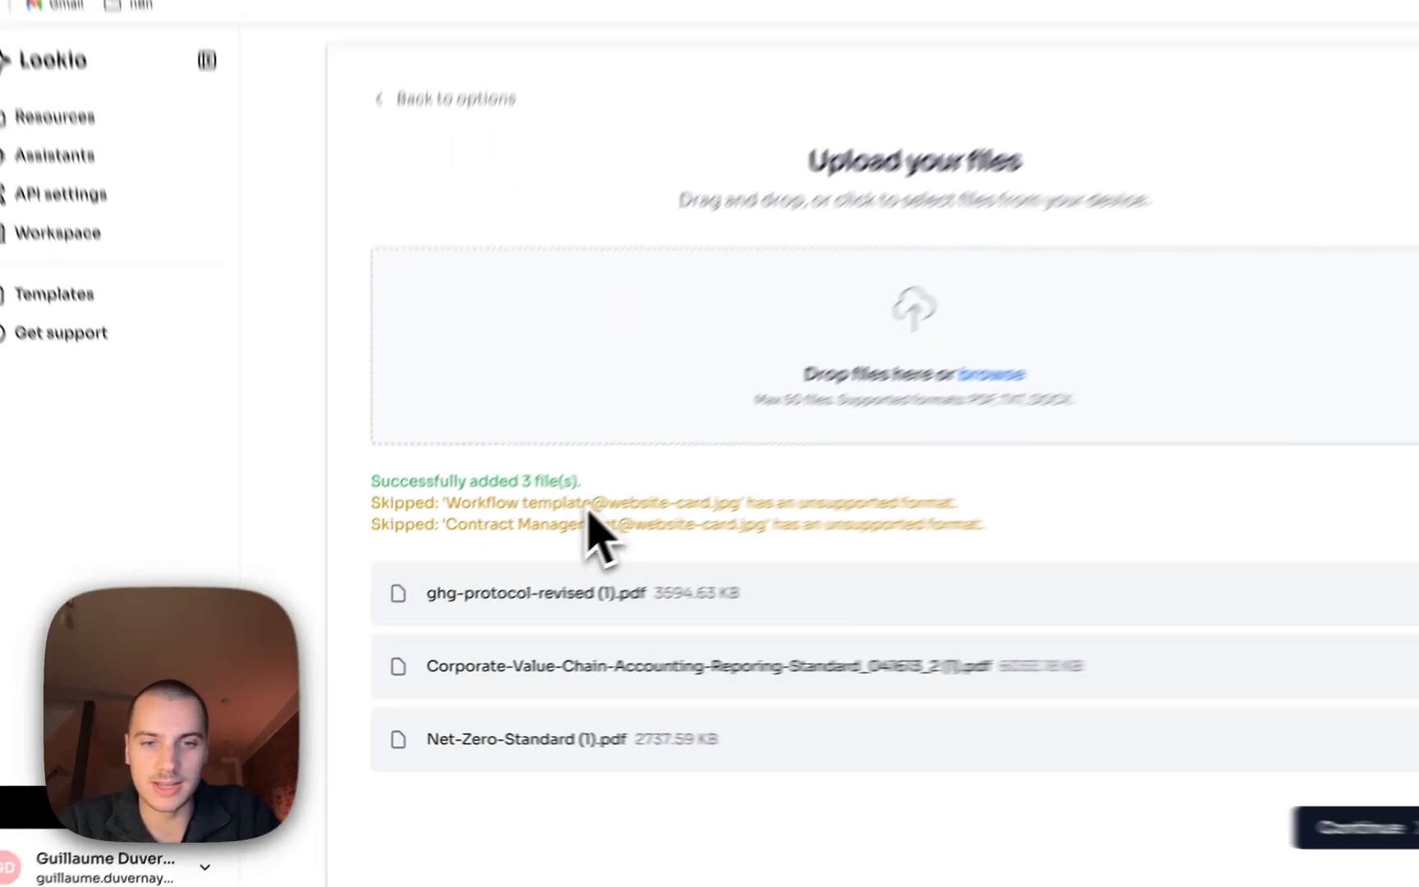
scroll(719, 707, down, 1)
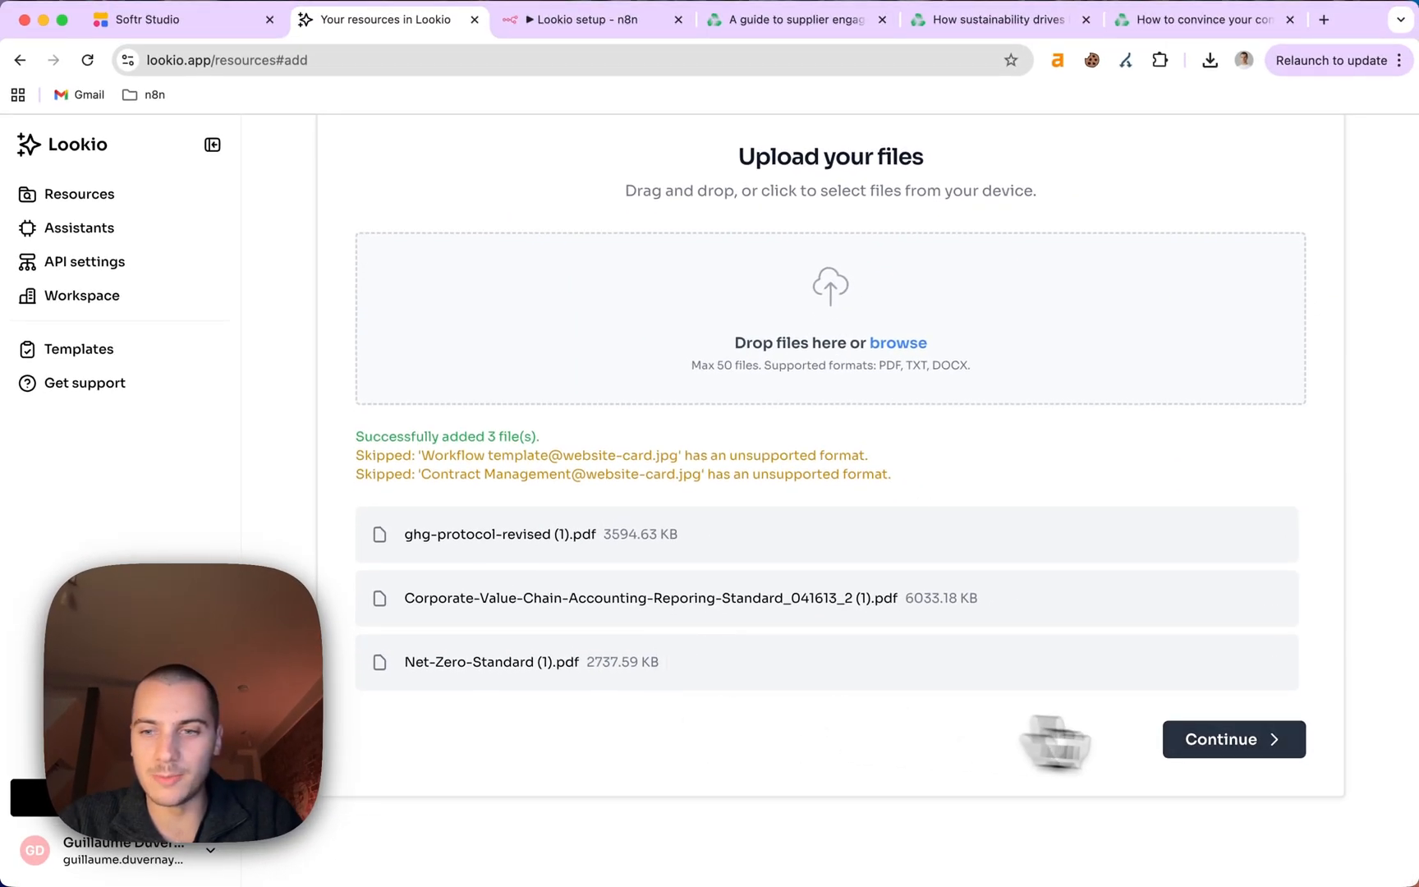
click(1228, 744)
click(558, 477)
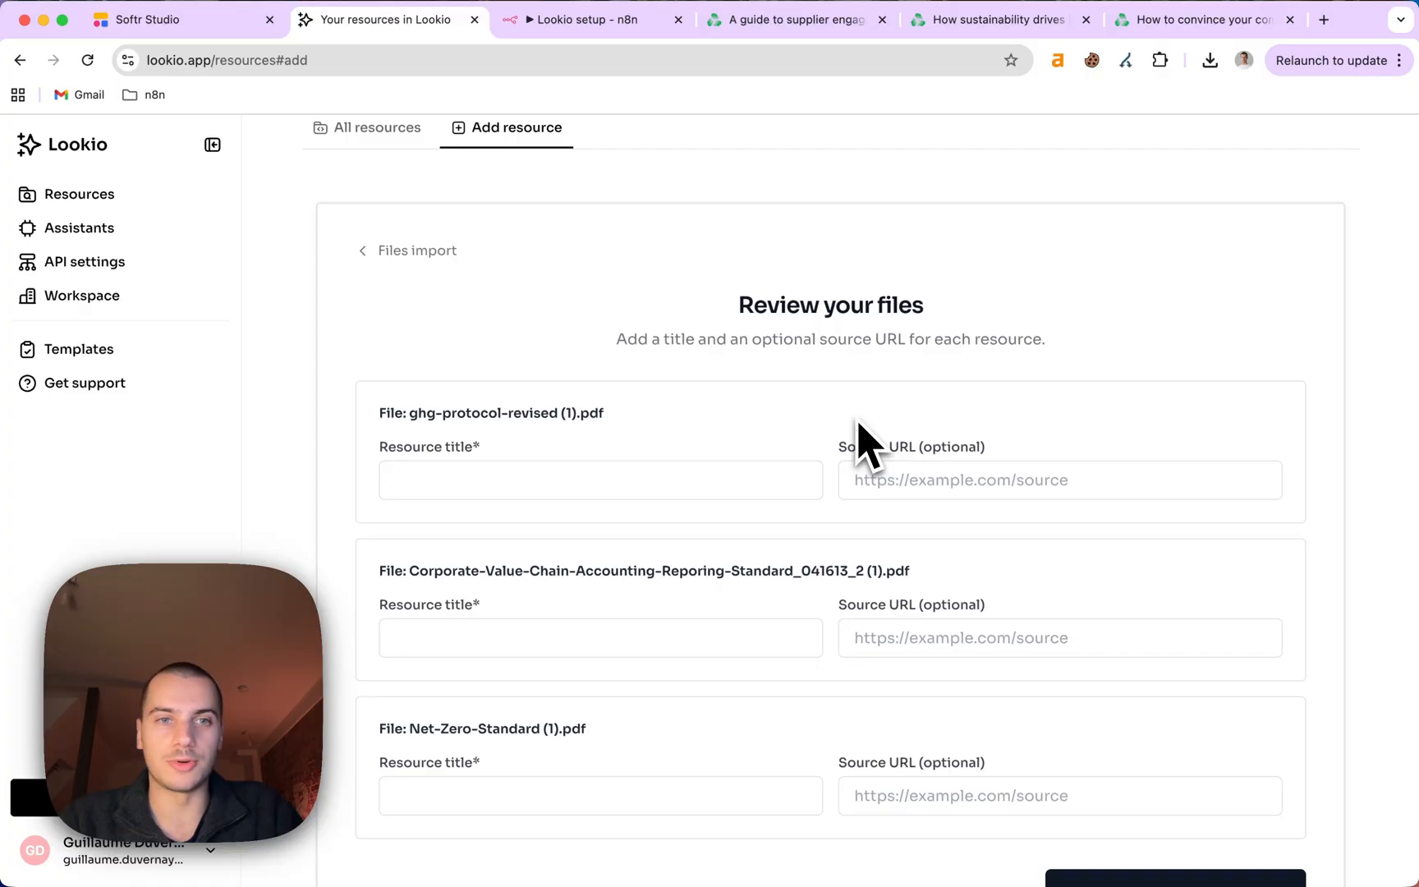
Go back to the upload methods and discard the three selected PDFs.
click(394, 251)
click(435, 250)
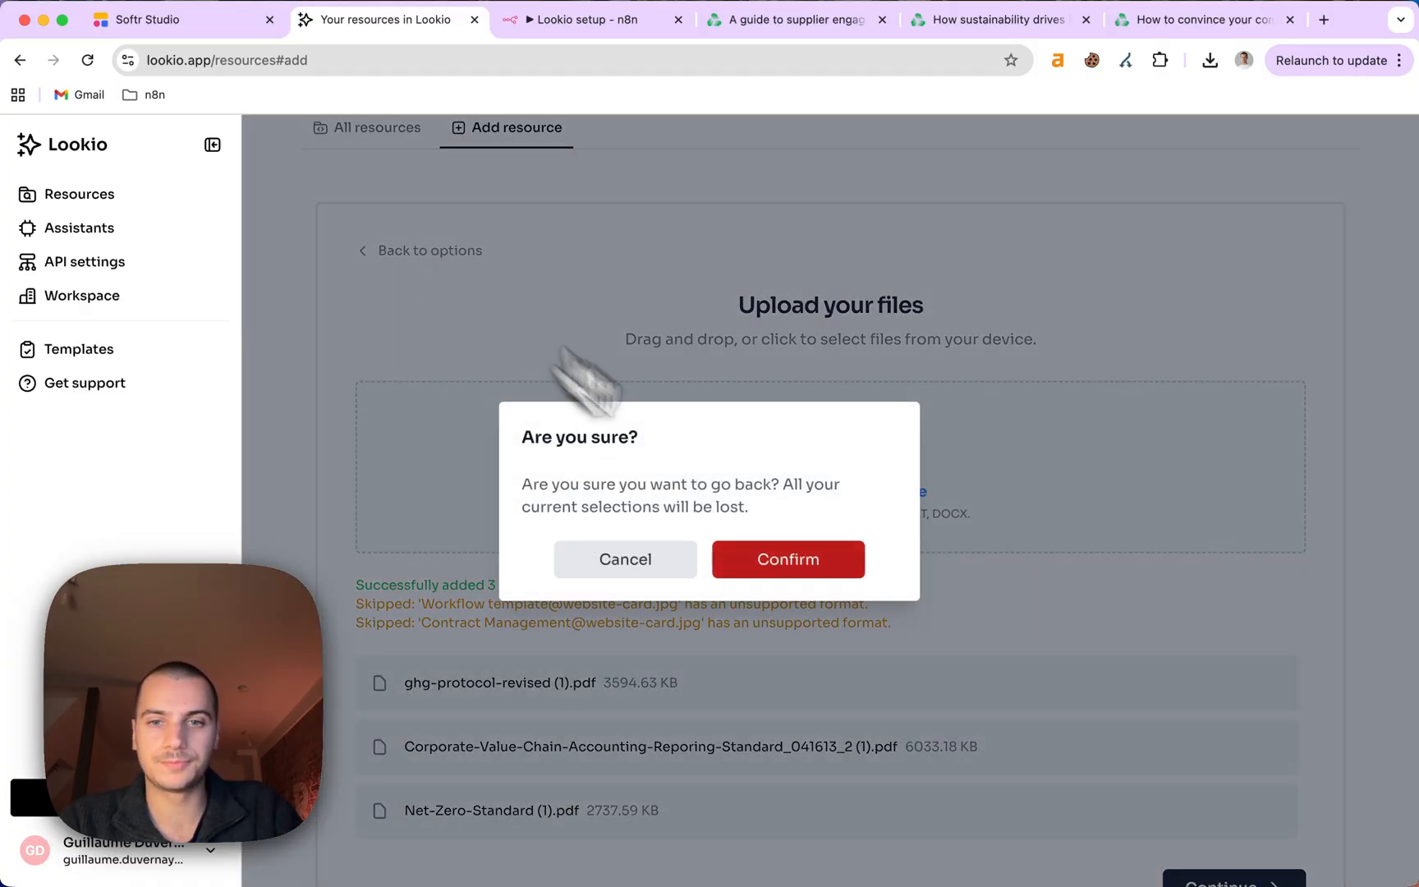
click(800, 563)
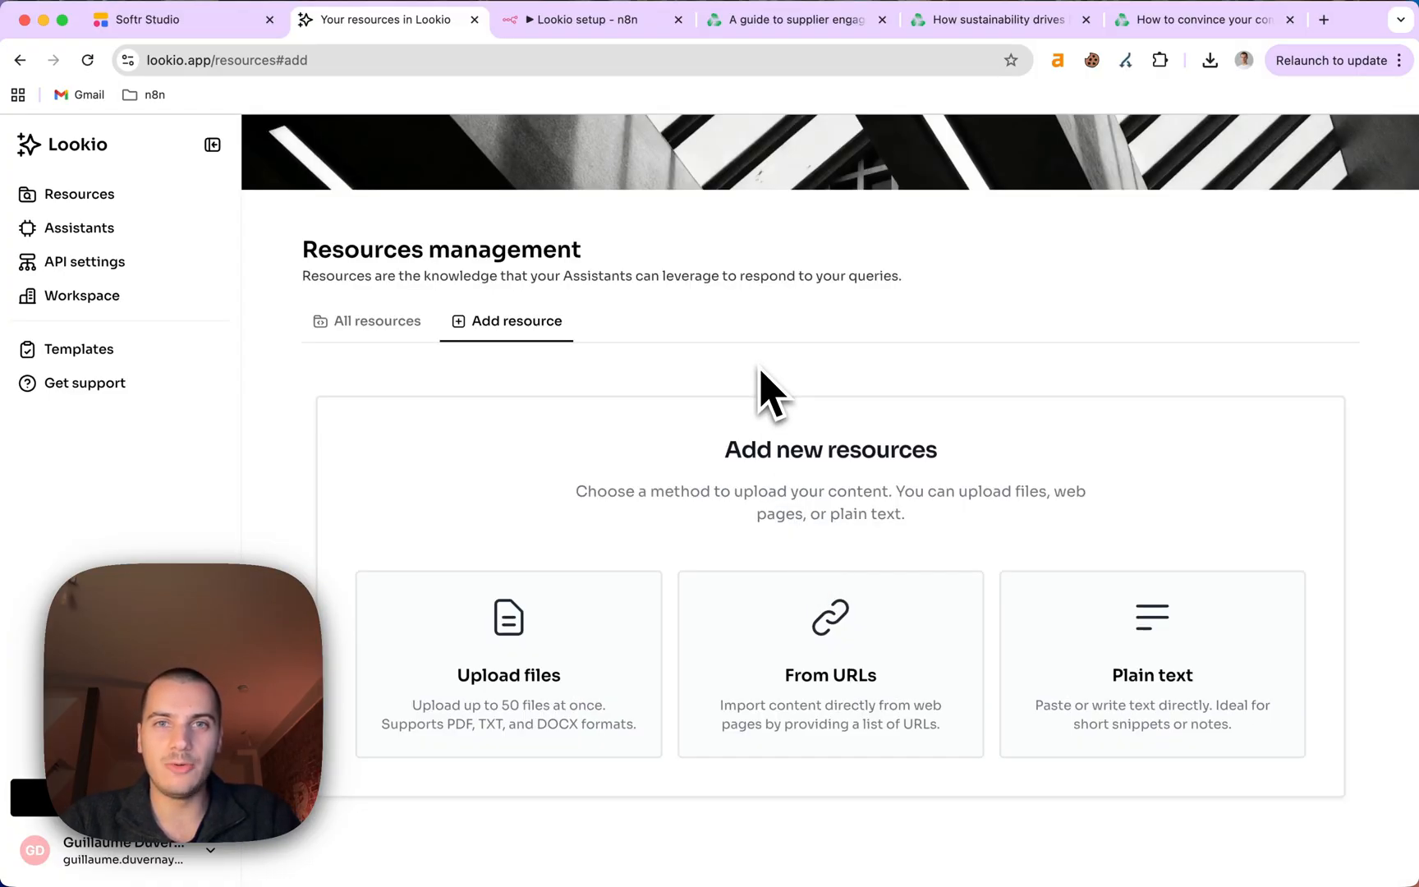
Choose From URLs and add the plana.earth supplier engagement article URL.
click(772, 595)
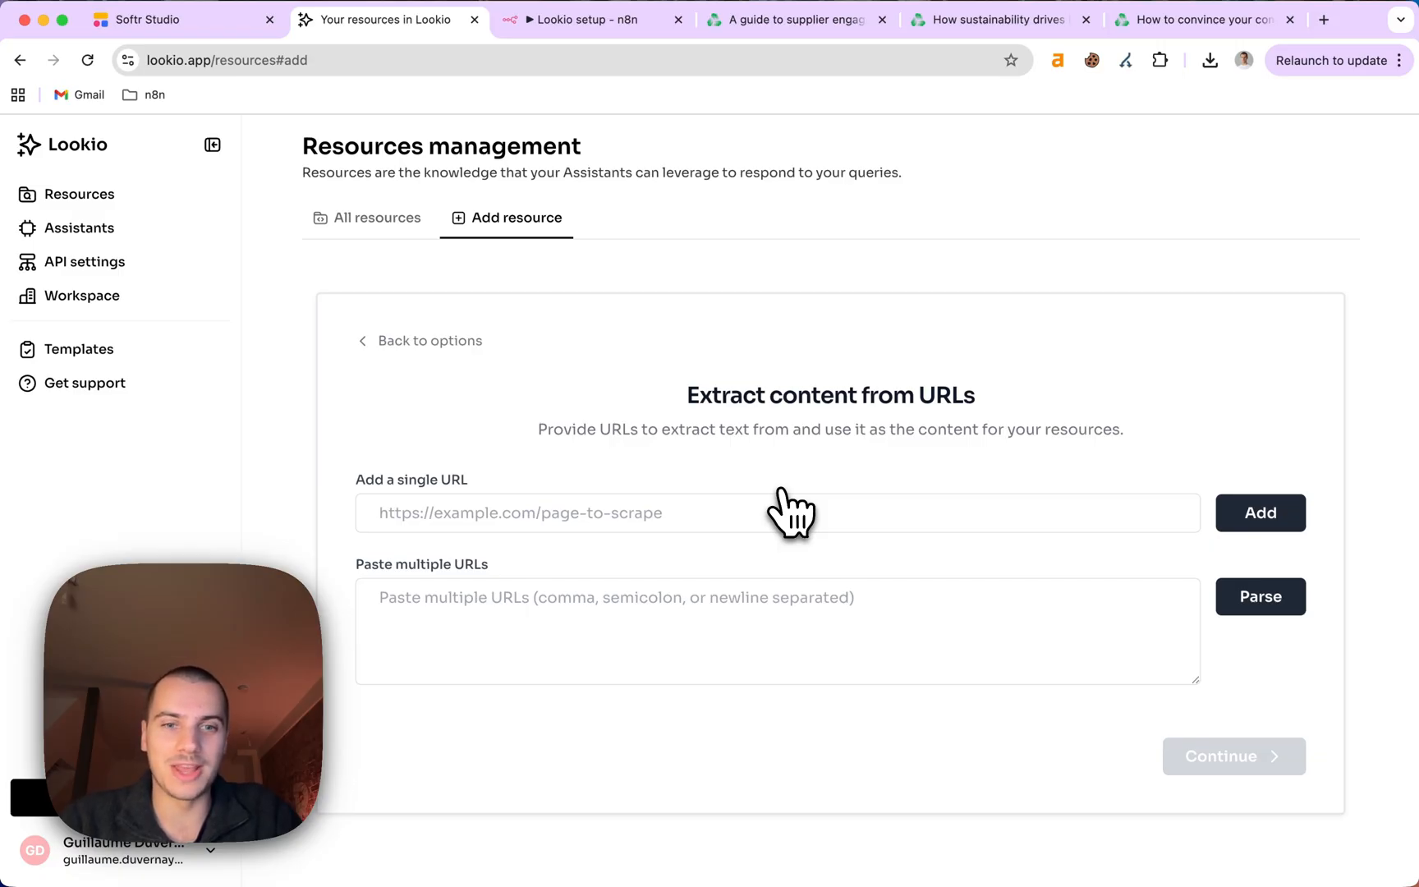
click(786, 23)
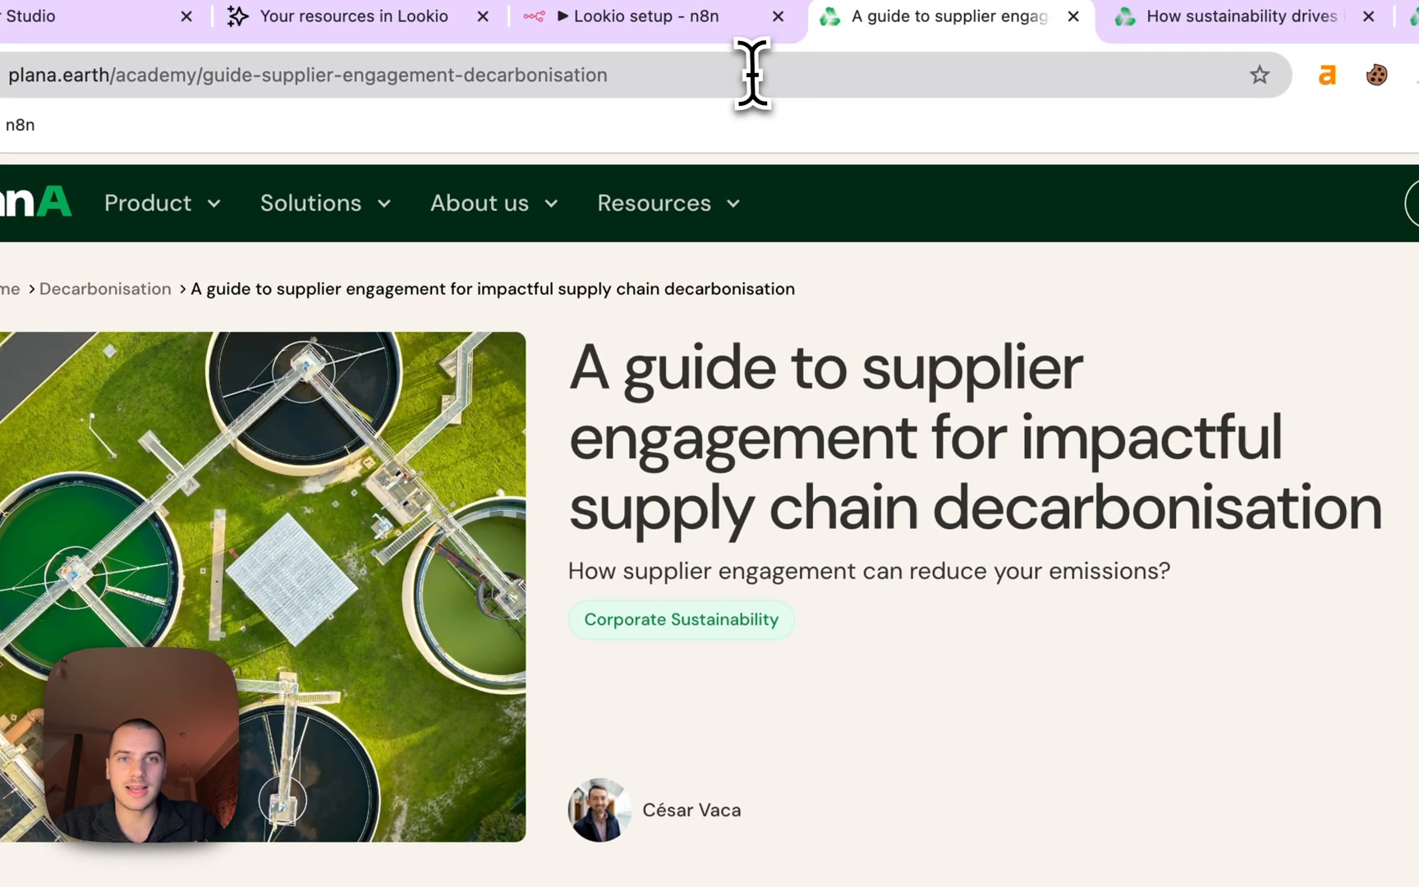
click(751, 74)
key(super+c)
click(361, 17)
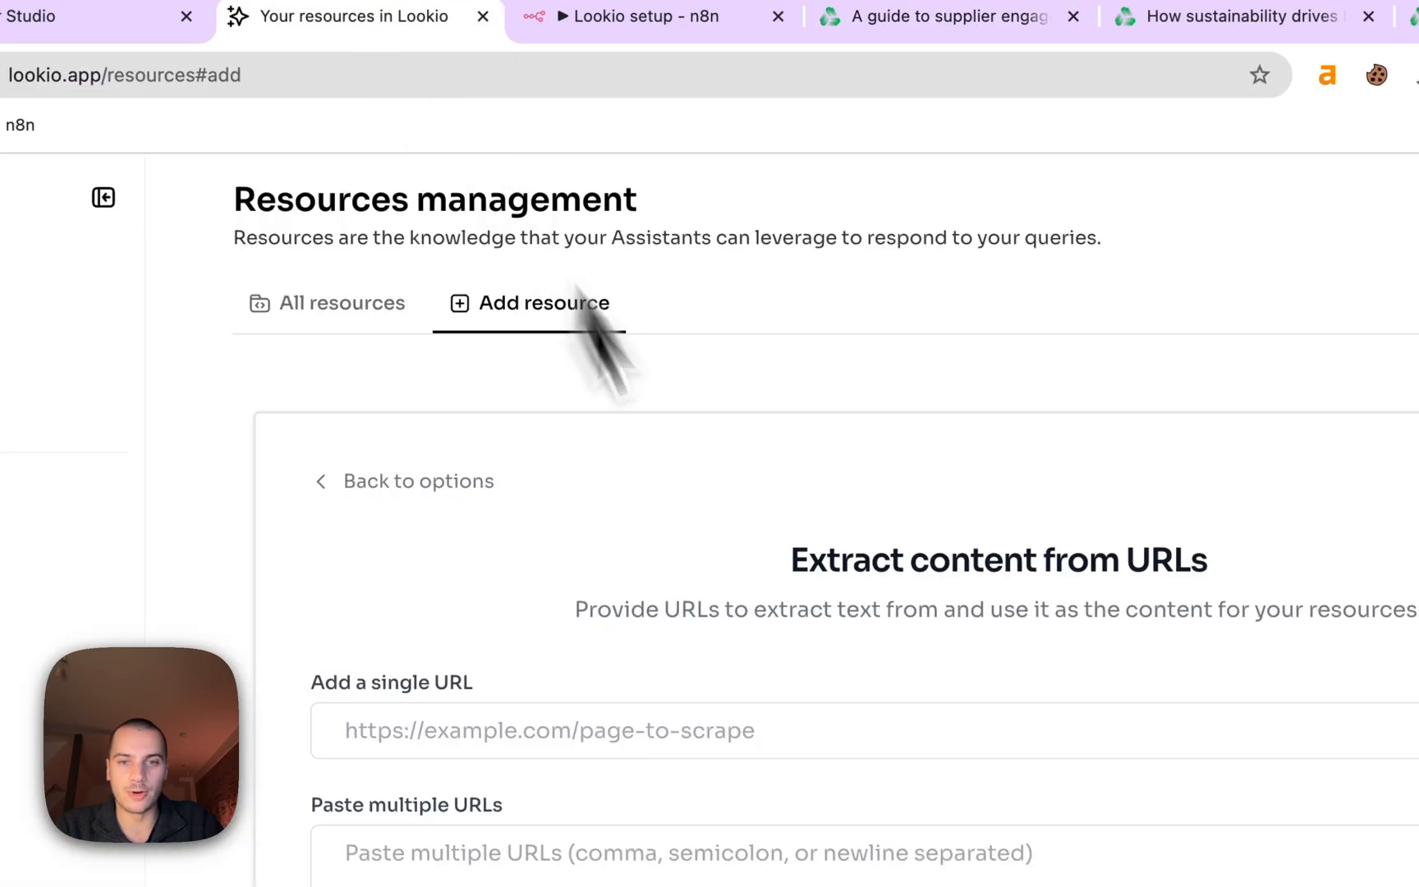
click(595, 725)
key(super+v)
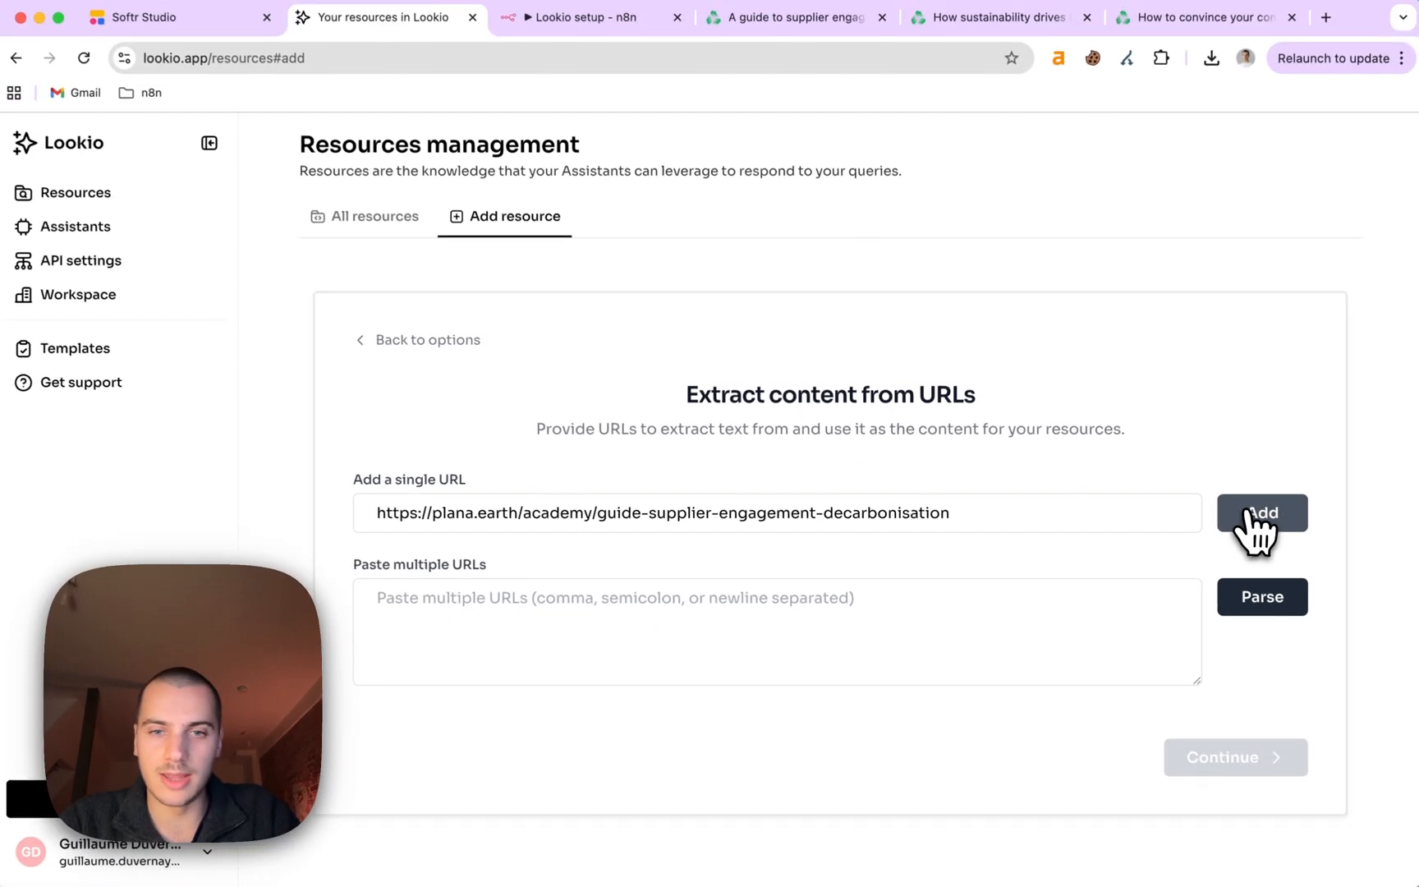
click(1408, 542)
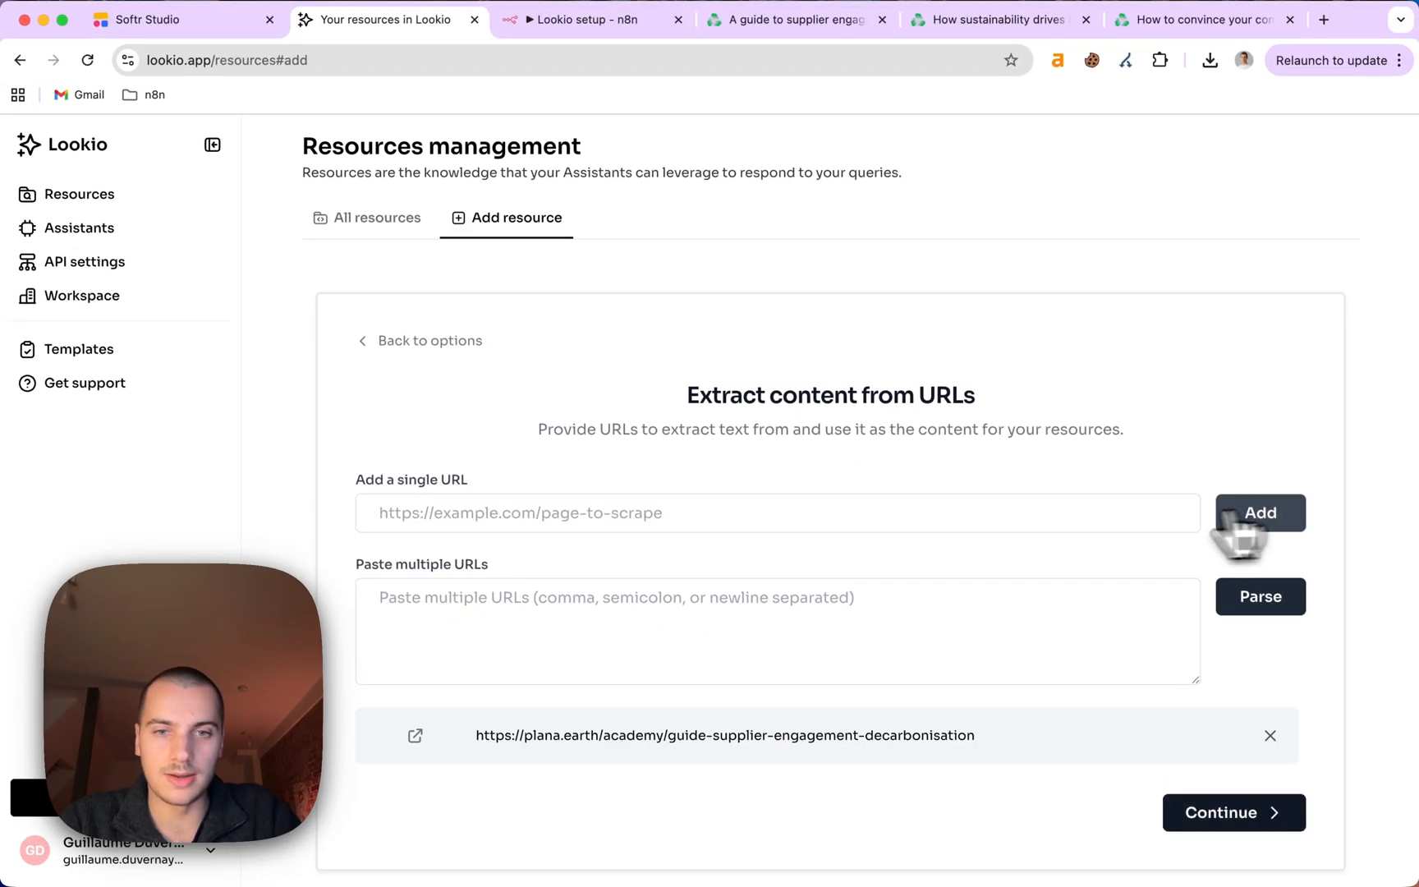
Copy the sustainability value article URL into the multiple URLs box.
click(963, 21)
click(695, 62)
key(super+c)
click(361, 21)
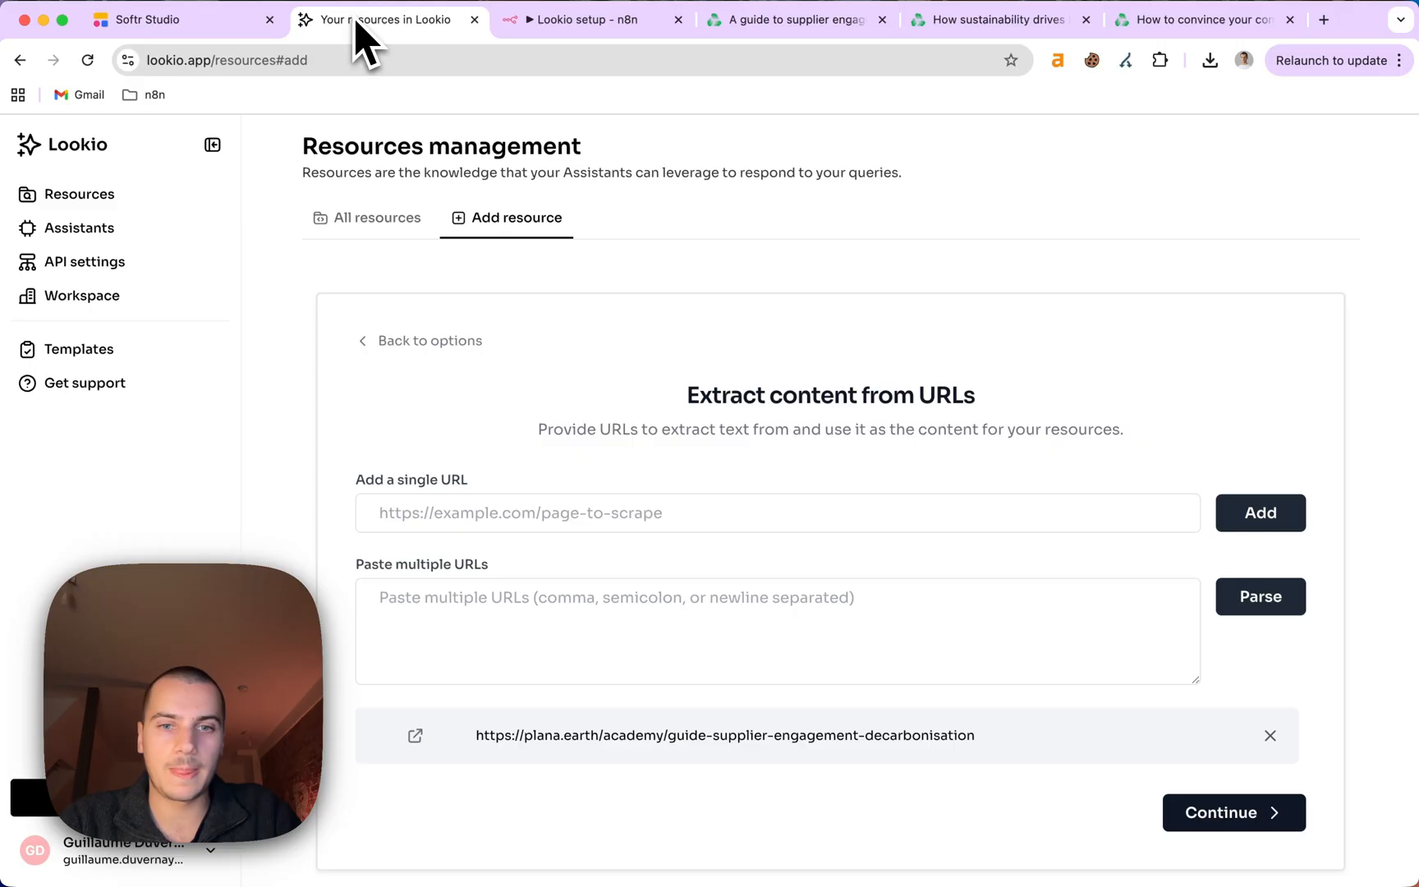
click(668, 593)
key(super+v)
Add the decarbonisation investment article URL, parse both, and continue to review.
click(1199, 20)
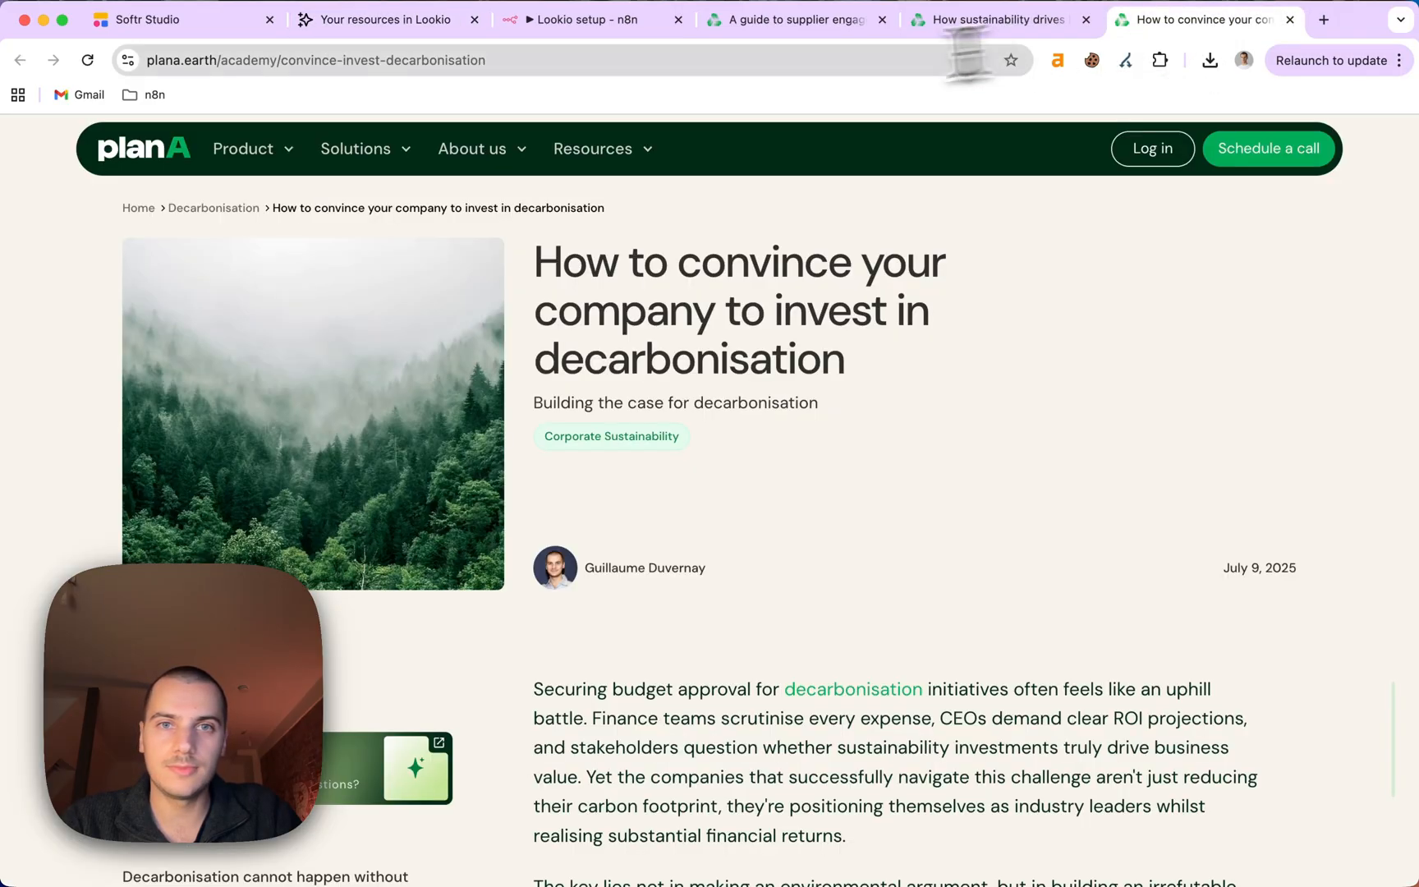
key(super+l)
key(super+c)
click(376, 25)
key(super+v)
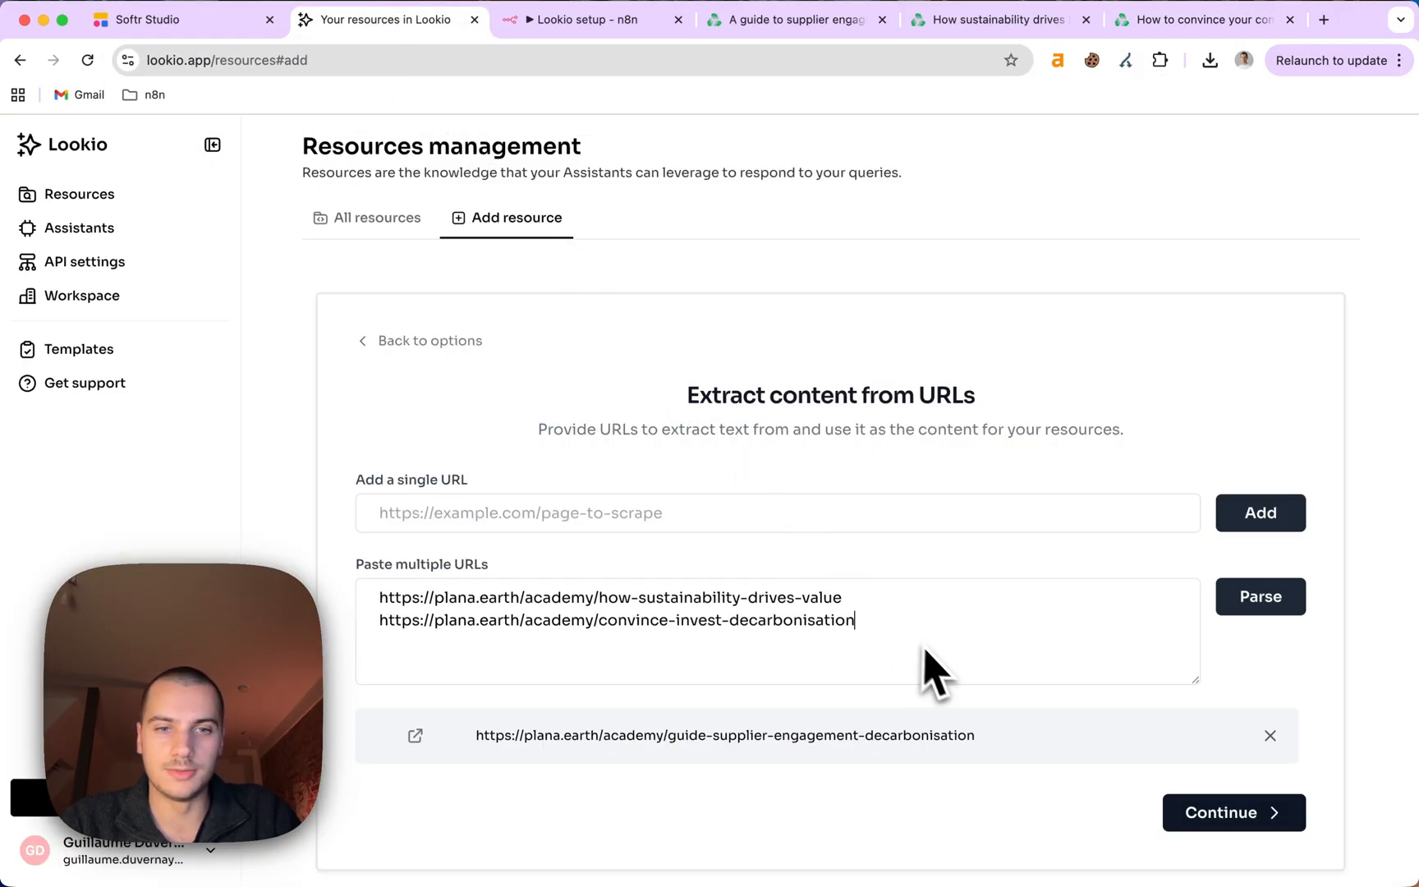
click(1272, 606)
scroll(1204, 650, down, 3)
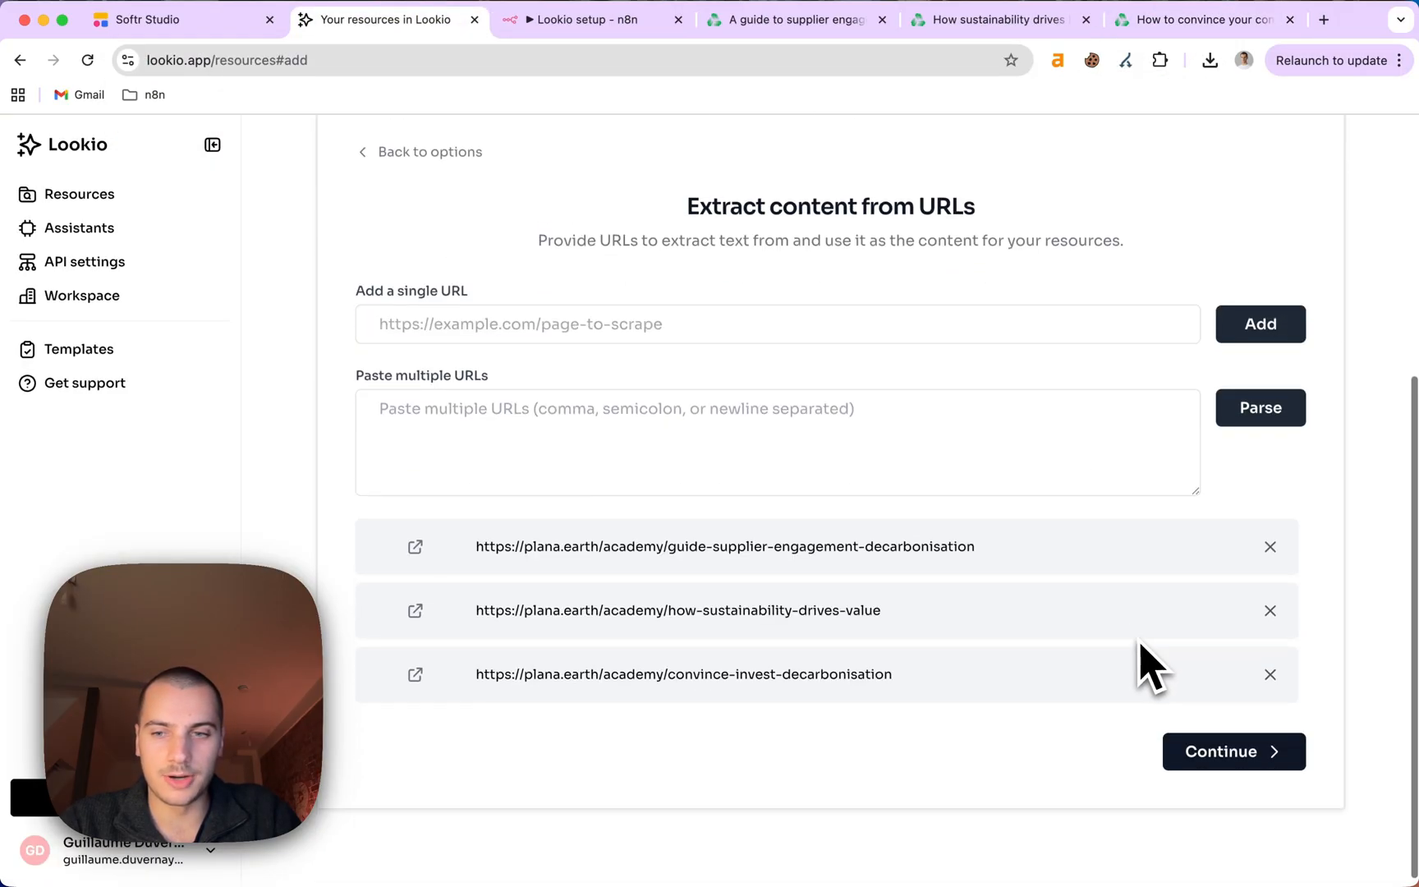
click(1257, 759)
Prefix the first resource title with 'Plan A article - '.
scroll(956, 538, up, 2)
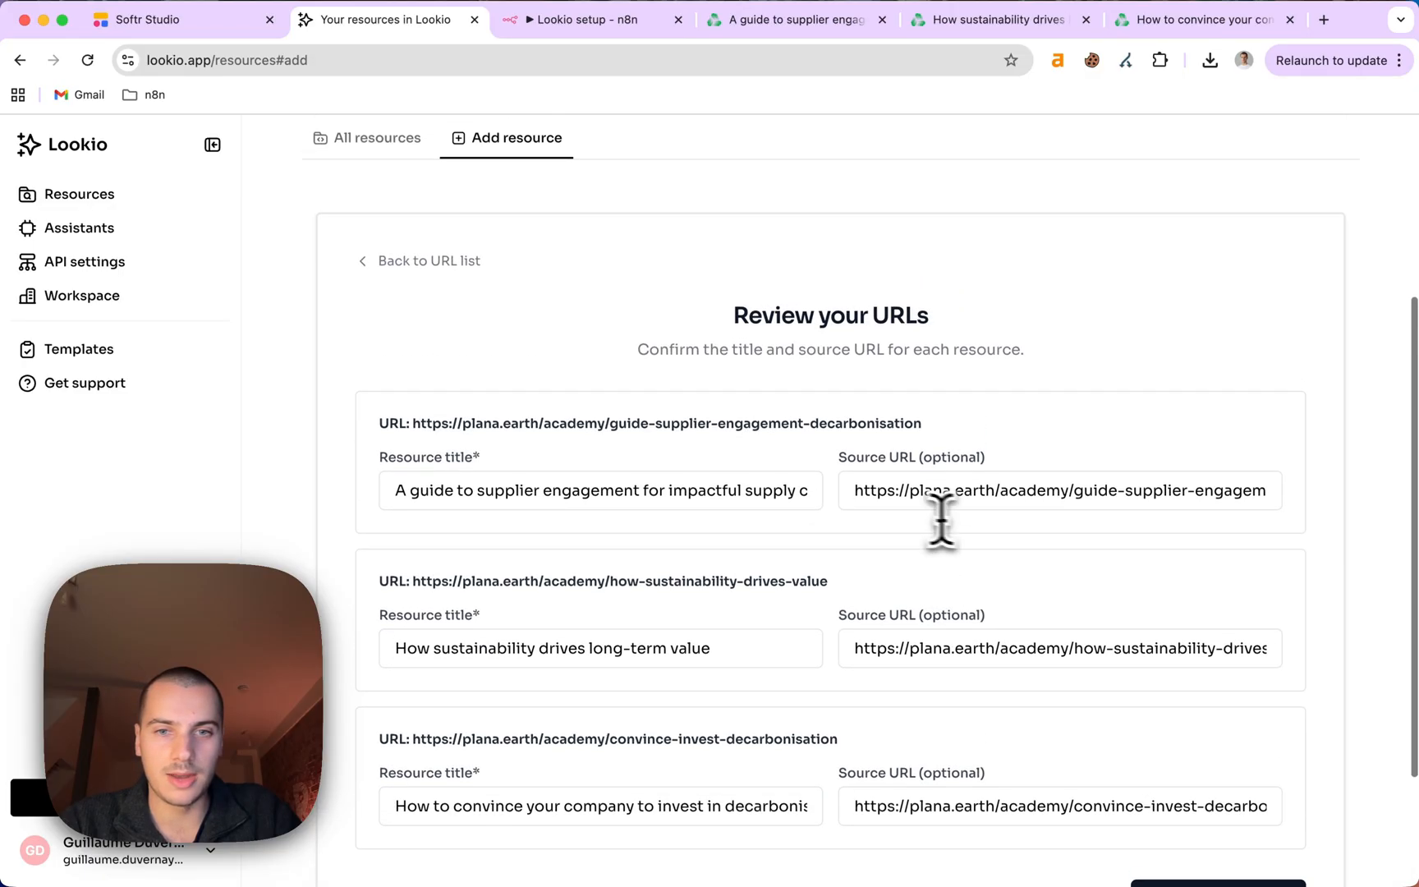
click(694, 491)
key(super+Right)
key(super+Left)
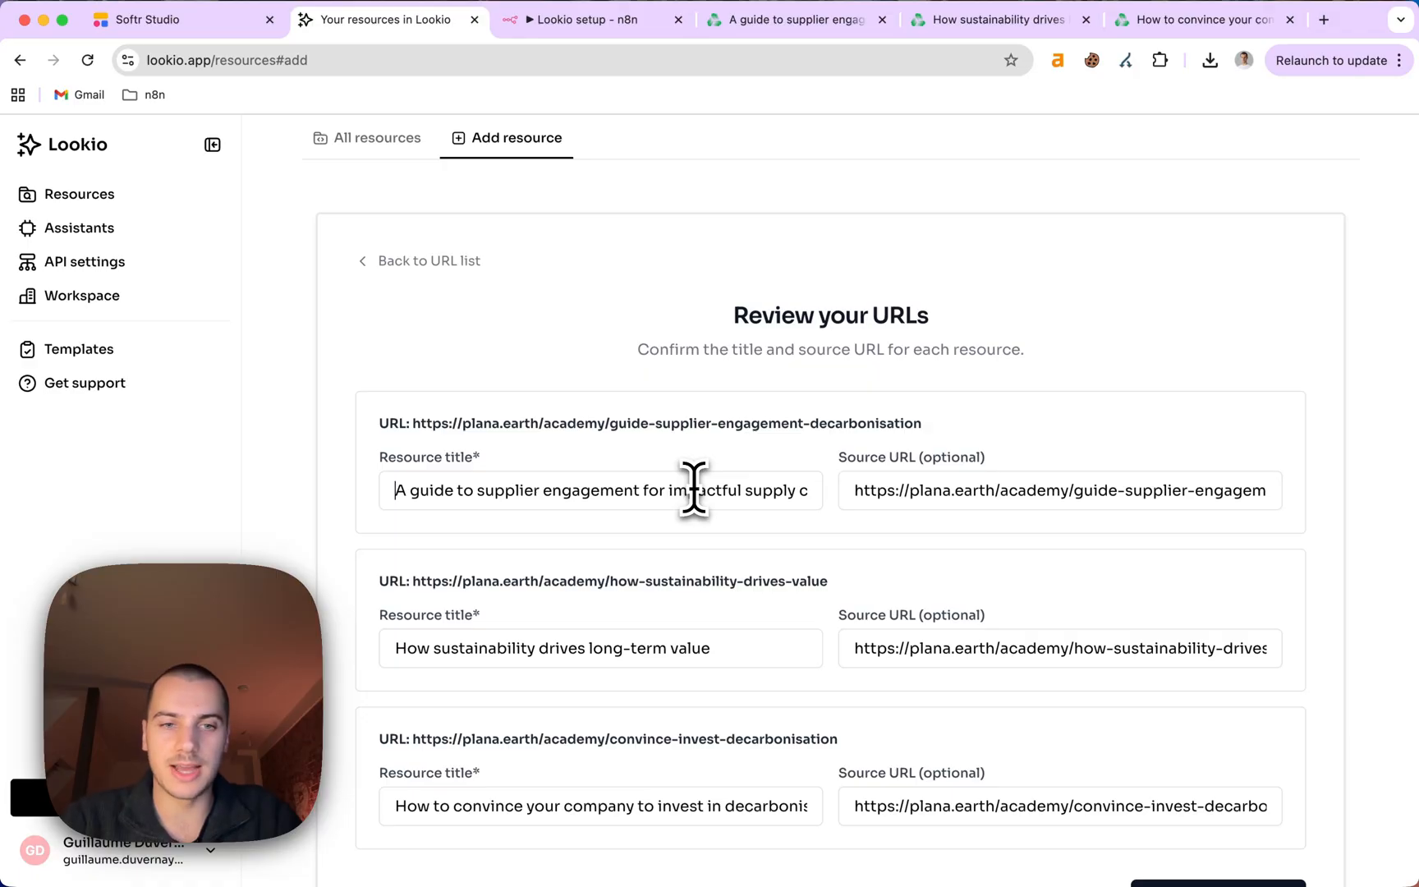
text(Plan A article)
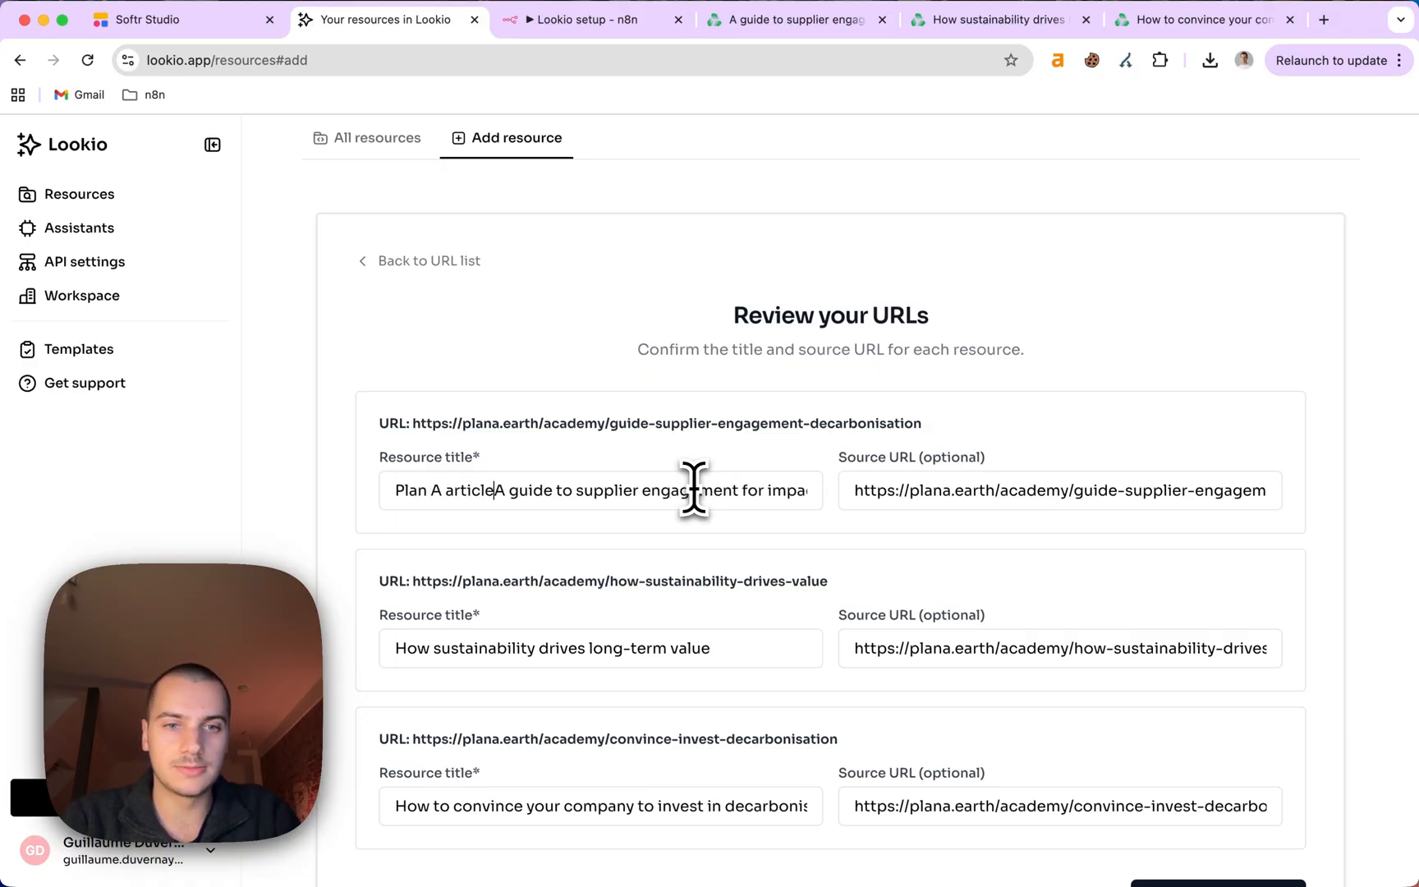
text( -)
key(super+shift+Left)
key(super+c)
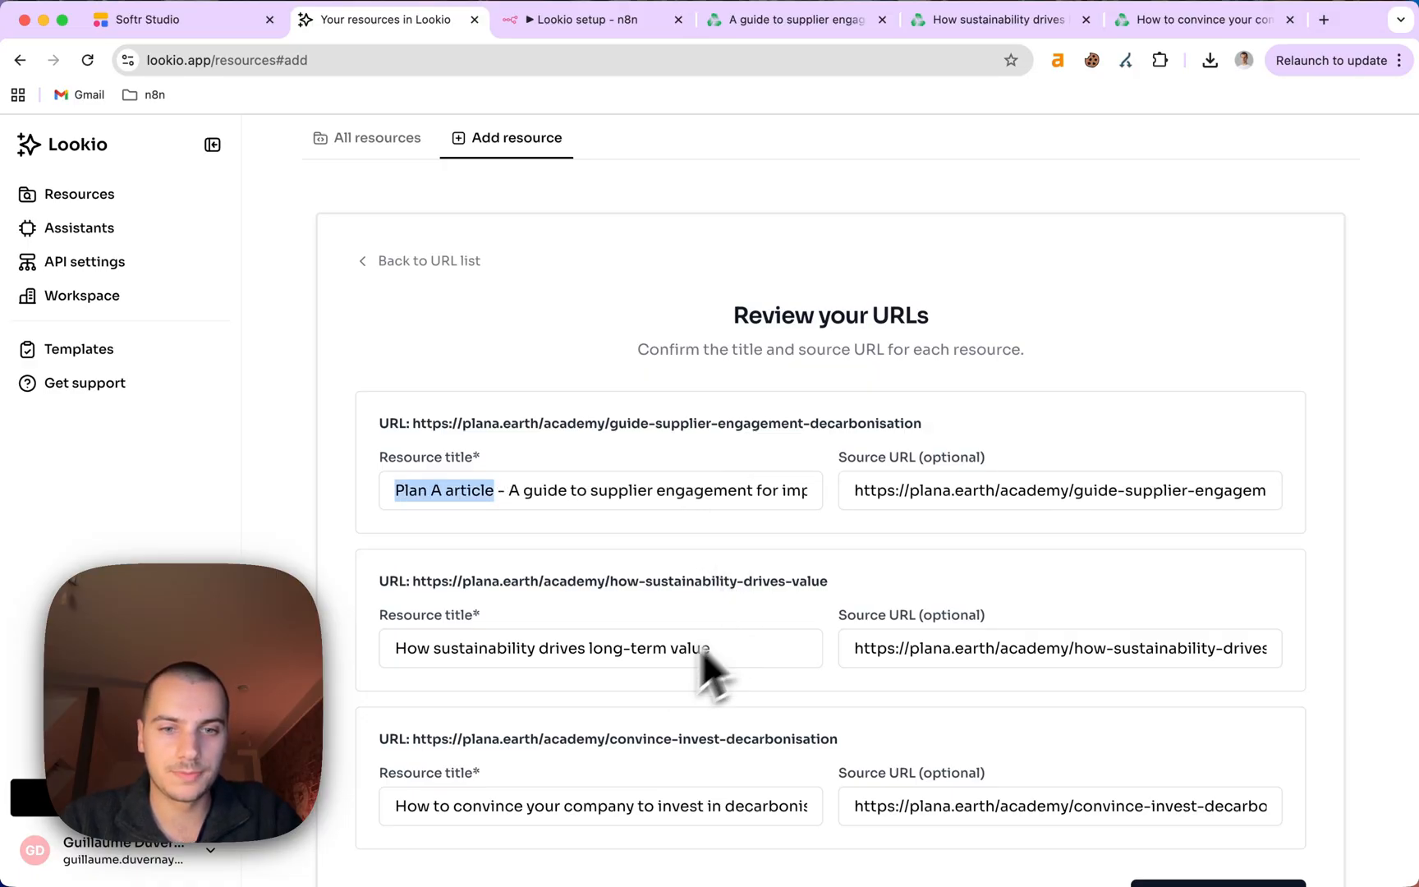
Add the same prefix to the second and third titles and process the URLs.
click(657, 649)
key(super+Left)
key(super+v)
text(-)
click(328, 772)
key(super+v)
text(-)
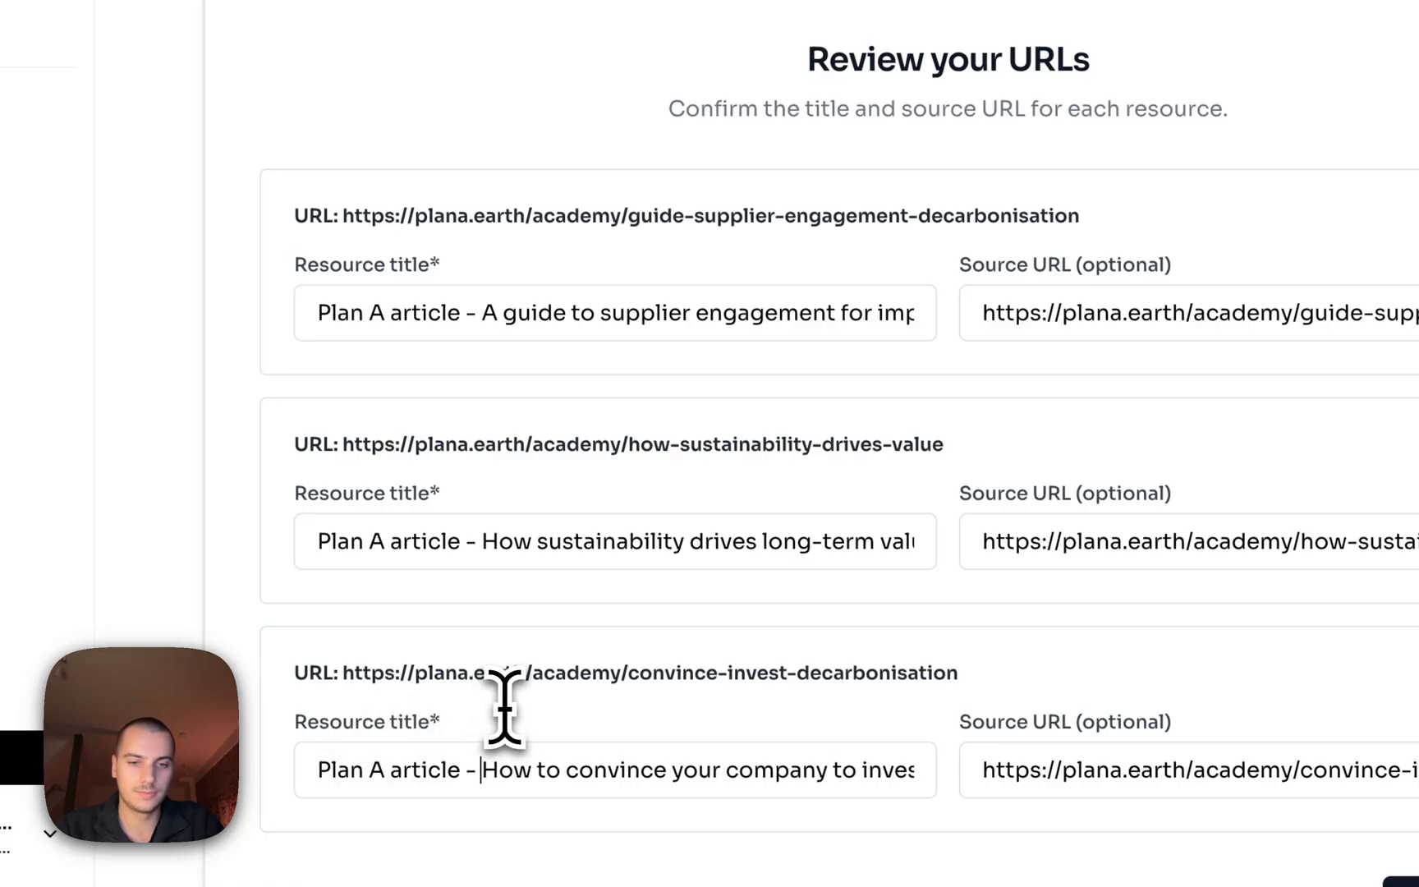
click(1418, 886)
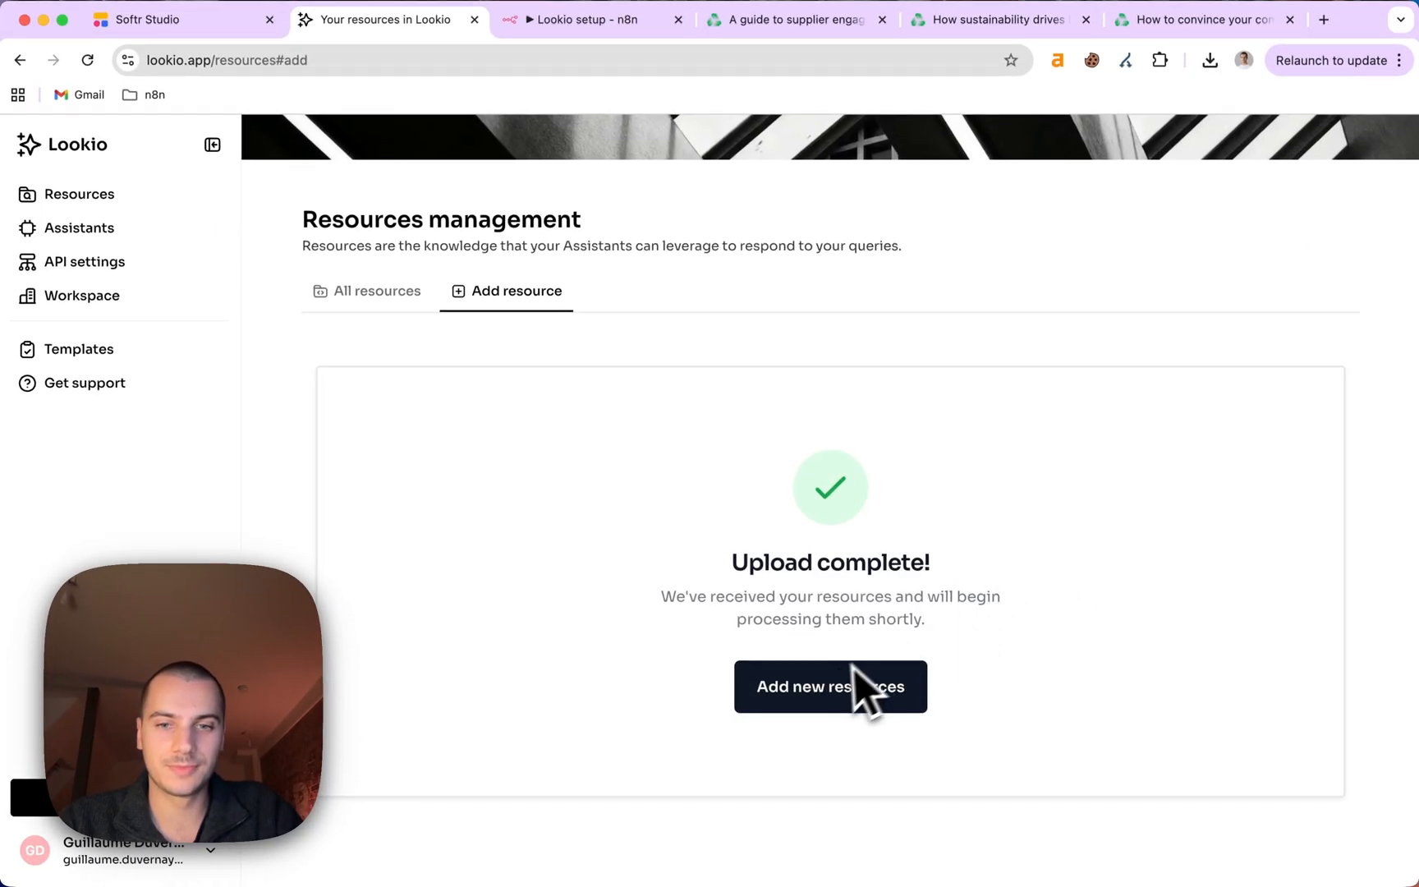
click(854, 672)
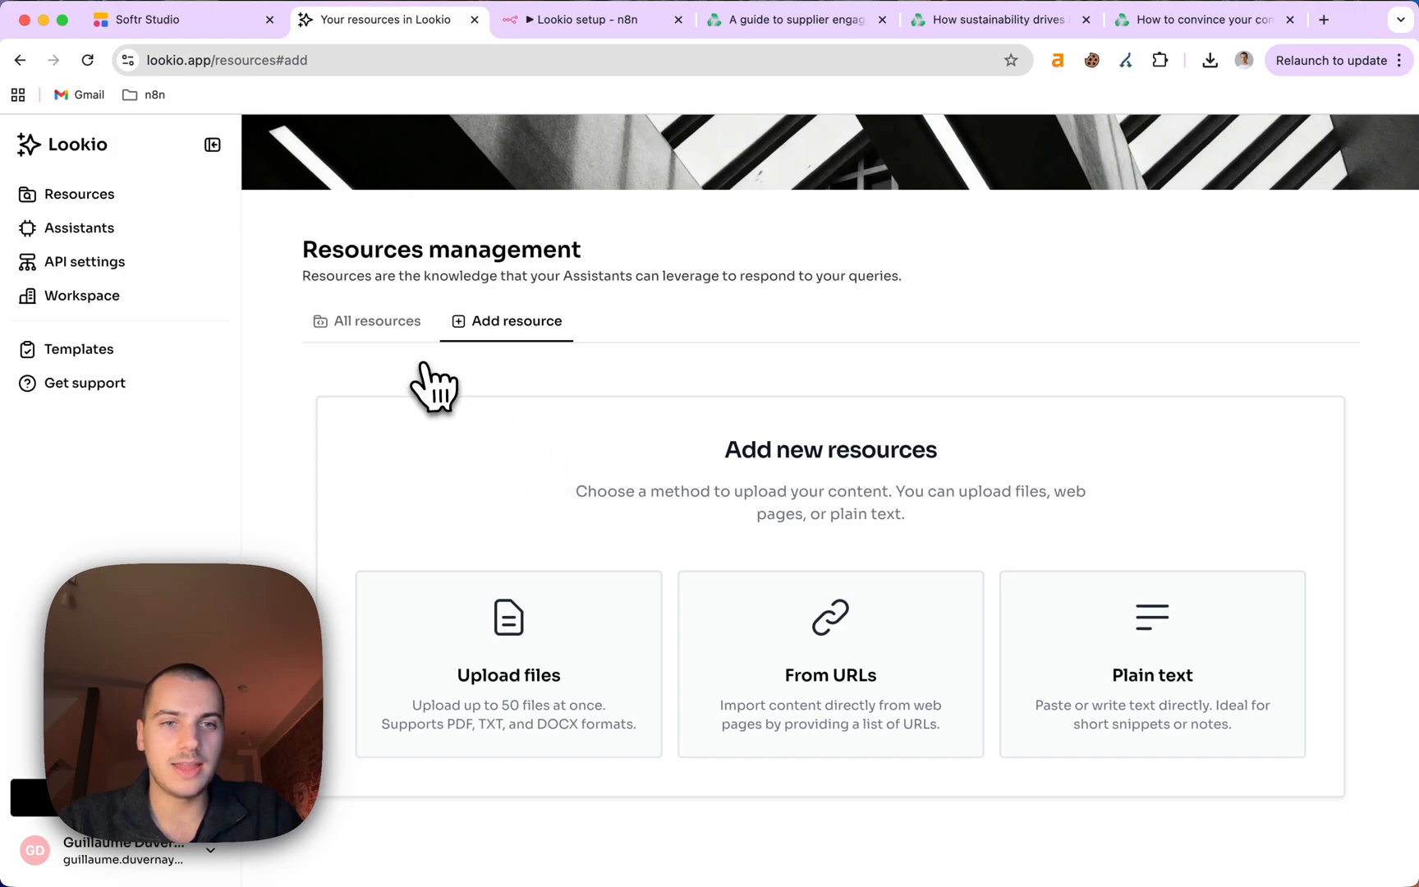
click(396, 325)
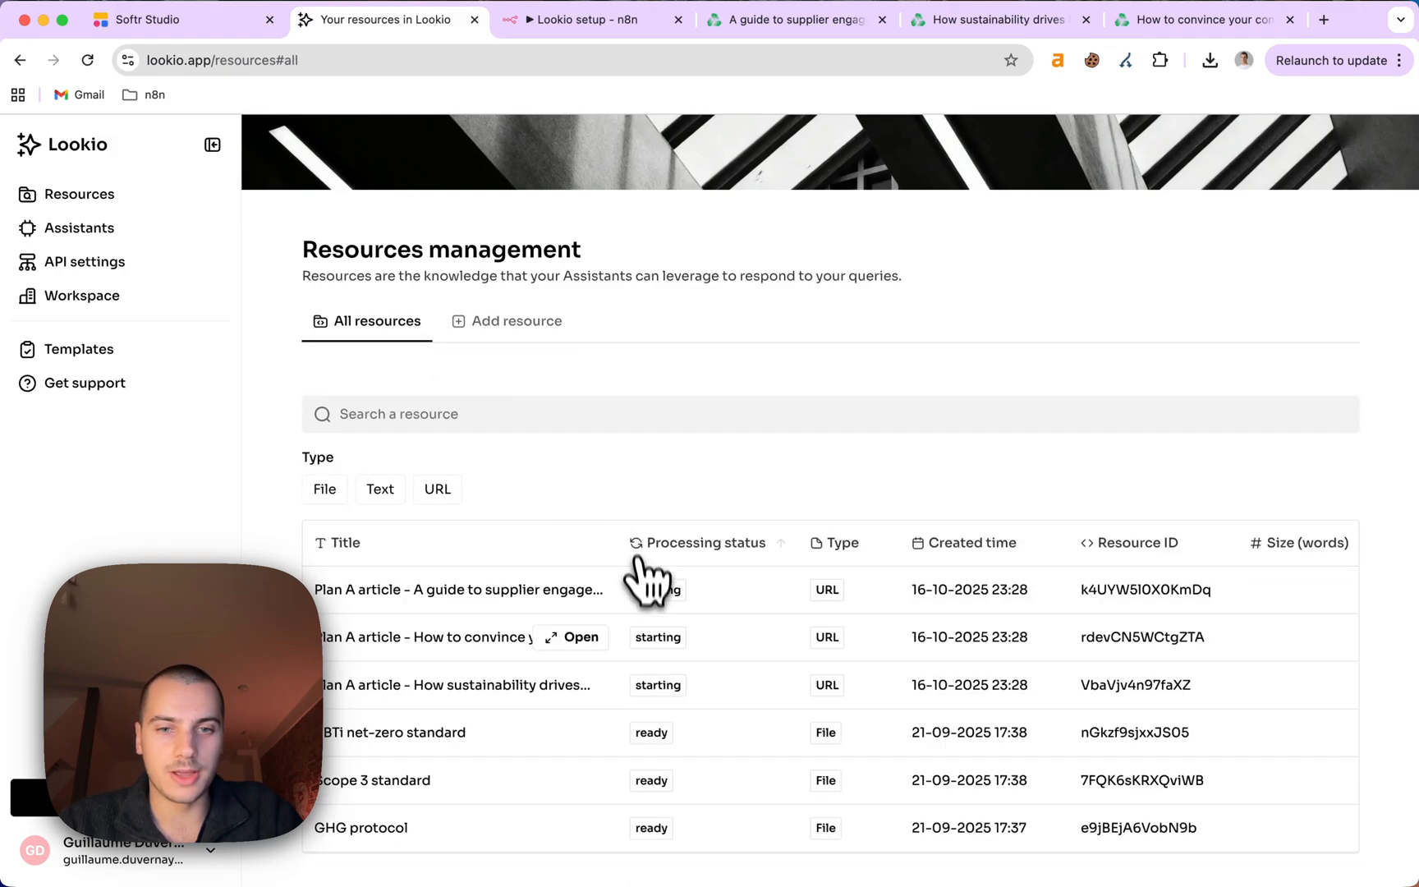
scroll(644, 694, down, 1)
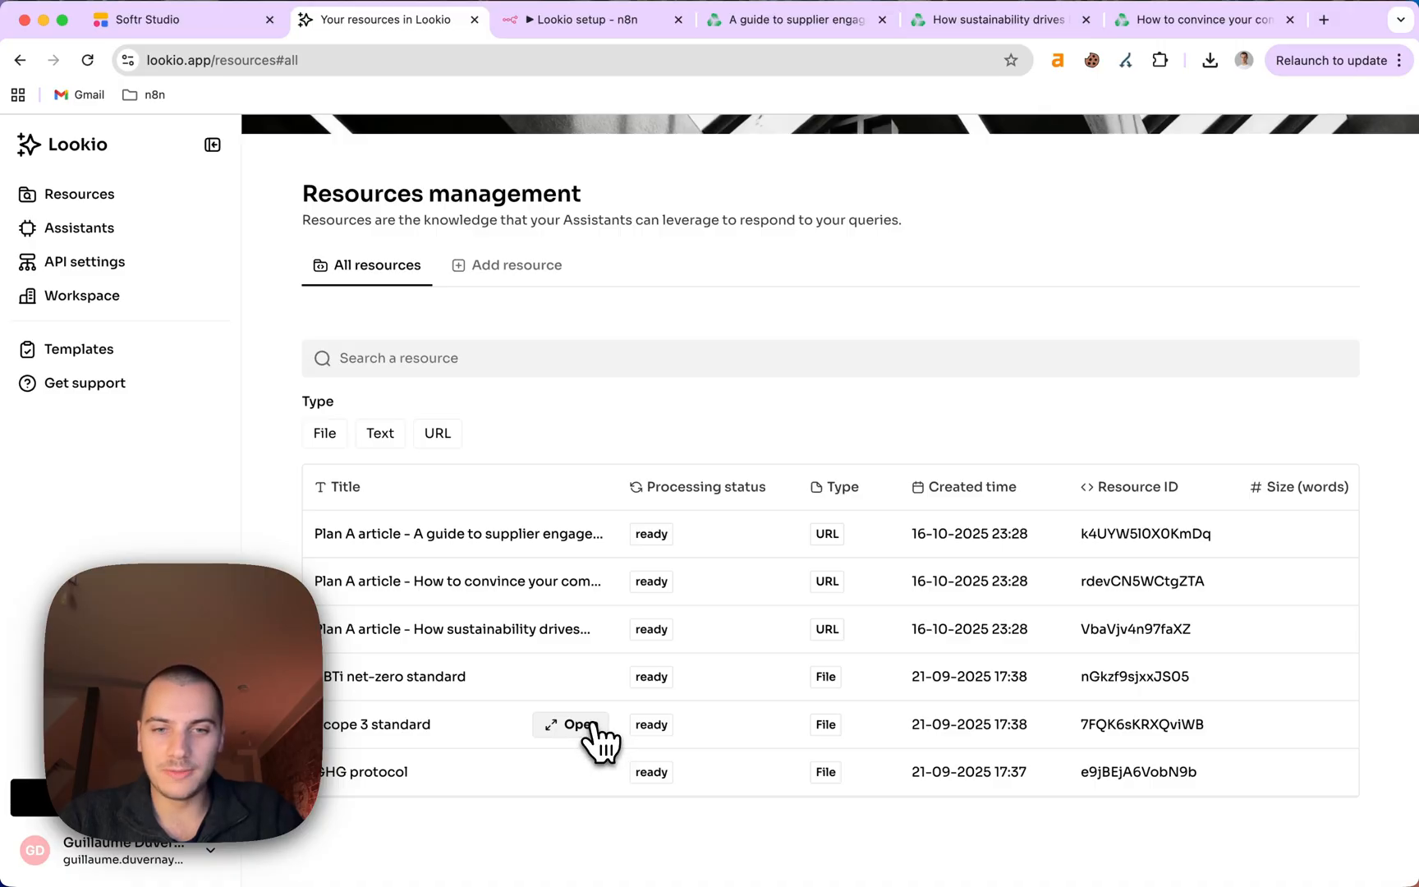
click(575, 725)
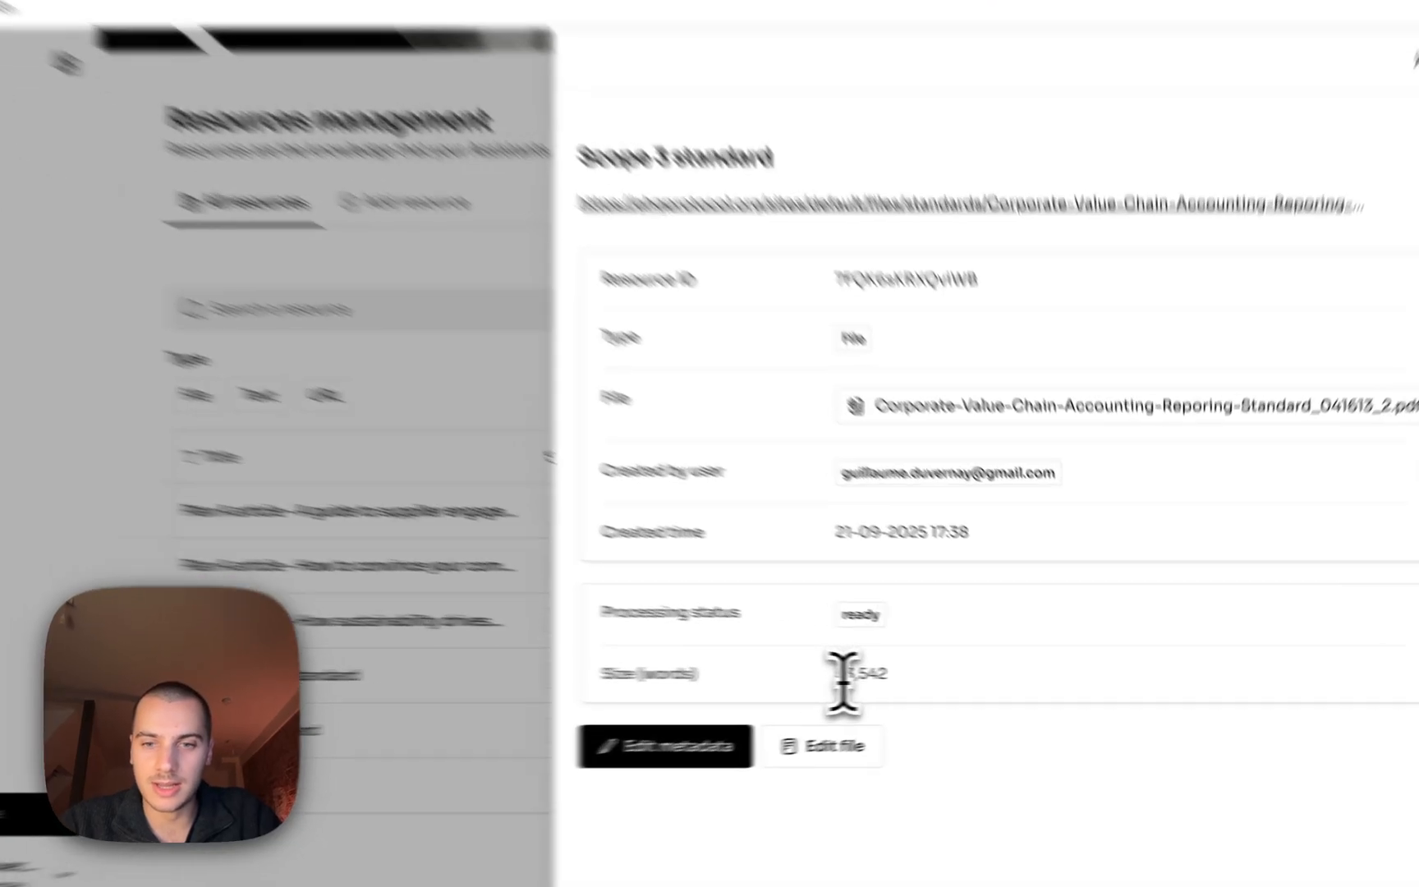
double_click(887, 676)
click(899, 674)
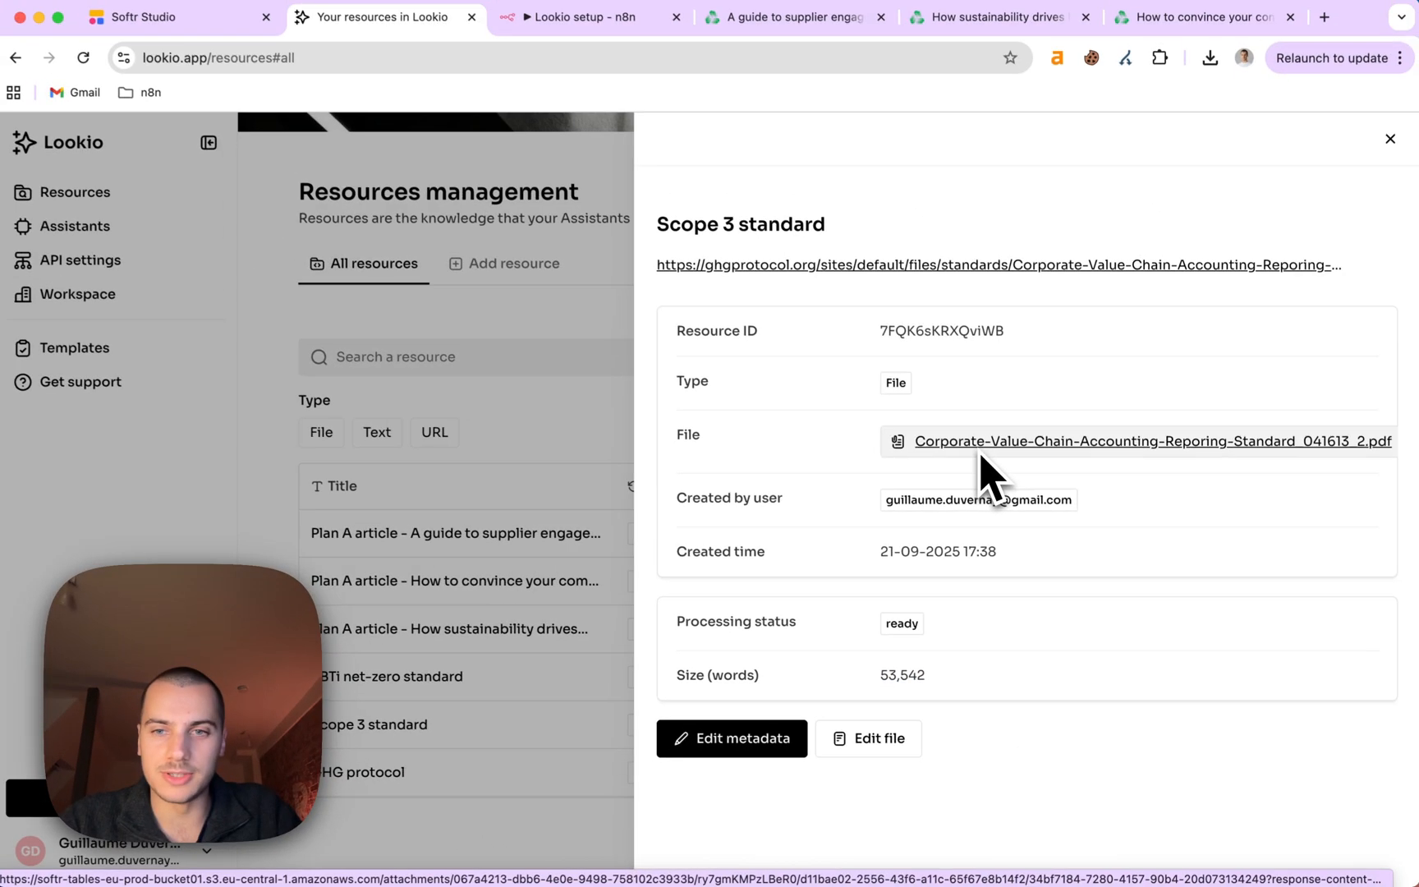
click(538, 621)
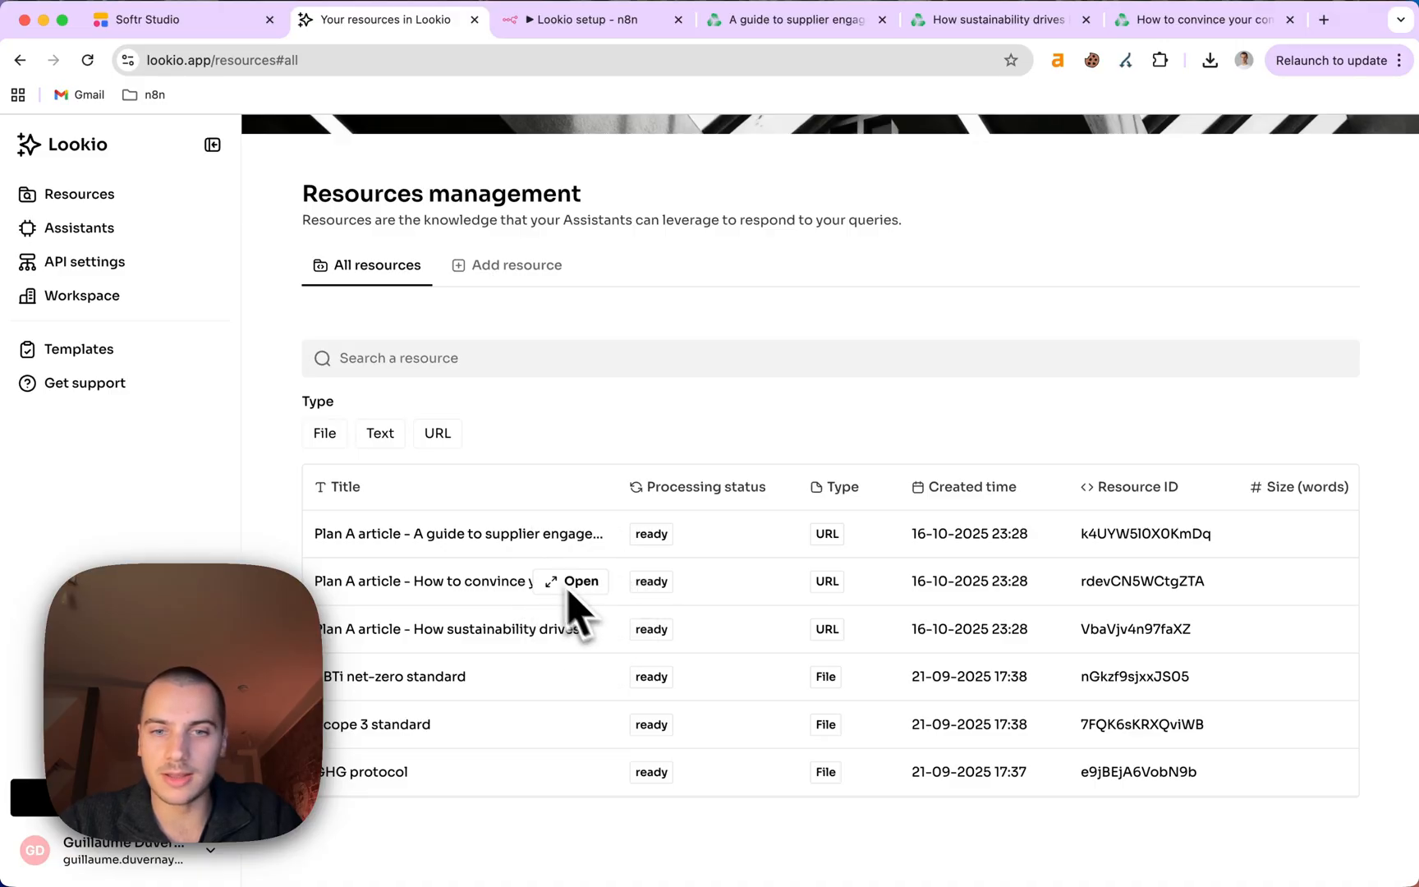
click(582, 585)
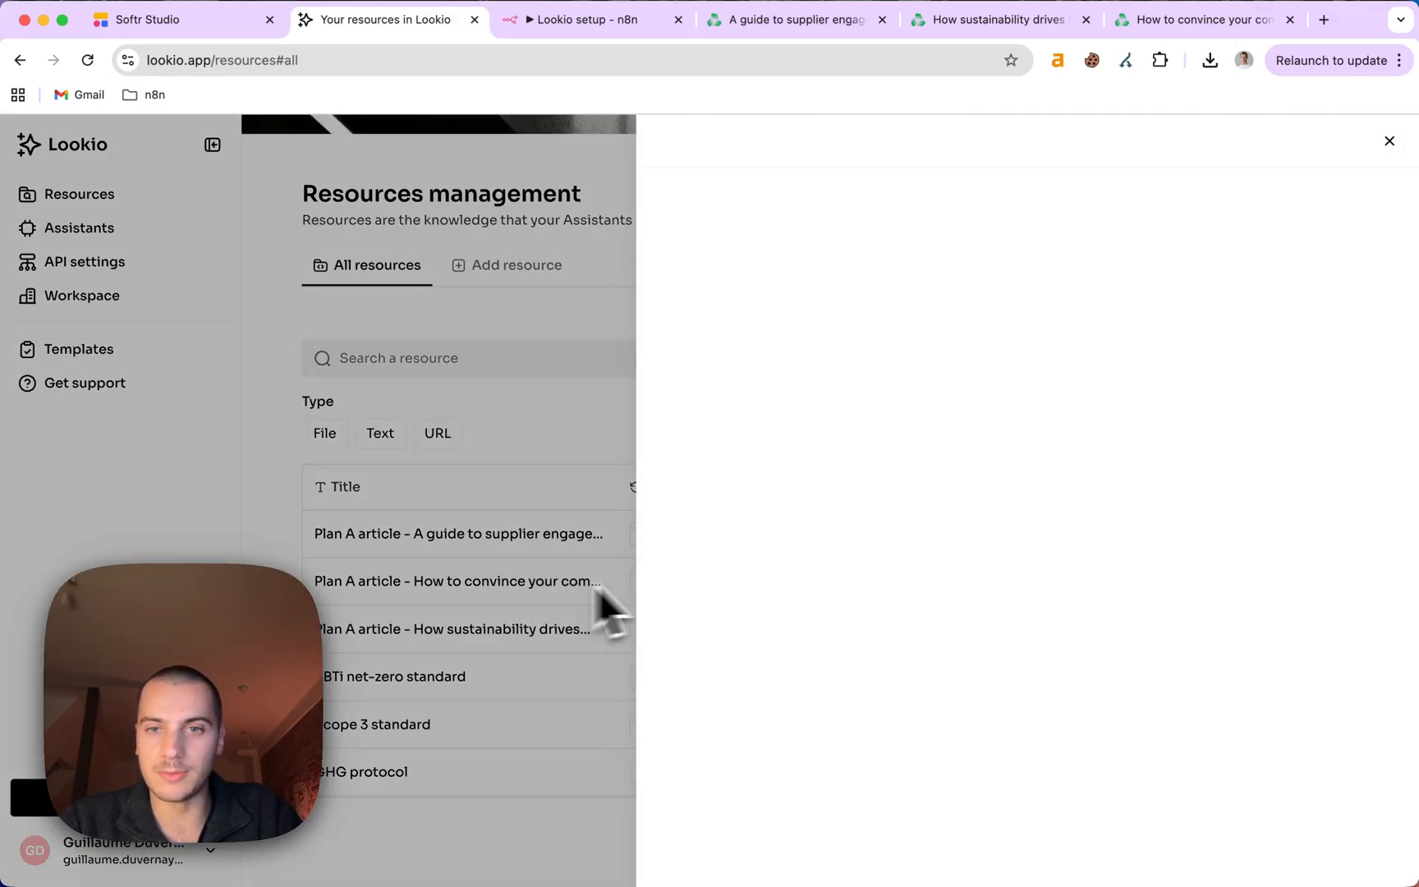
click(539, 593)
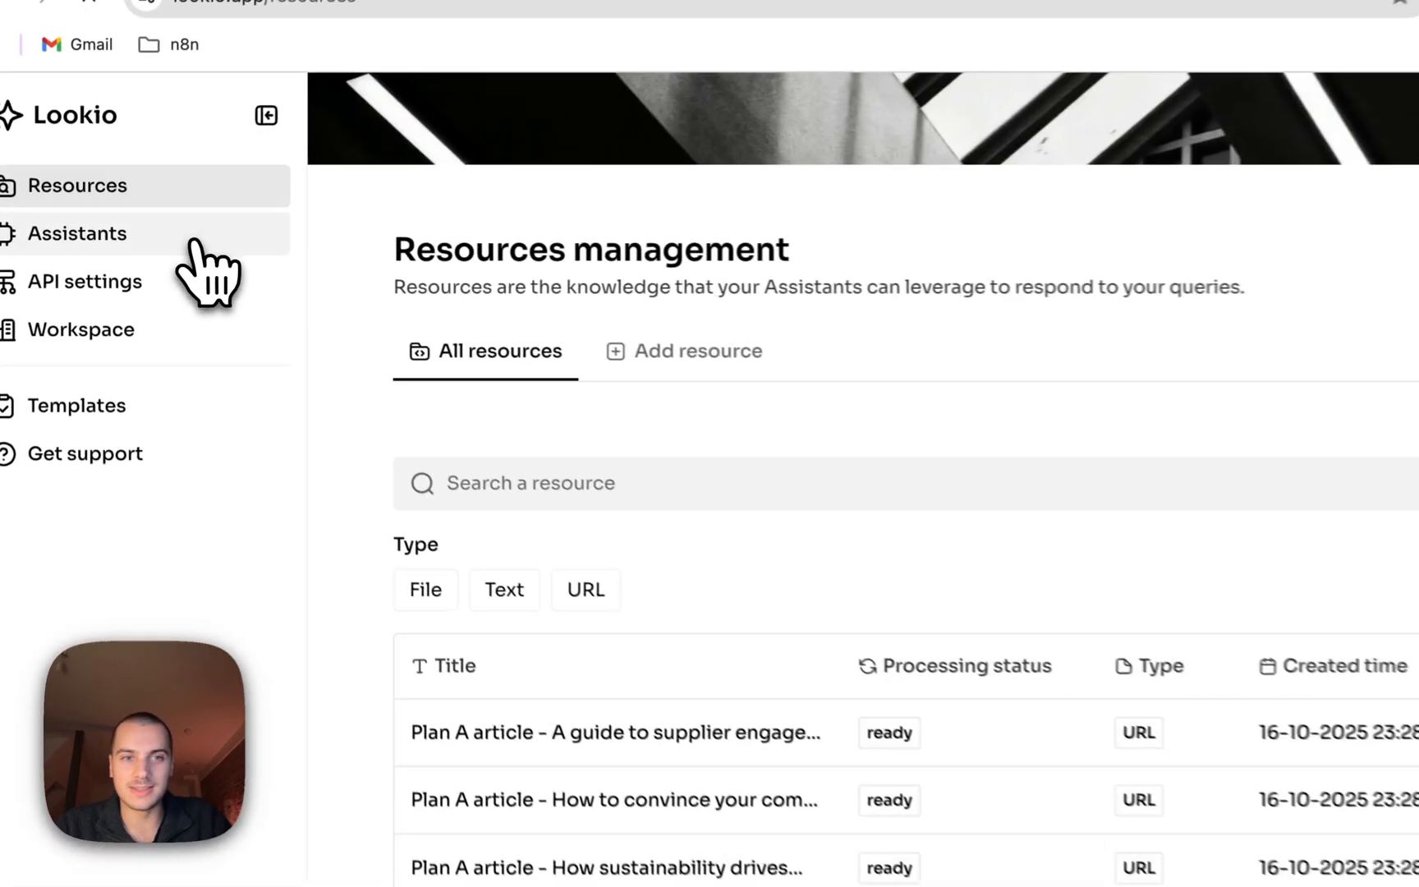
Start a new assistant named 'Decarbonization bot'.
click(148, 230)
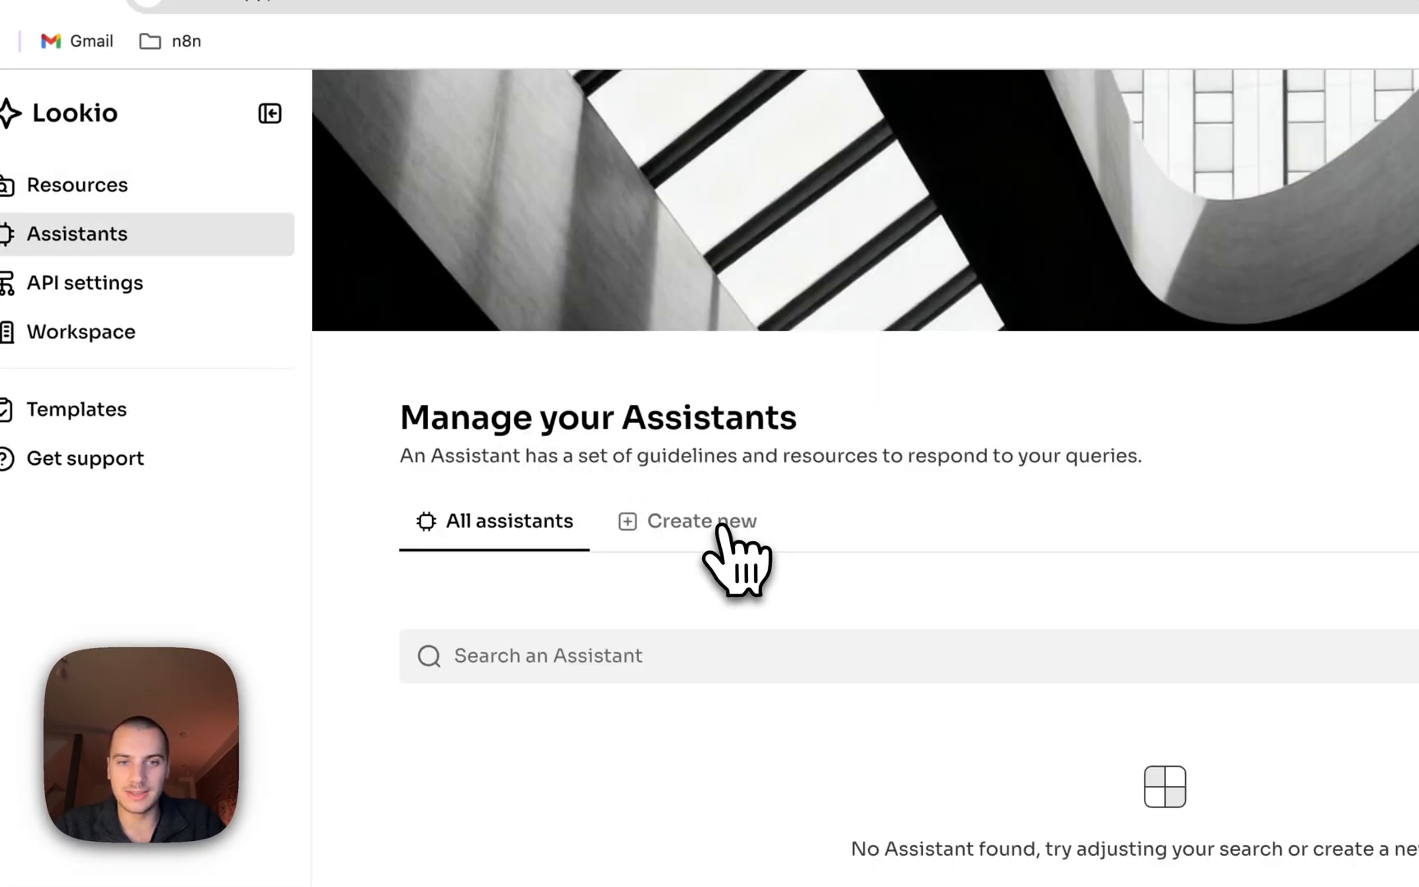
click(680, 523)
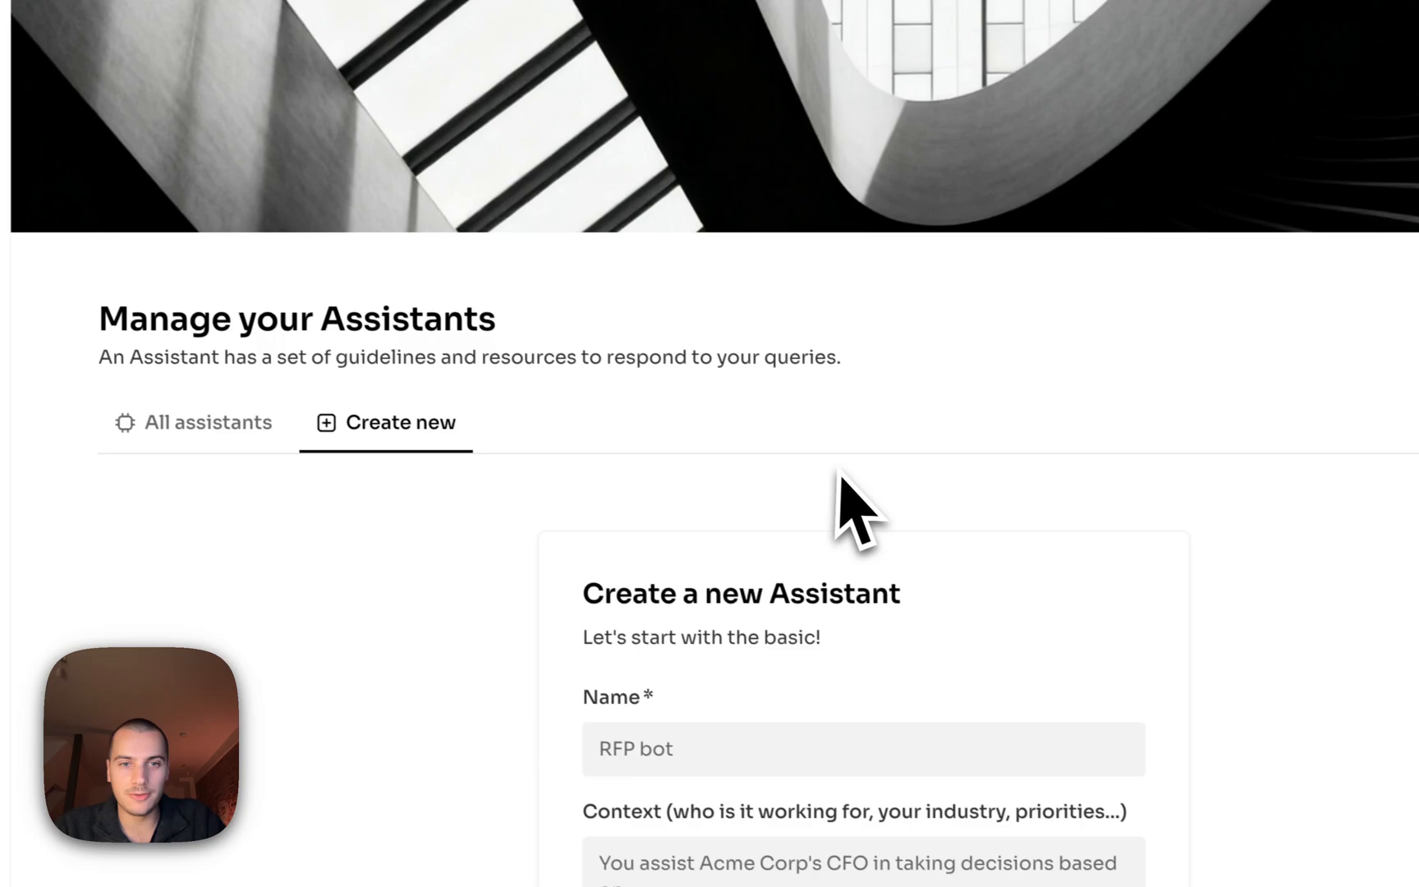
scroll(837, 474, down, 4)
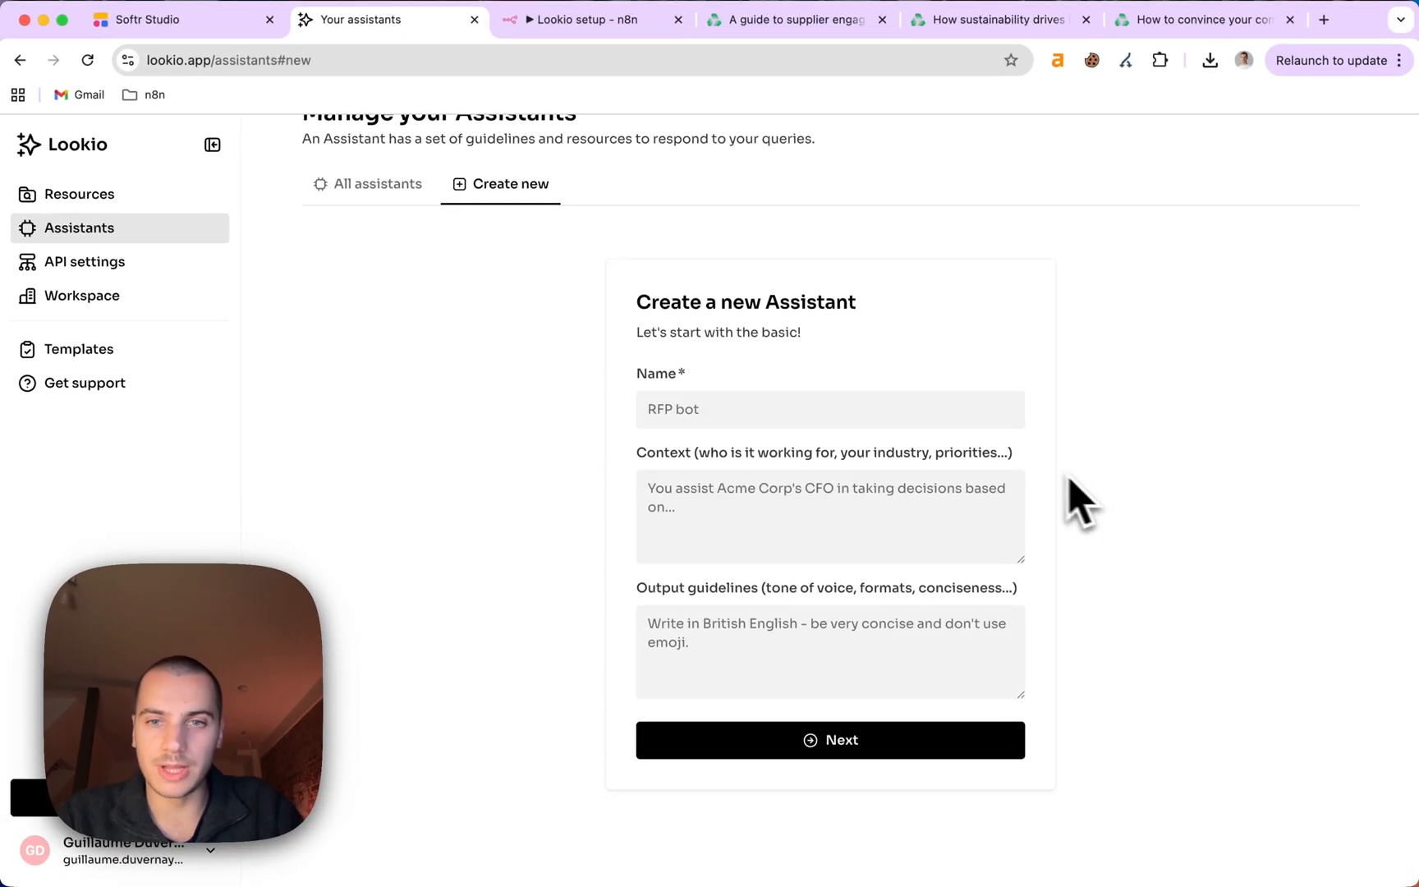
click(797, 411)
text(Decarbonization bot)
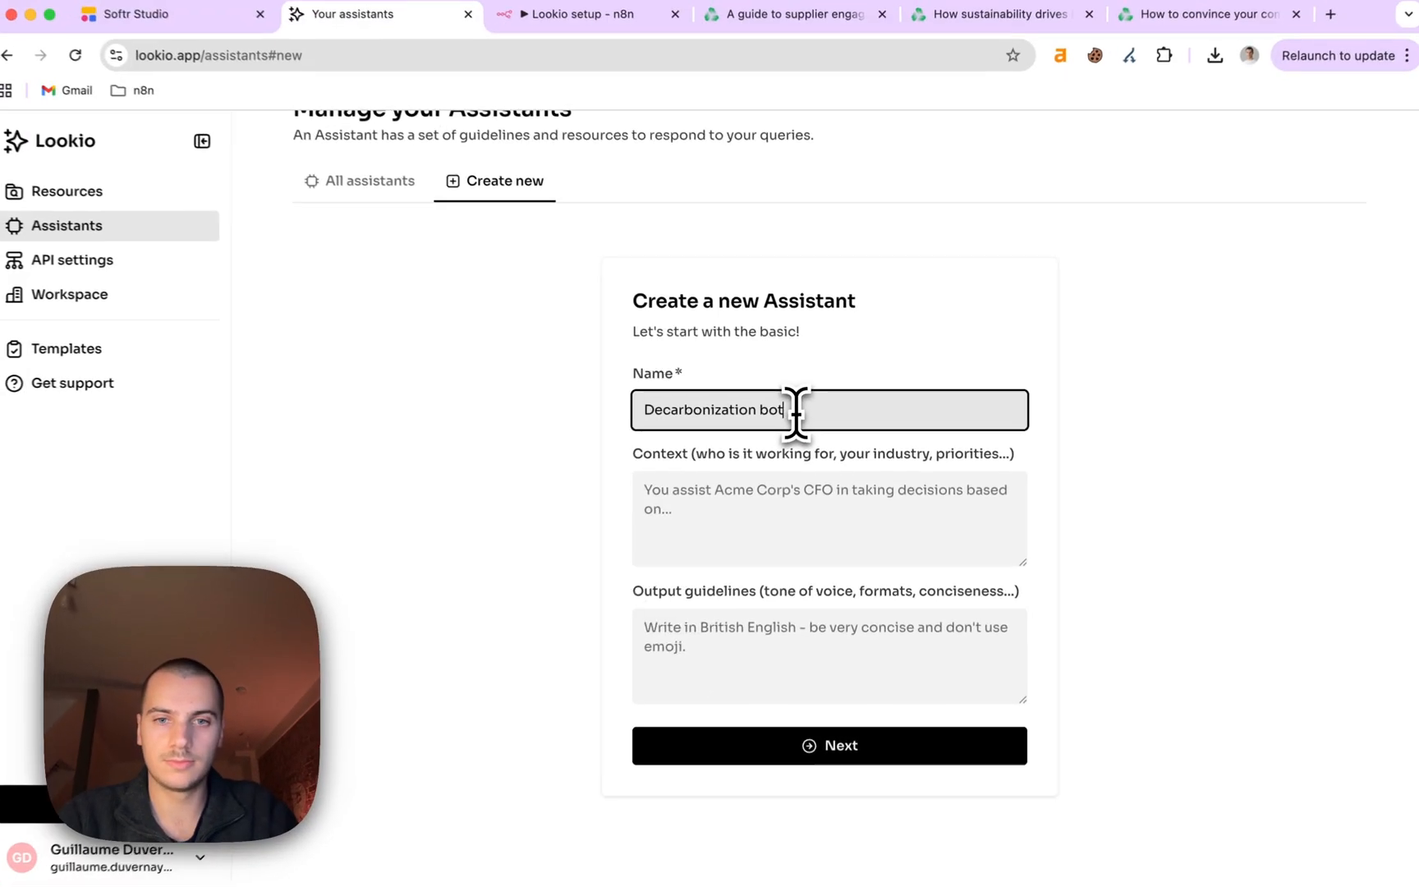
Dictate its carbon-accounting context, paste the American English output guideline, and continue.
click(744, 492)
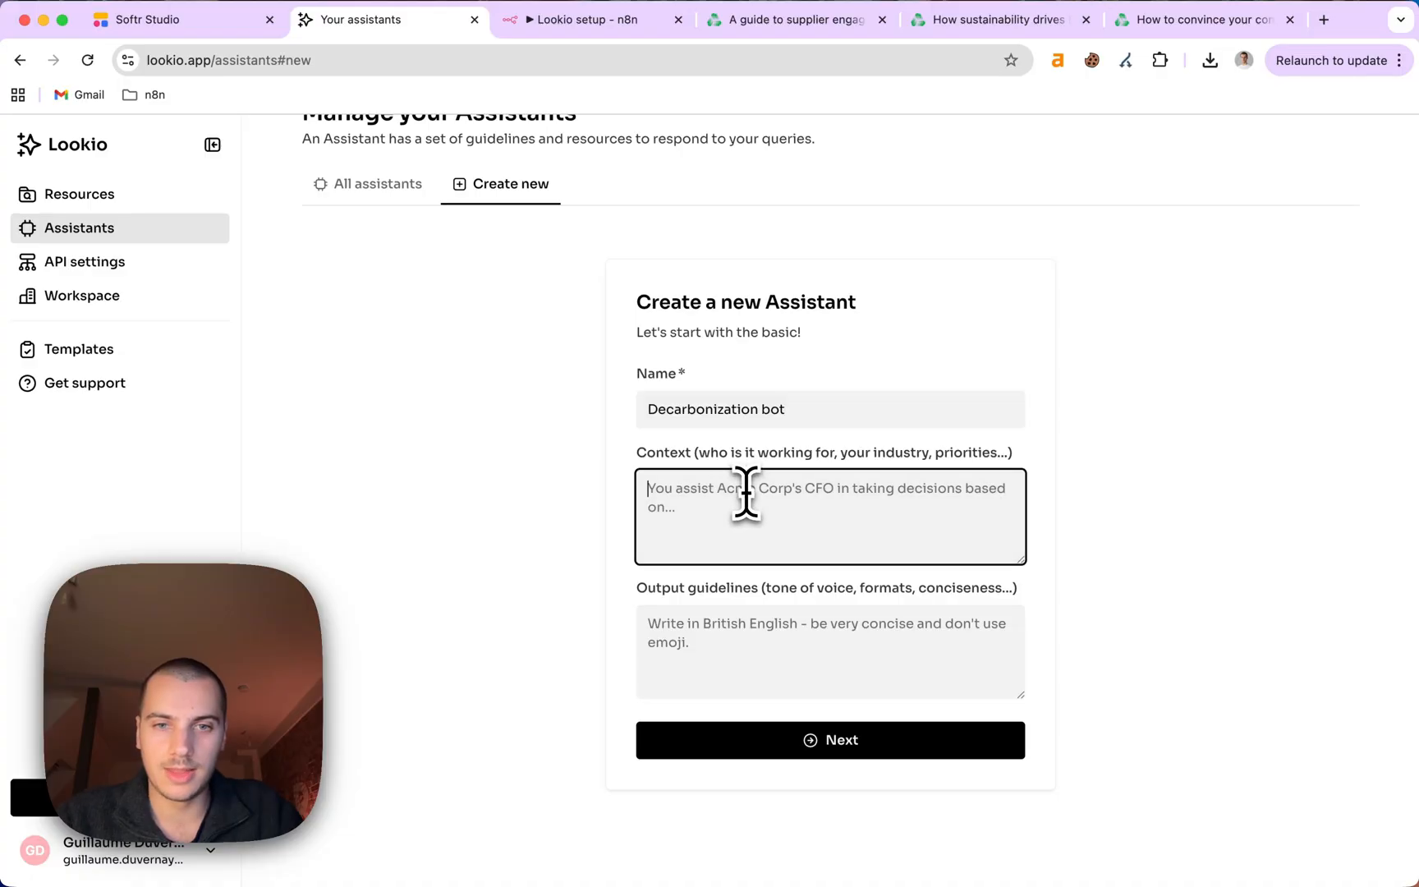
key(fn)
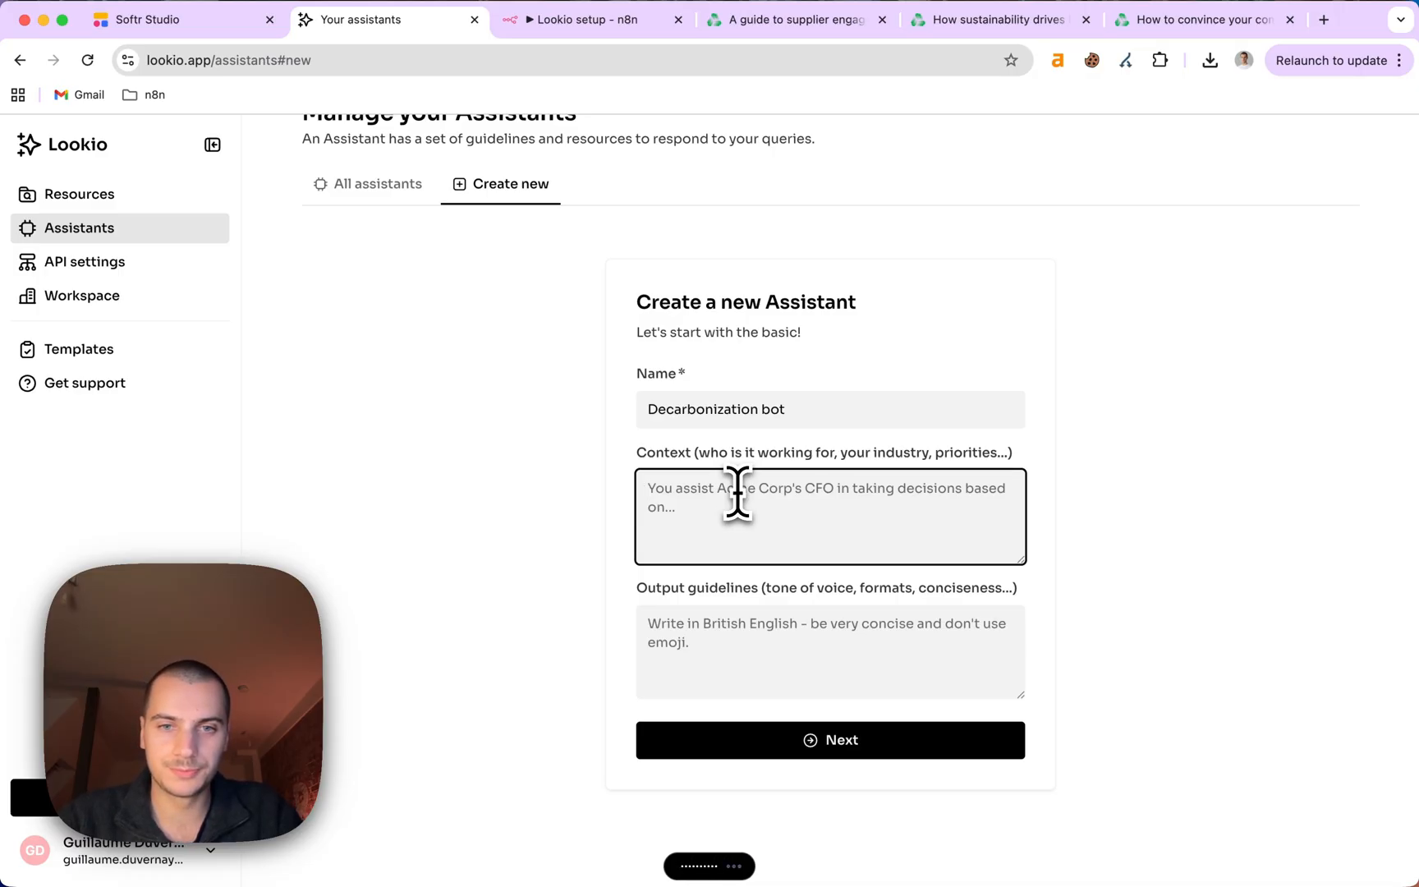
click(710, 657)
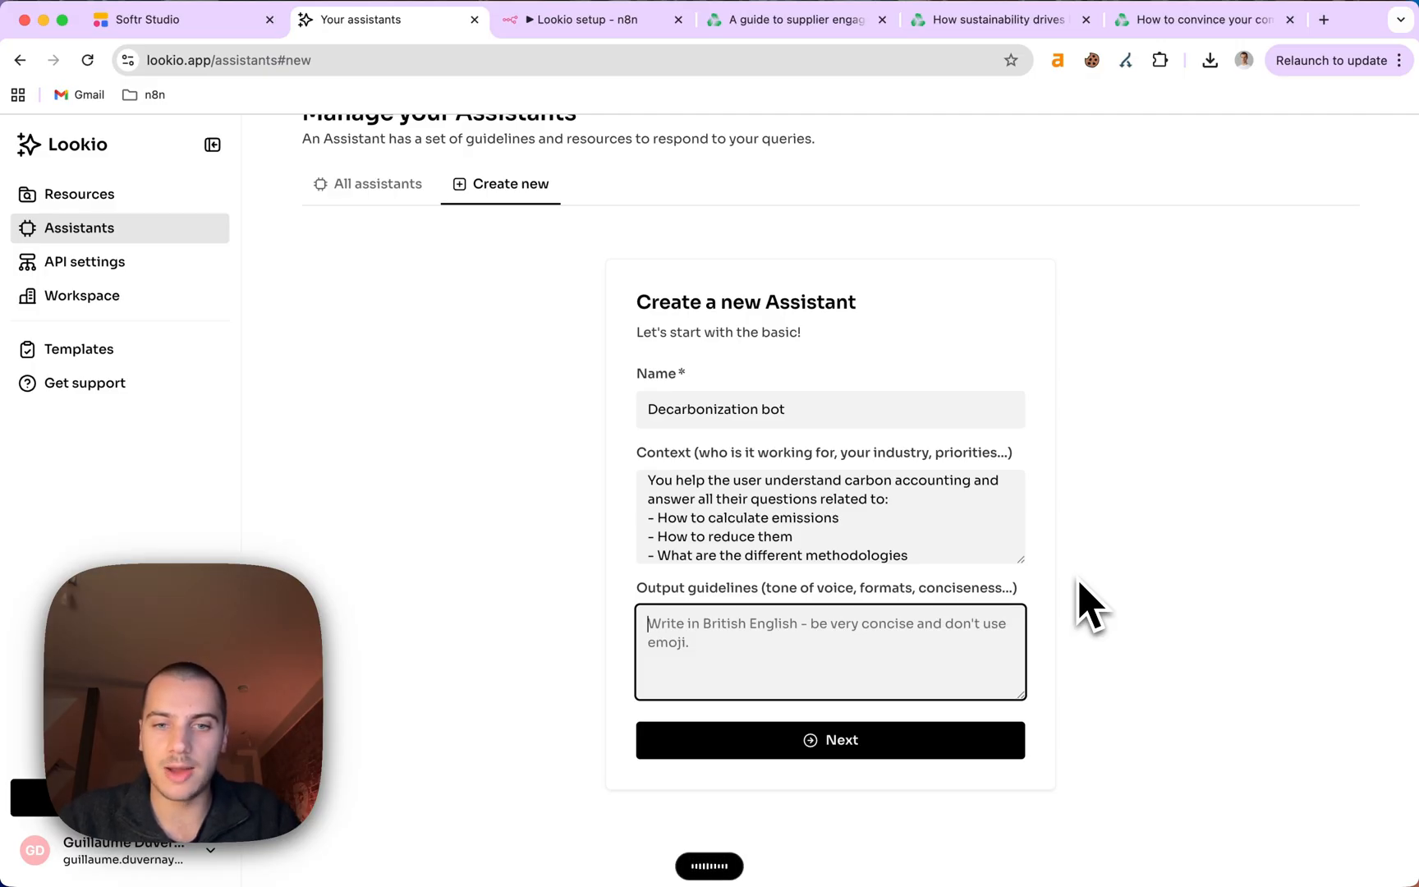
text(Write in American English. Be quite concise, and always include hyperlinks to the sources when there is one.)
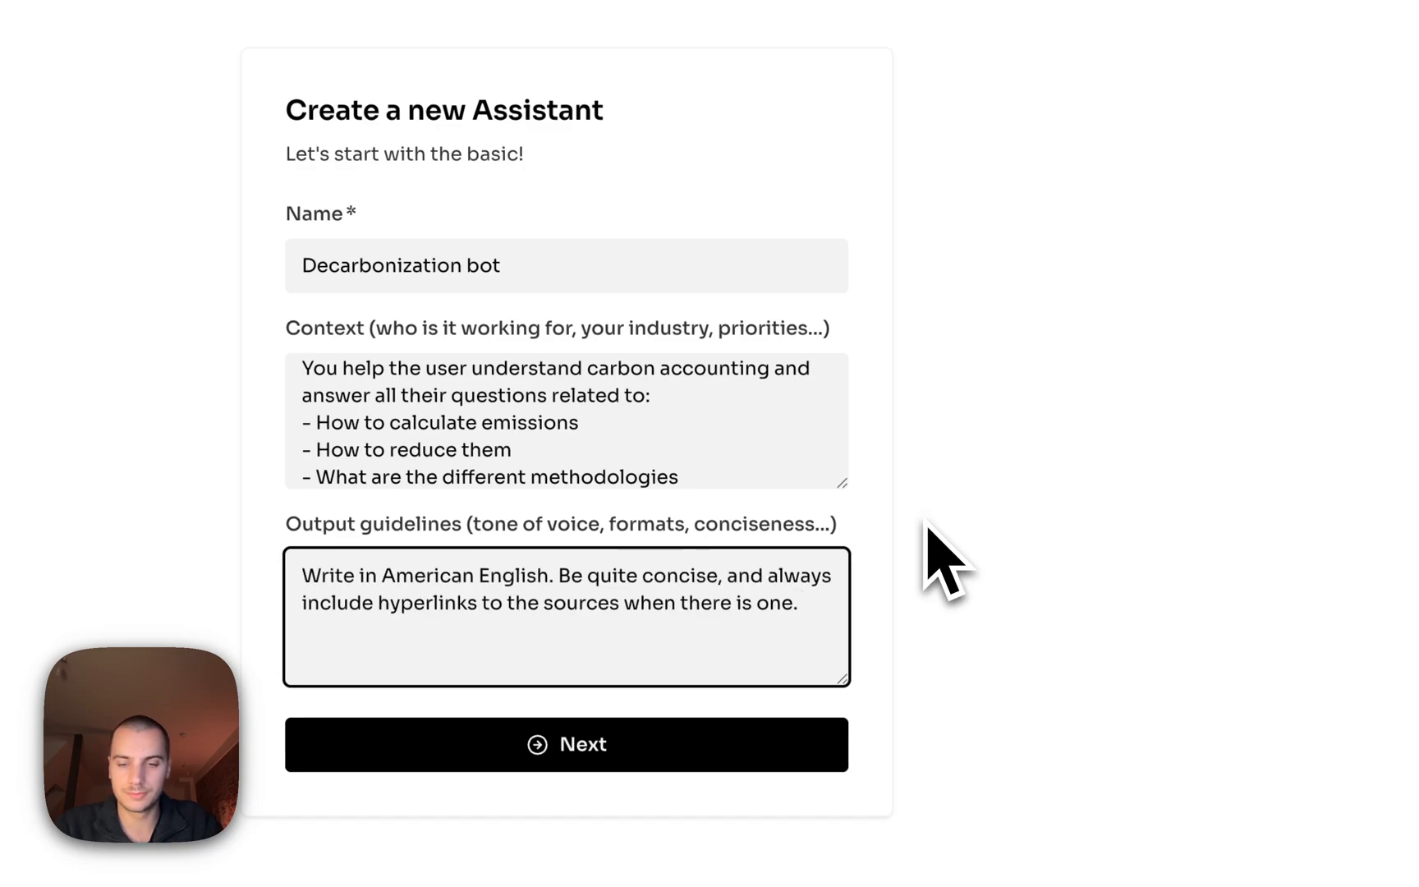
click(667, 764)
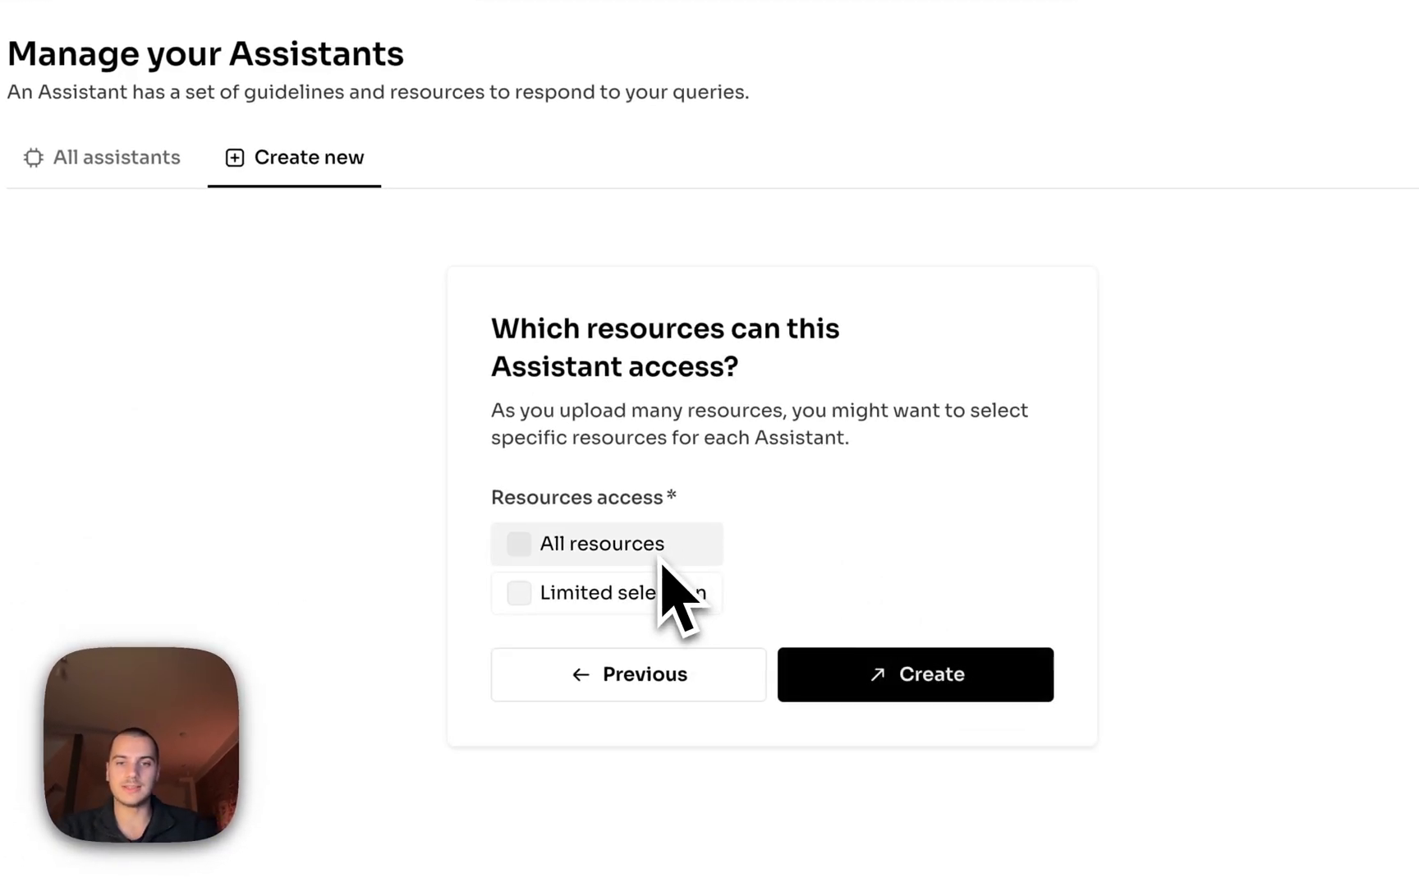
Give the assistant access to all resources and create it.
click(670, 598)
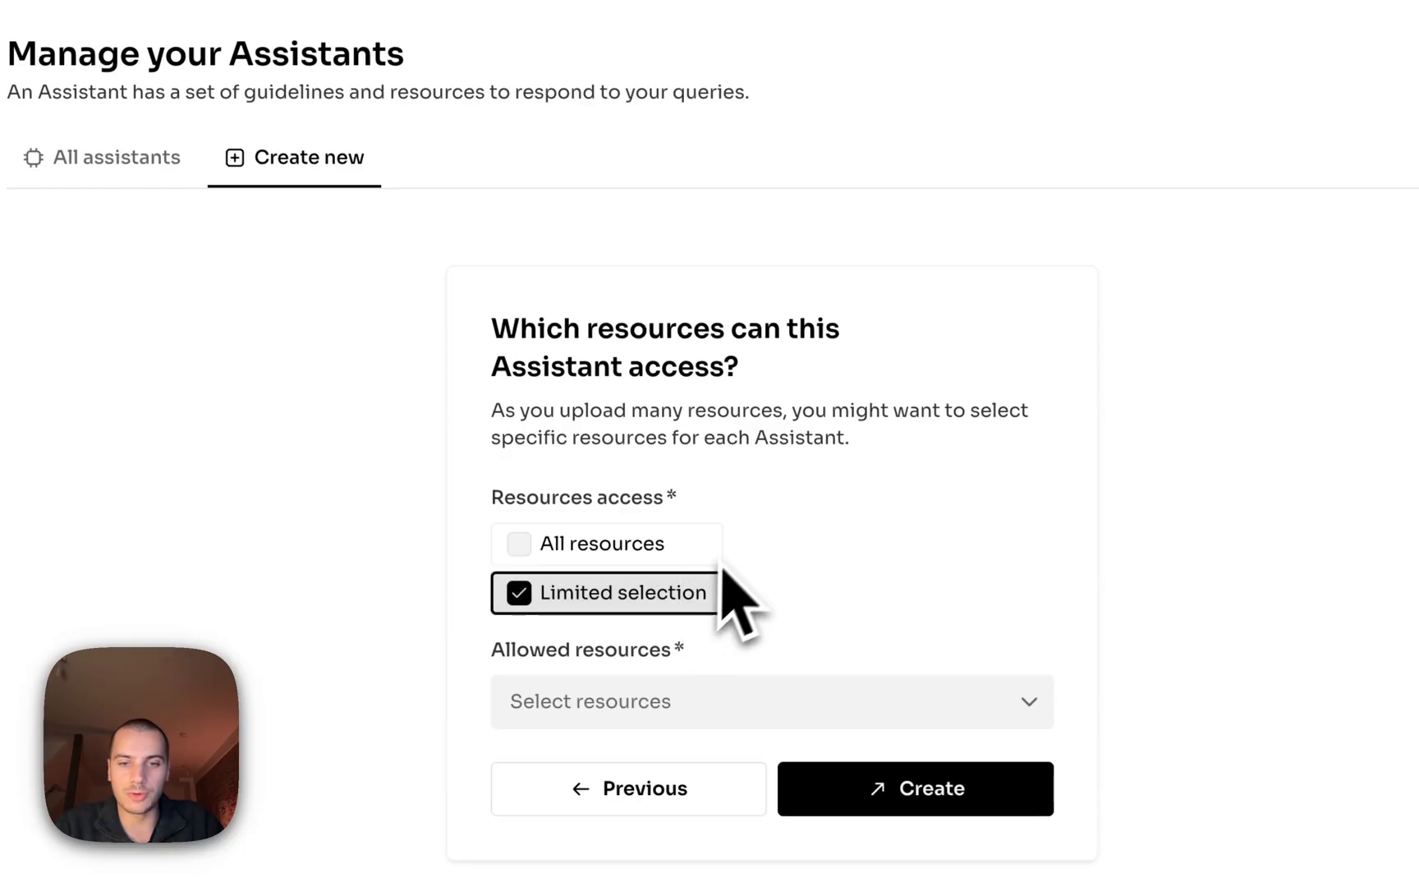
click(649, 702)
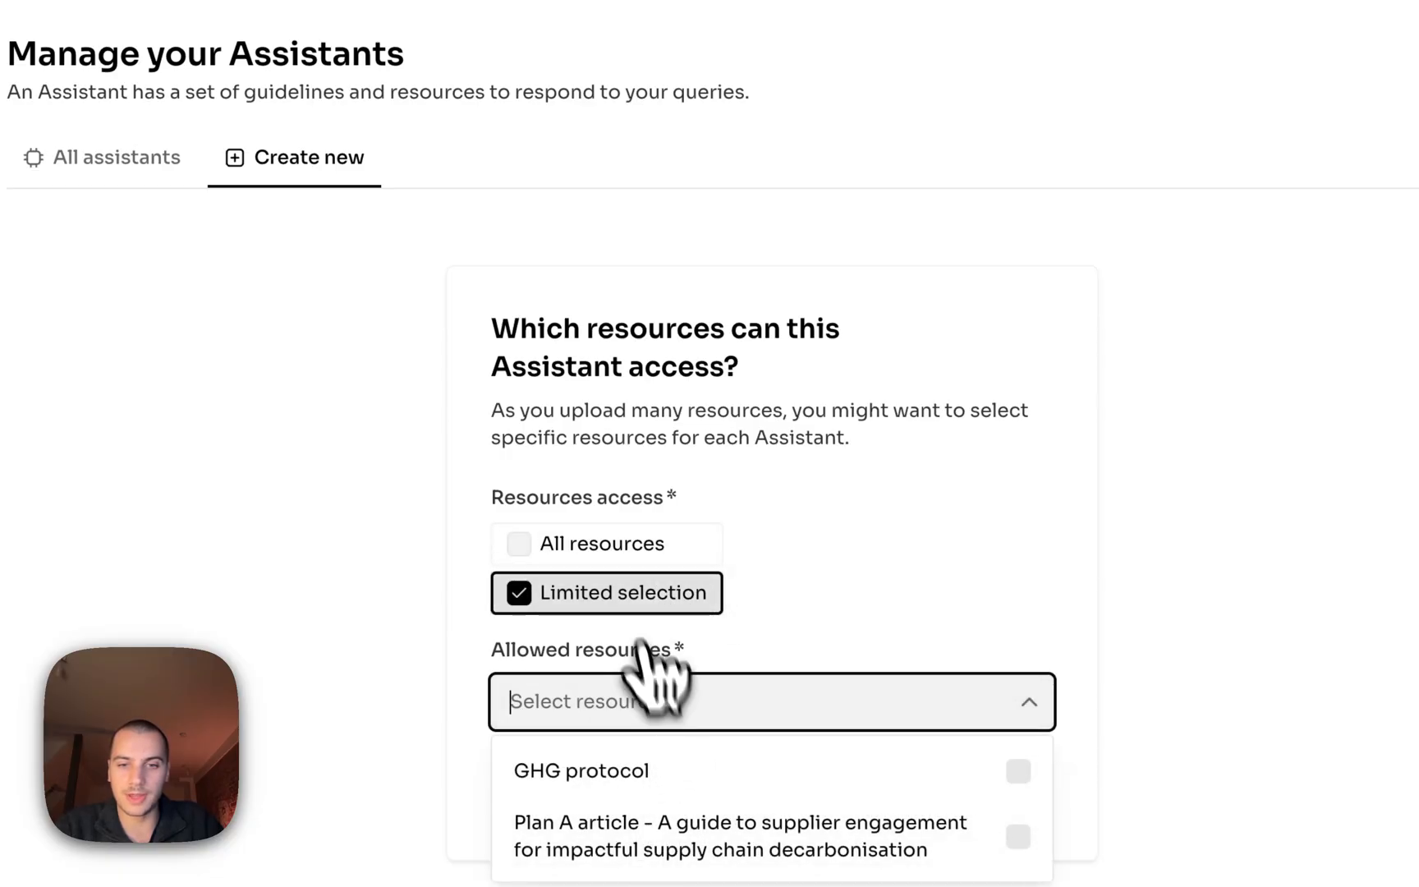
click(648, 544)
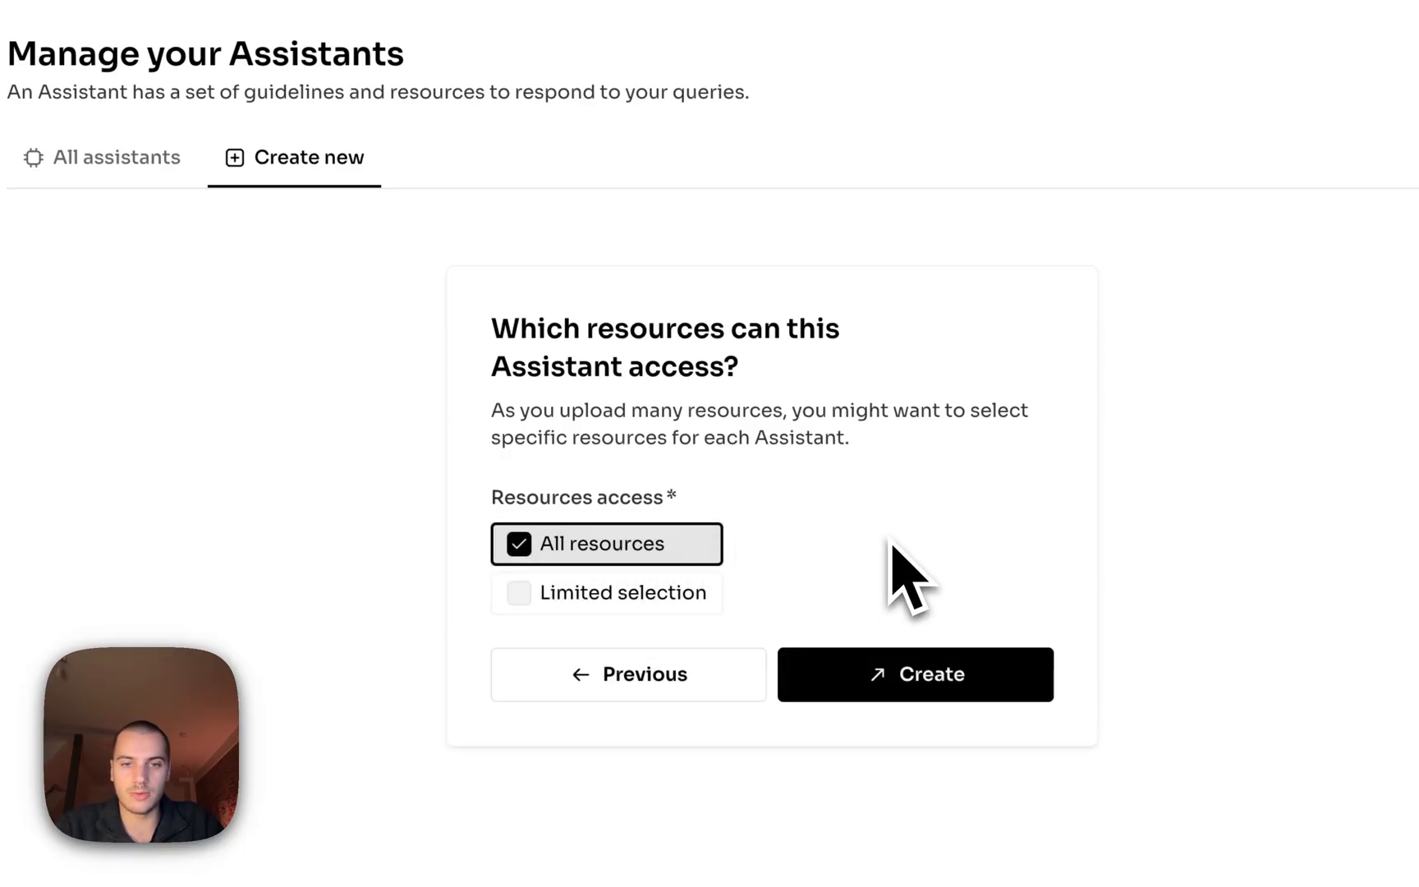
click(945, 670)
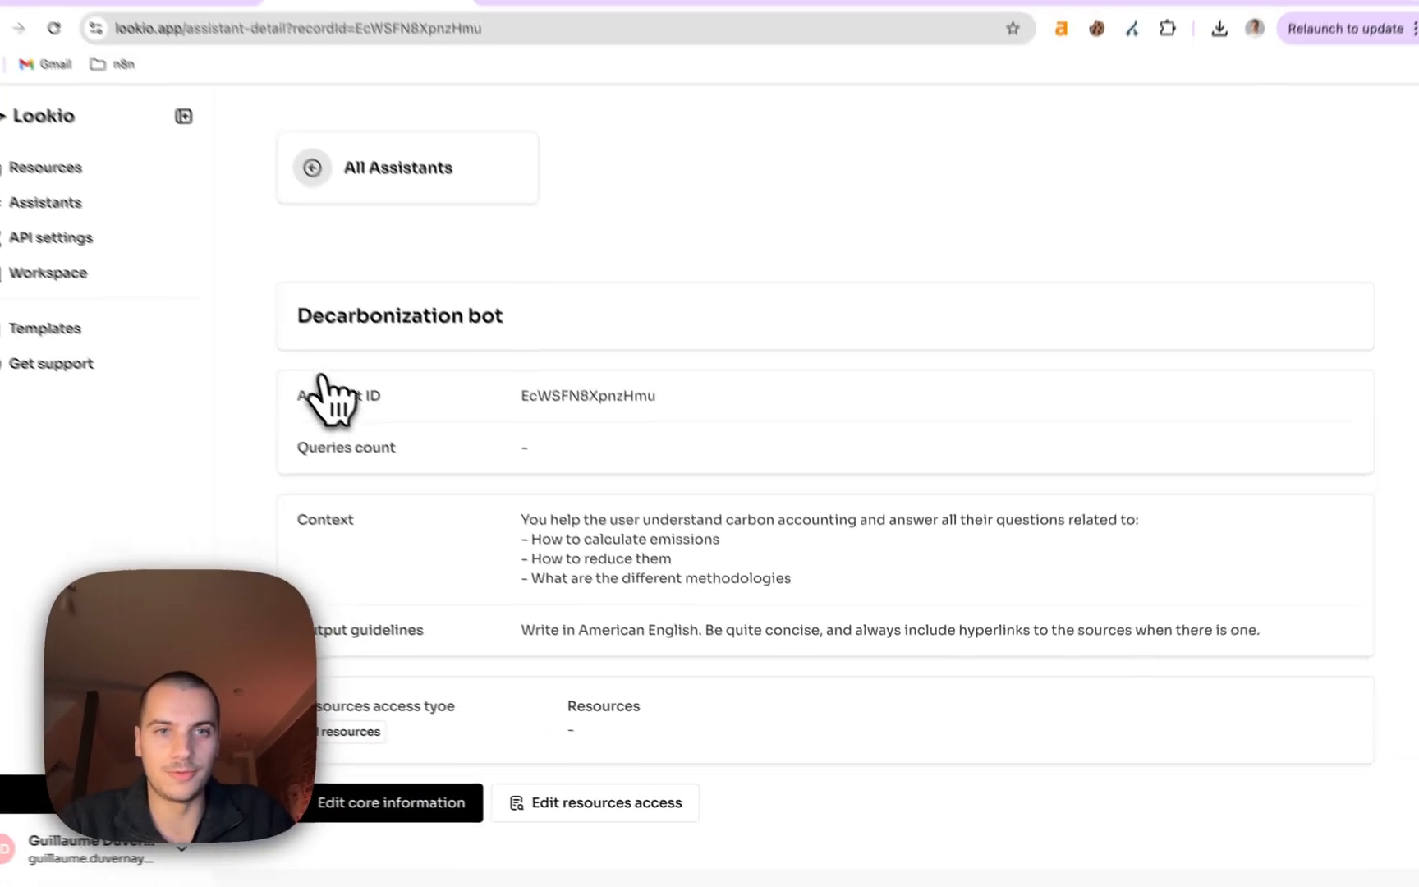
Scroll down to Queries and start a new query.
scroll(318, 382, down, 3)
scroll(490, 546, down, 3)
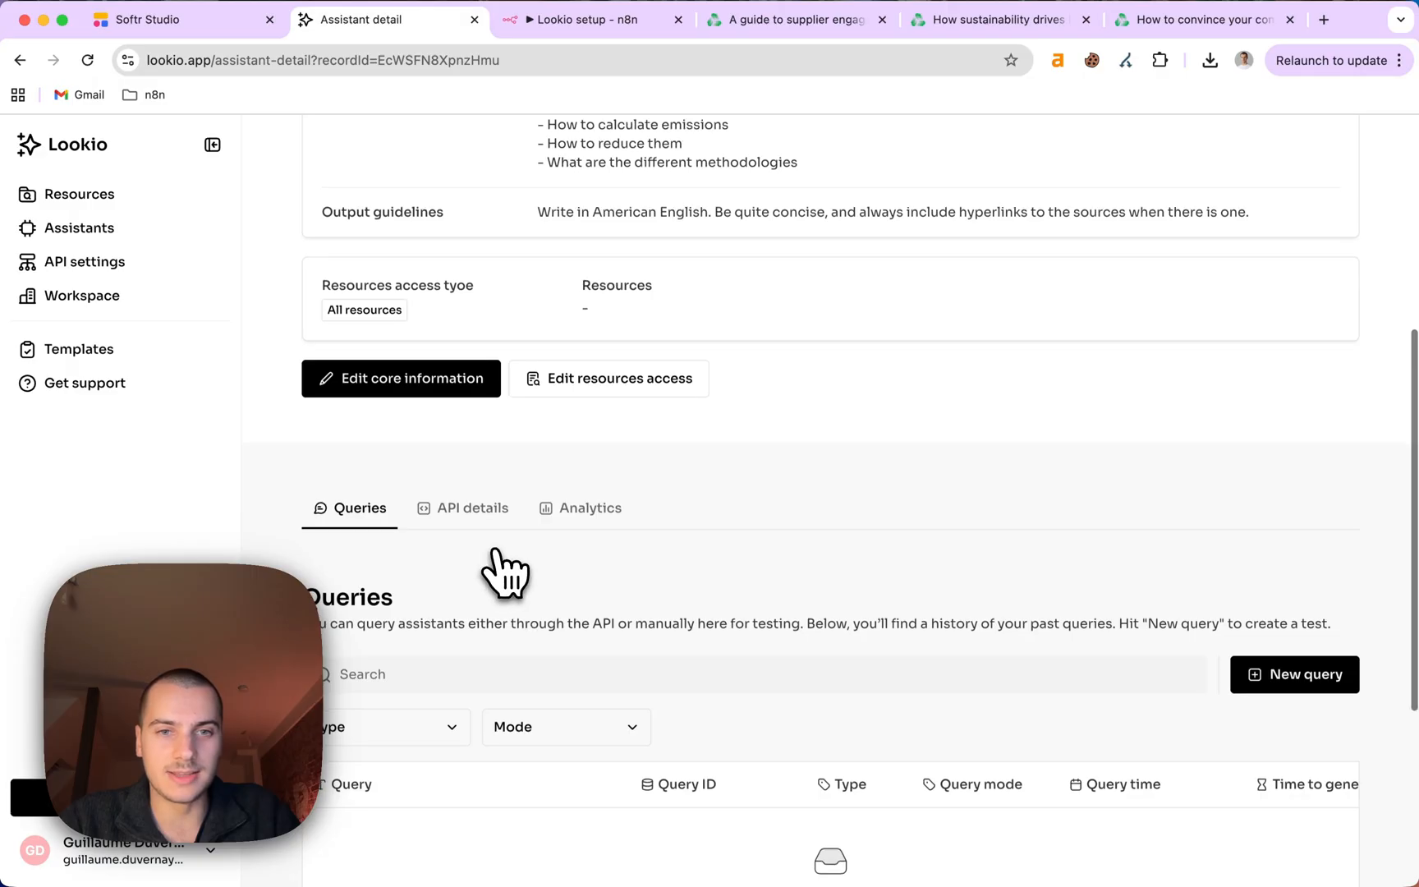
scroll(611, 628, down, 3)
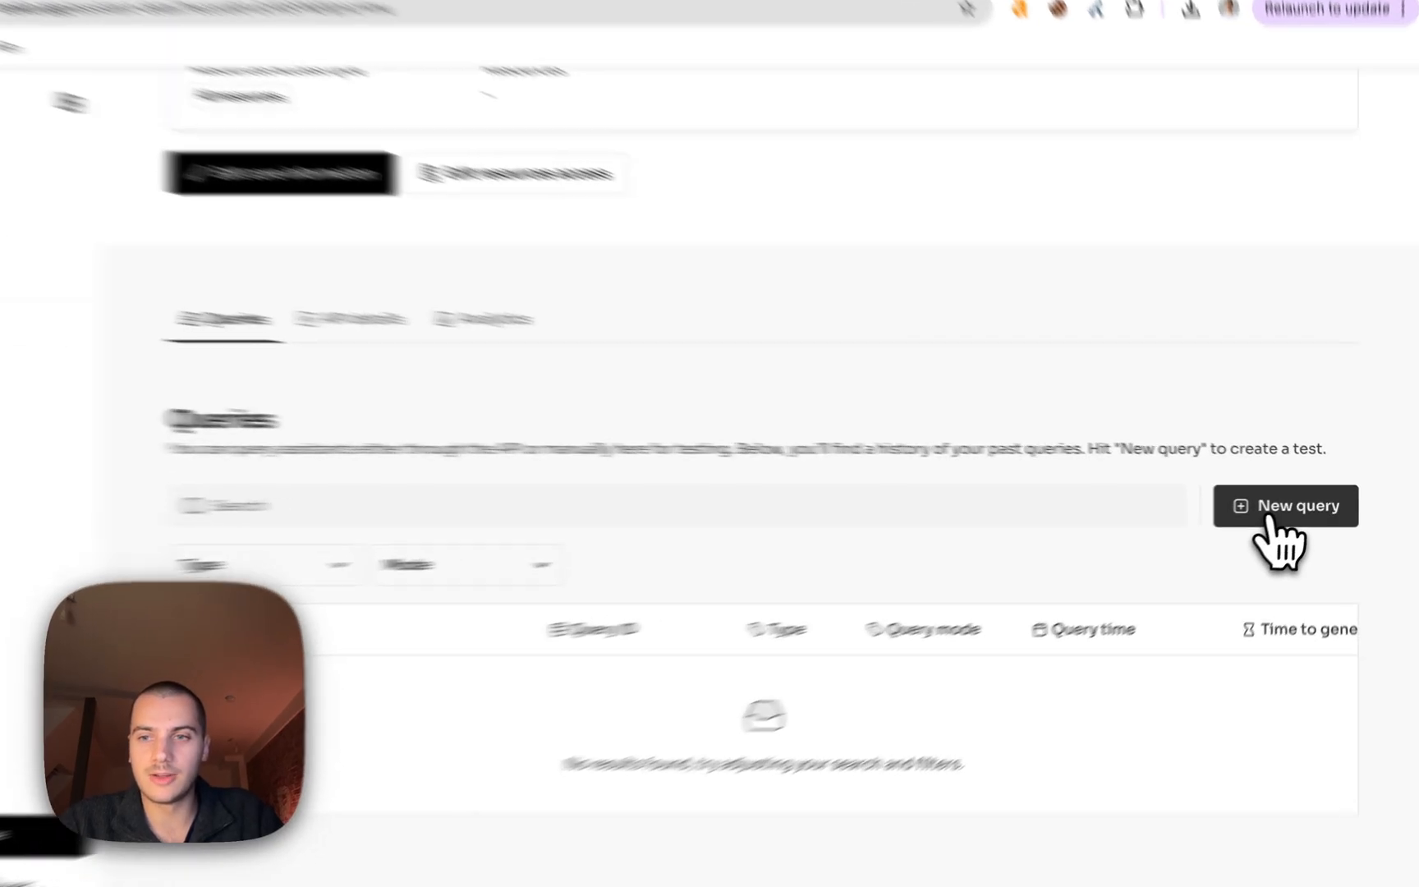
click(1285, 504)
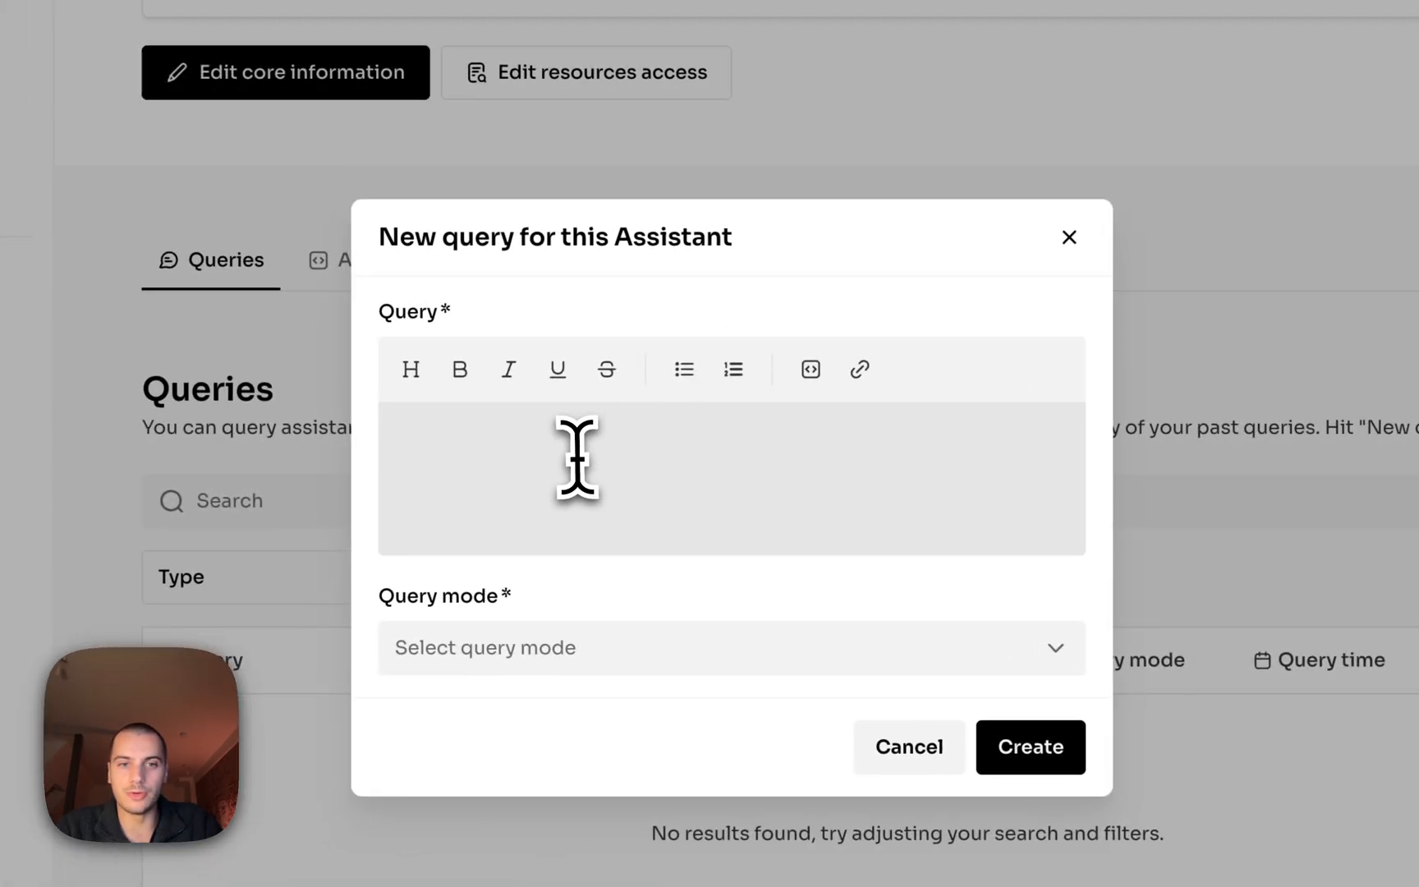
Create the query 'How to calculate scope 3 emissions?' in flash mode.
click(564, 458)
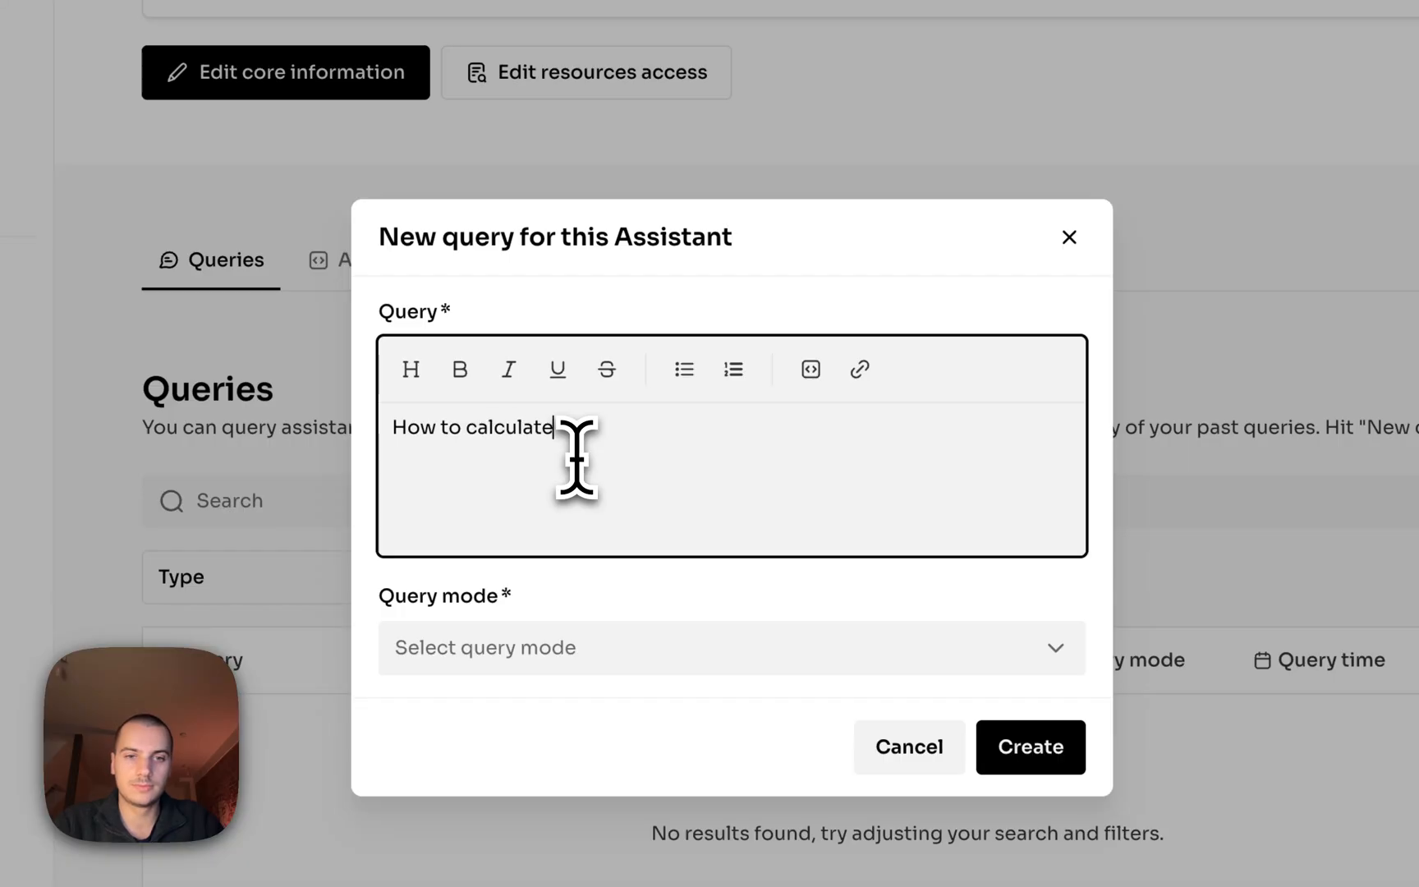
click(690, 648)
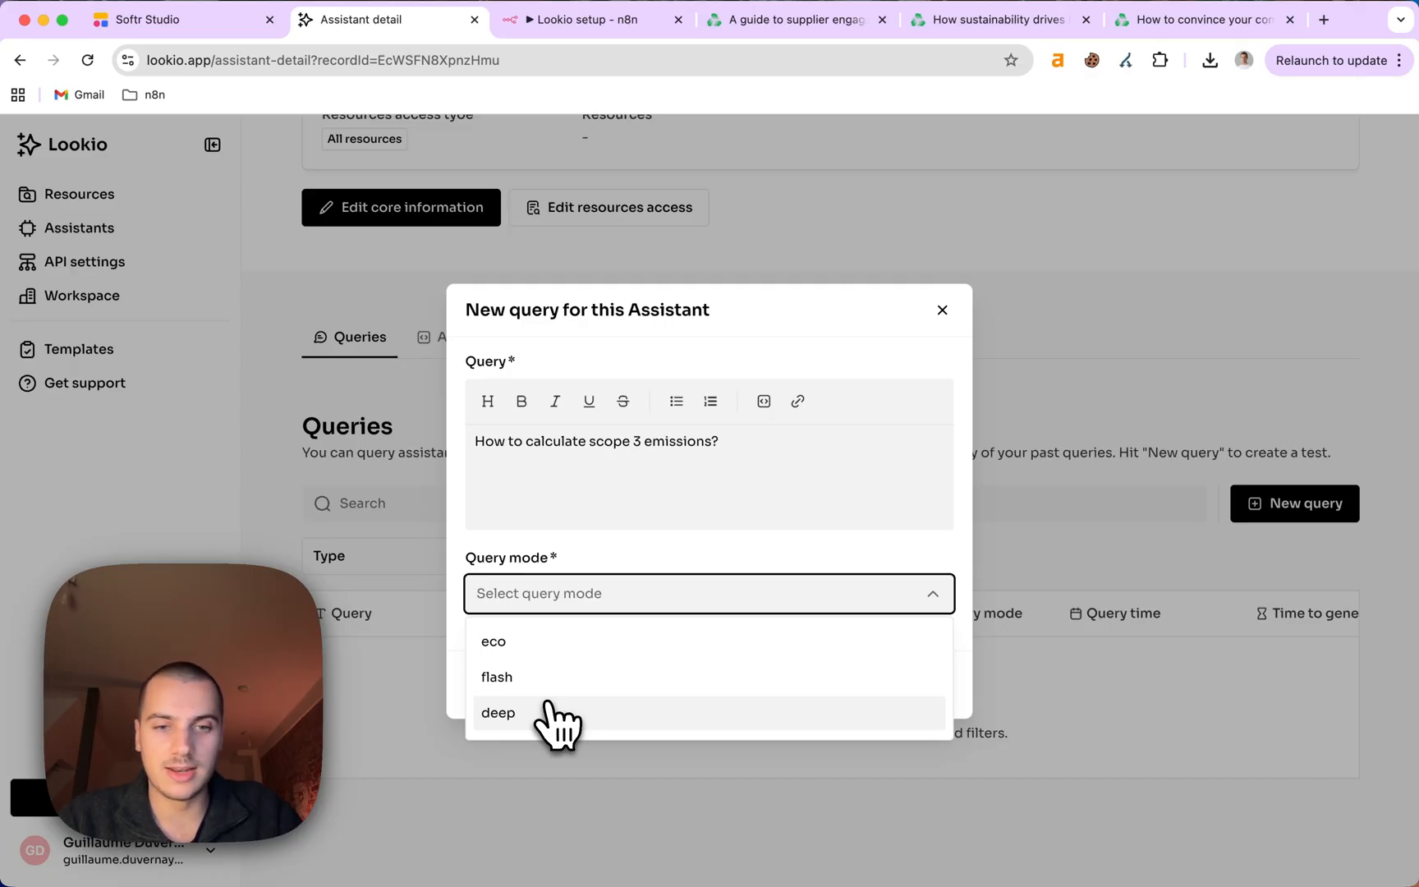
click(552, 685)
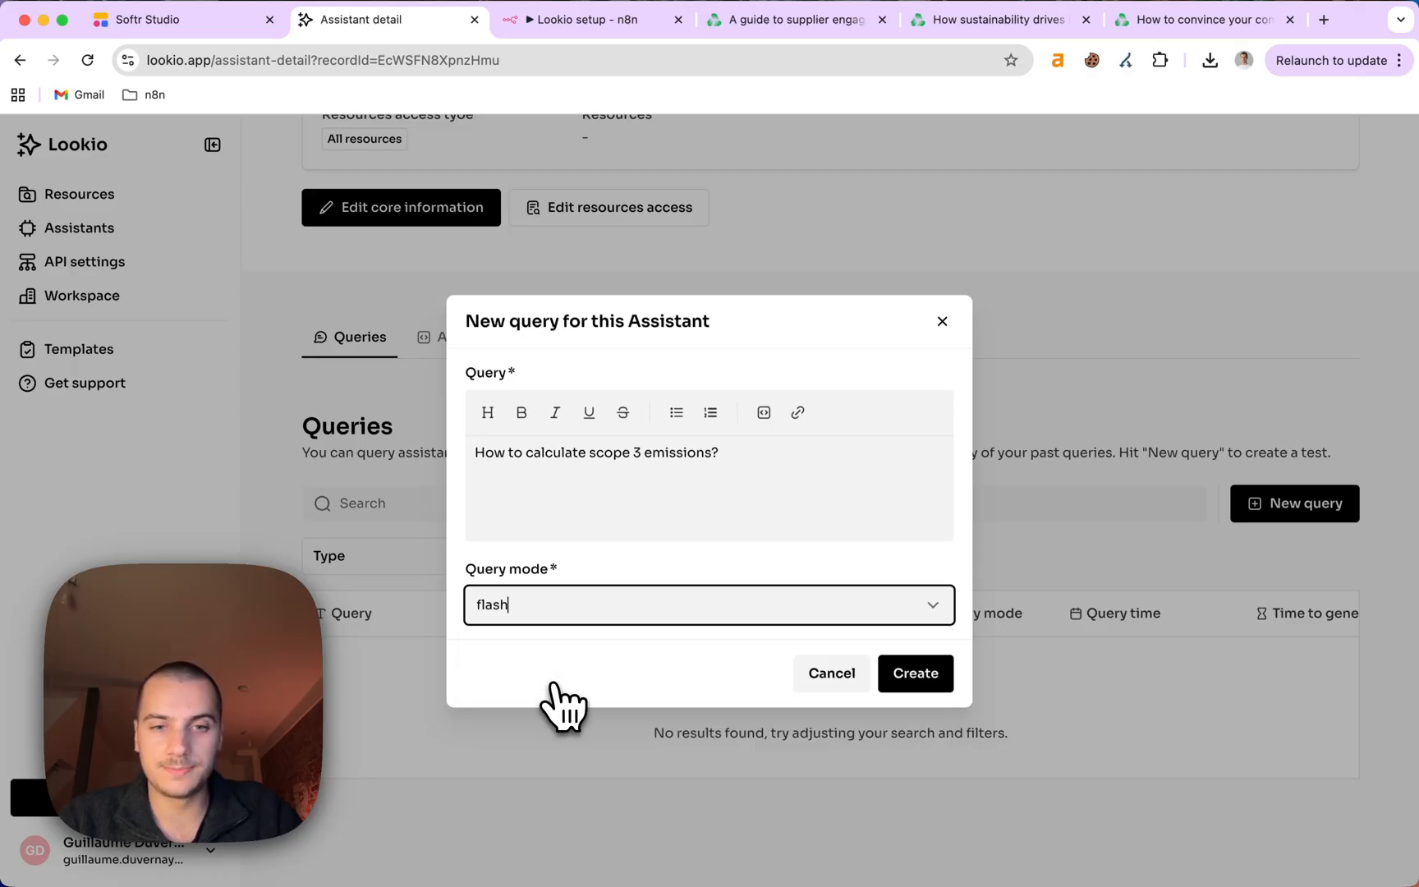
click(914, 681)
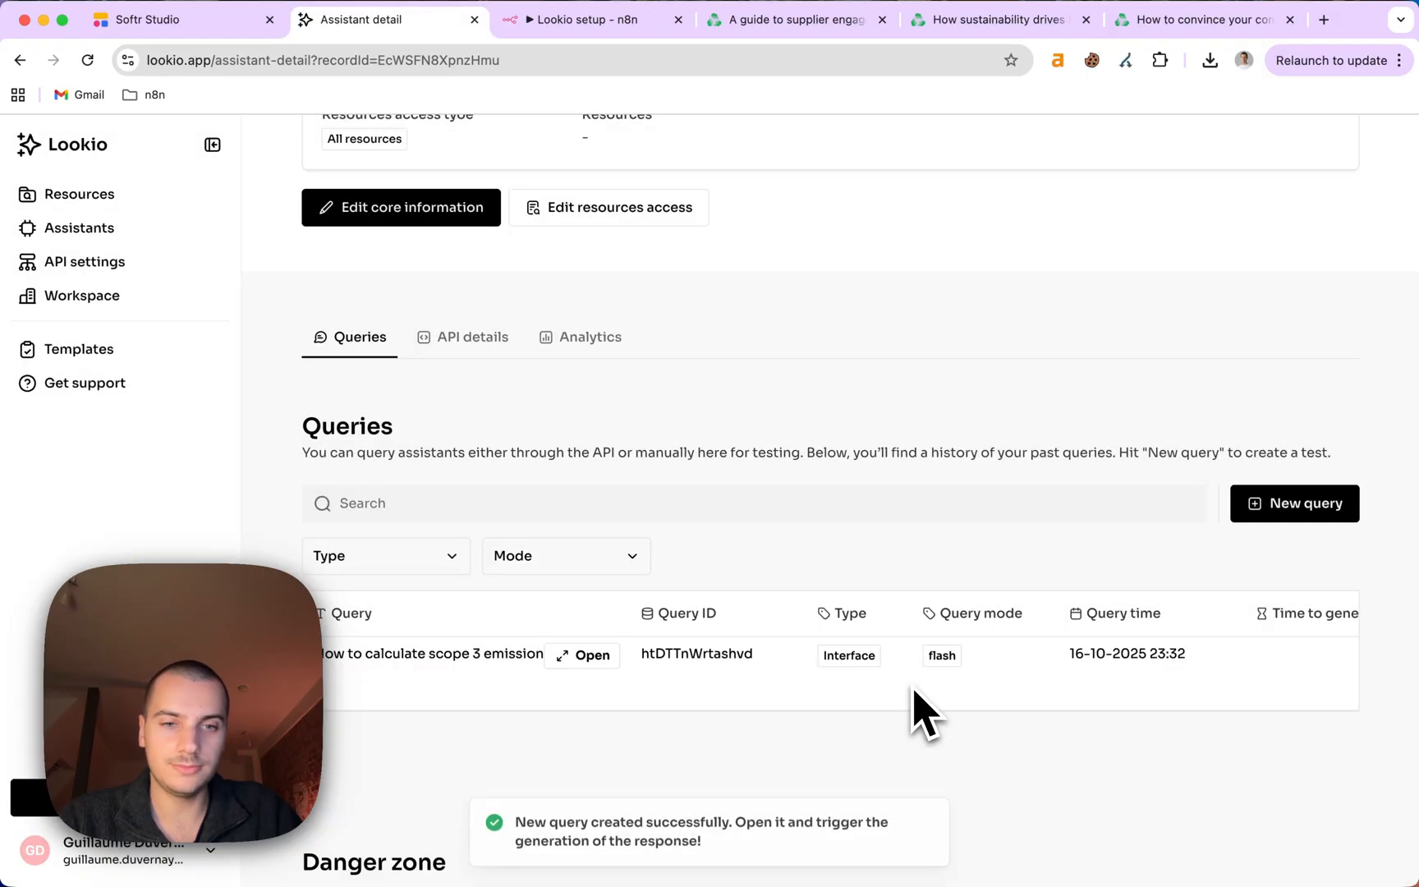
scroll(703, 665, down, 1)
Open the scope 3 query, generate its response, review it, and close the panel.
click(592, 634)
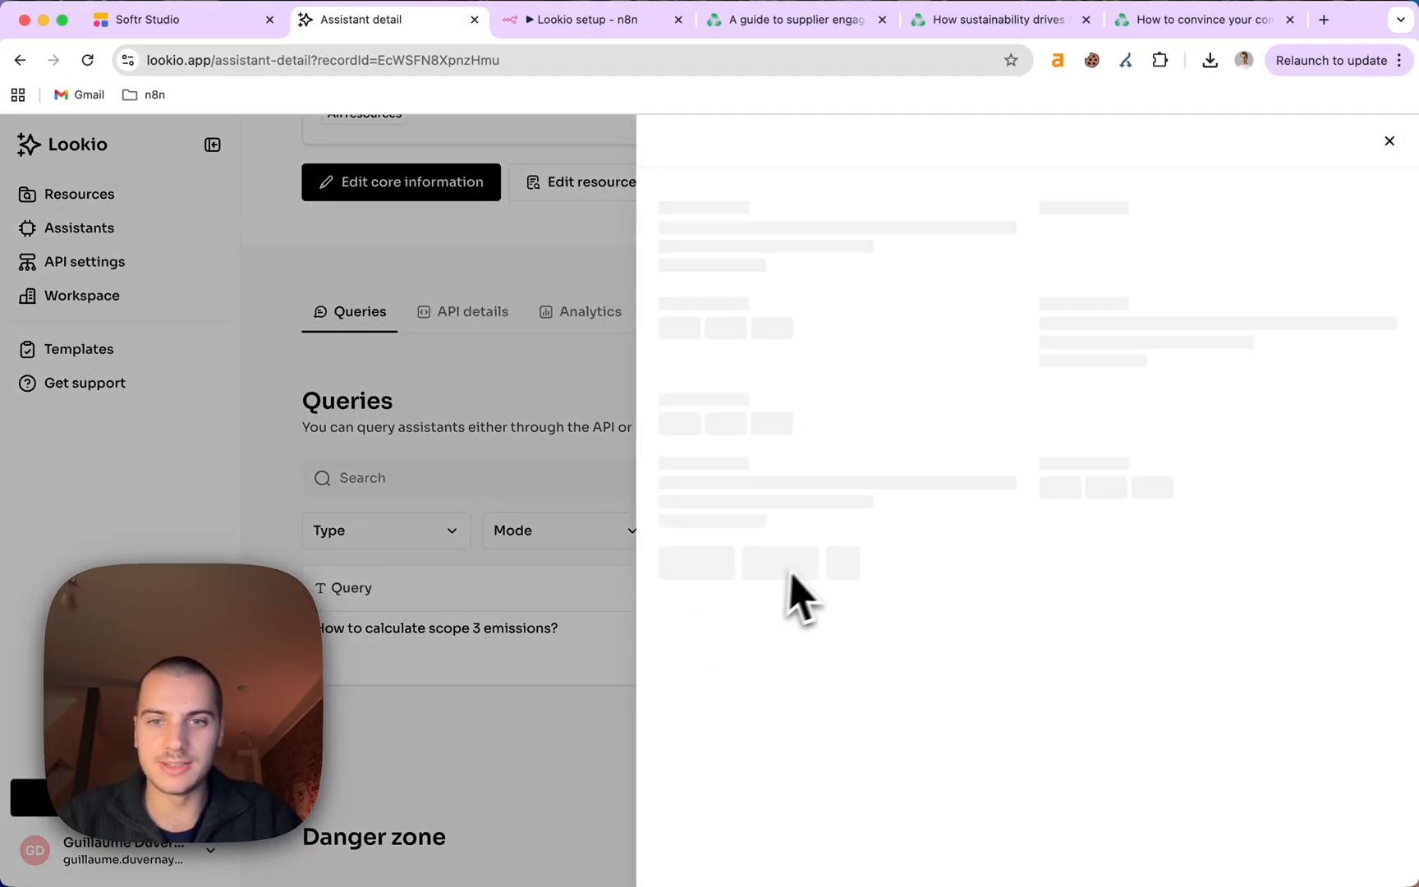
scroll(880, 587, down, 2)
click(793, 604)
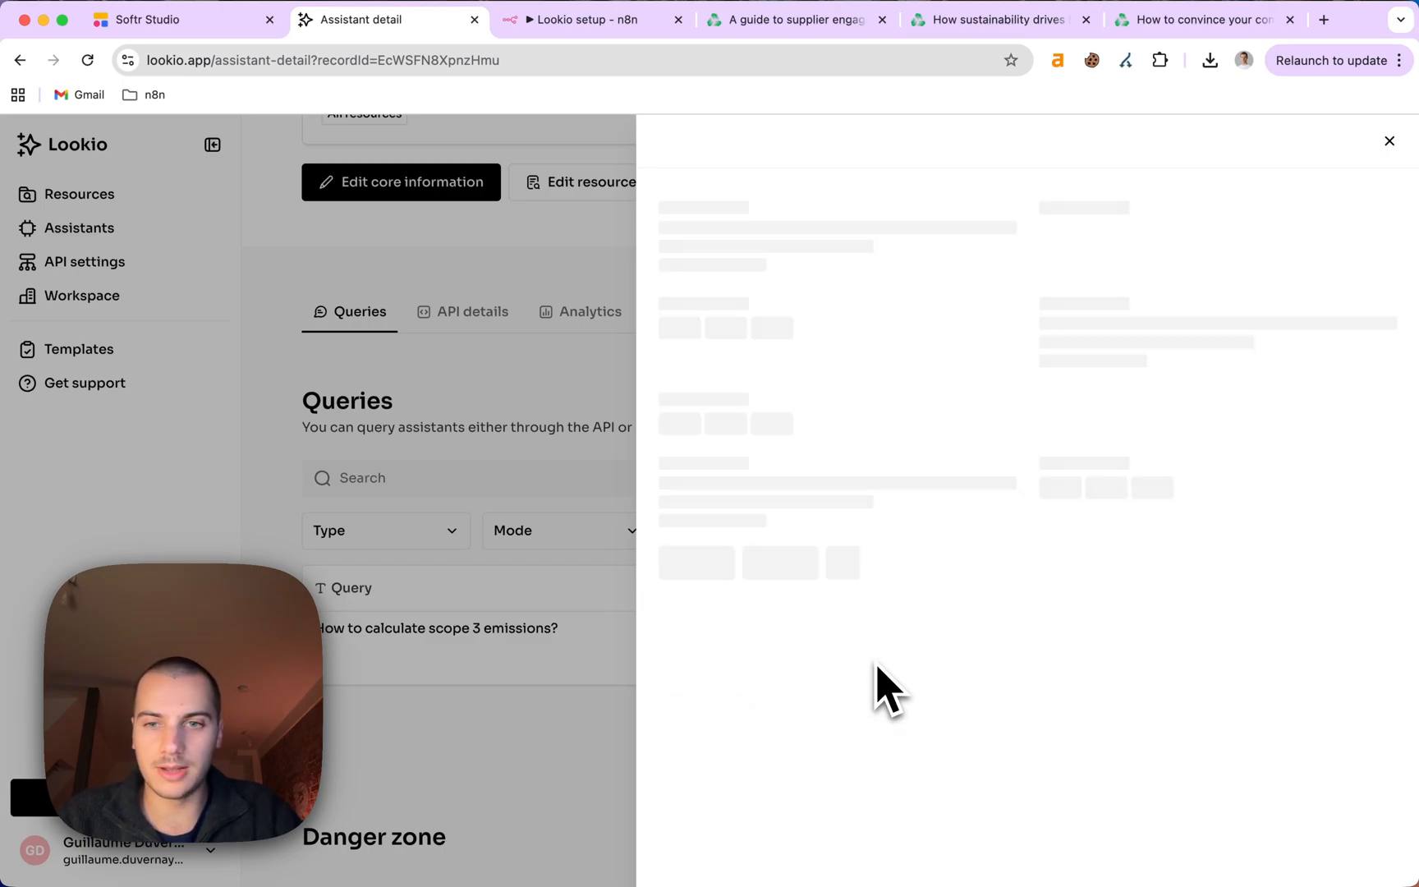
scroll(900, 485, down, 15)
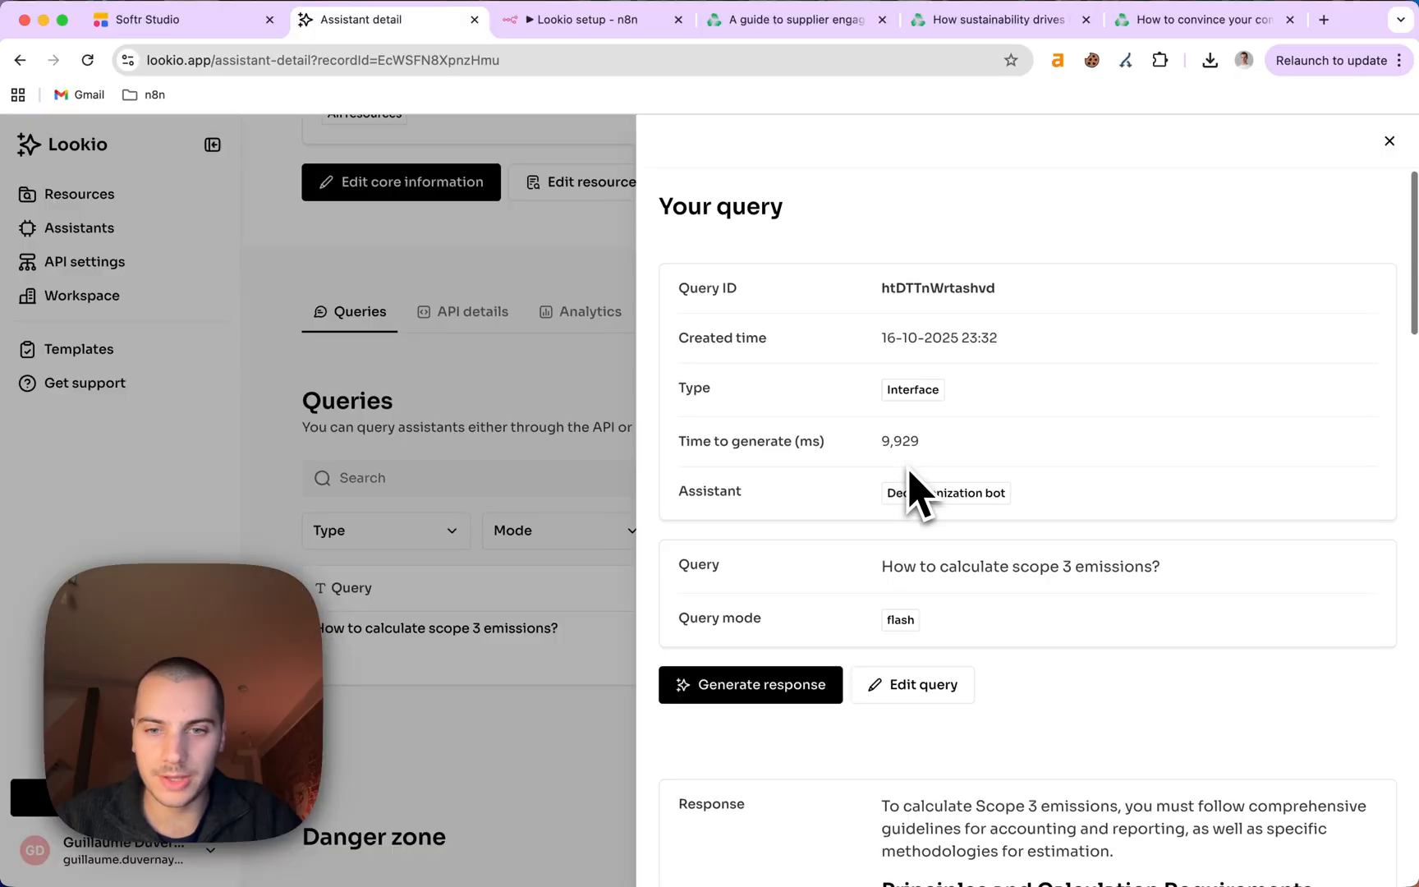
scroll(1093, 539, down, 10)
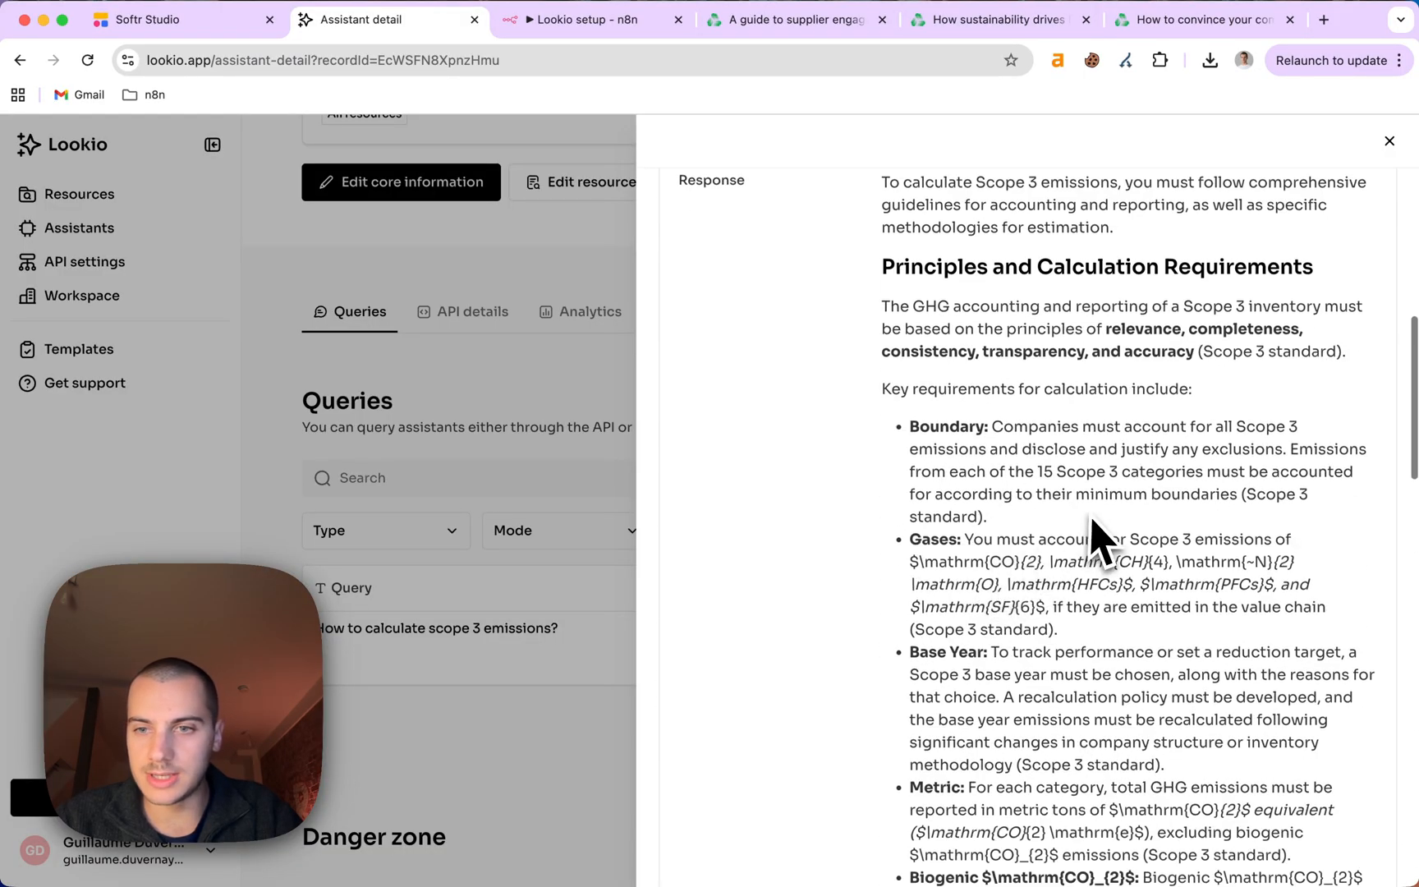
scroll(1093, 569, down, 12)
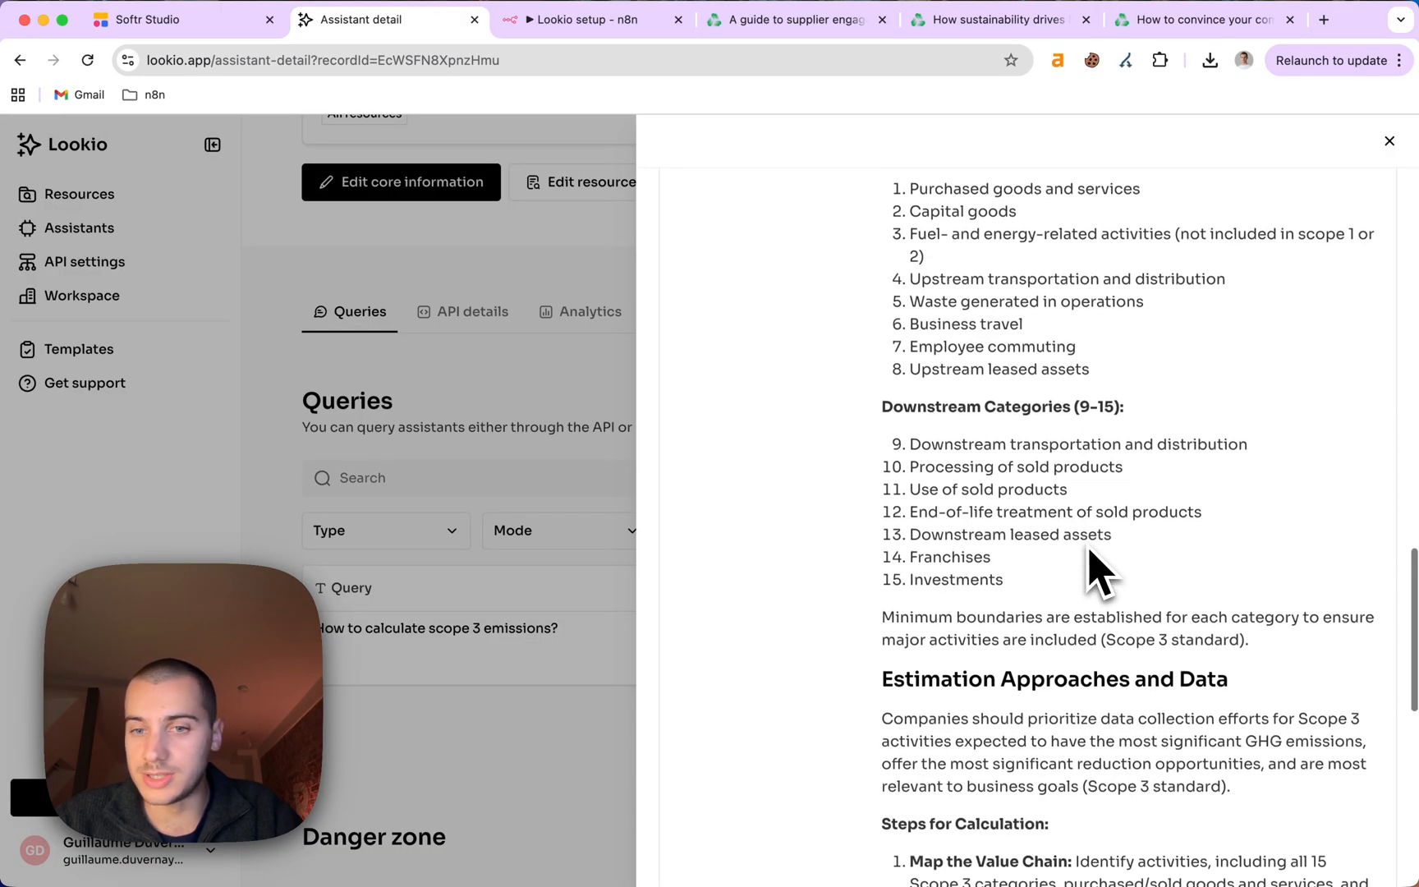
scroll(1093, 570, up, 20)
scroll(1093, 569, up, 5)
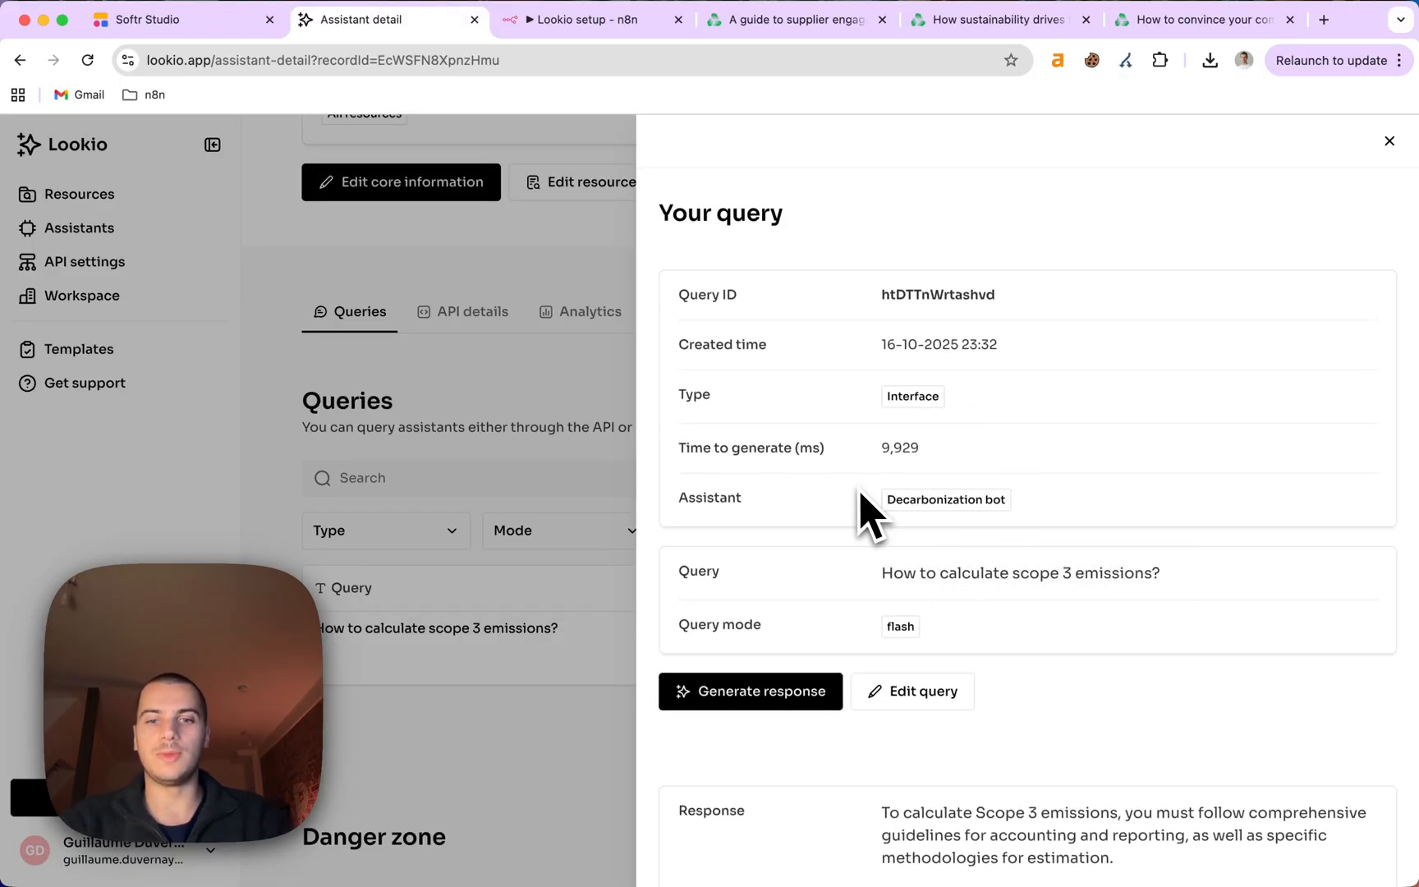
click(550, 776)
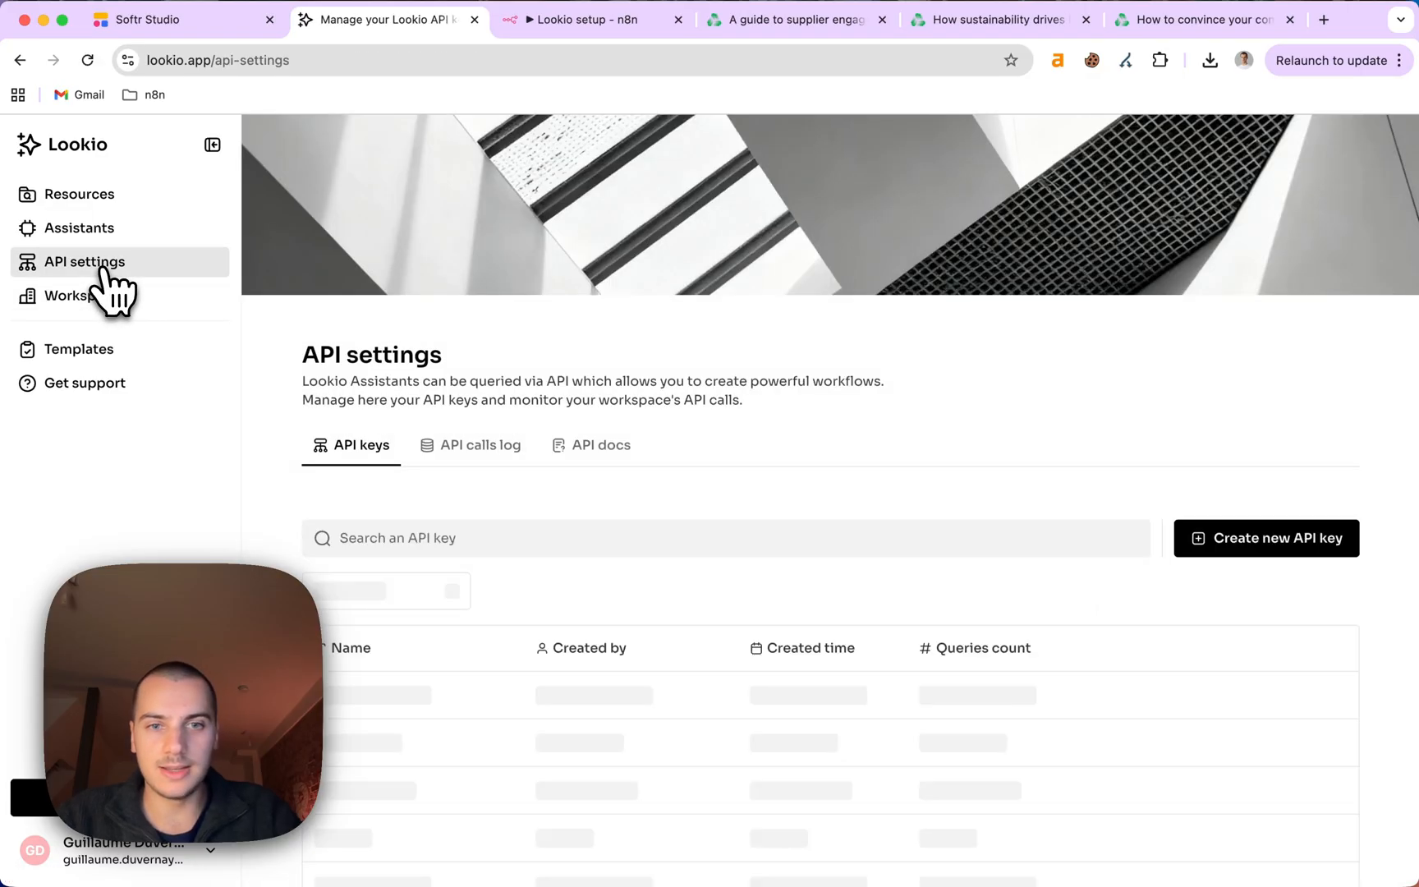
Create an API key named 'My API key', check its details, then return to Assistants.
click(1276, 548)
click(633, 493)
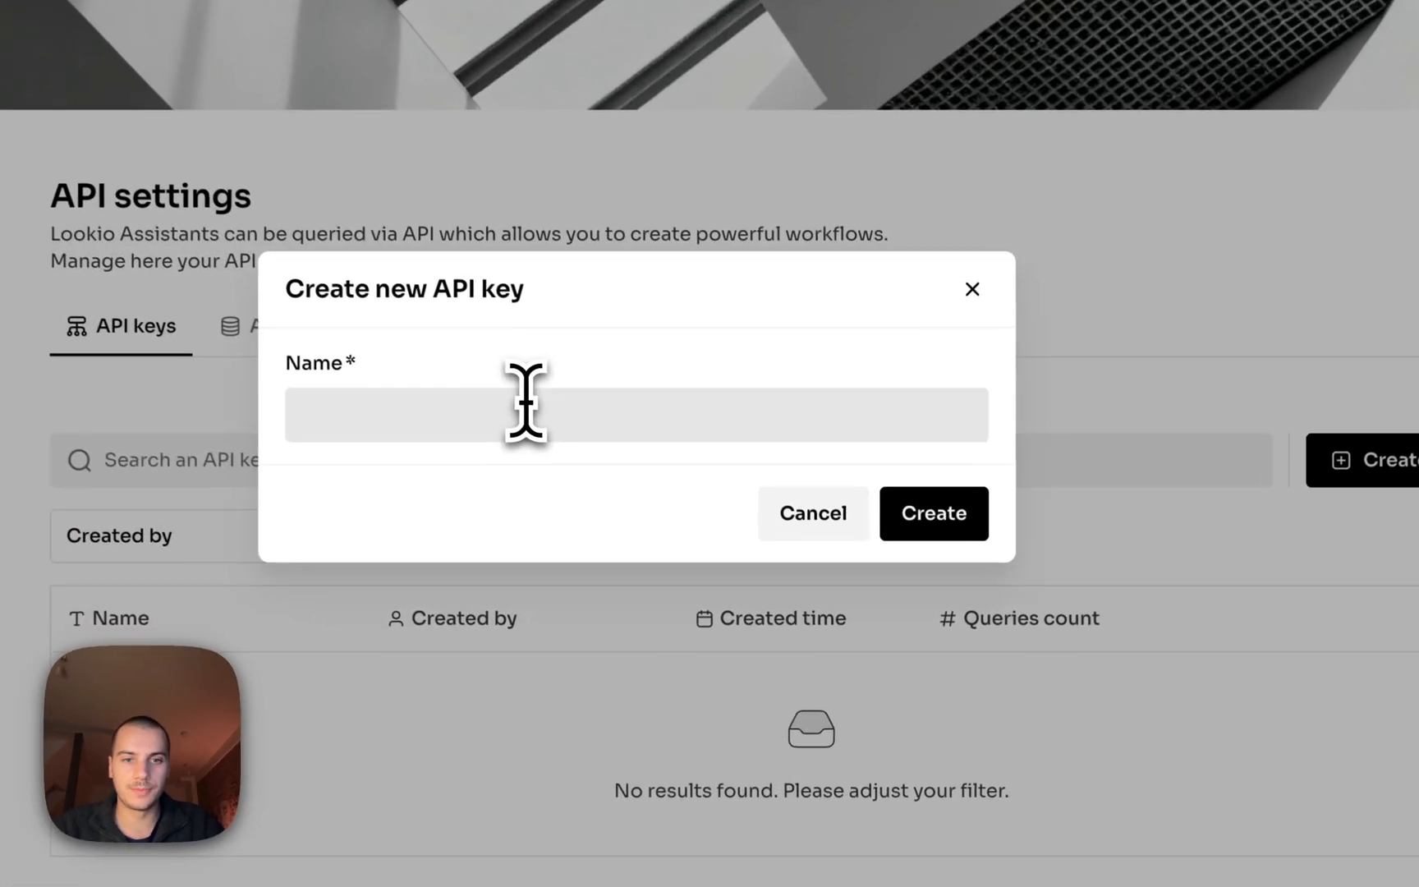
text(My A)
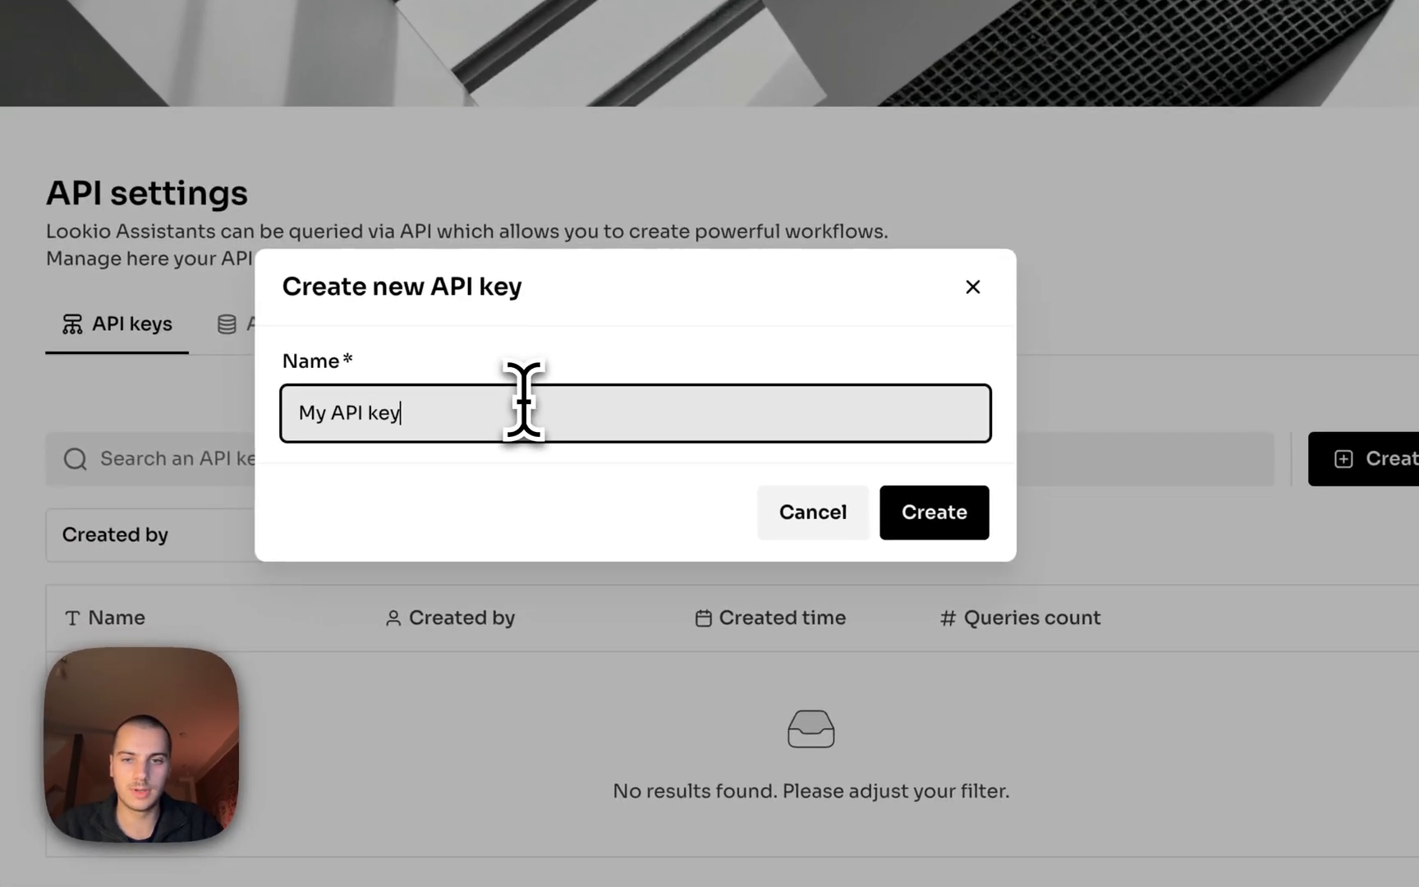
text(PI key)
click(936, 517)
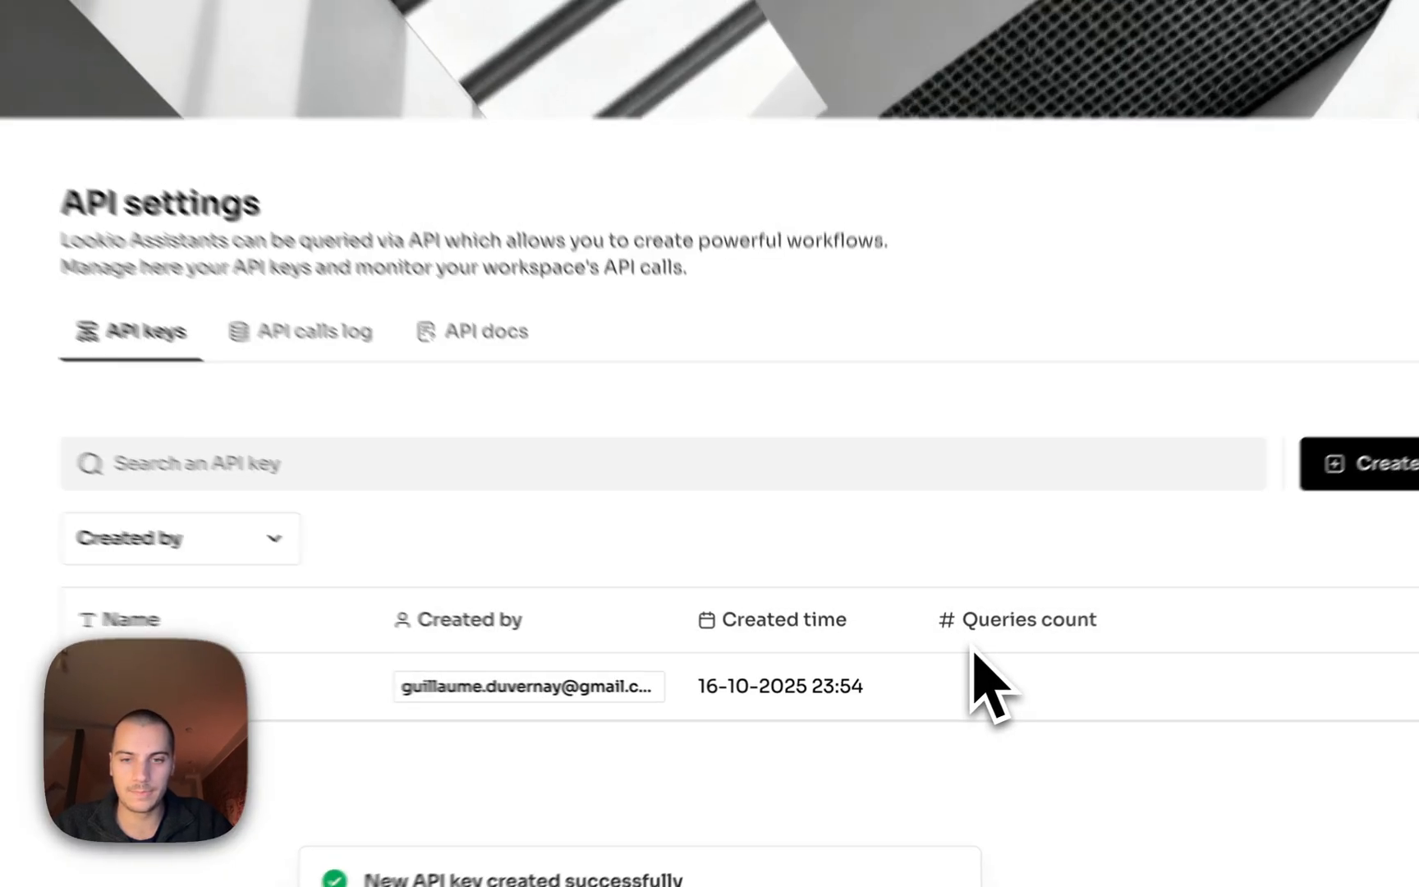
click(321, 686)
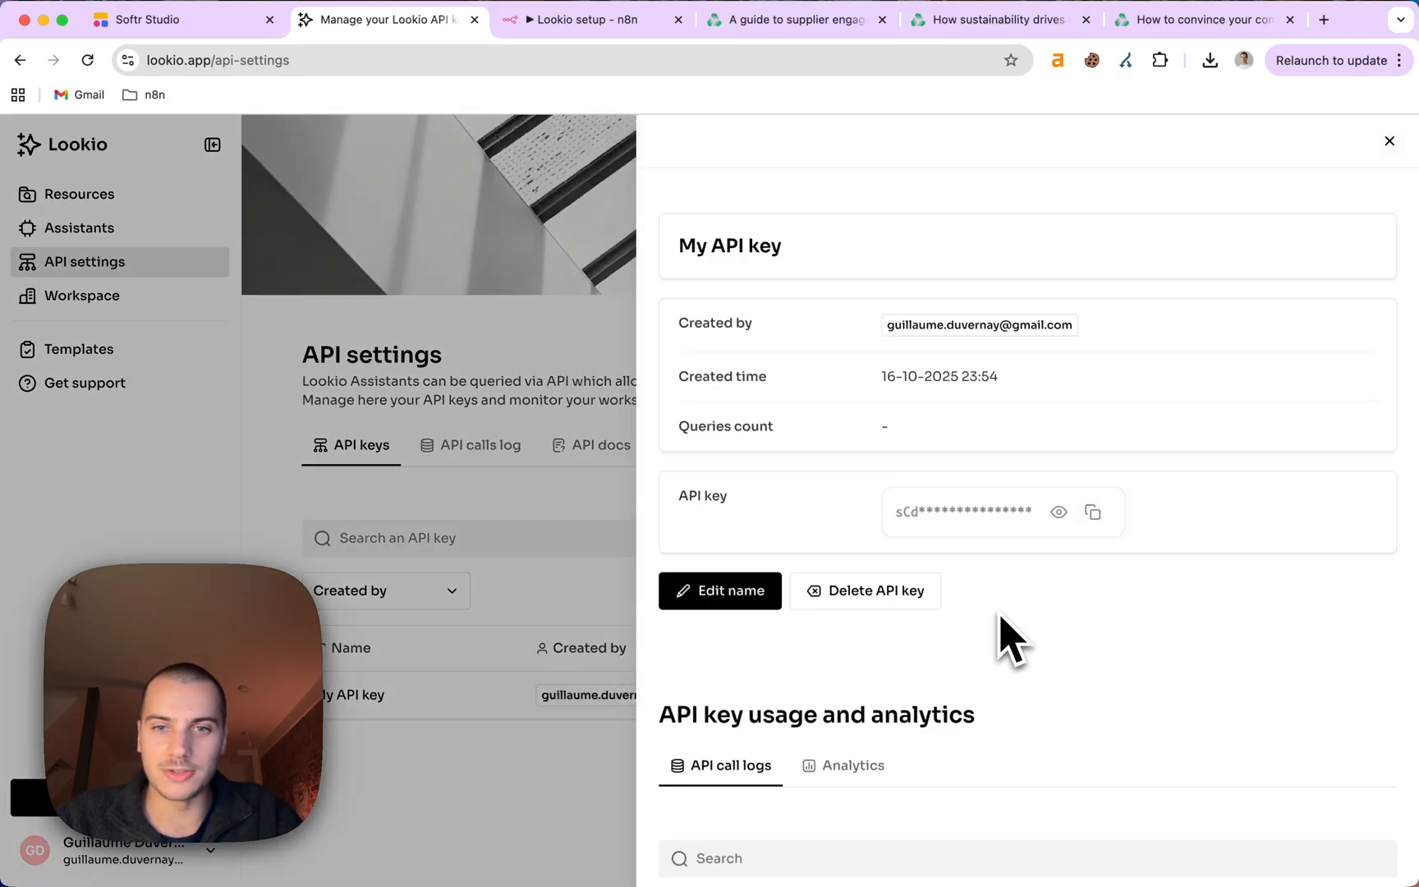
click(316, 408)
click(86, 229)
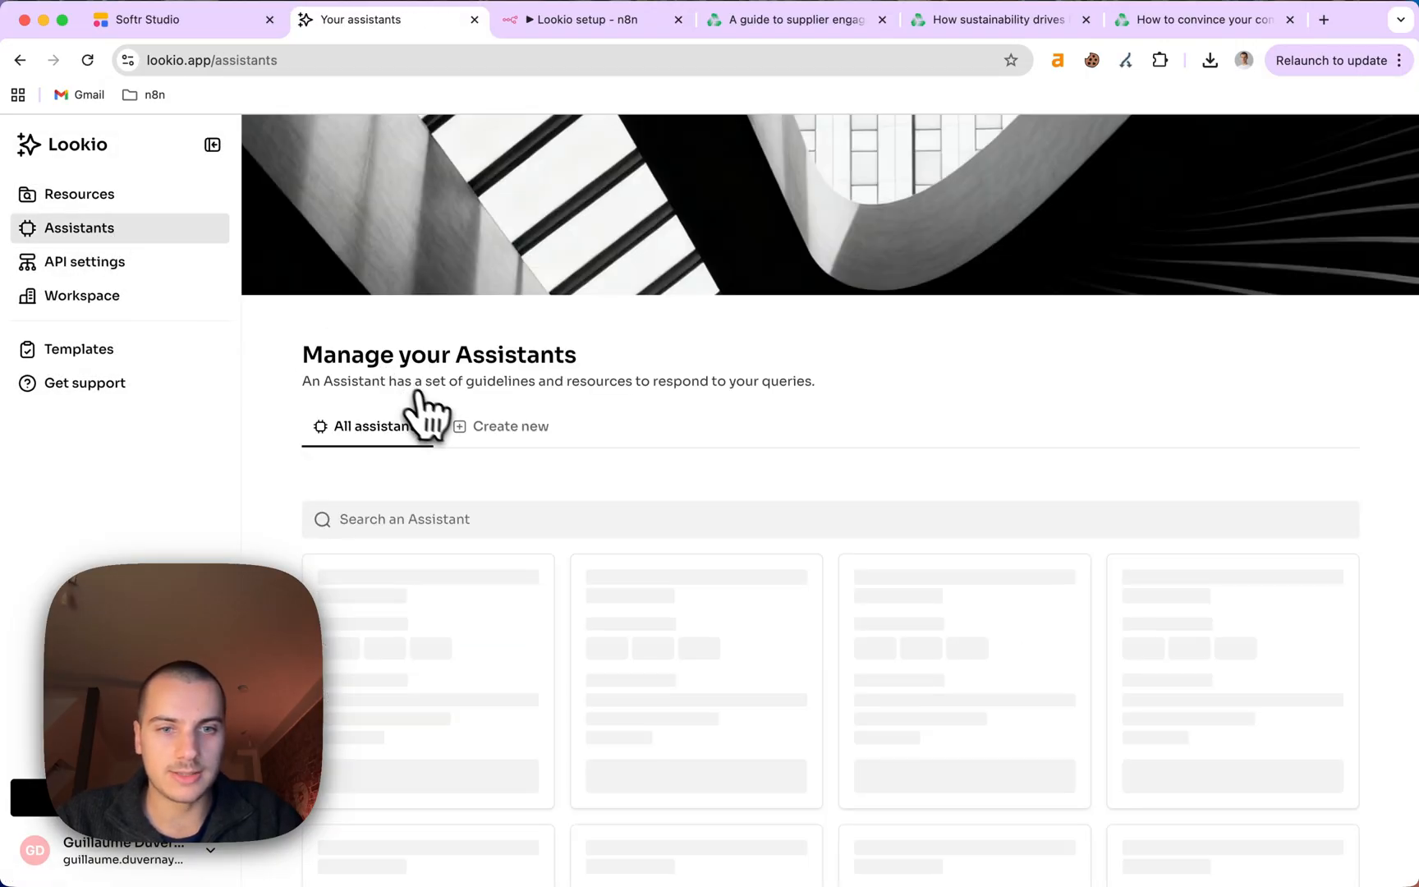
Copy the preconfigured n8n node from the Decarbonization bot's API details.
click(428, 730)
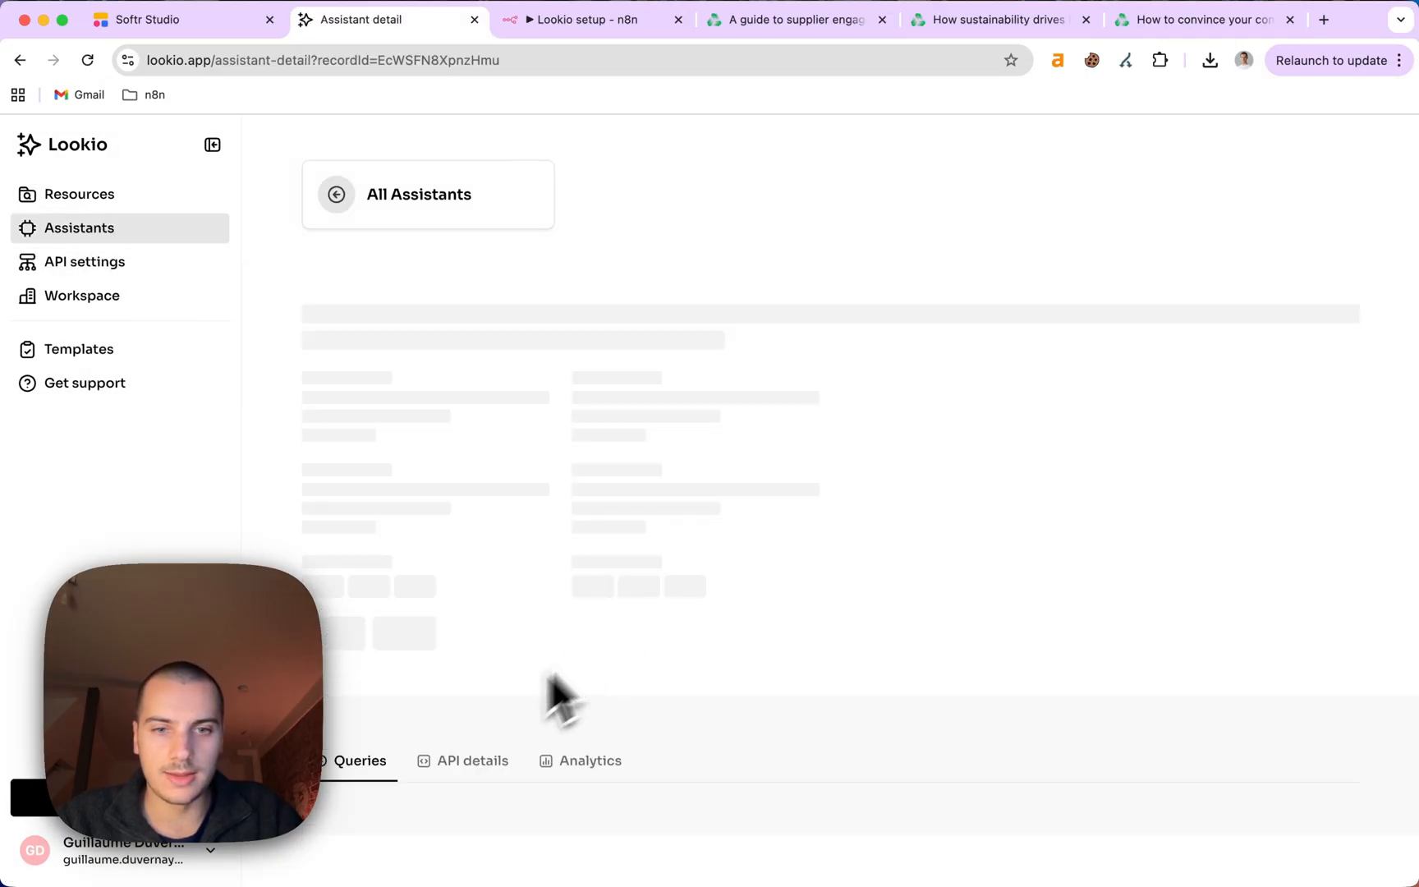
scroll(509, 792, down, 5)
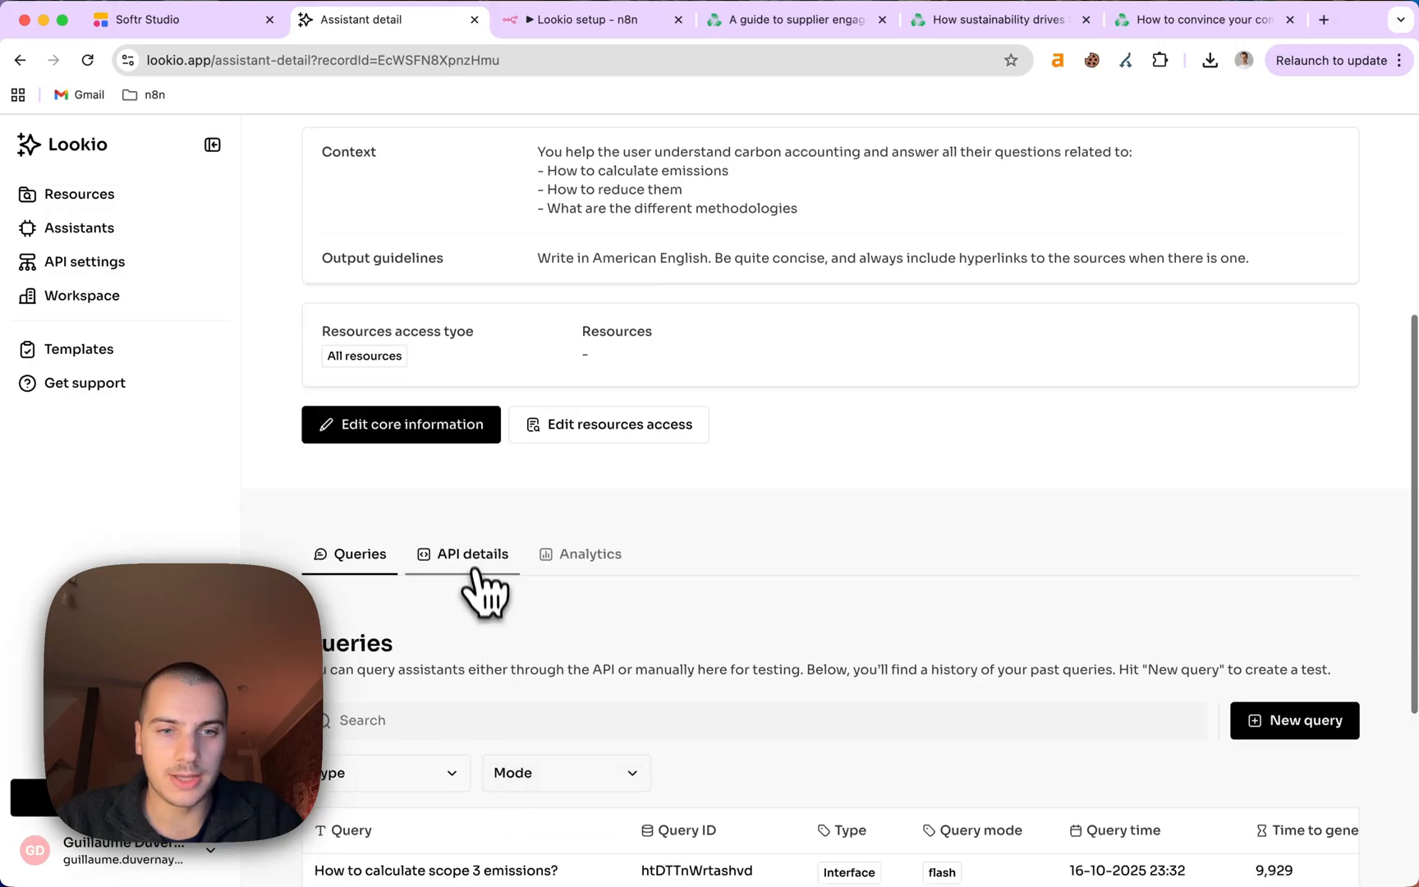
click(477, 567)
scroll(612, 661, down, 1)
scroll(624, 681, down, 3)
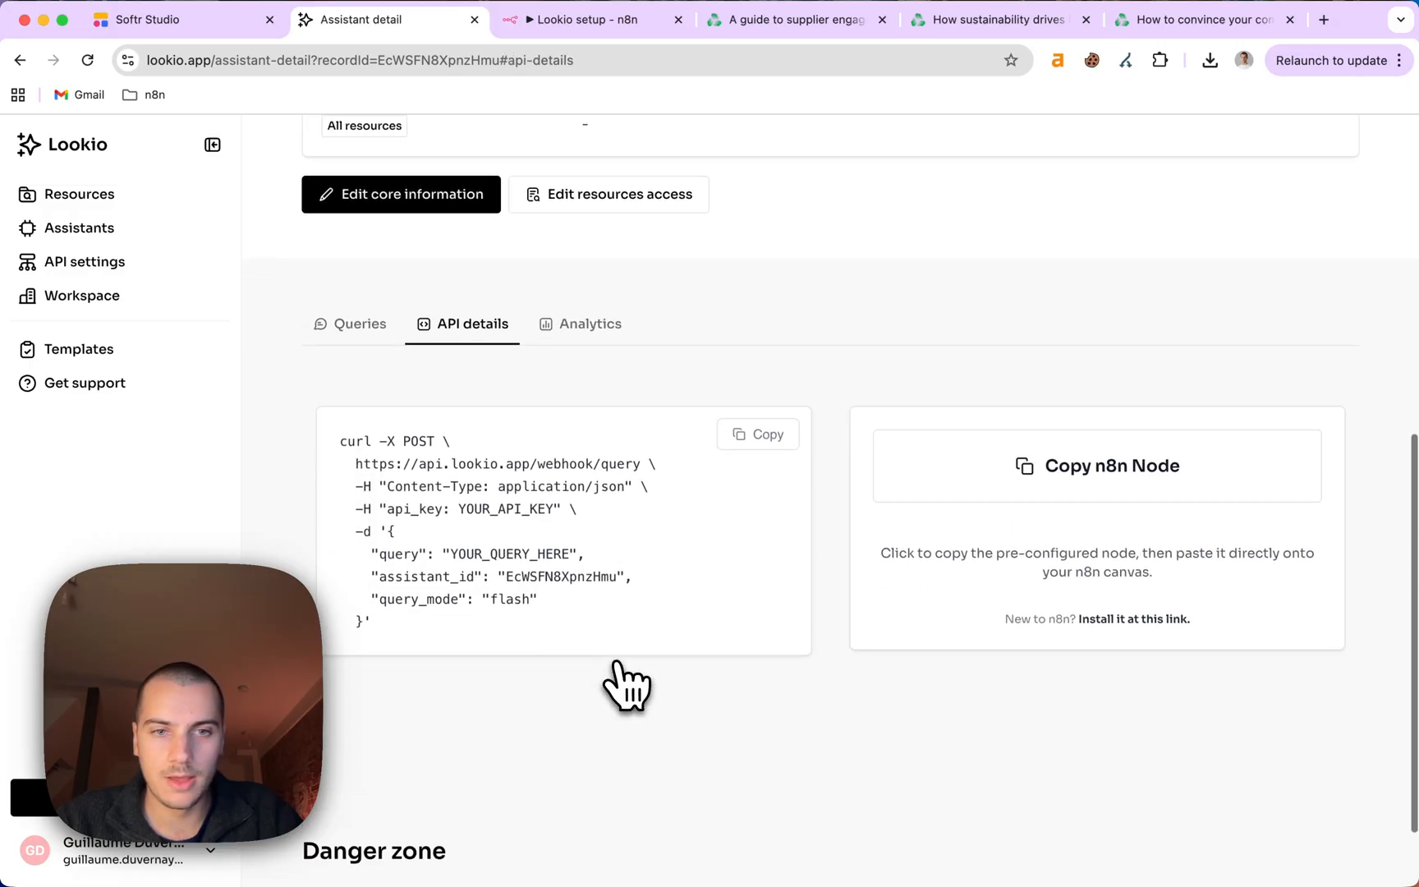
scroll(380, 455, up, 1)
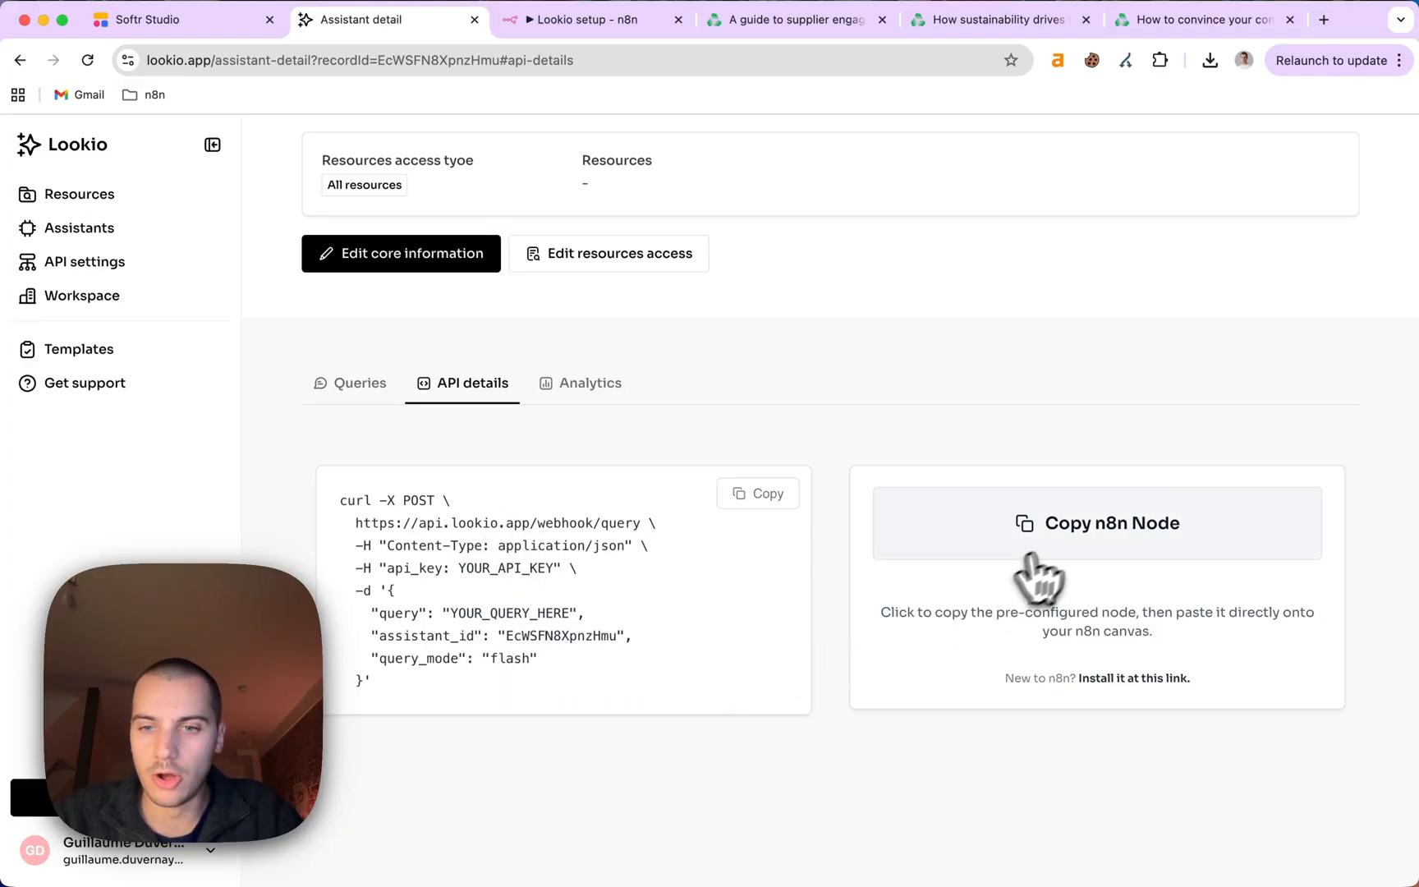
click(1071, 536)
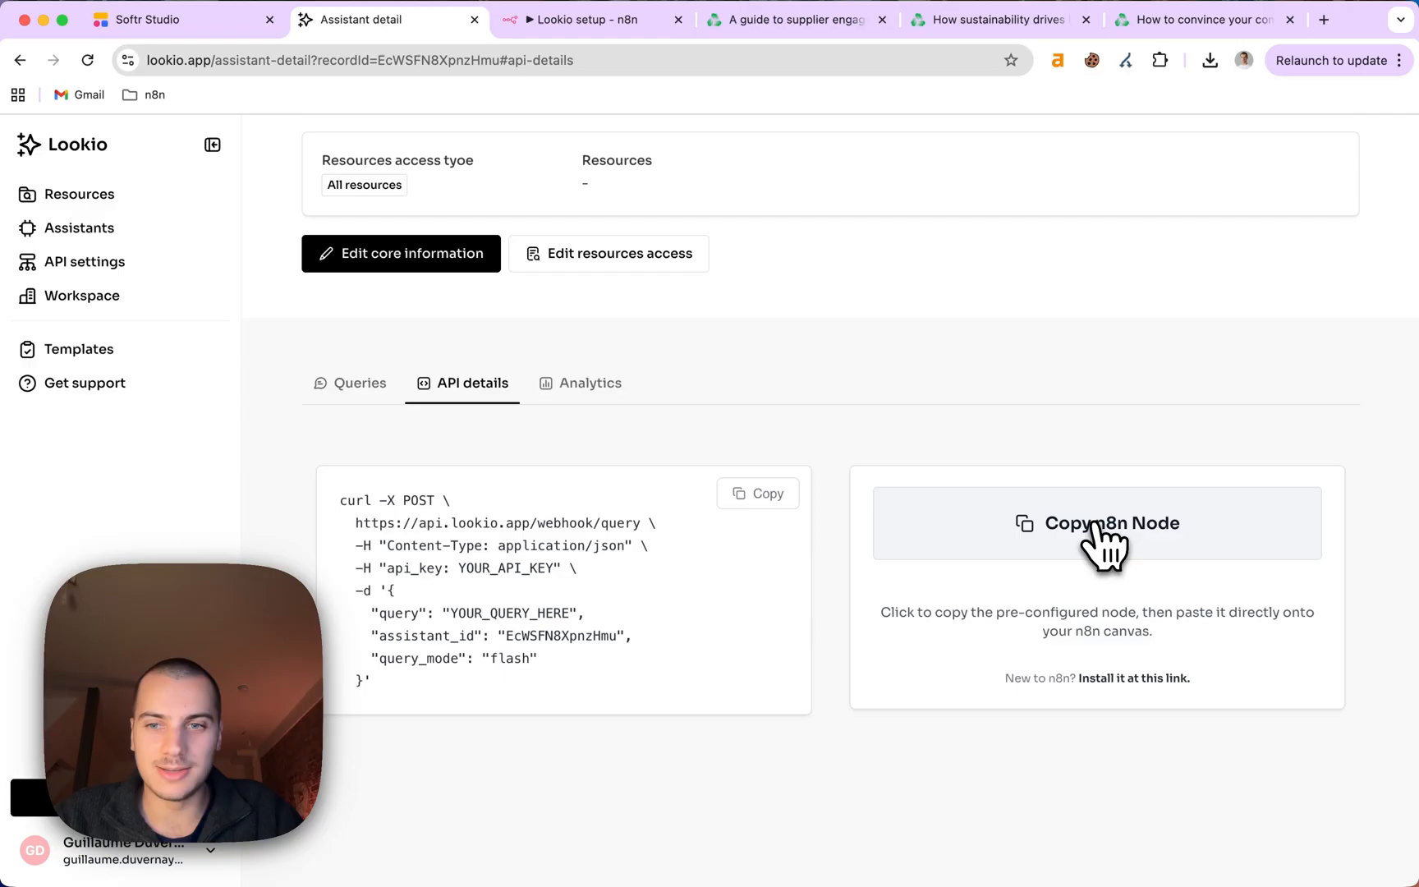
click(1100, 532)
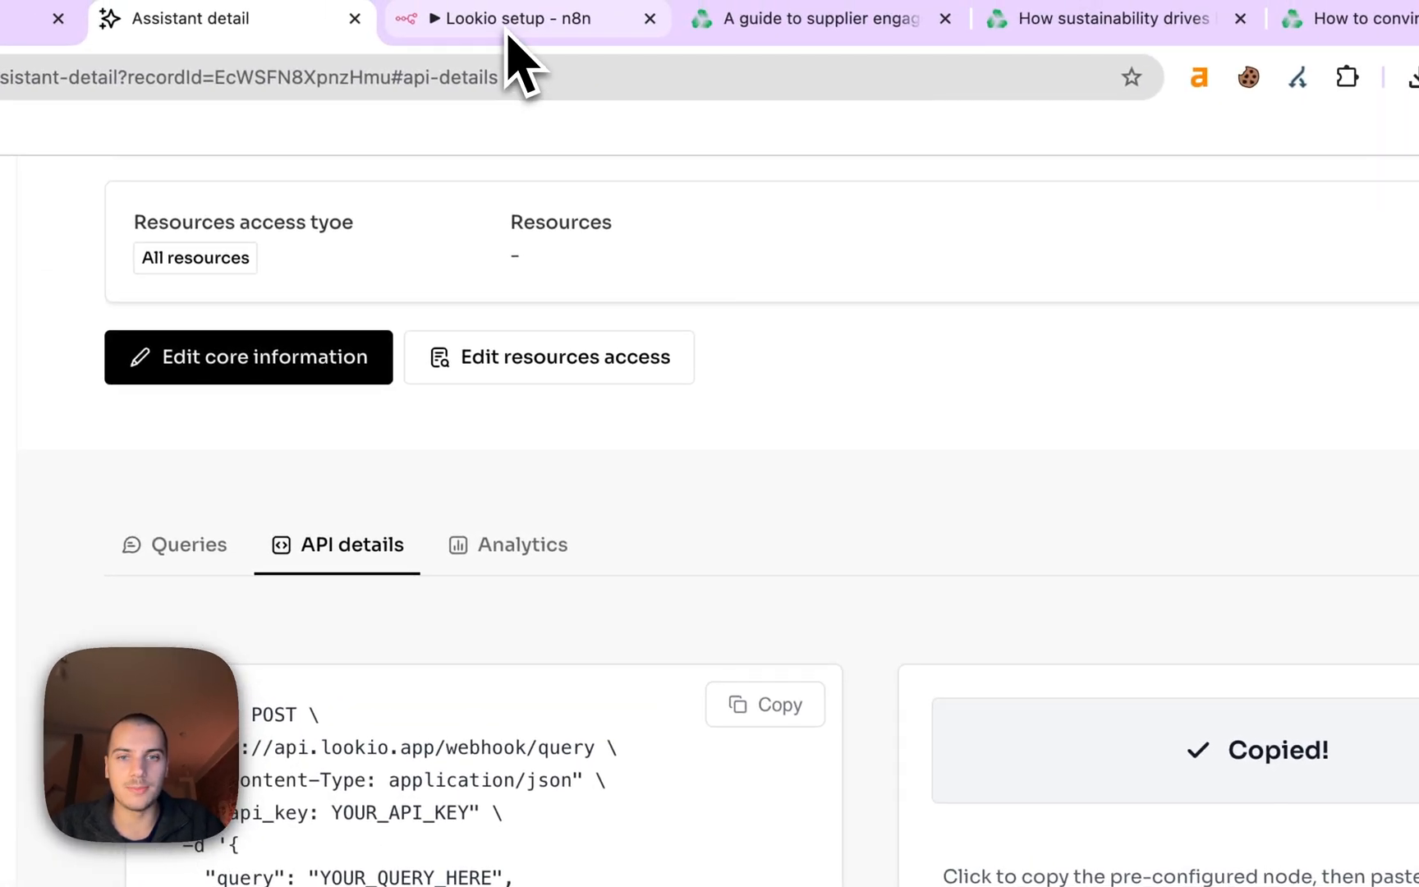
Paste it into the Lookio setup workflow and open the Lookio API call node.
click(511, 27)
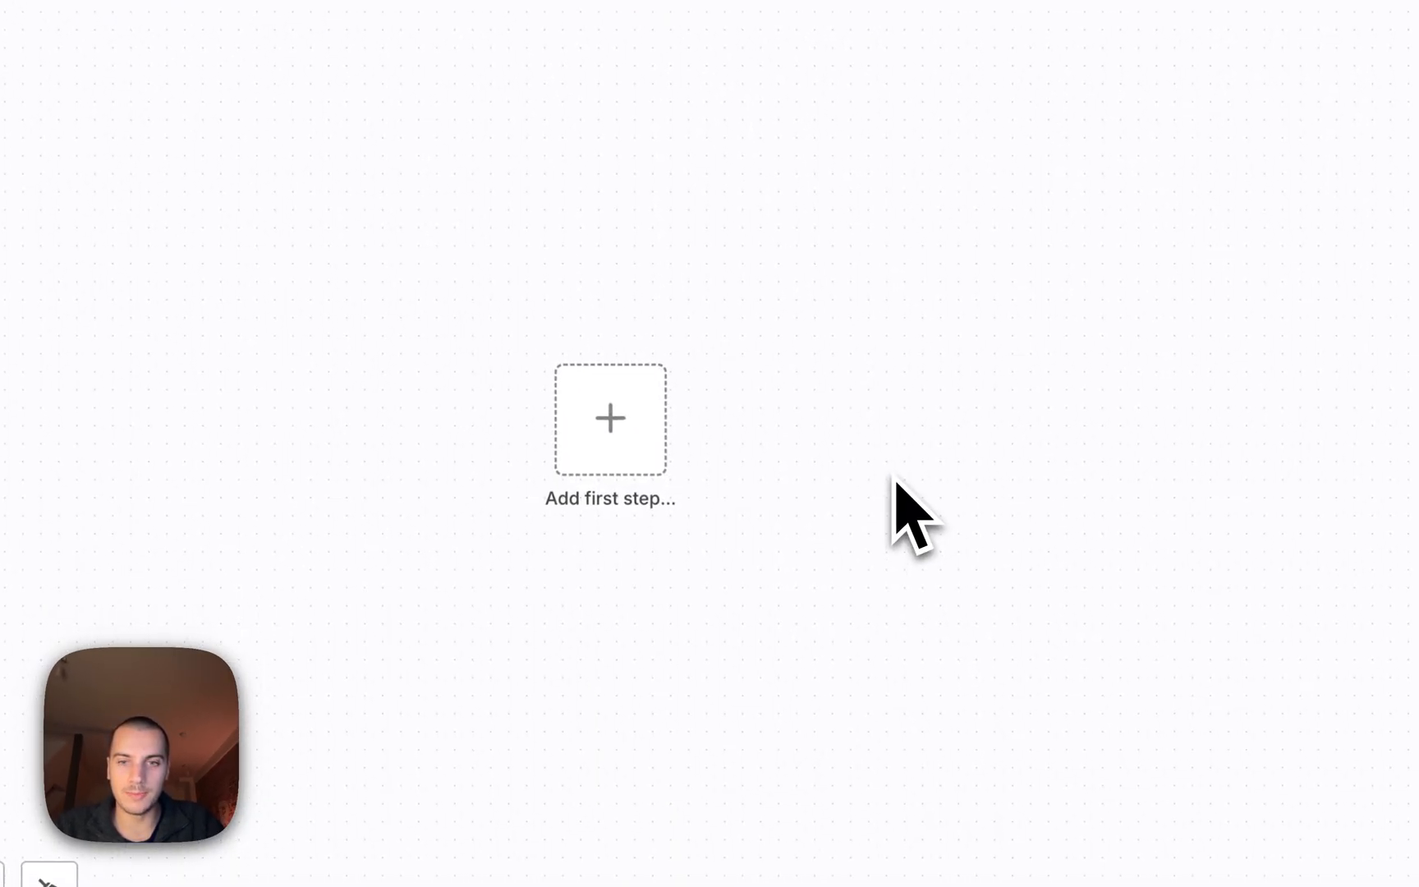
key(super+v)
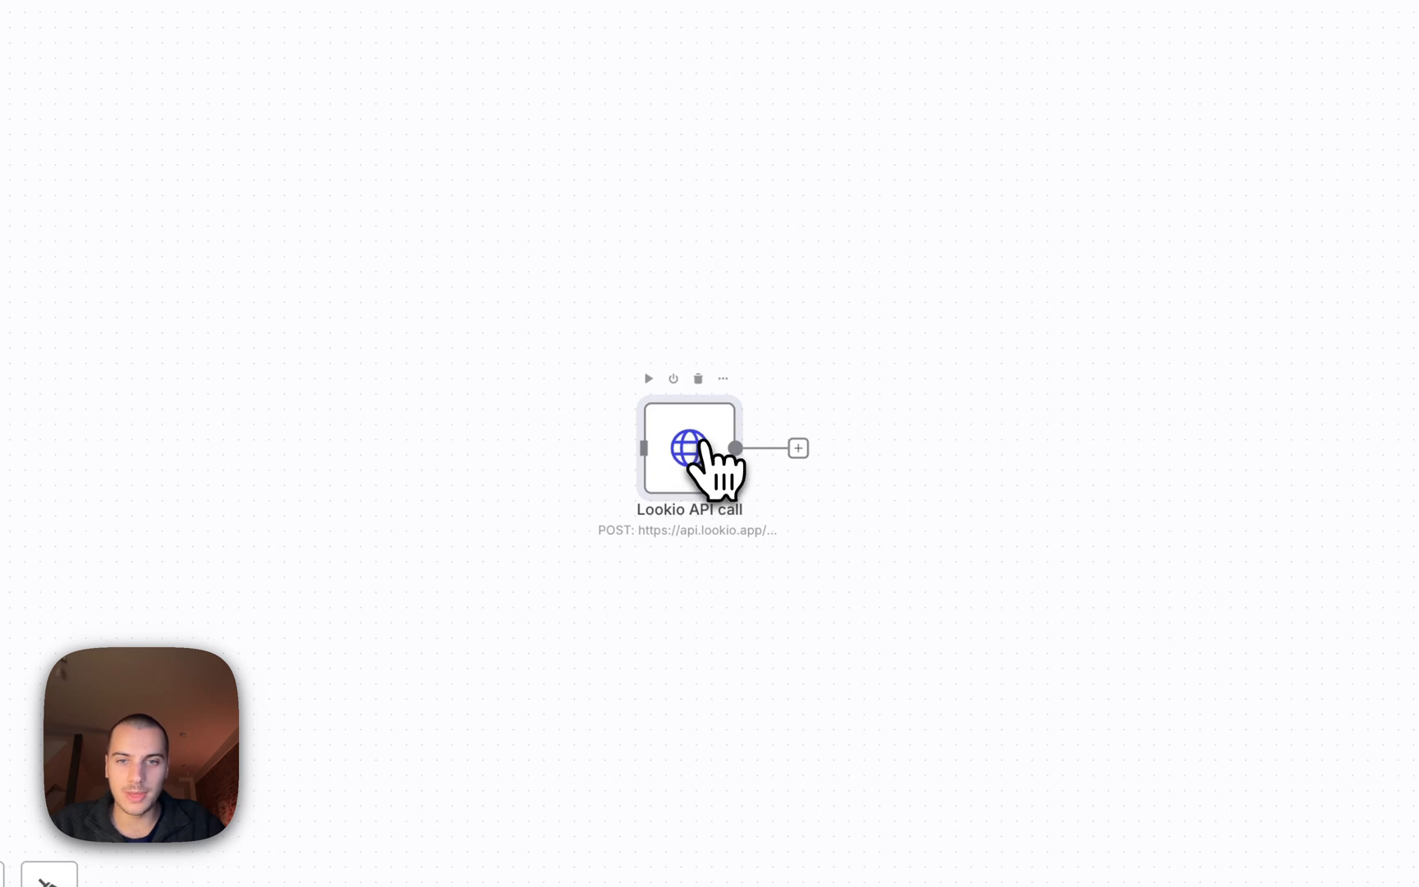
double_click(702, 443)
scroll(634, 697, down, 9)
scroll(634, 697, up, 3)
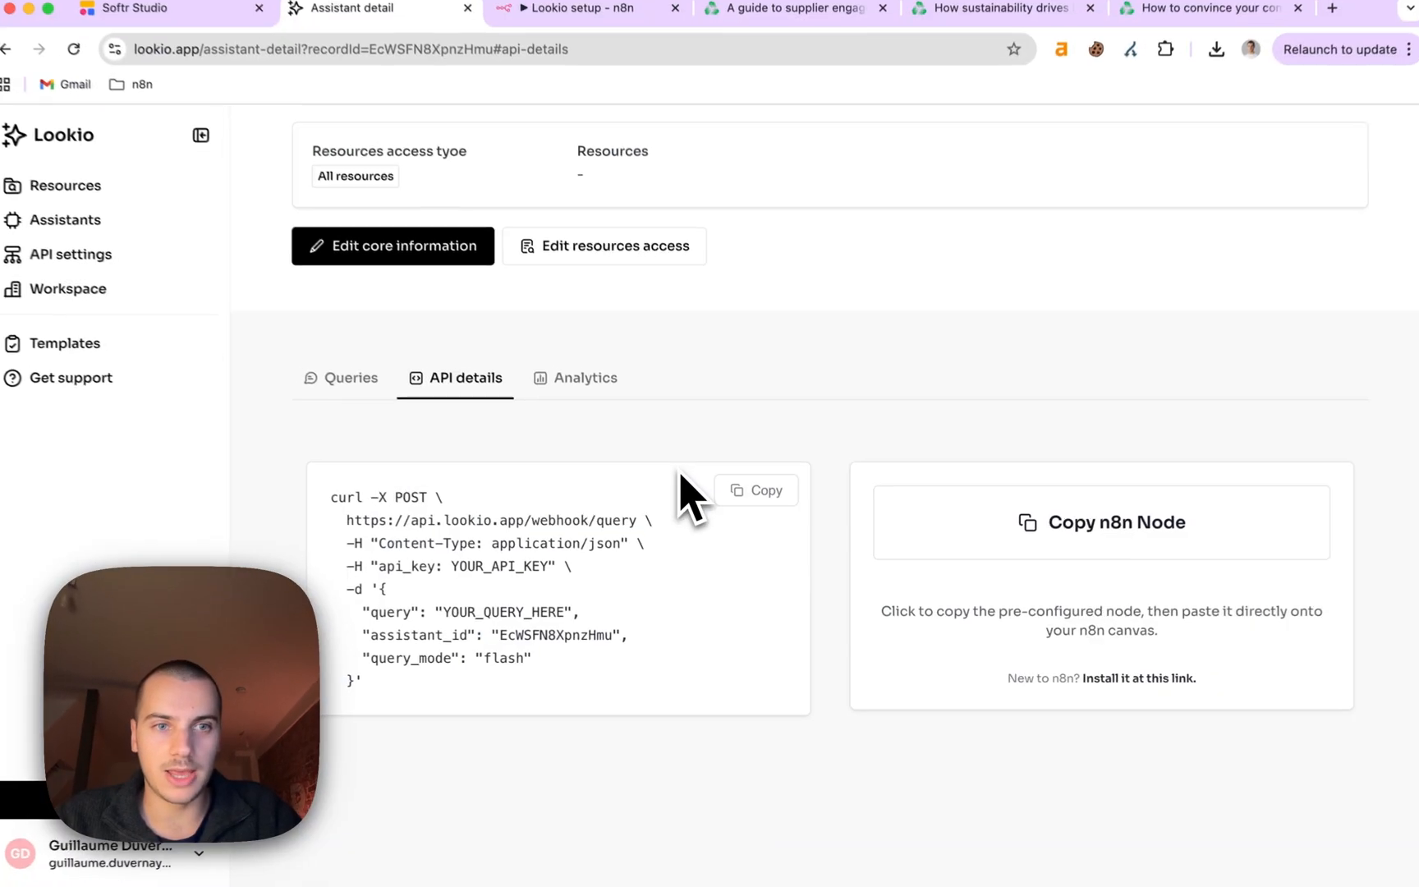
Copy the secret of Lookio's 'My API key' from API settings, then return to n8n's Lookio API call node.
click(132, 273)
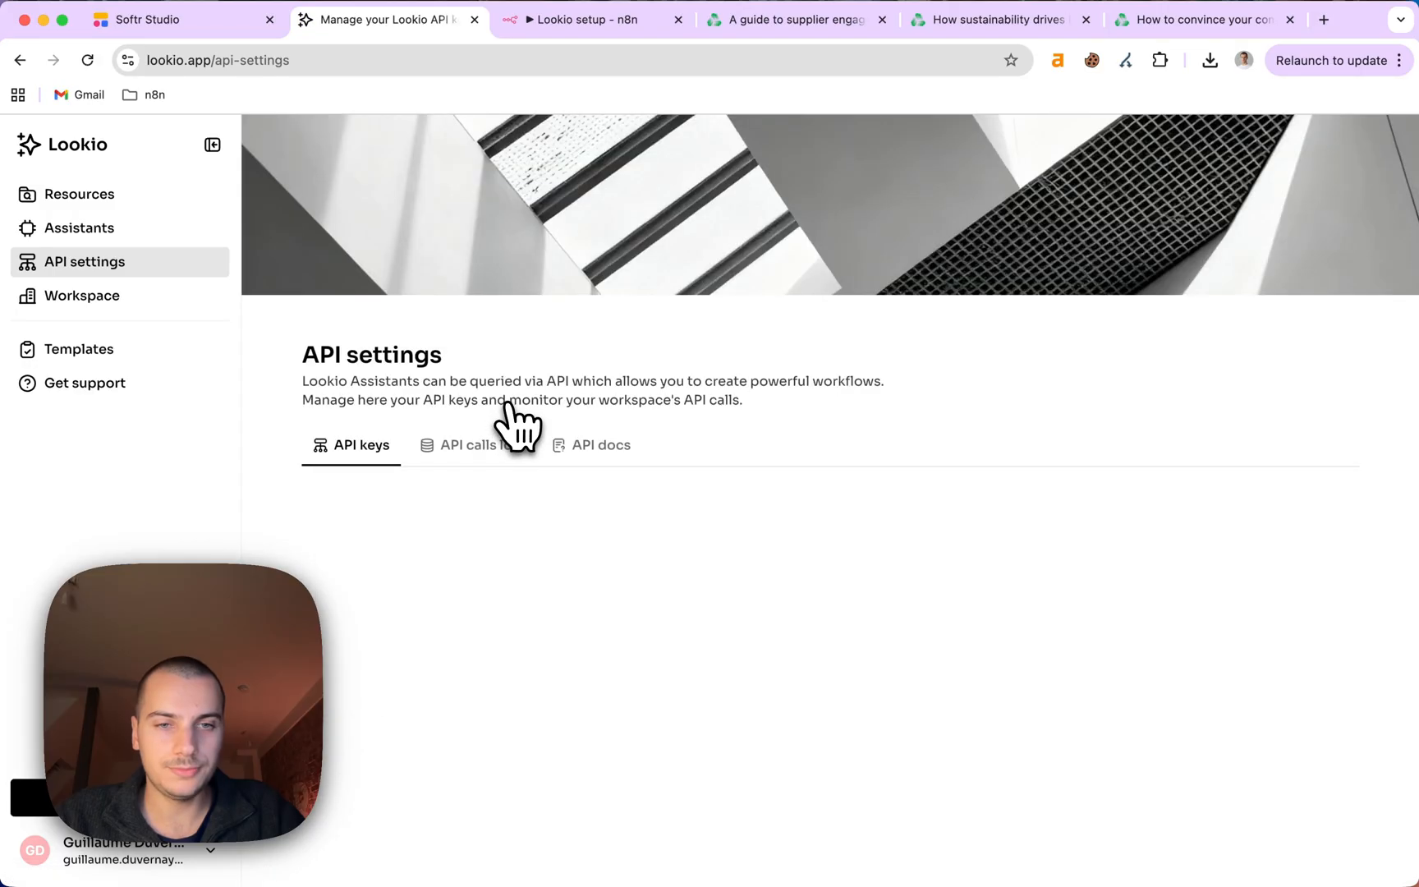
click(526, 692)
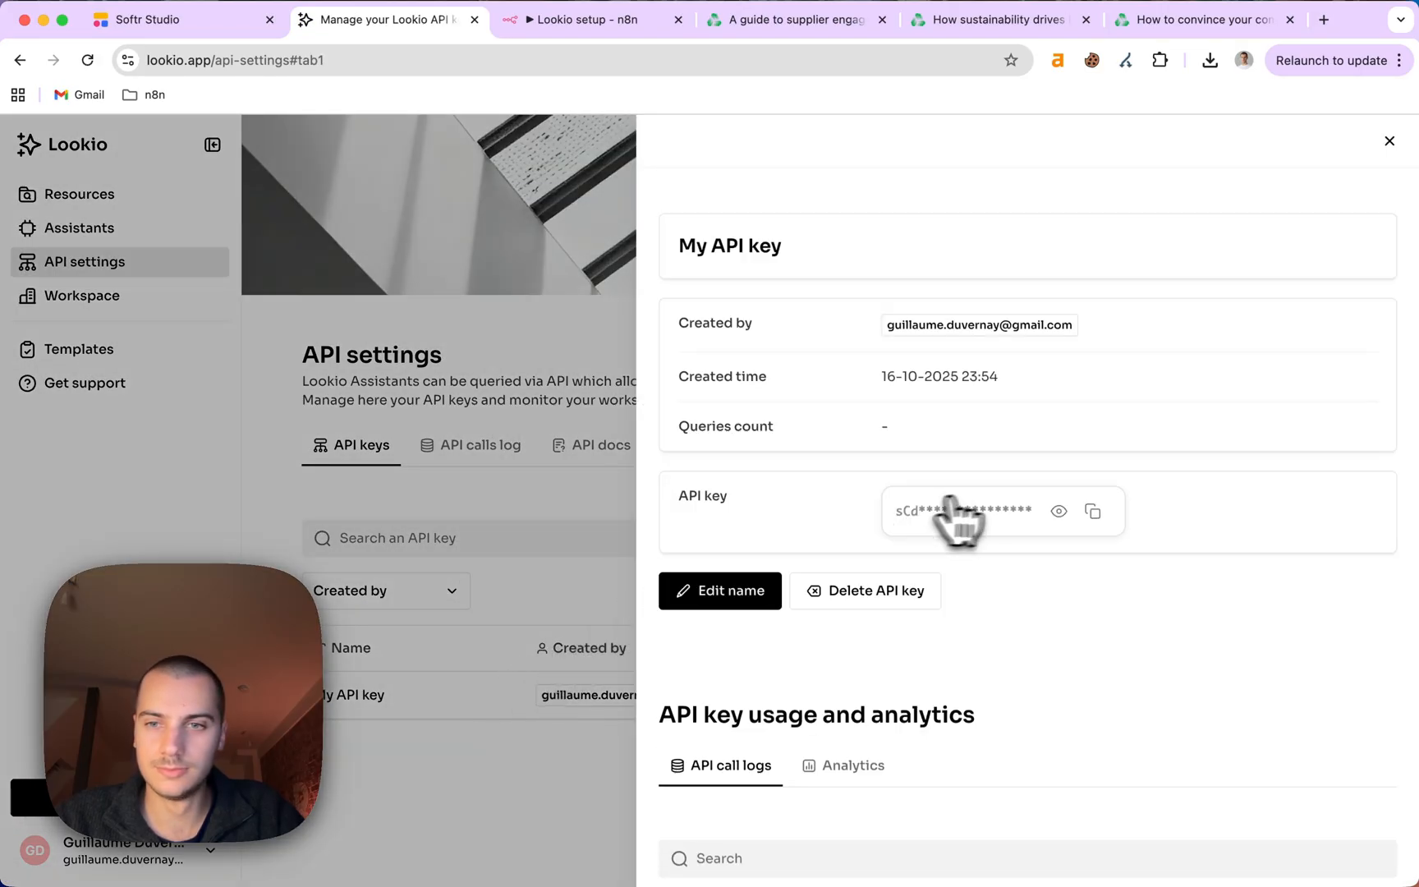
click(1091, 510)
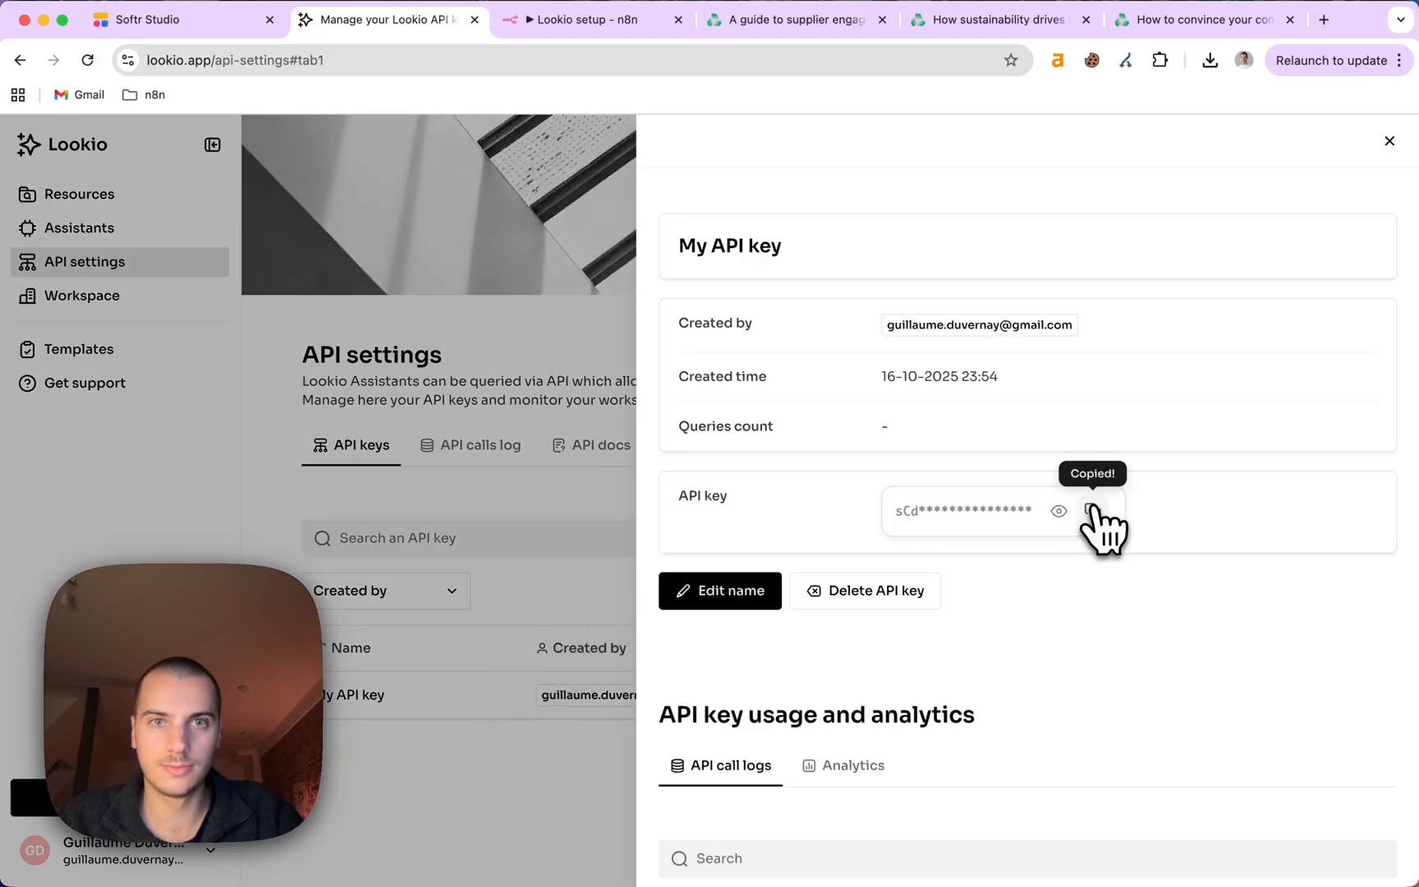
key(ctrl+Tab)
scroll(770, 428, up, 2)
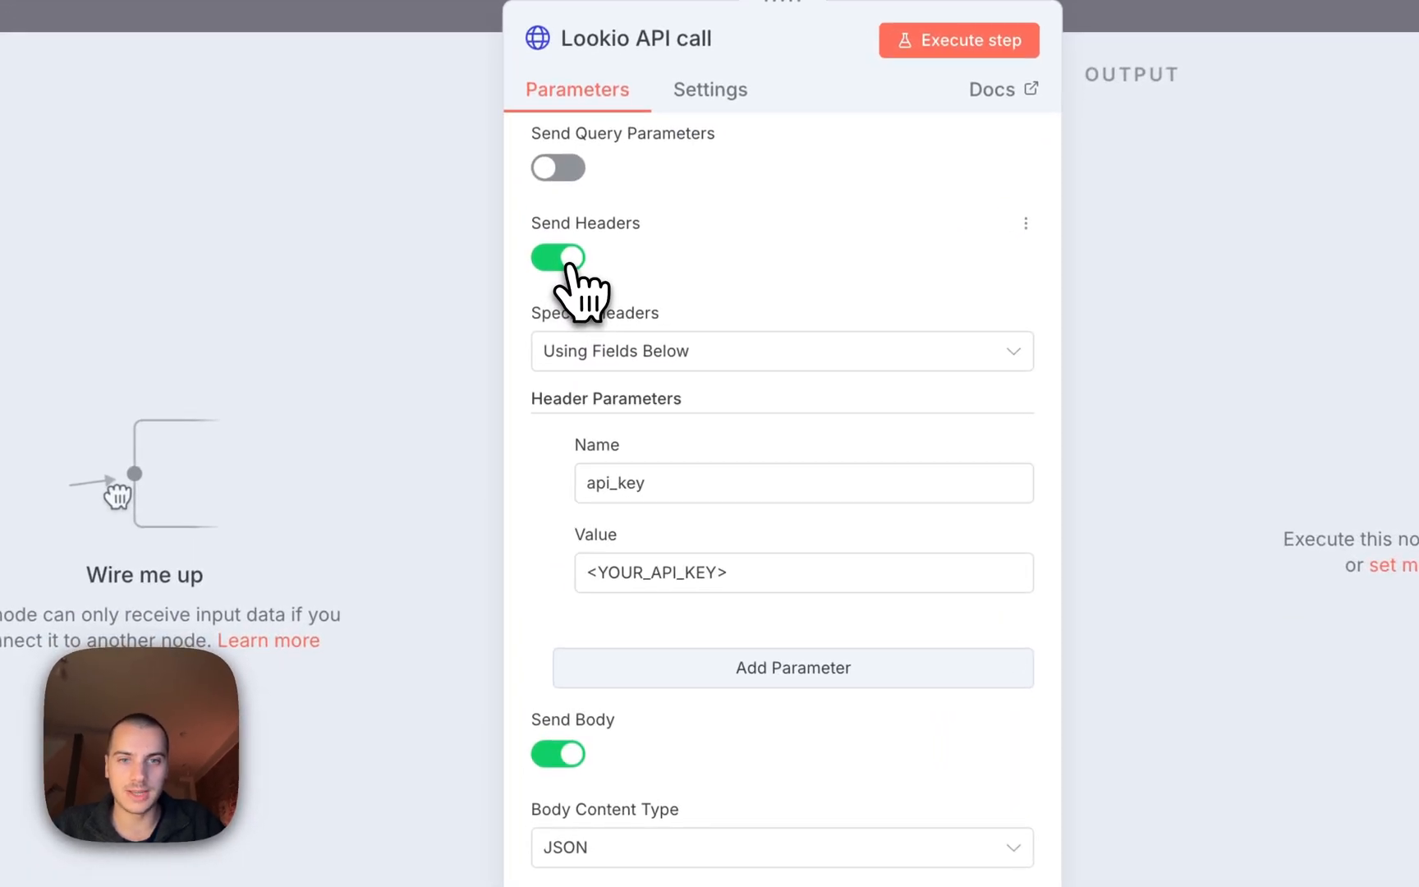
Turn off Send Headers on the Lookio API call node and set Authentication to Generic Credential Type.
click(559, 326)
scroll(631, 385, up, 4)
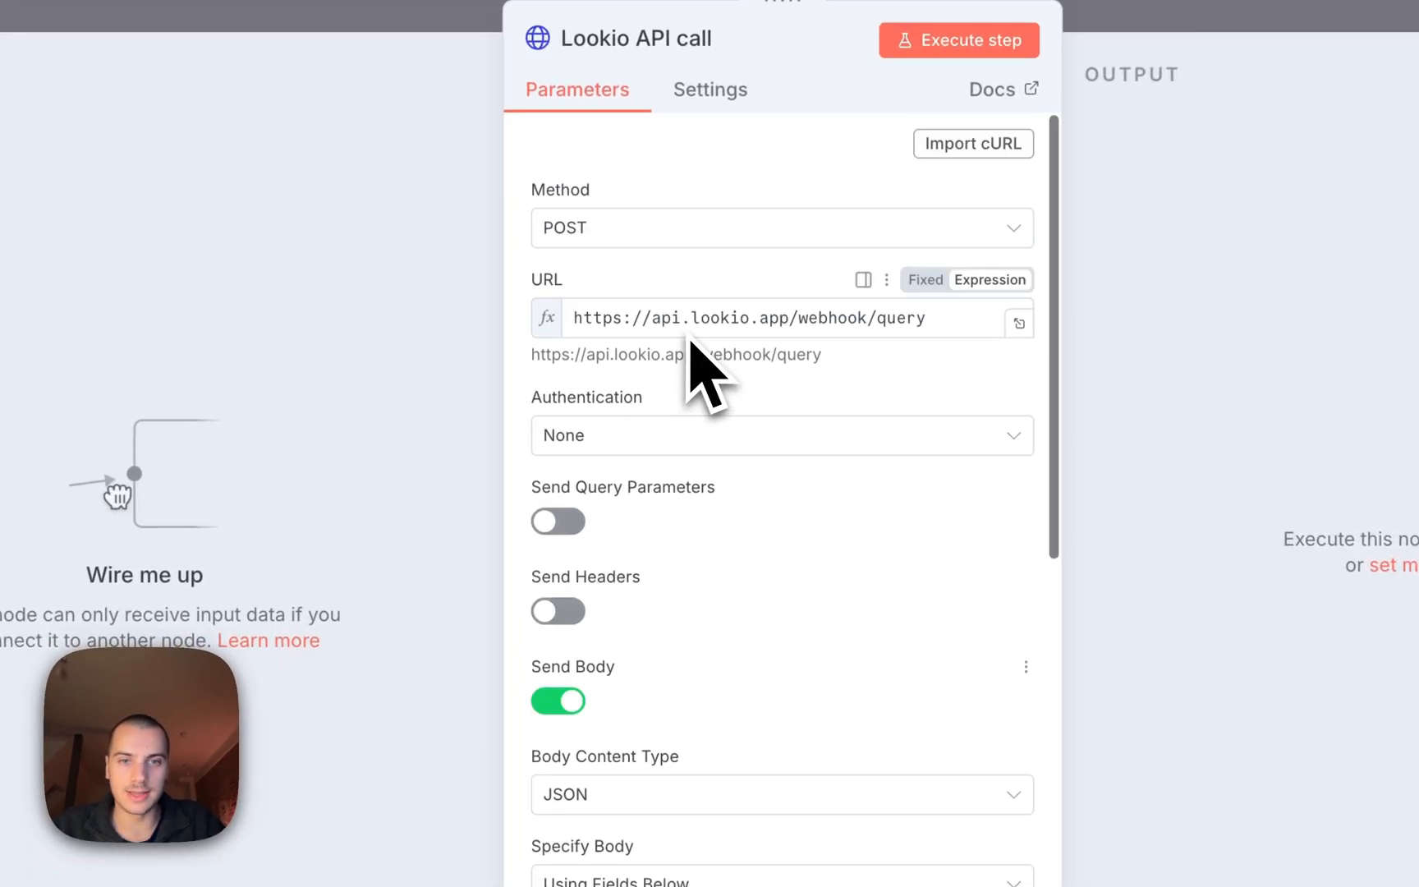
click(637, 427)
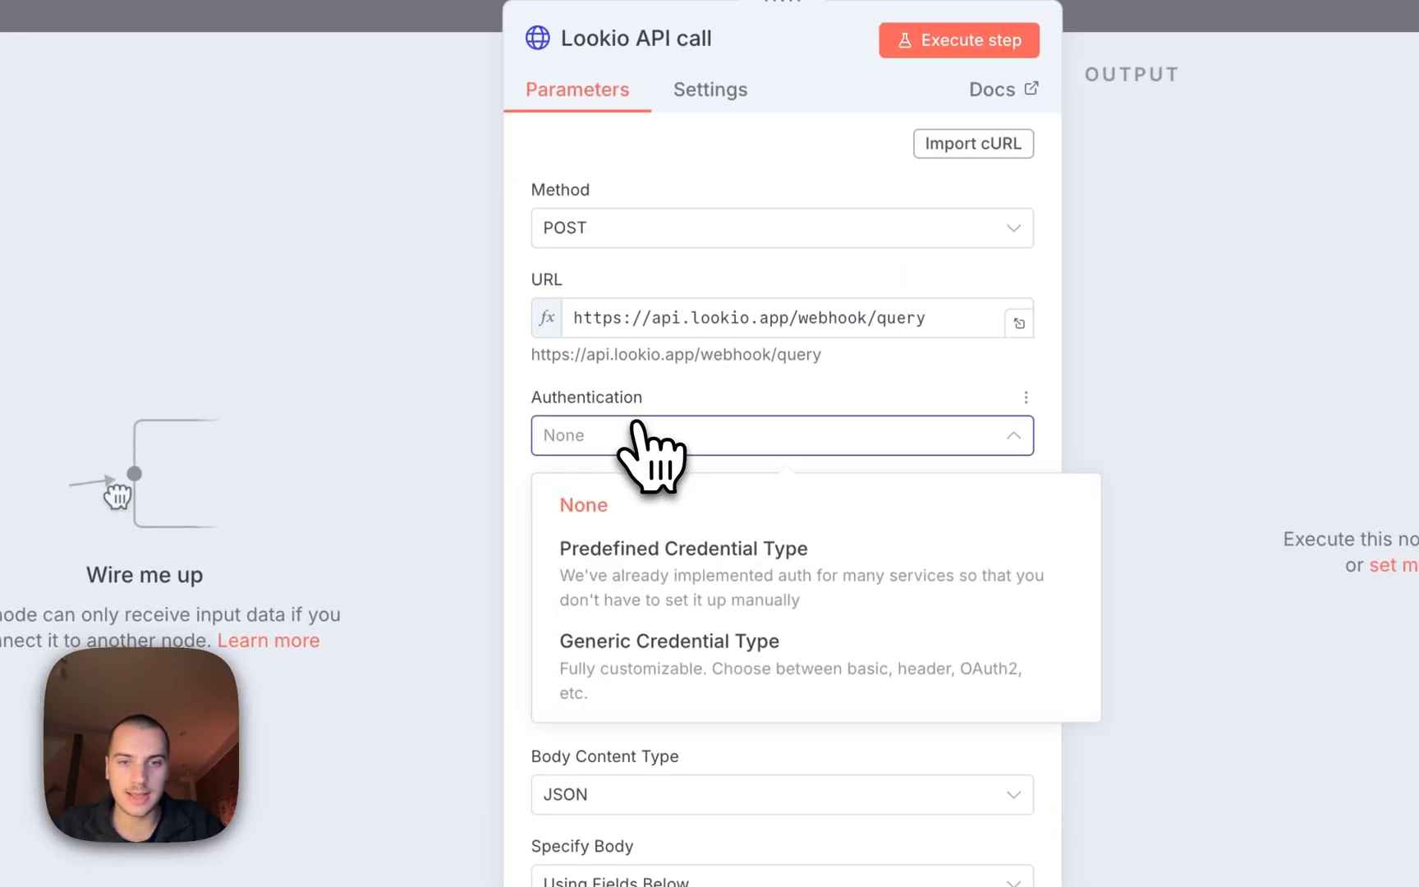
click(751, 649)
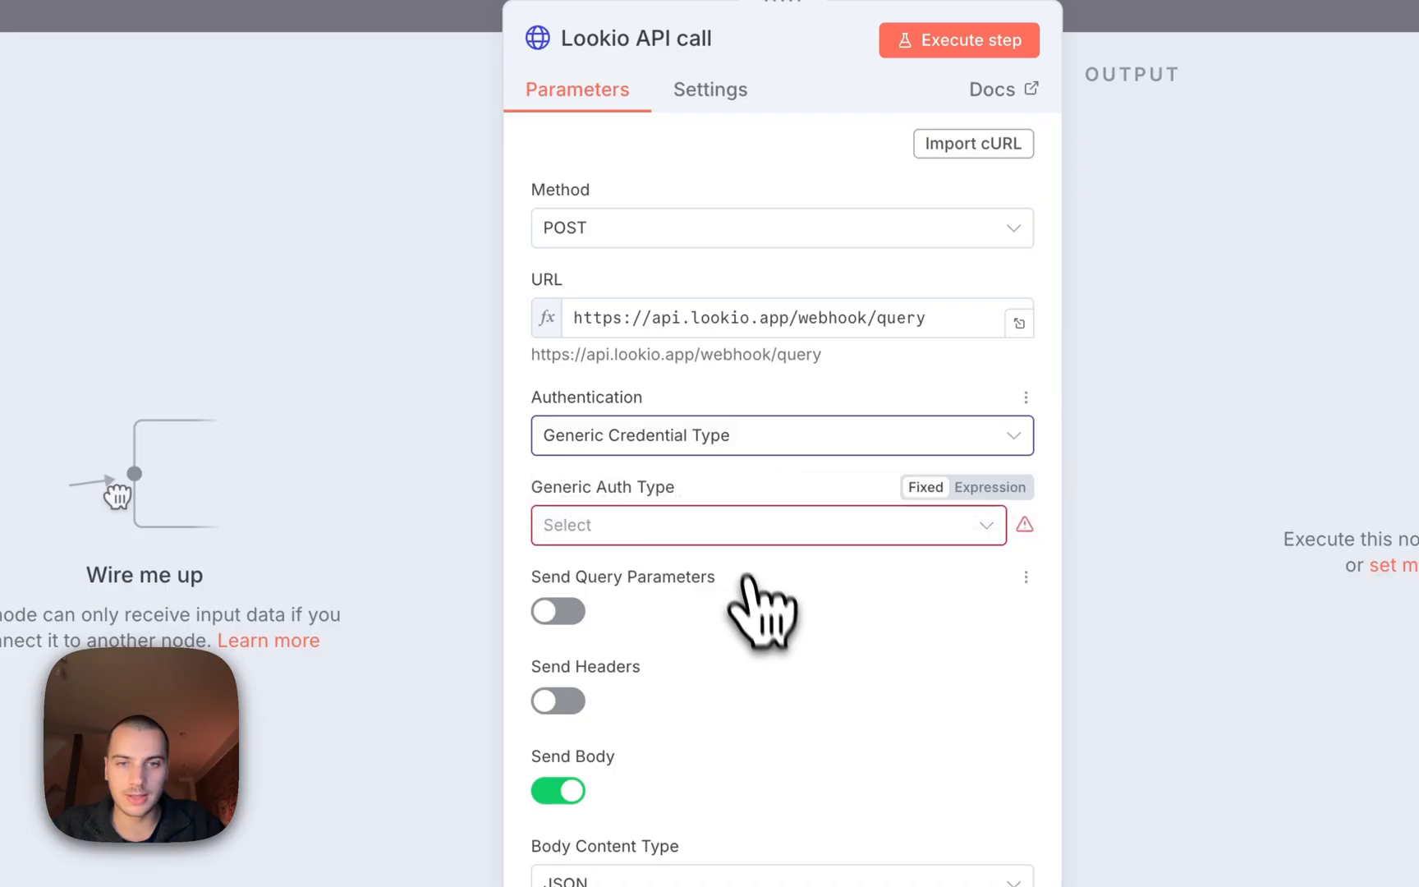
Create a Header Auth credential named 'Lookio demo' with the pasted Lookio API key as its value.
click(716, 528)
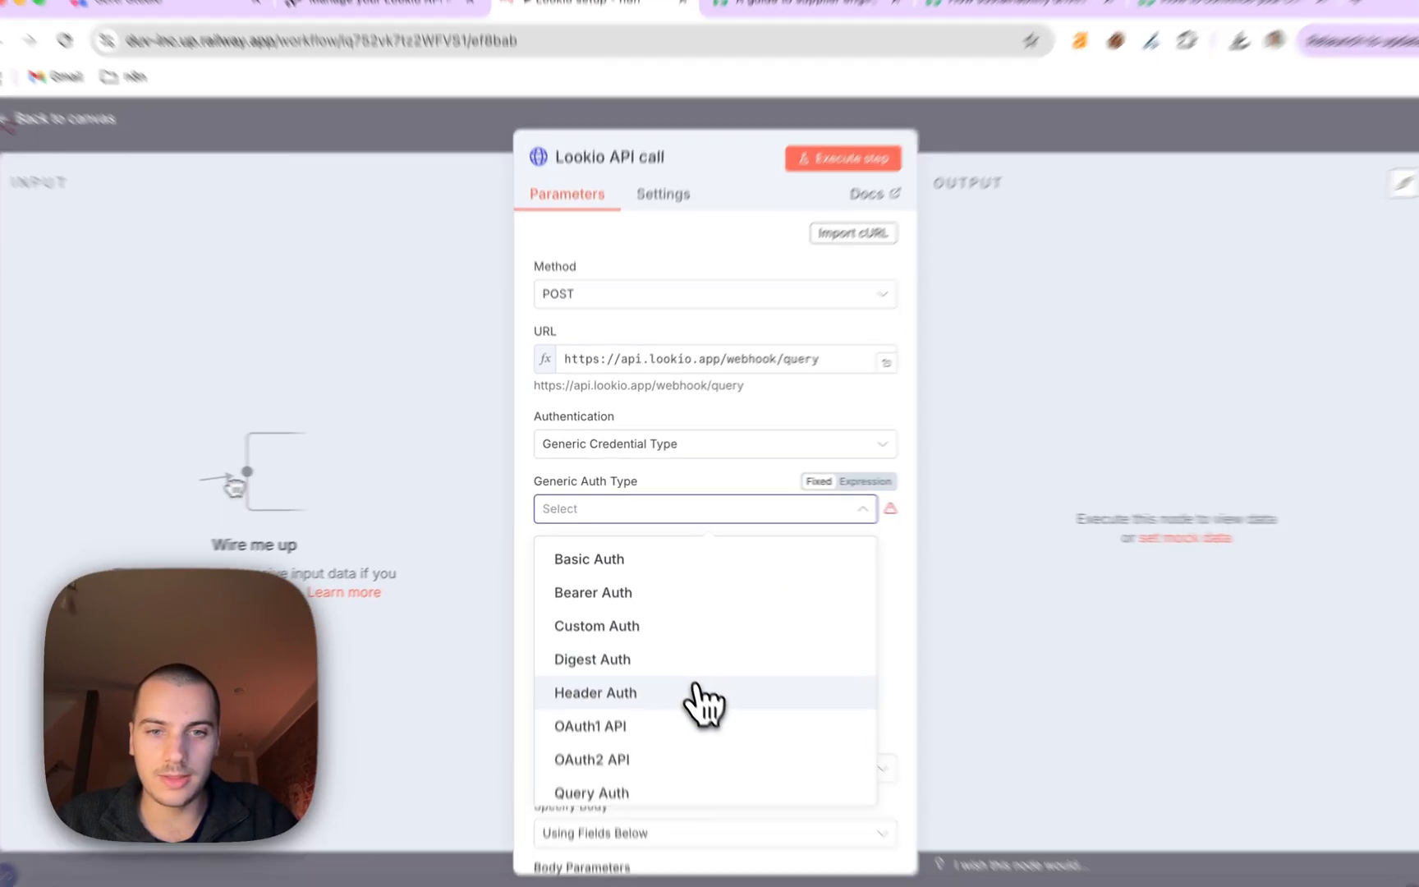
click(704, 694)
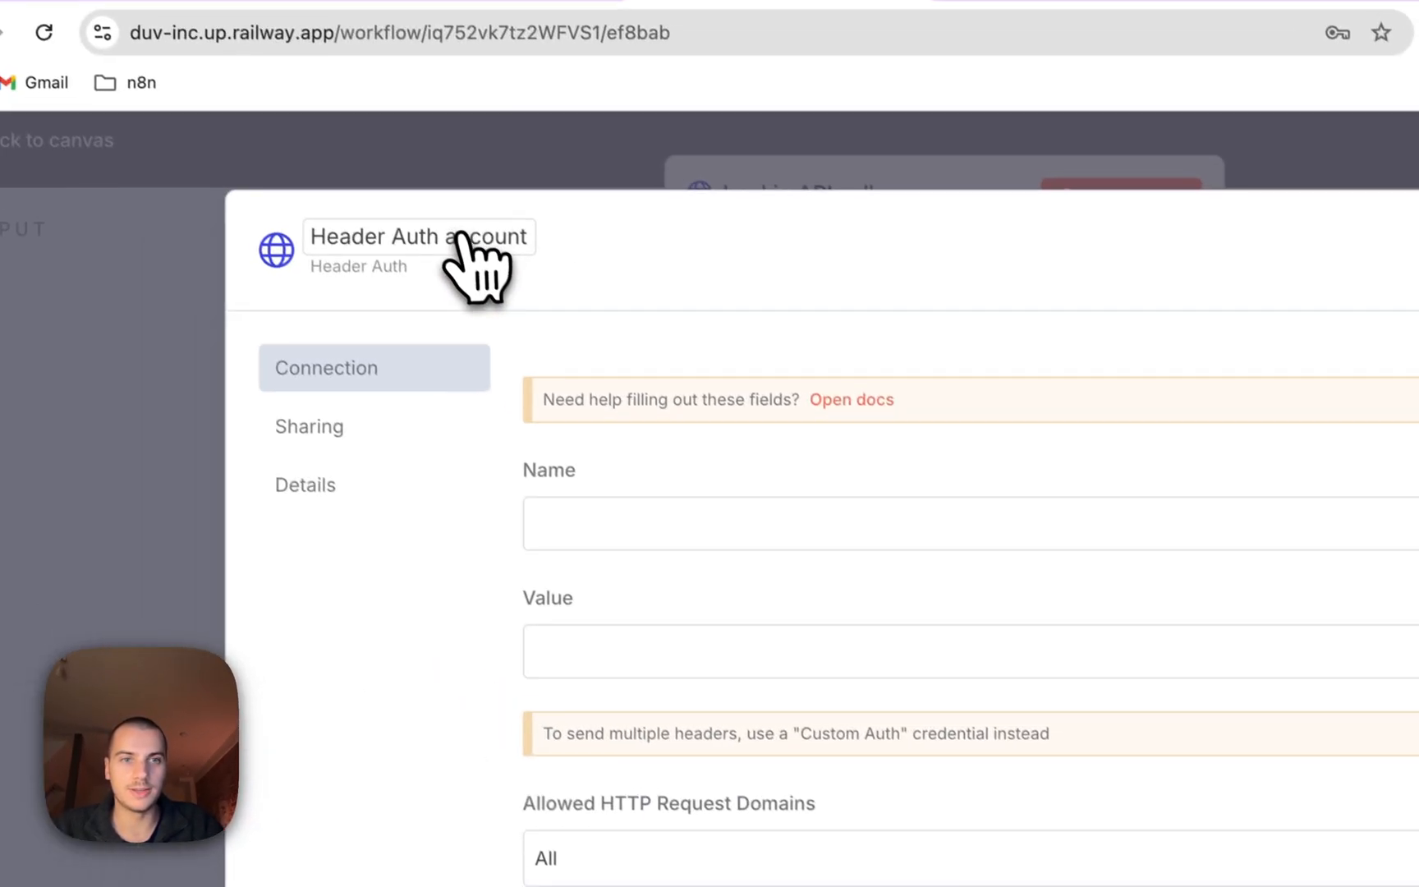
click(462, 242)
text(Lookio demo)
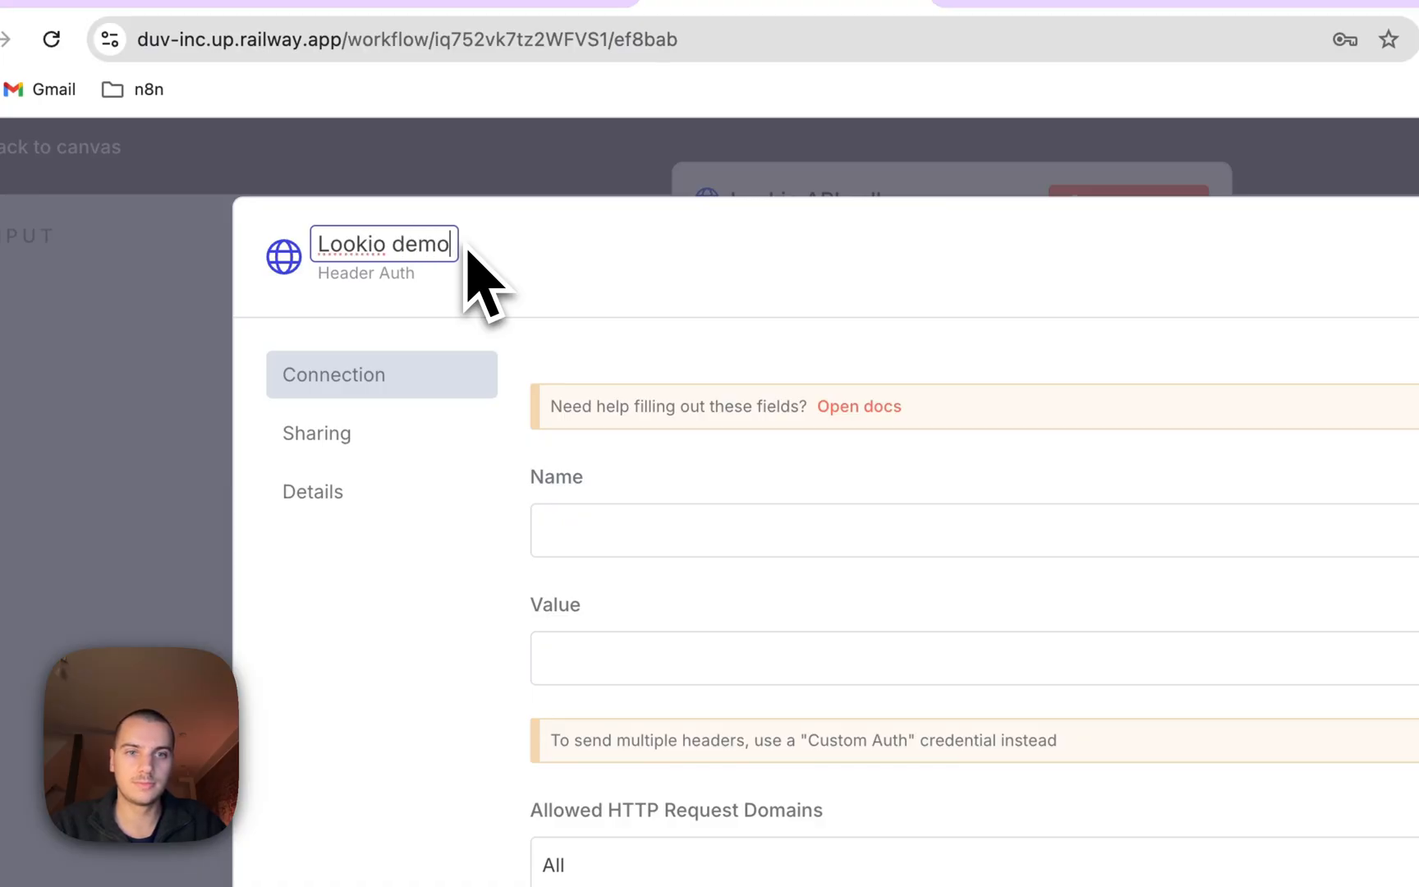
click(602, 666)
key(ctrl+v)
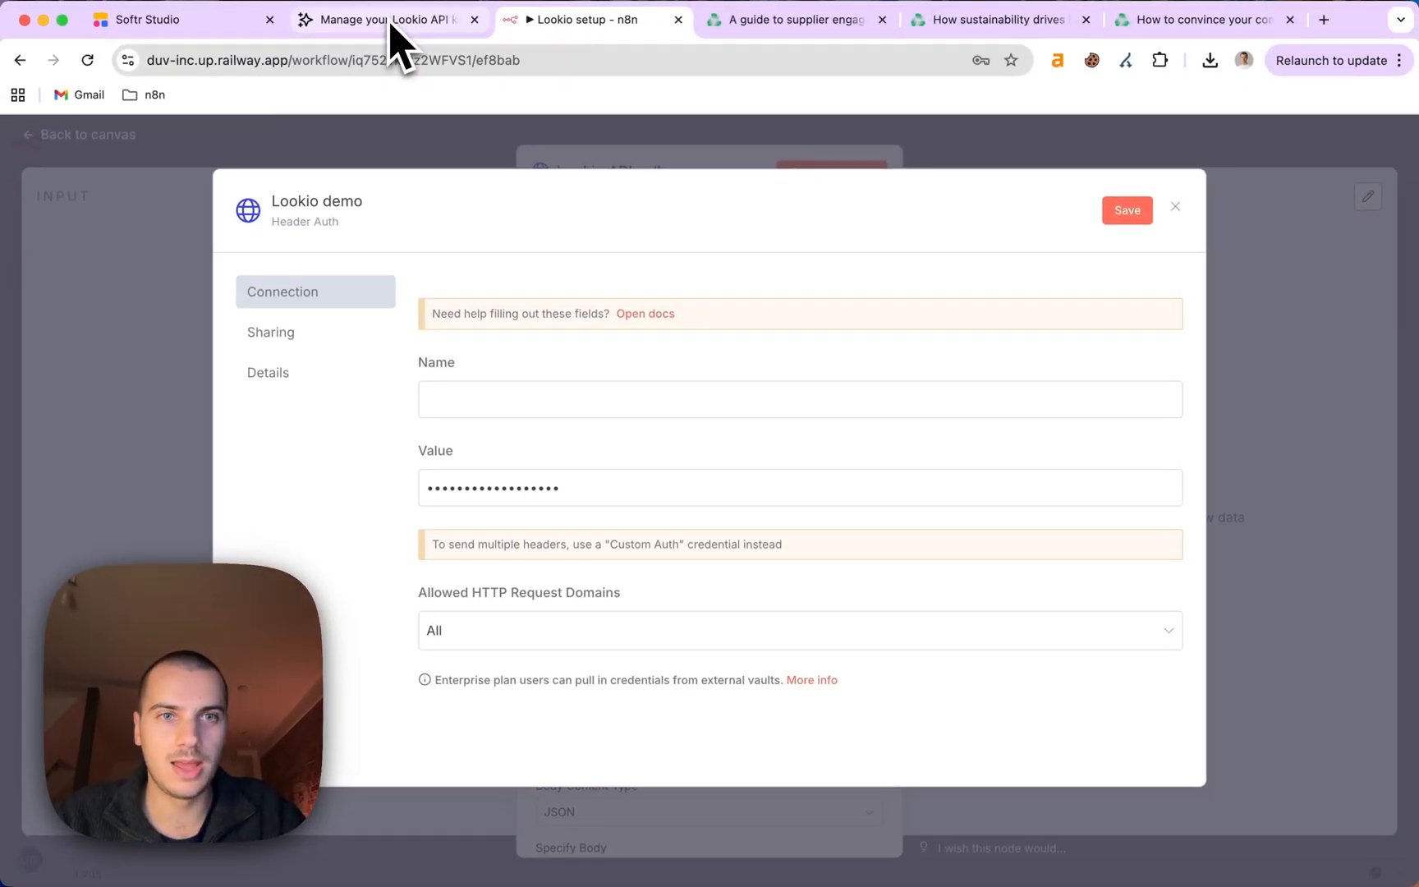
Check Lookio's API docs for the header name, enter api_key as the Name, and save the credential.
click(386, 19)
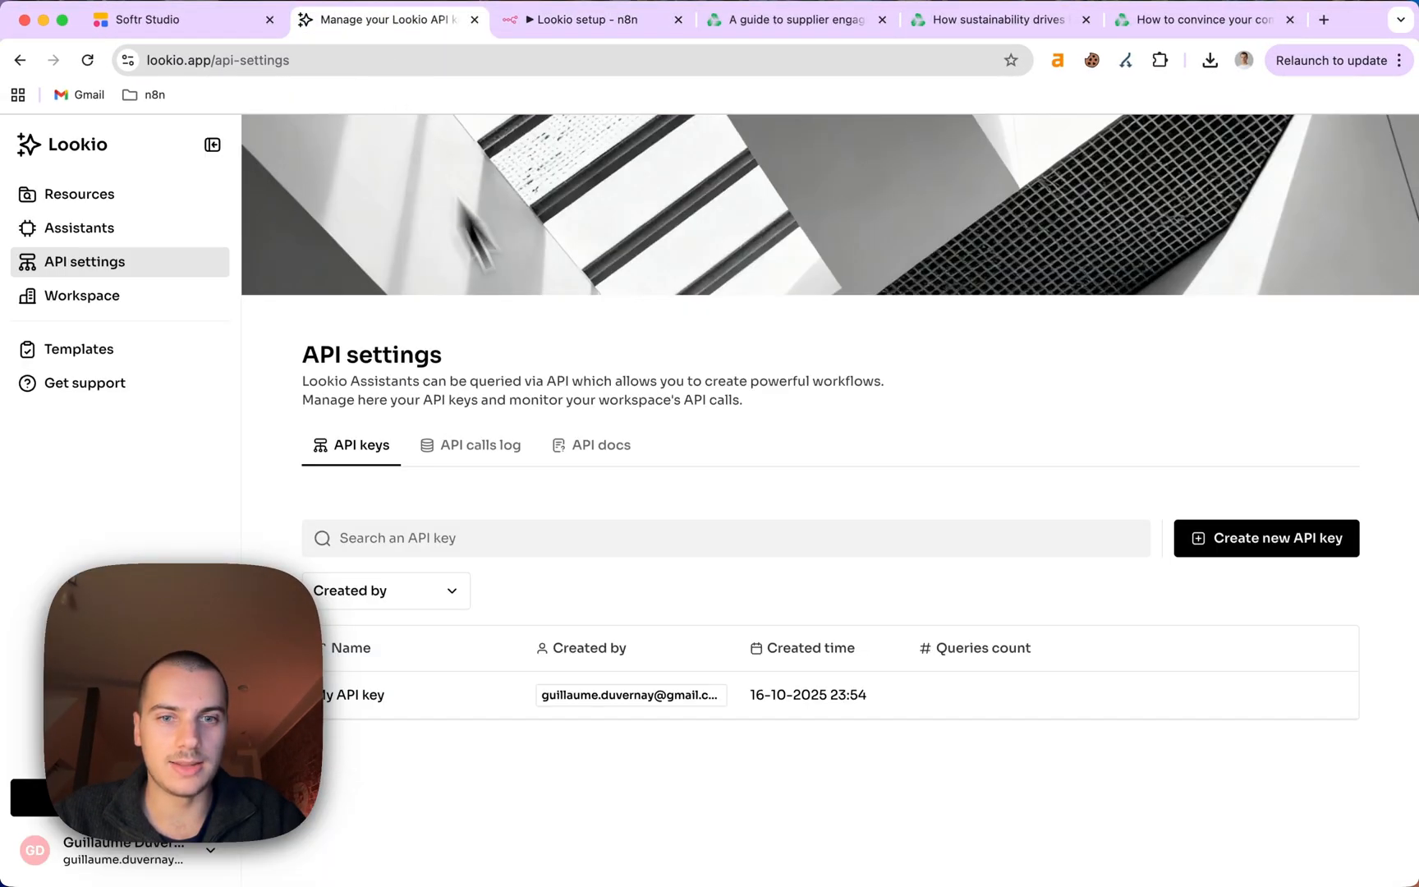
click(593, 445)
scroll(649, 528, down, 15)
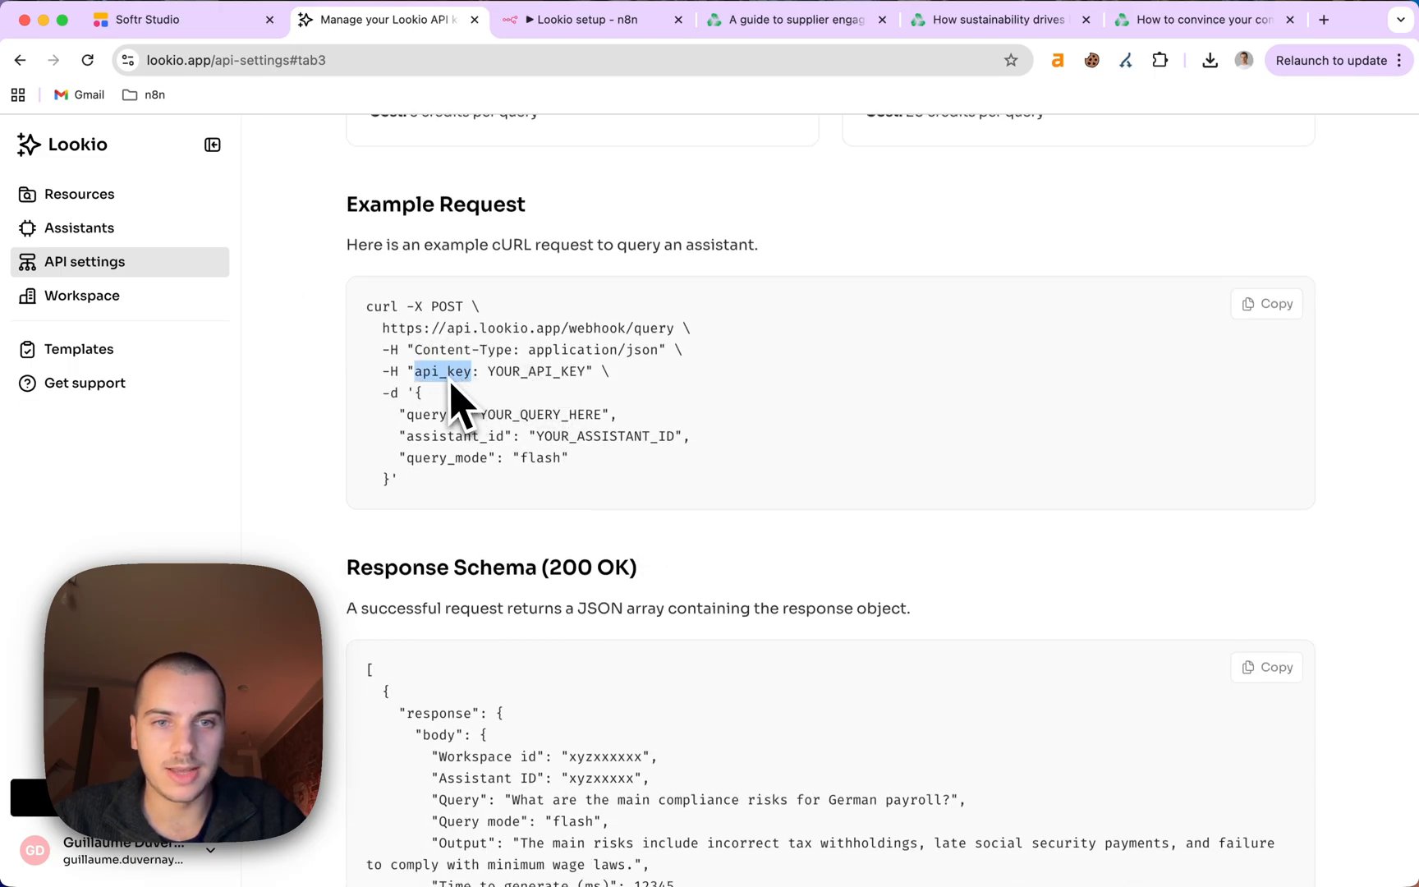
click(588, 25)
click(513, 396)
key(super+v)
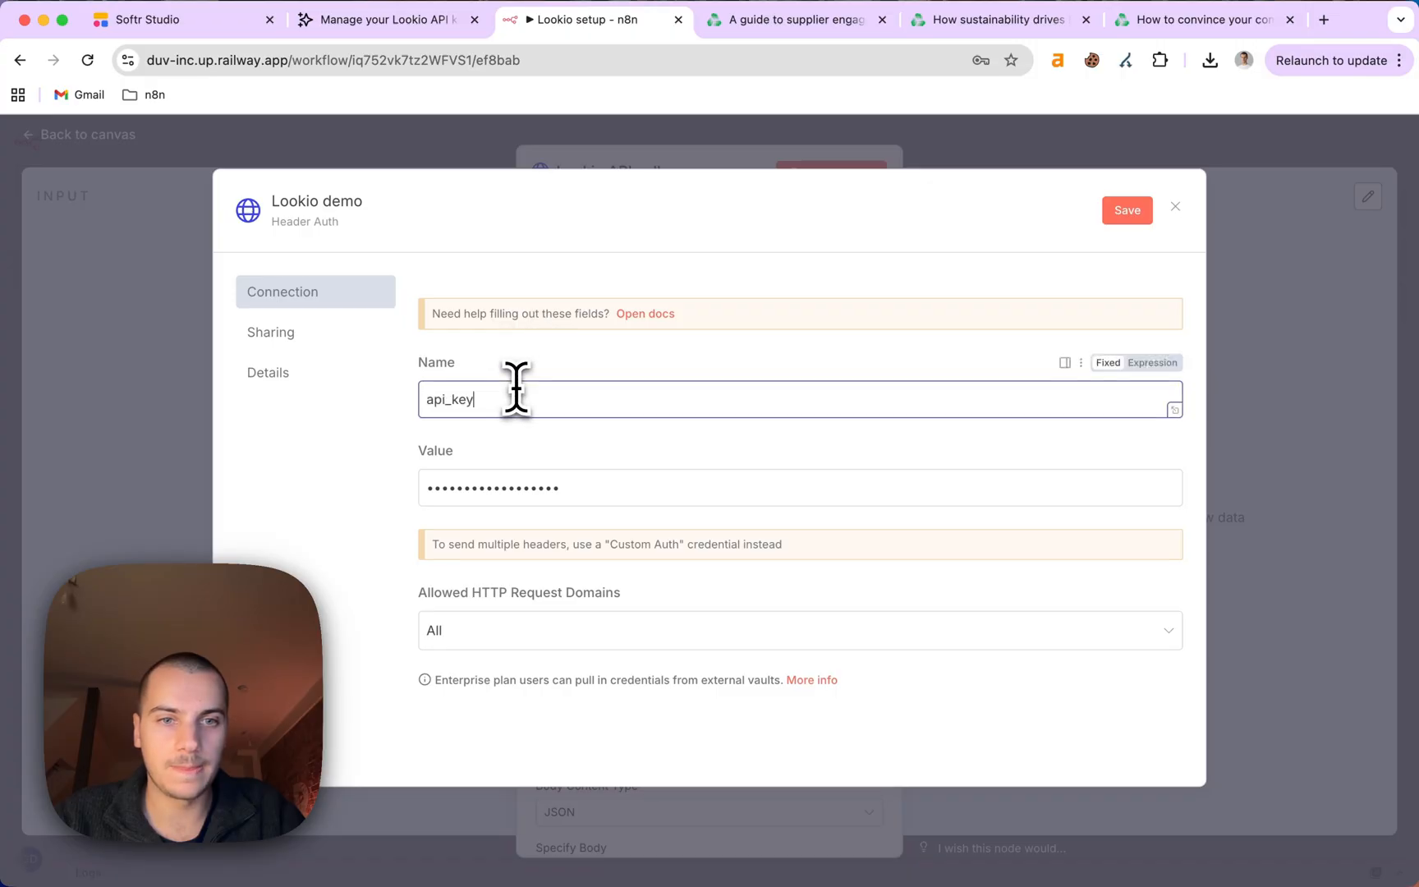
click(1129, 212)
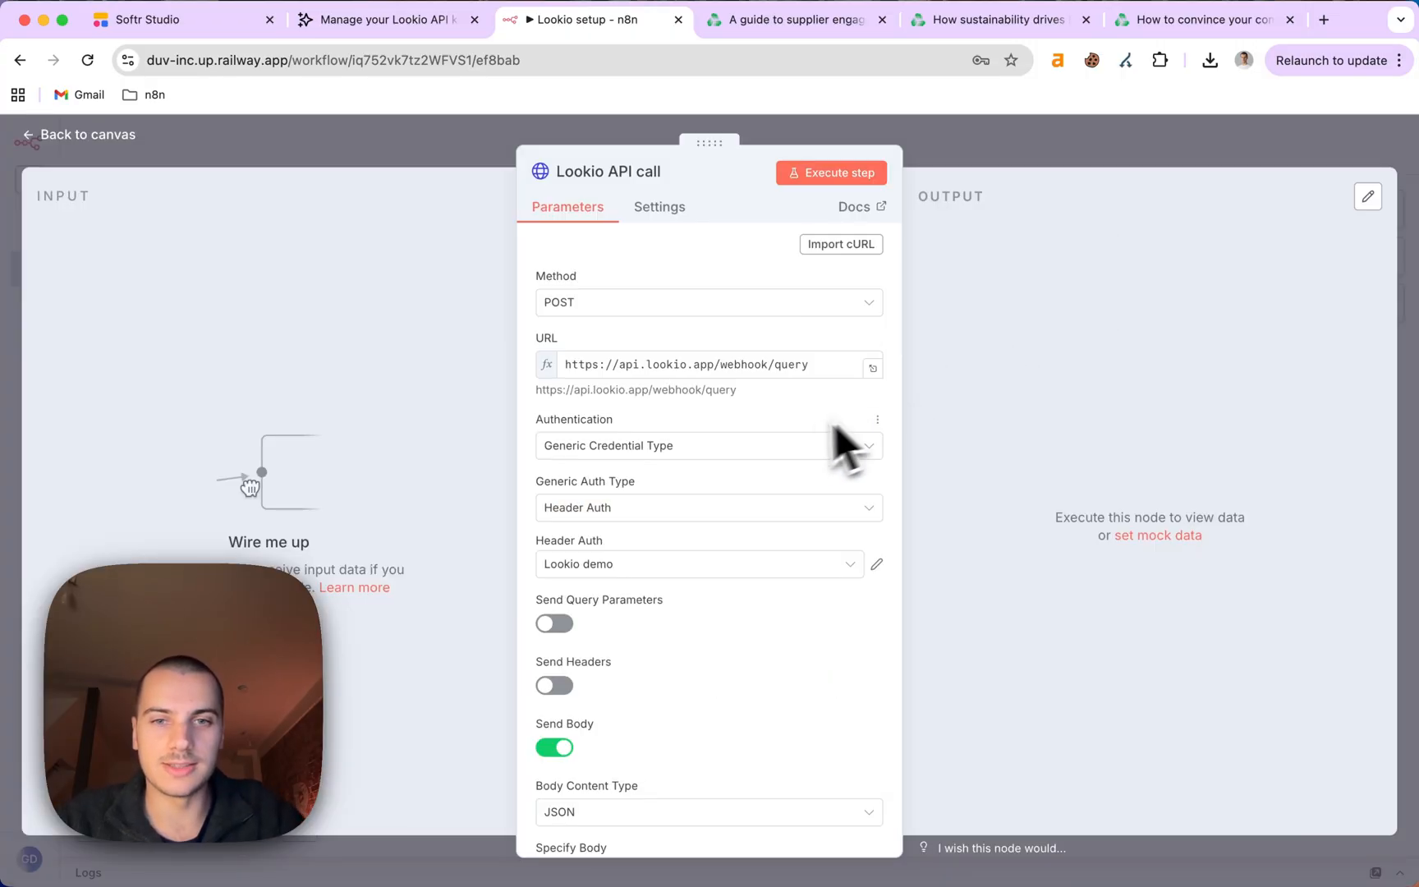
Review the query, assistant_id and query_mode body values, then close the node back to the canvas.
scroll(735, 428, down, 2)
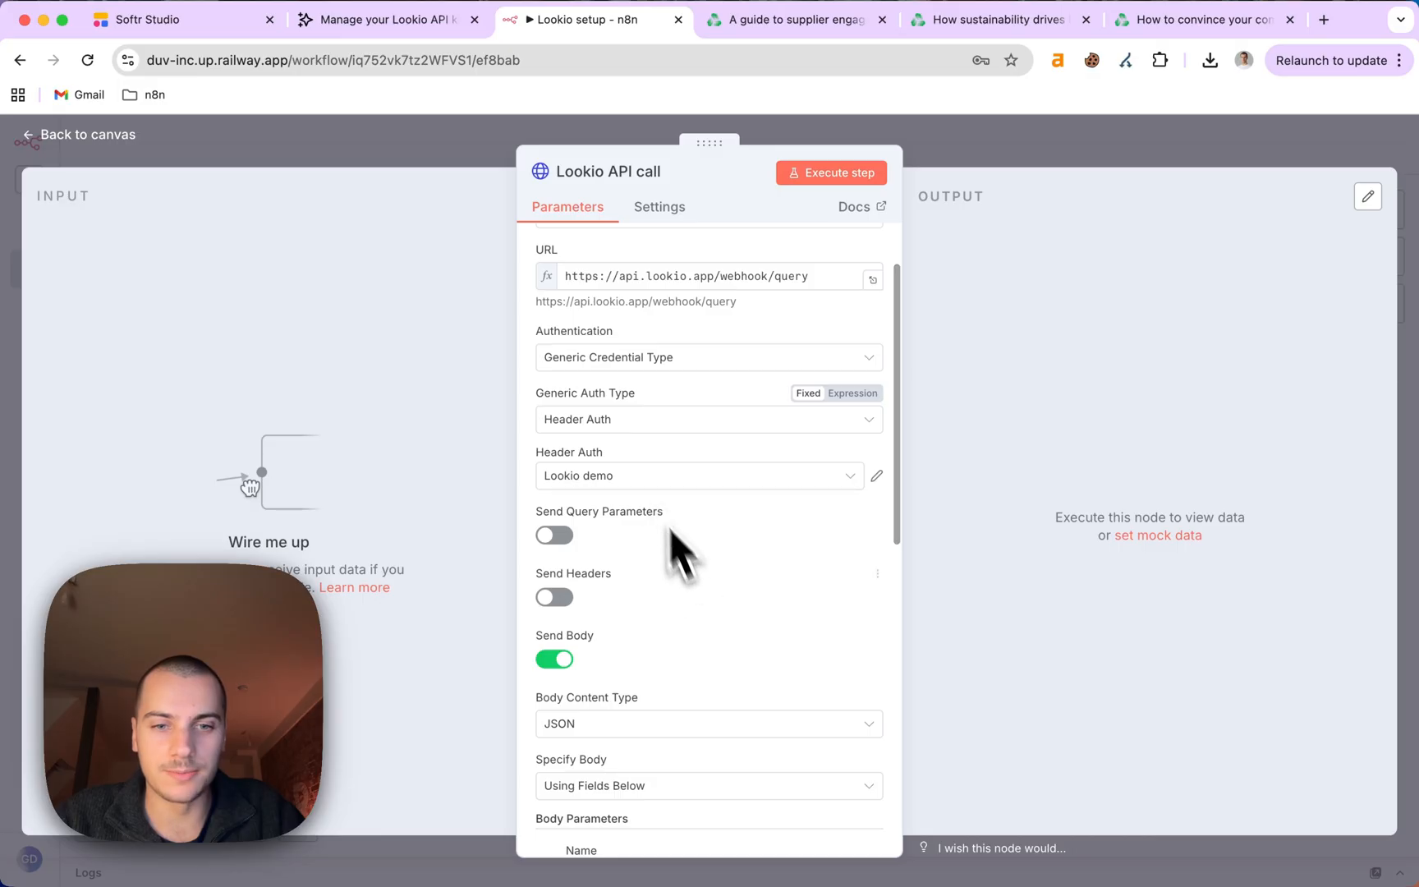
scroll(675, 554, down, 5)
scroll(674, 657, down, 3)
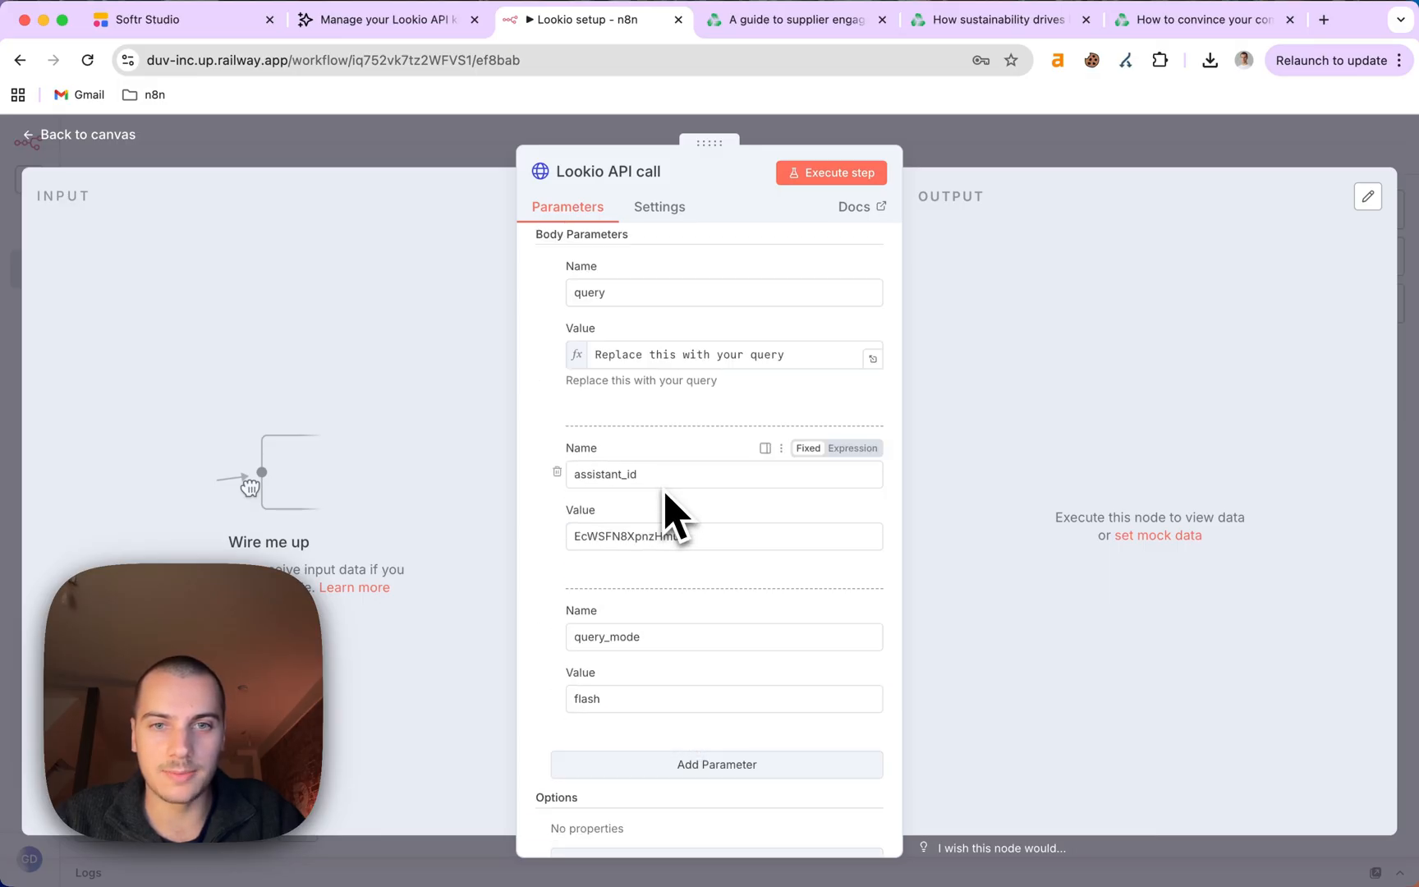
scroll(661, 507, up, 4)
scroll(649, 575, down, 2)
double_click(631, 622)
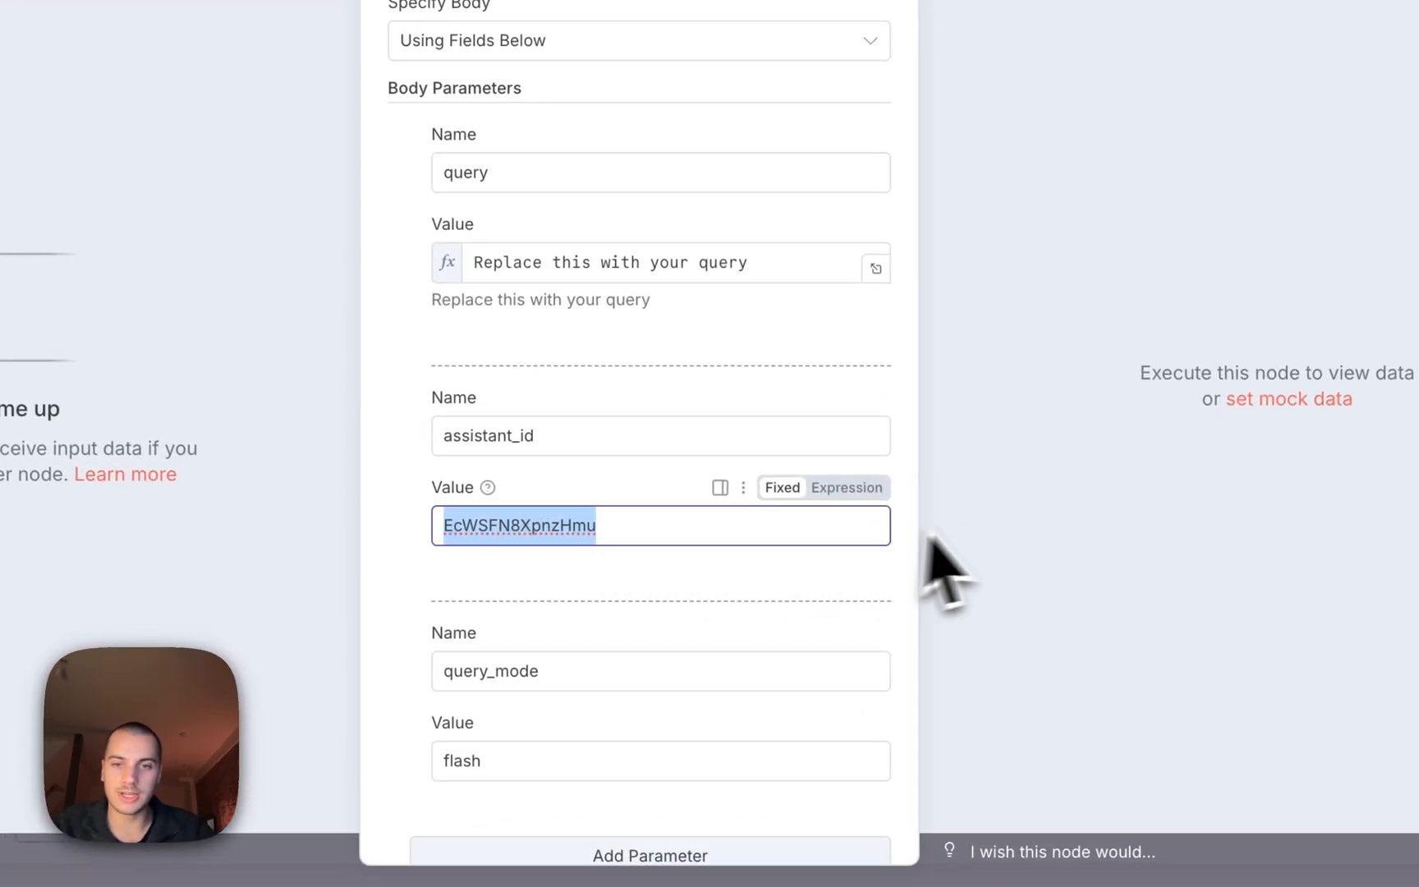
scroll(534, 591, down, 2)
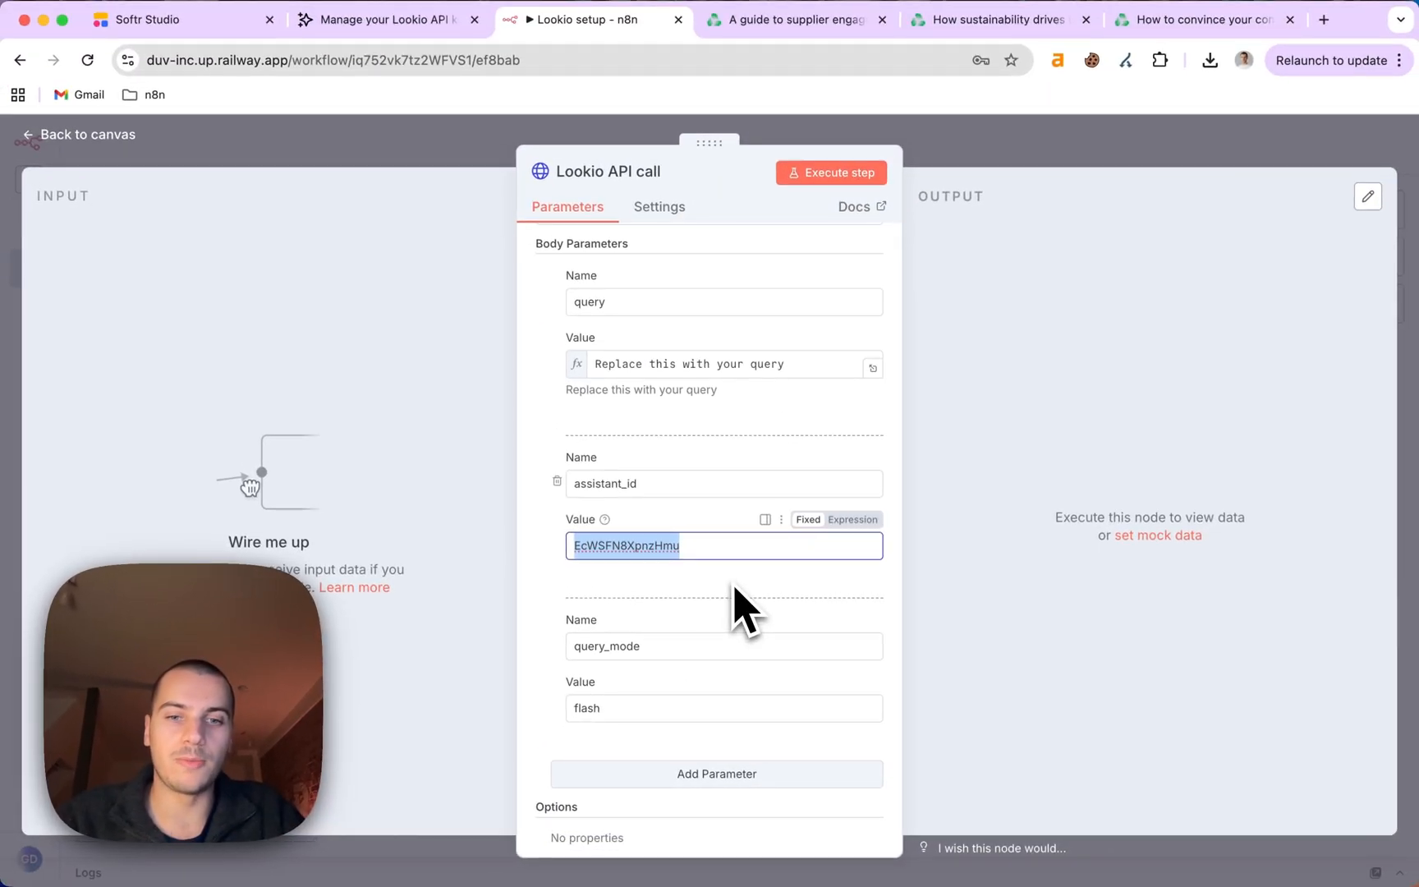
scroll(743, 612, down, 3)
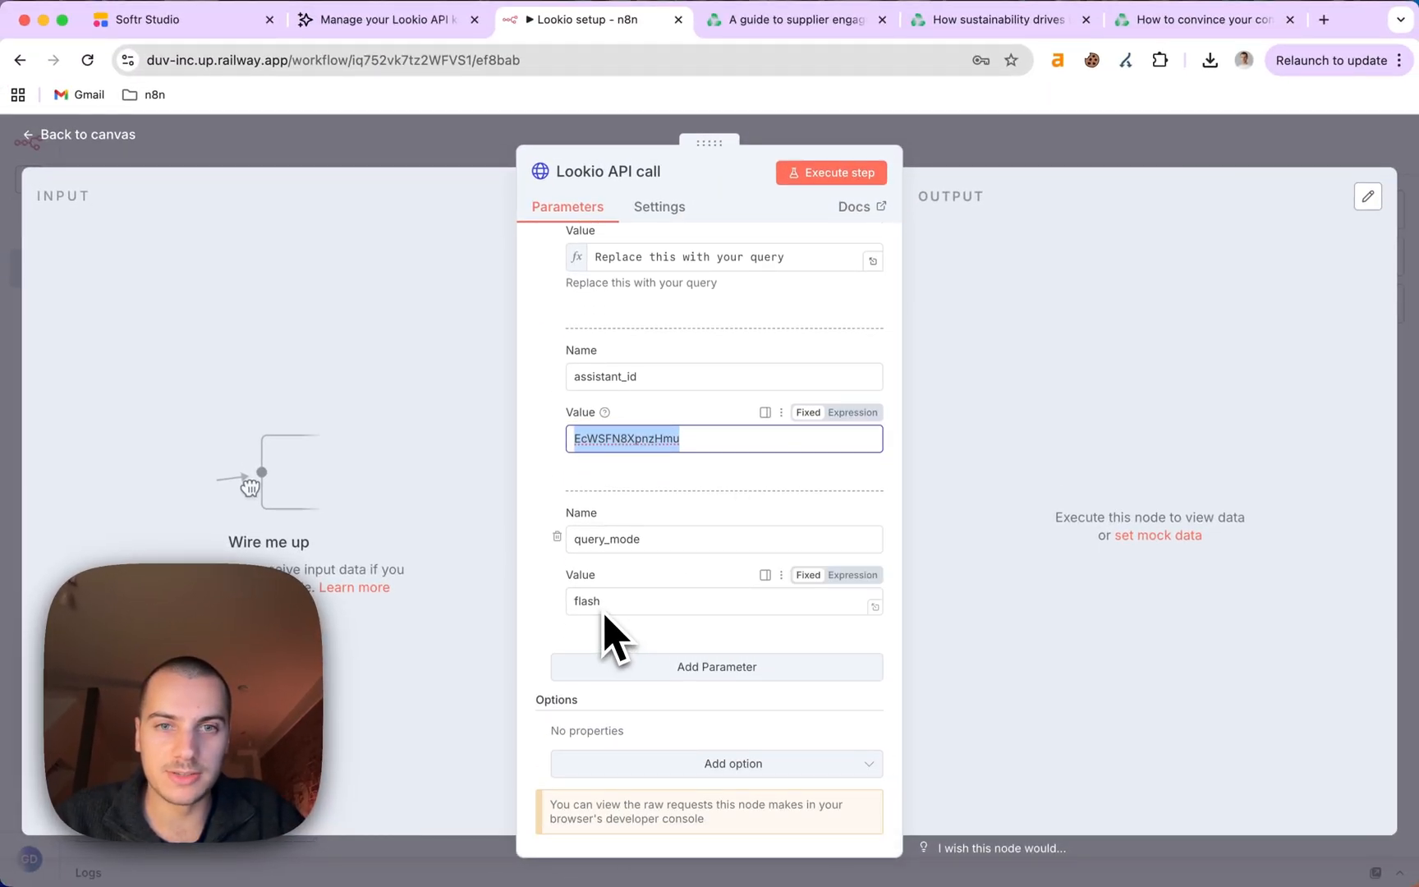
scroll(612, 634, up, 3)
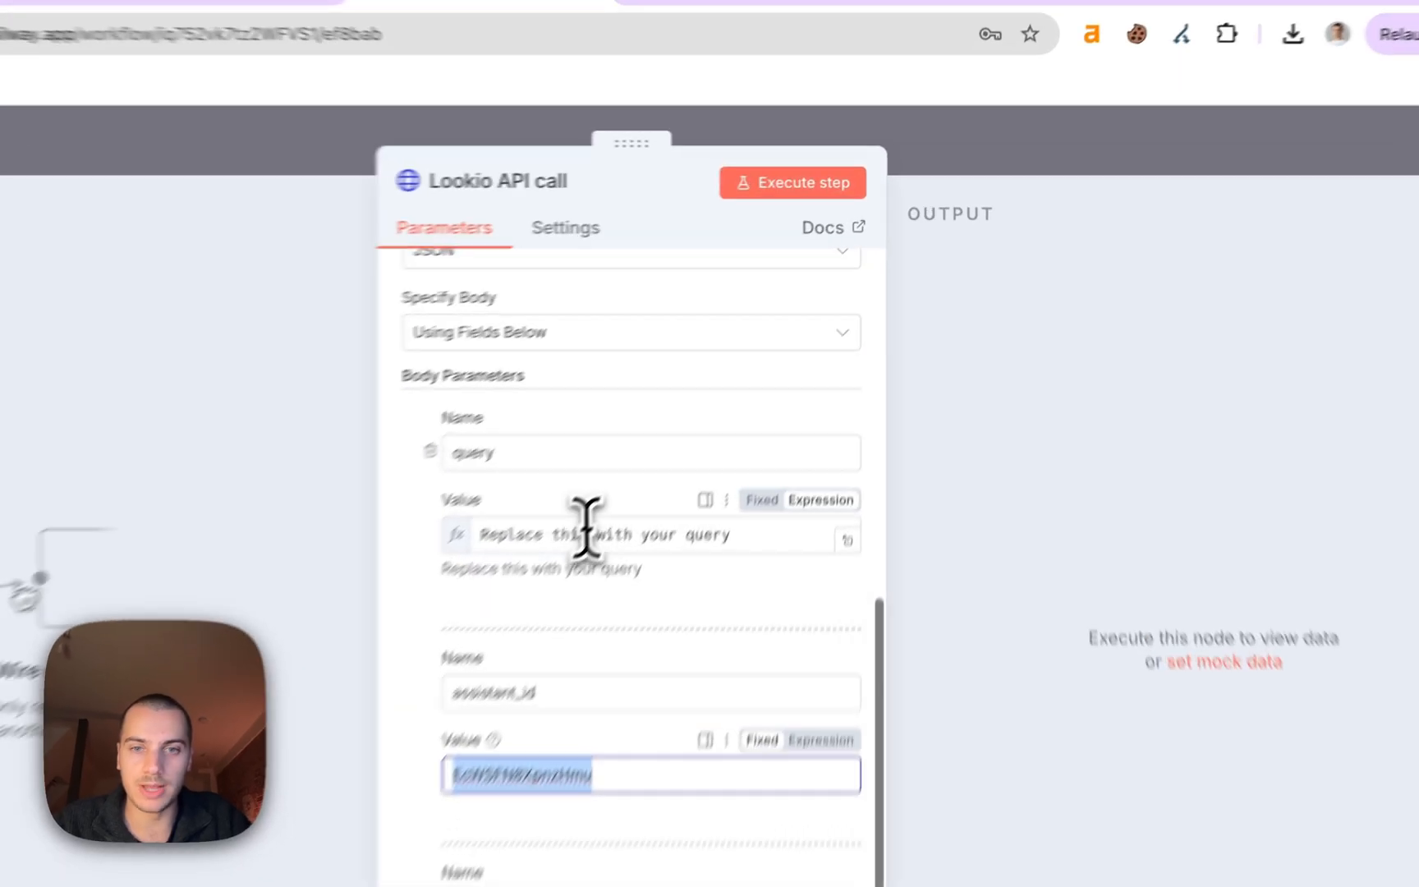
triple_click(675, 431)
click(979, 175)
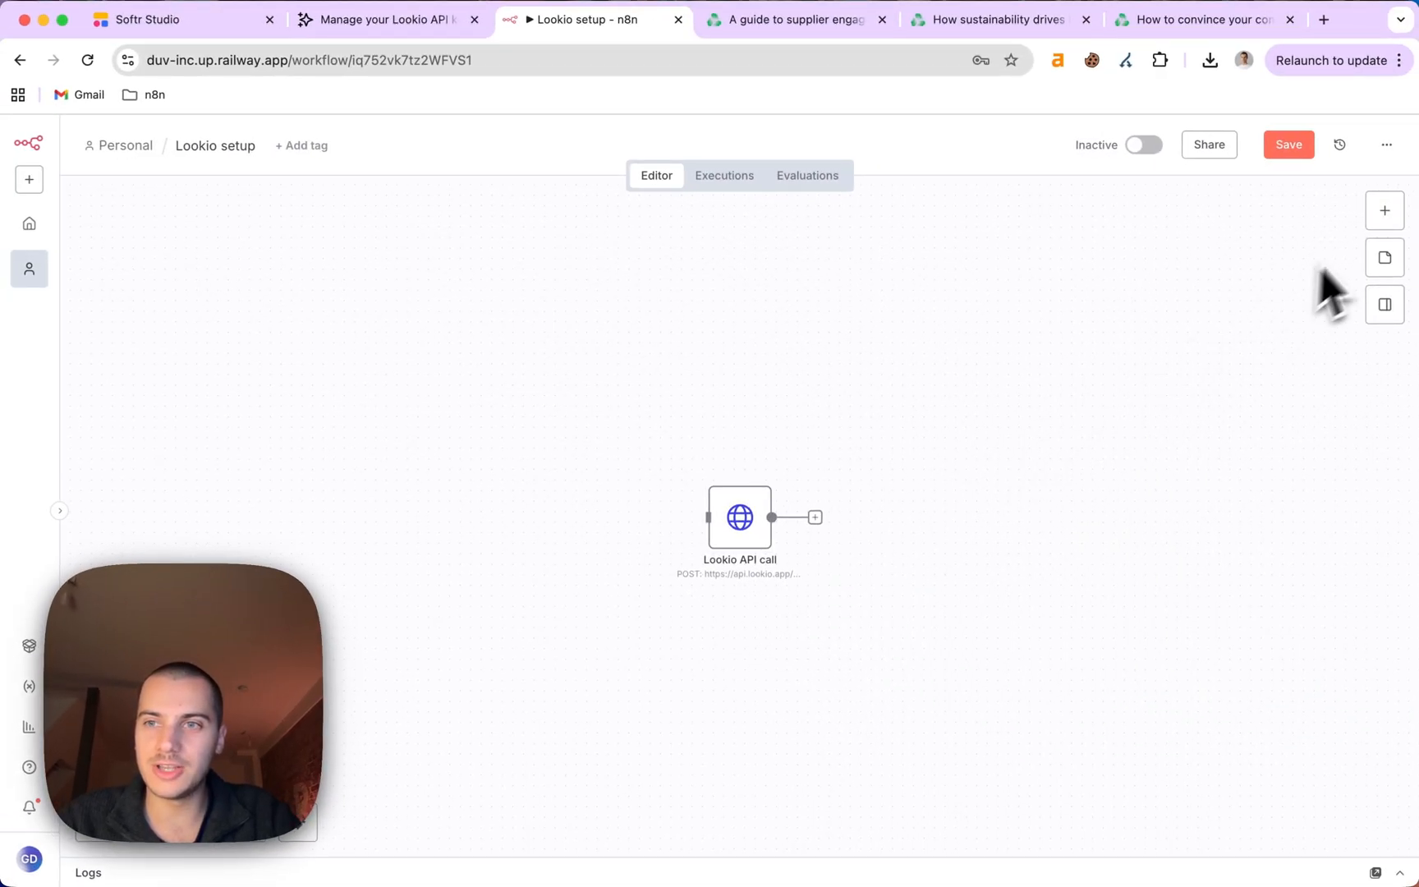
Add a publicly available 'When chat message received' trigger and copy its Chat URL.
click(1384, 211)
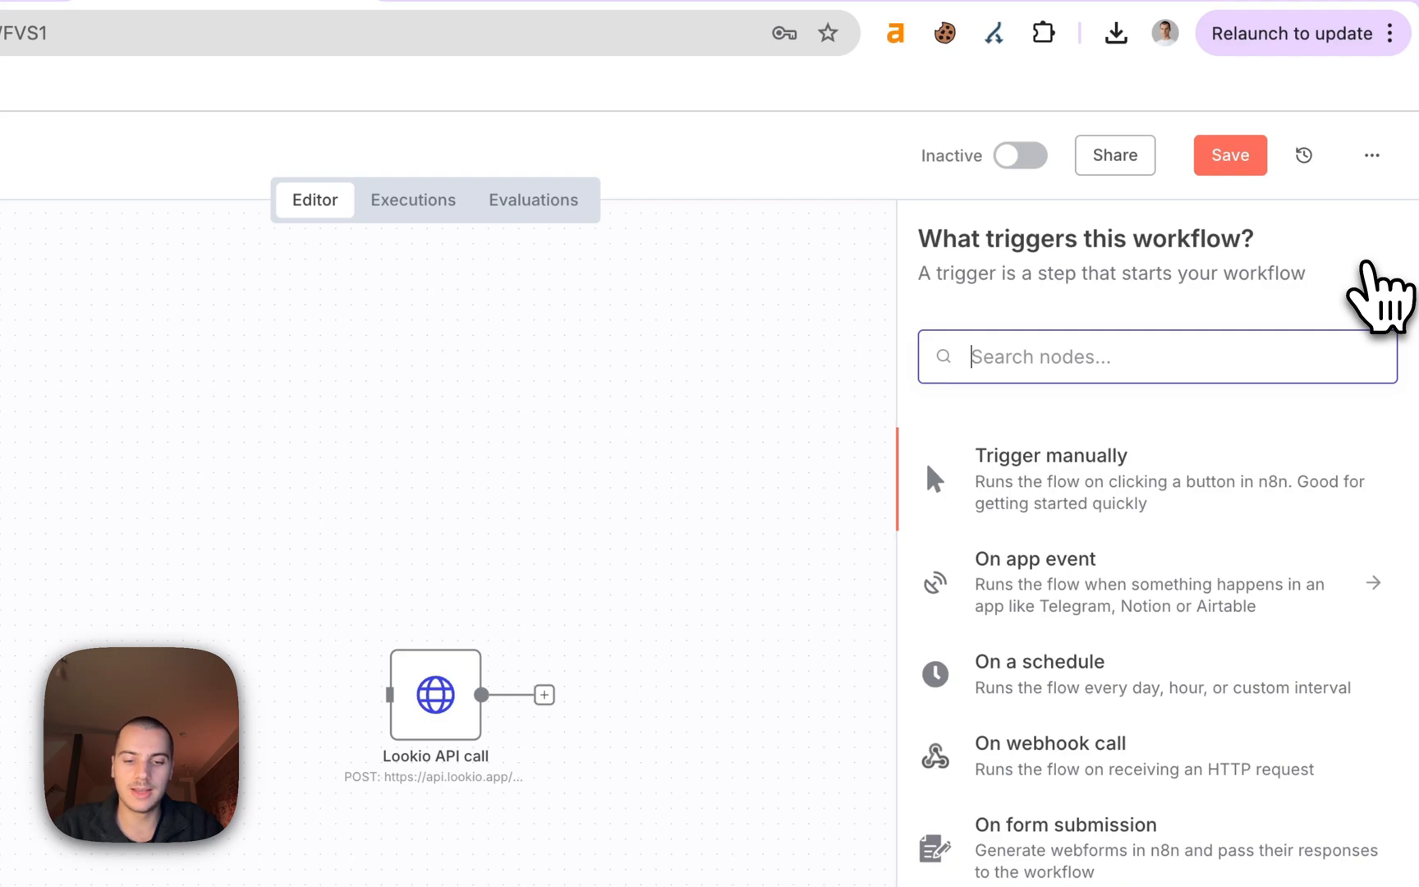
text(cha)
click(1109, 460)
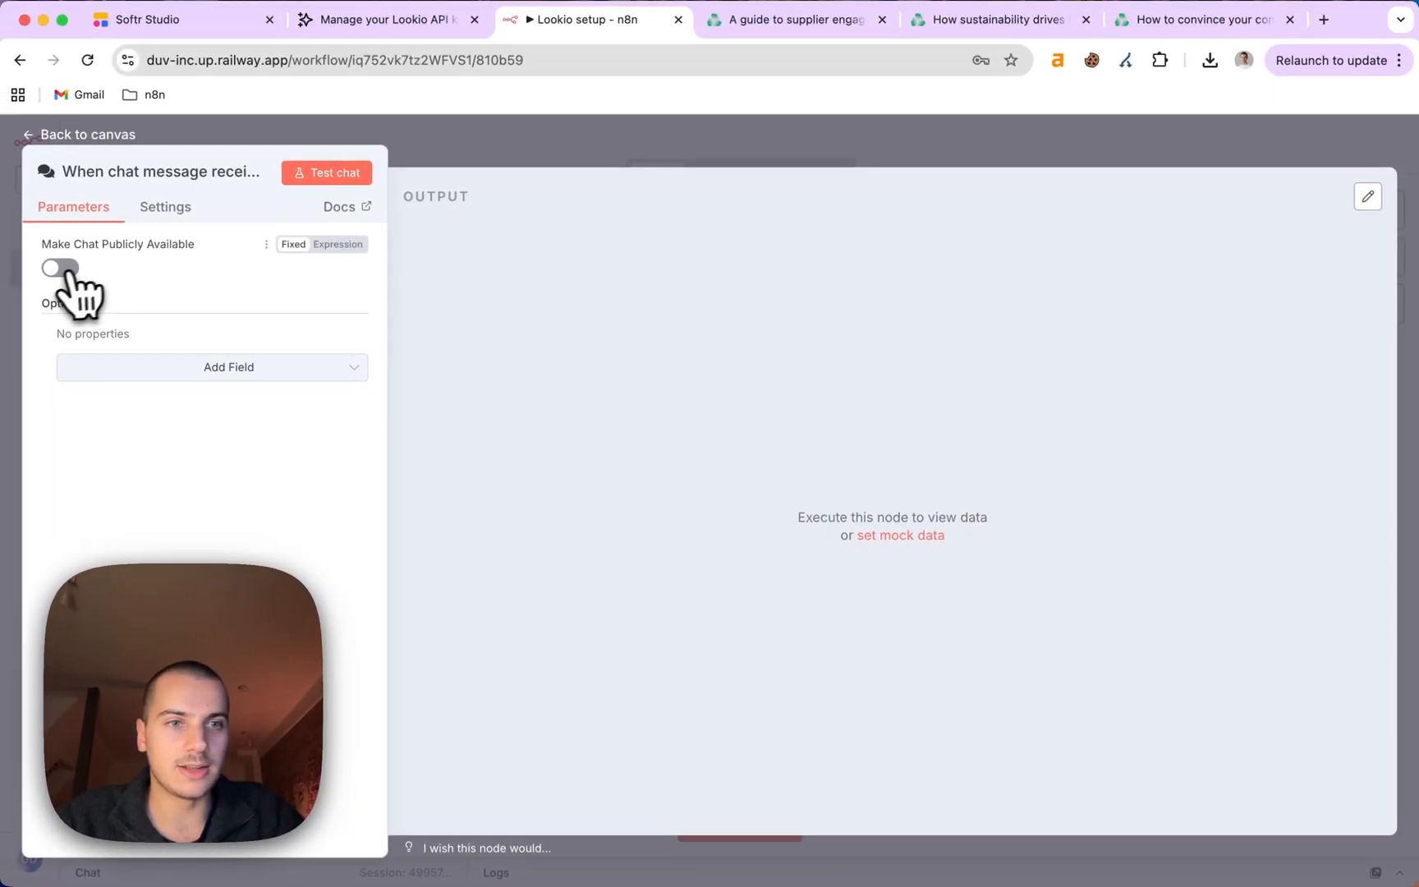
click(60, 269)
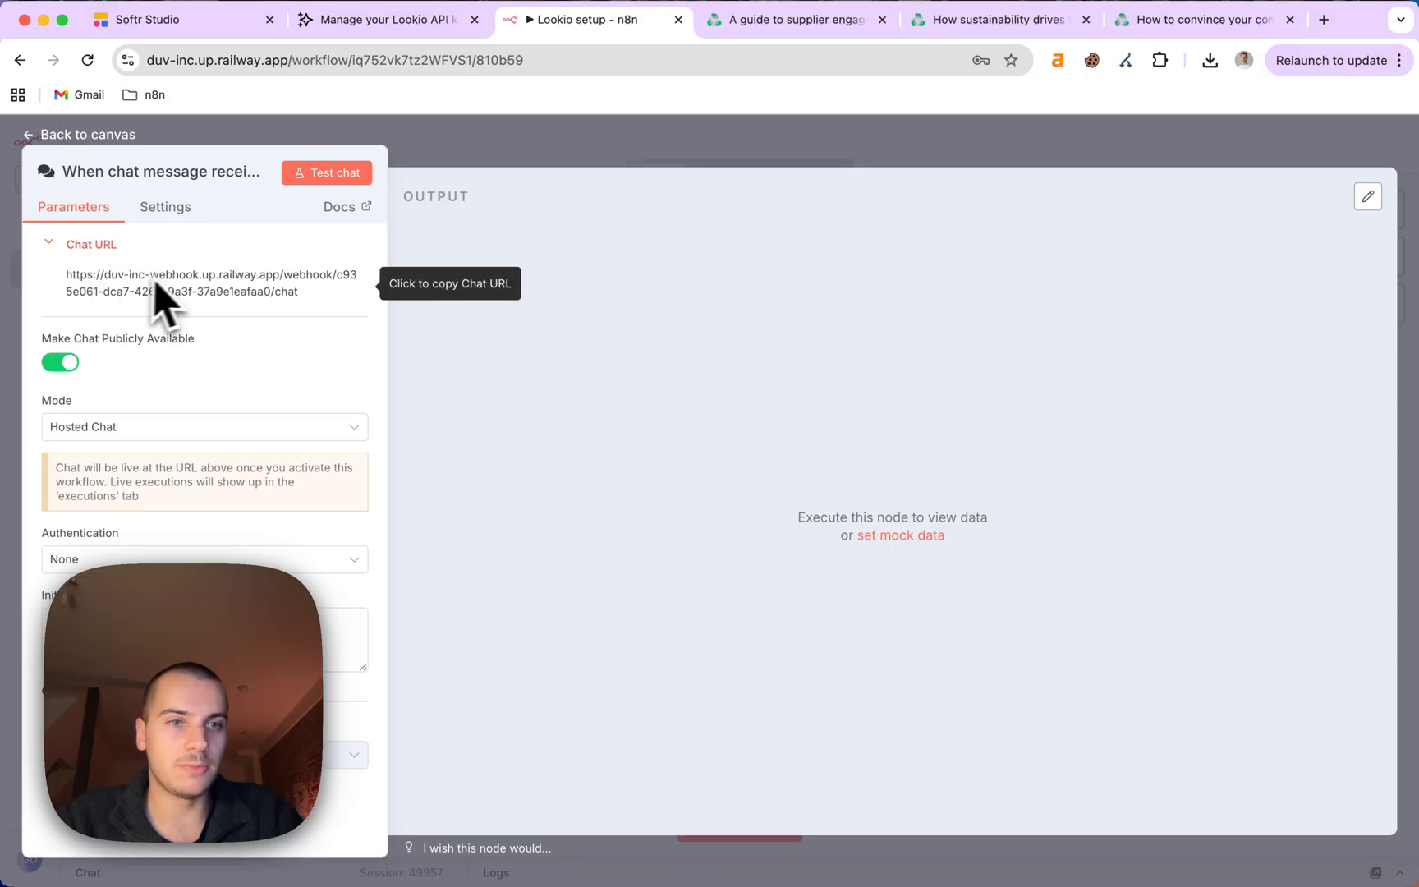
click(197, 300)
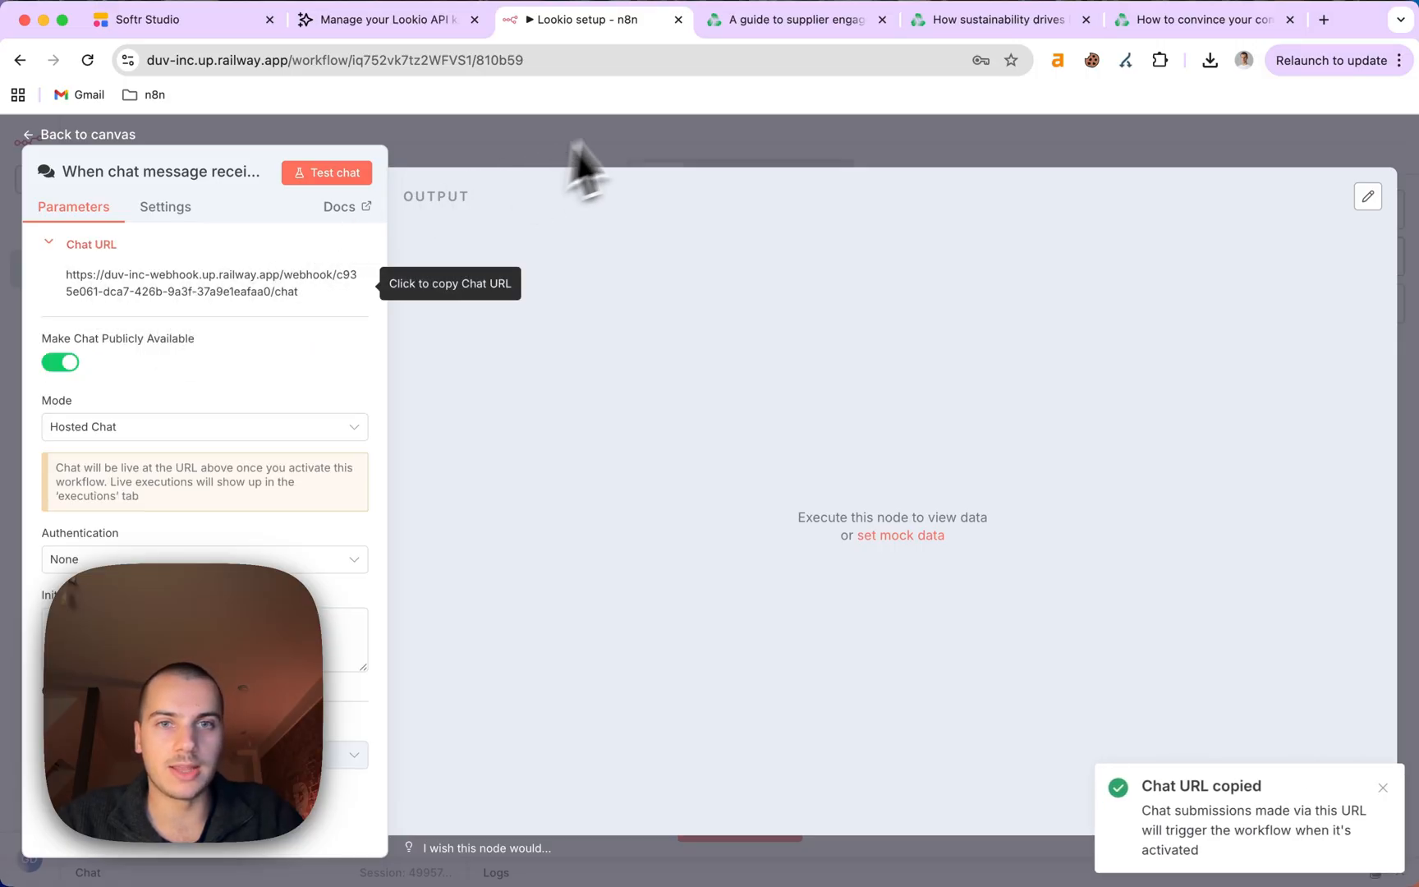
click(650, 143)
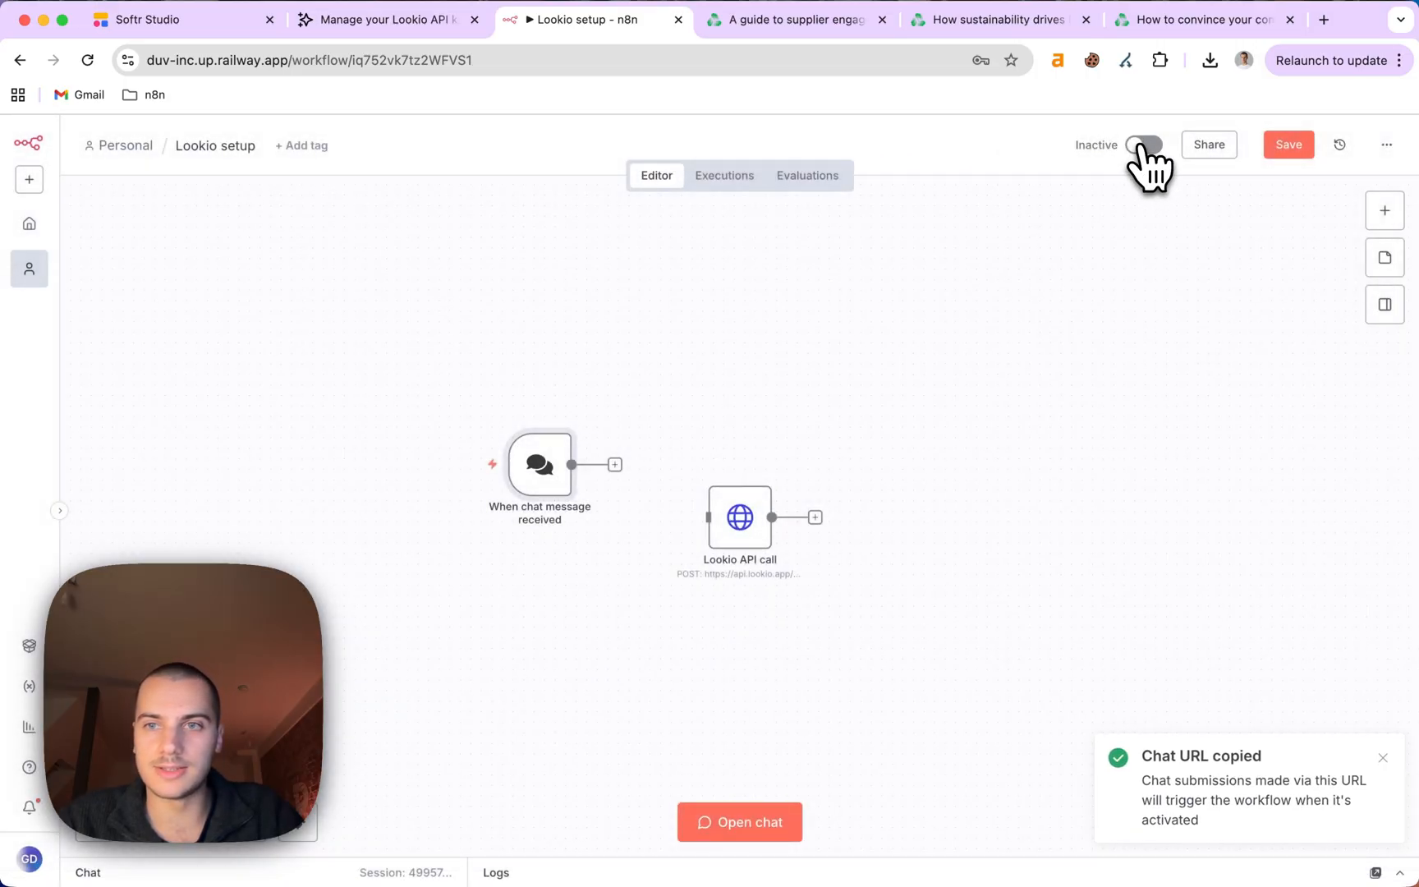
Activate the workflow and load the hosted chat page from the copied URL in a new tab.
click(1145, 145)
click(1324, 20)
key(super+v)
key(Return)
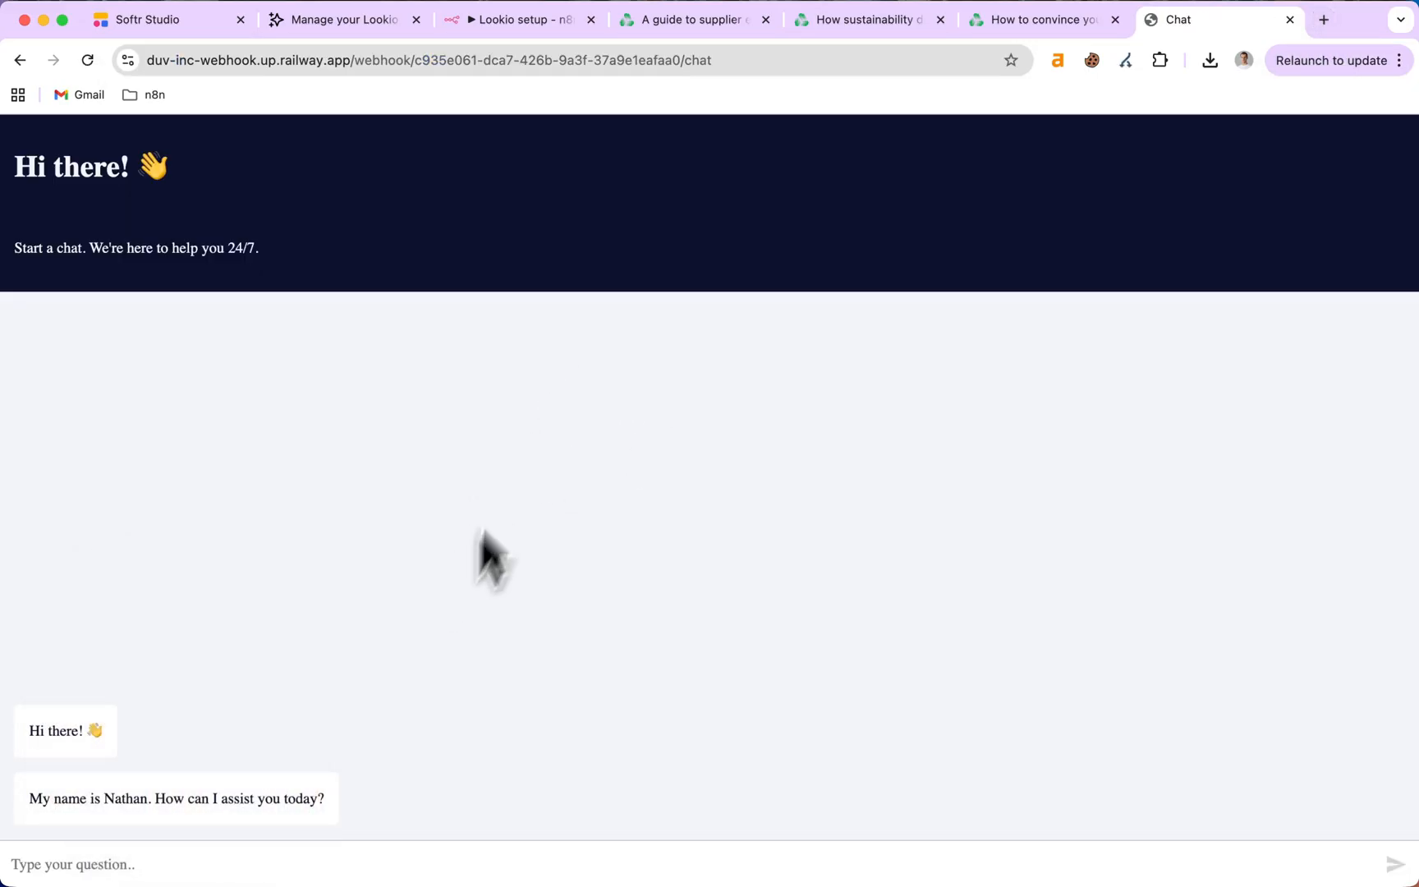
click(518, 21)
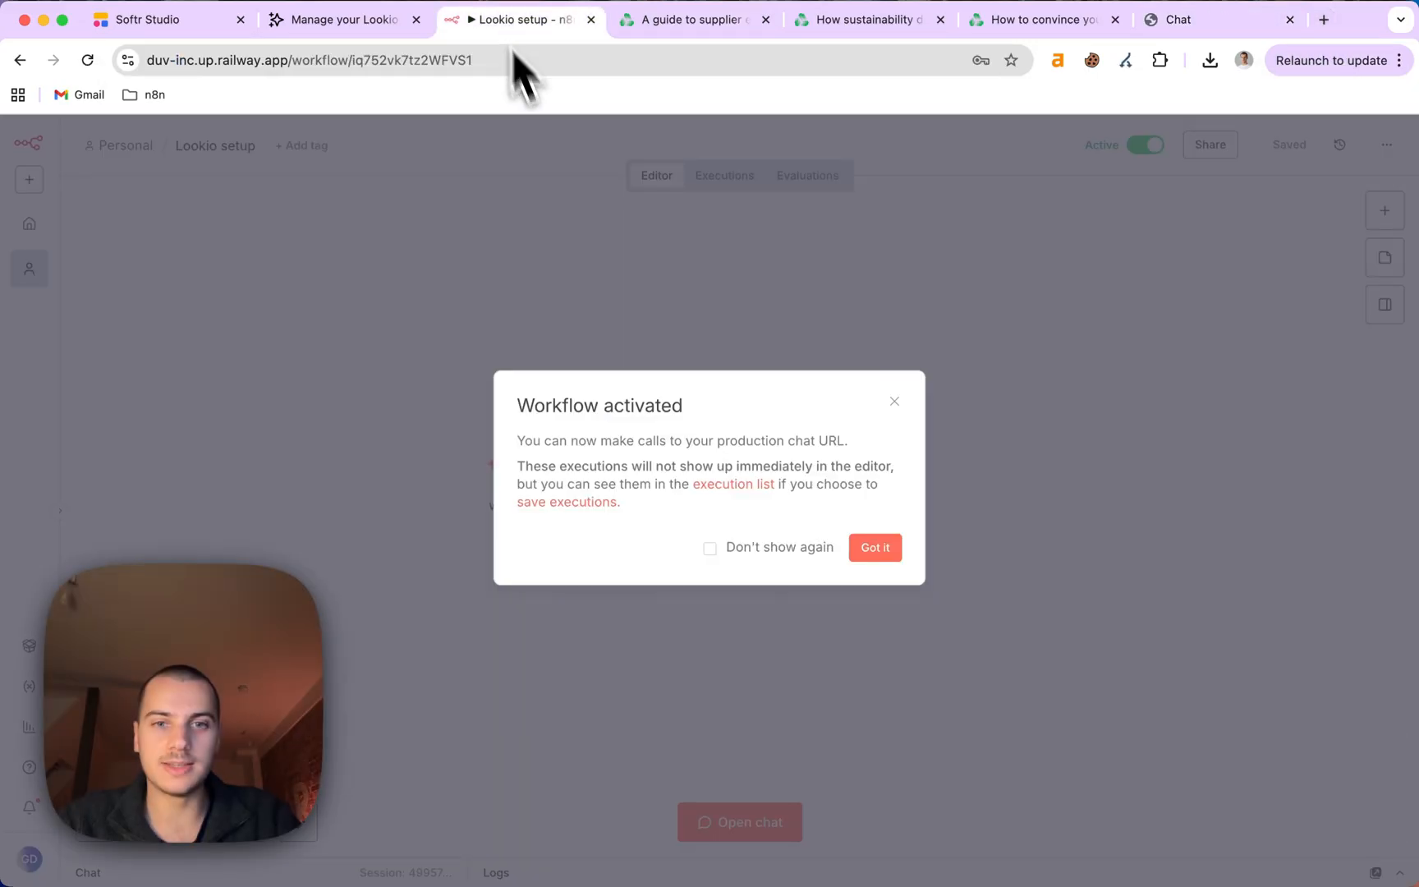
Dismiss the 'Workflow activated' notice with Got it.
click(893, 401)
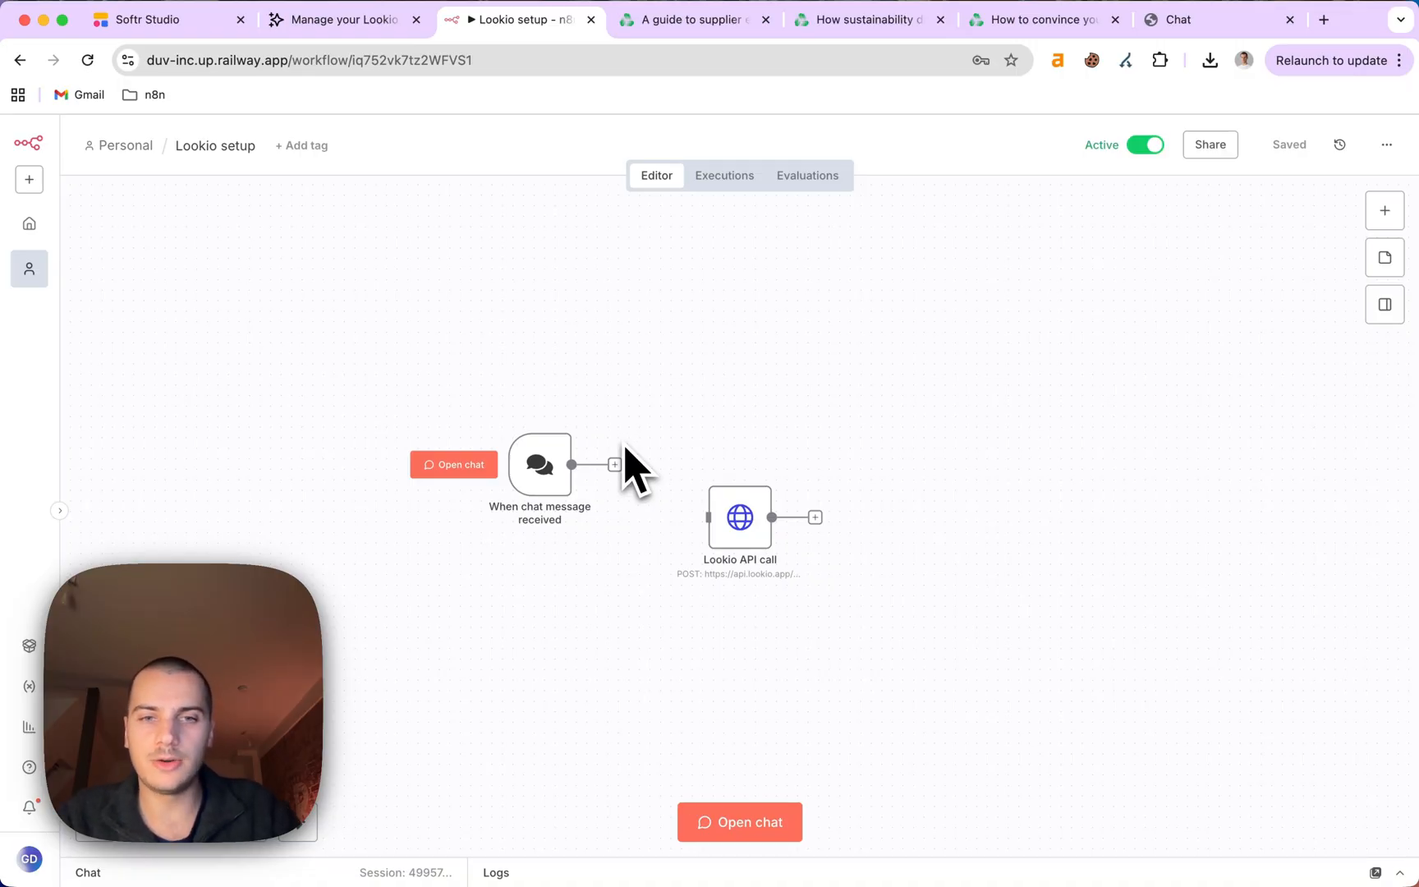
Search for memory nodes and look at the Chat Memory Manager actions without adding one.
click(614, 464)
text(mo)
key(BackSpace)
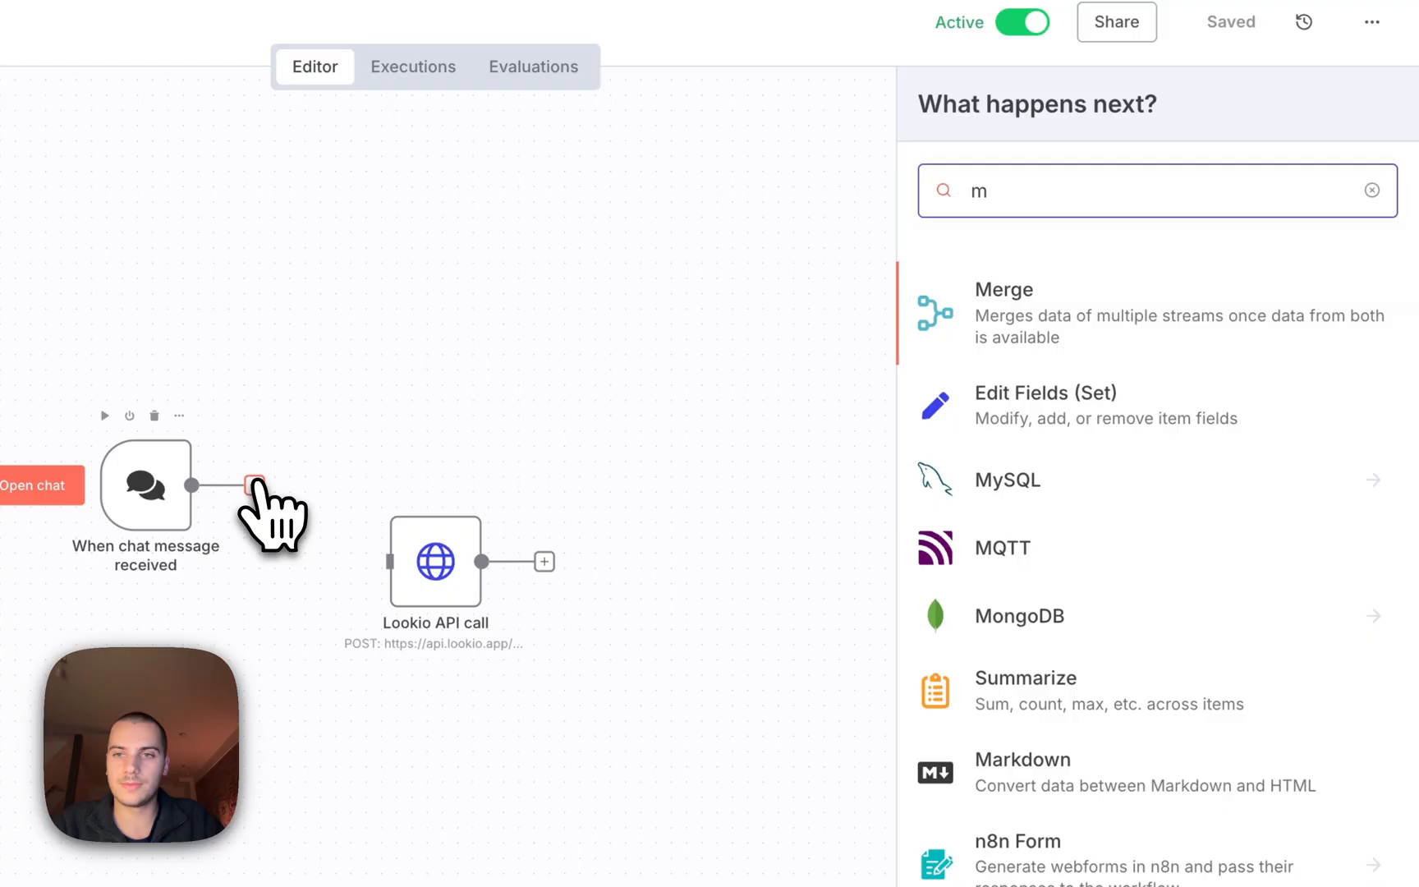
text(emor)
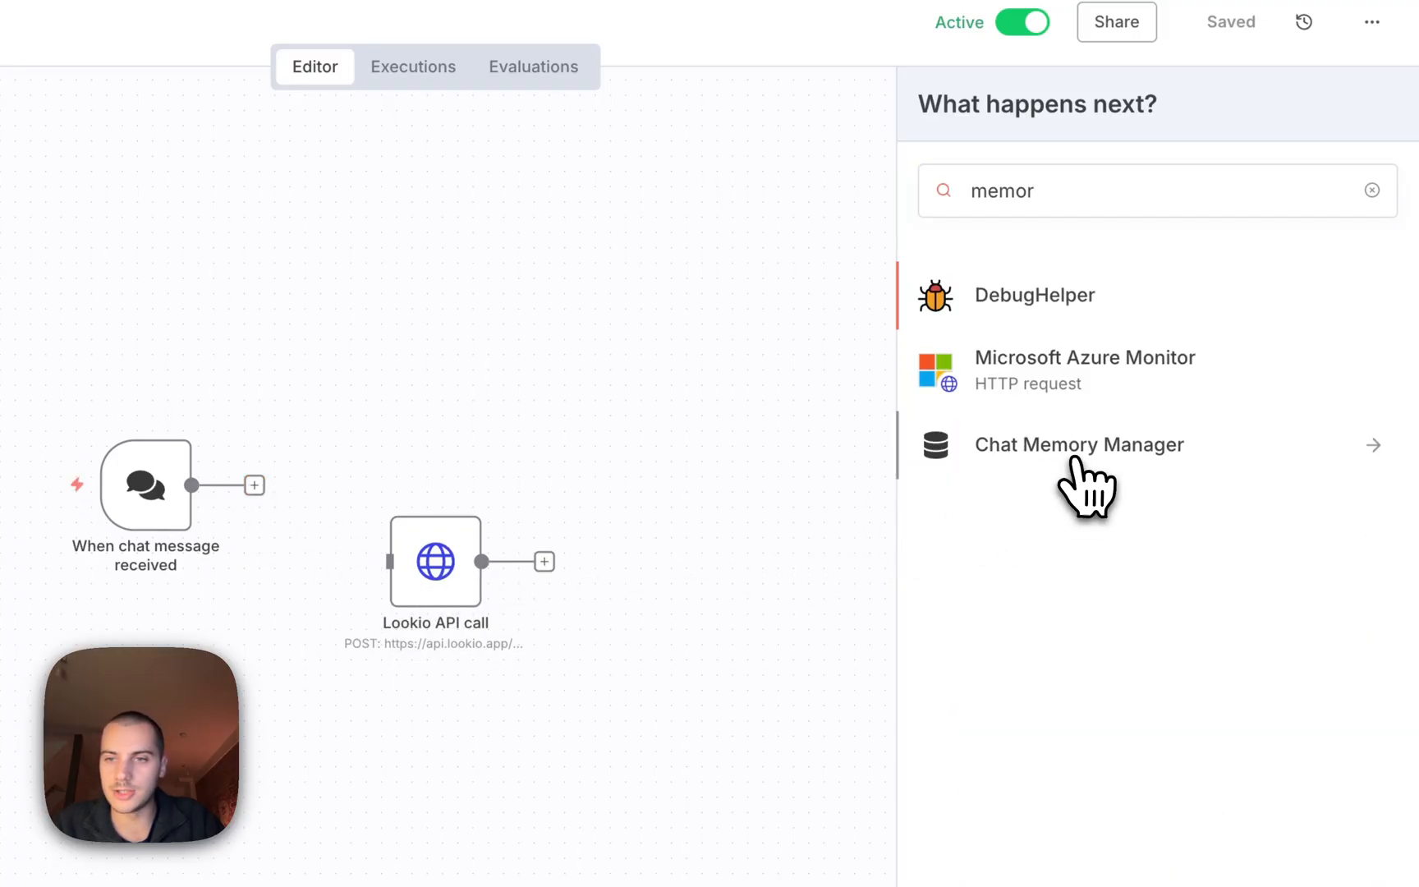
click(1072, 458)
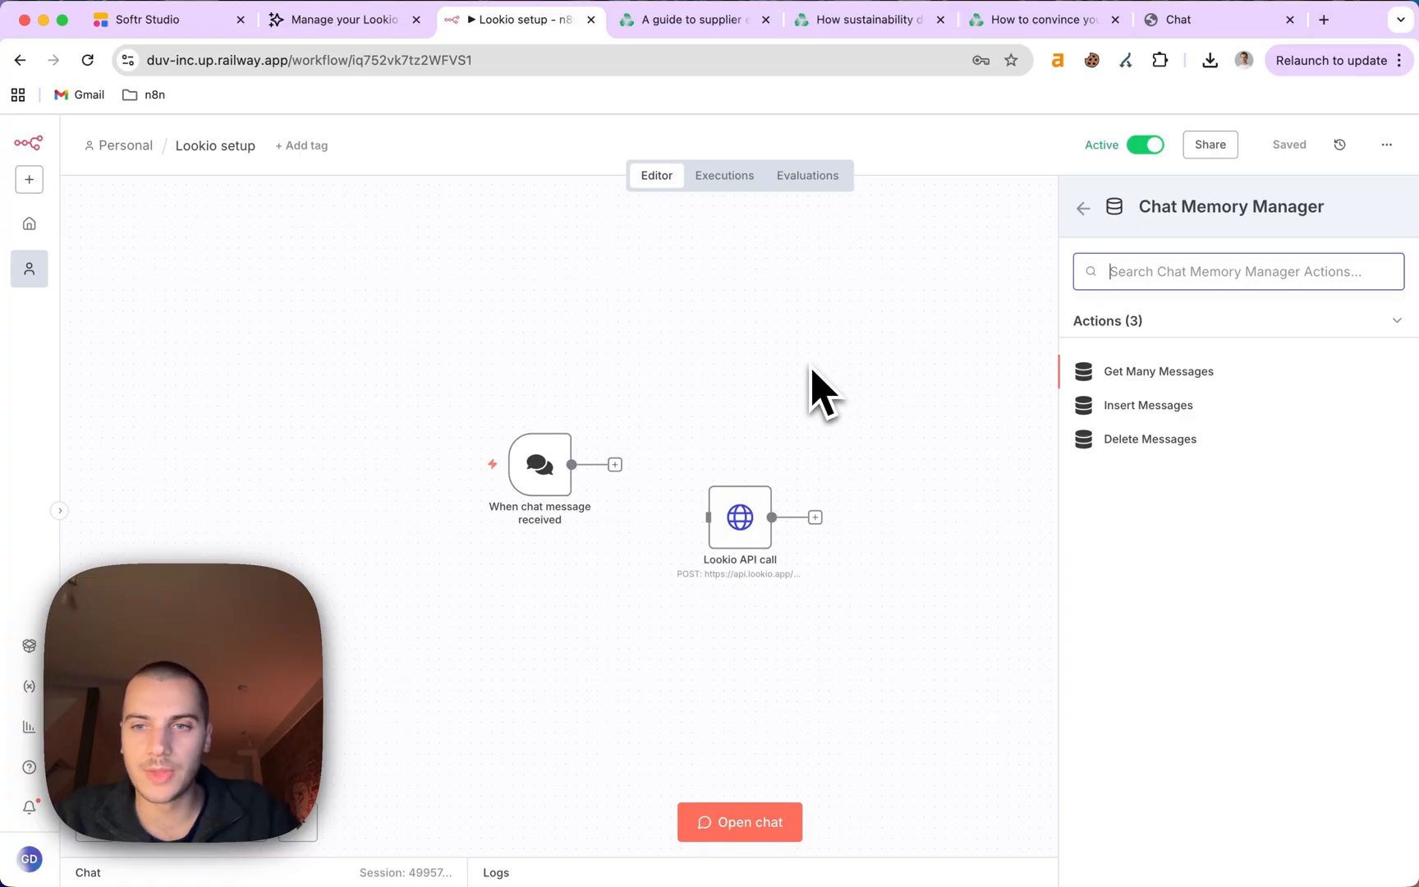
click(792, 379)
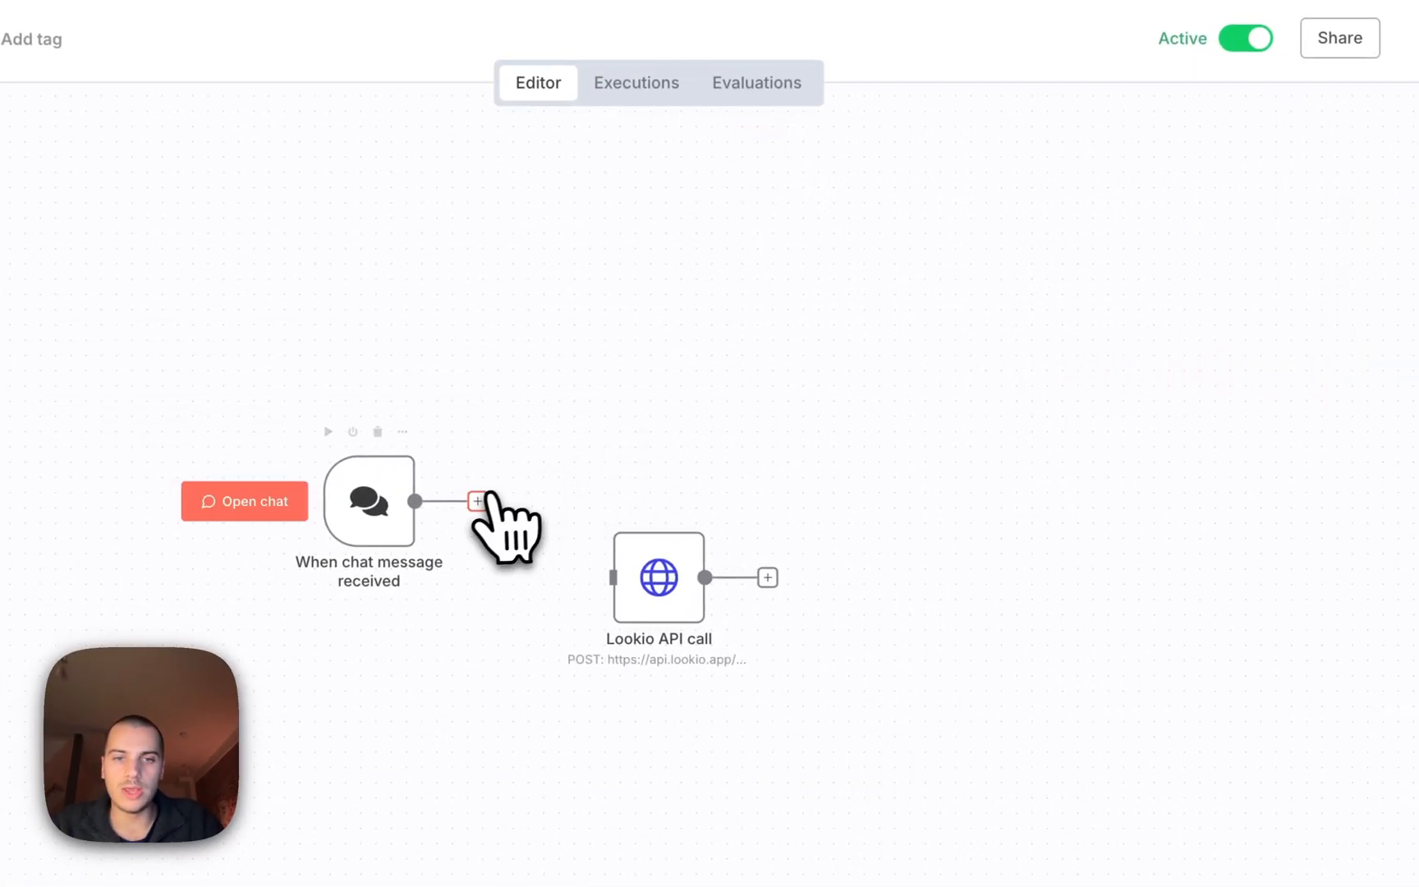
Add an AI Agent after the chat trigger and place Lookio API call under its Tool input.
click(481, 500)
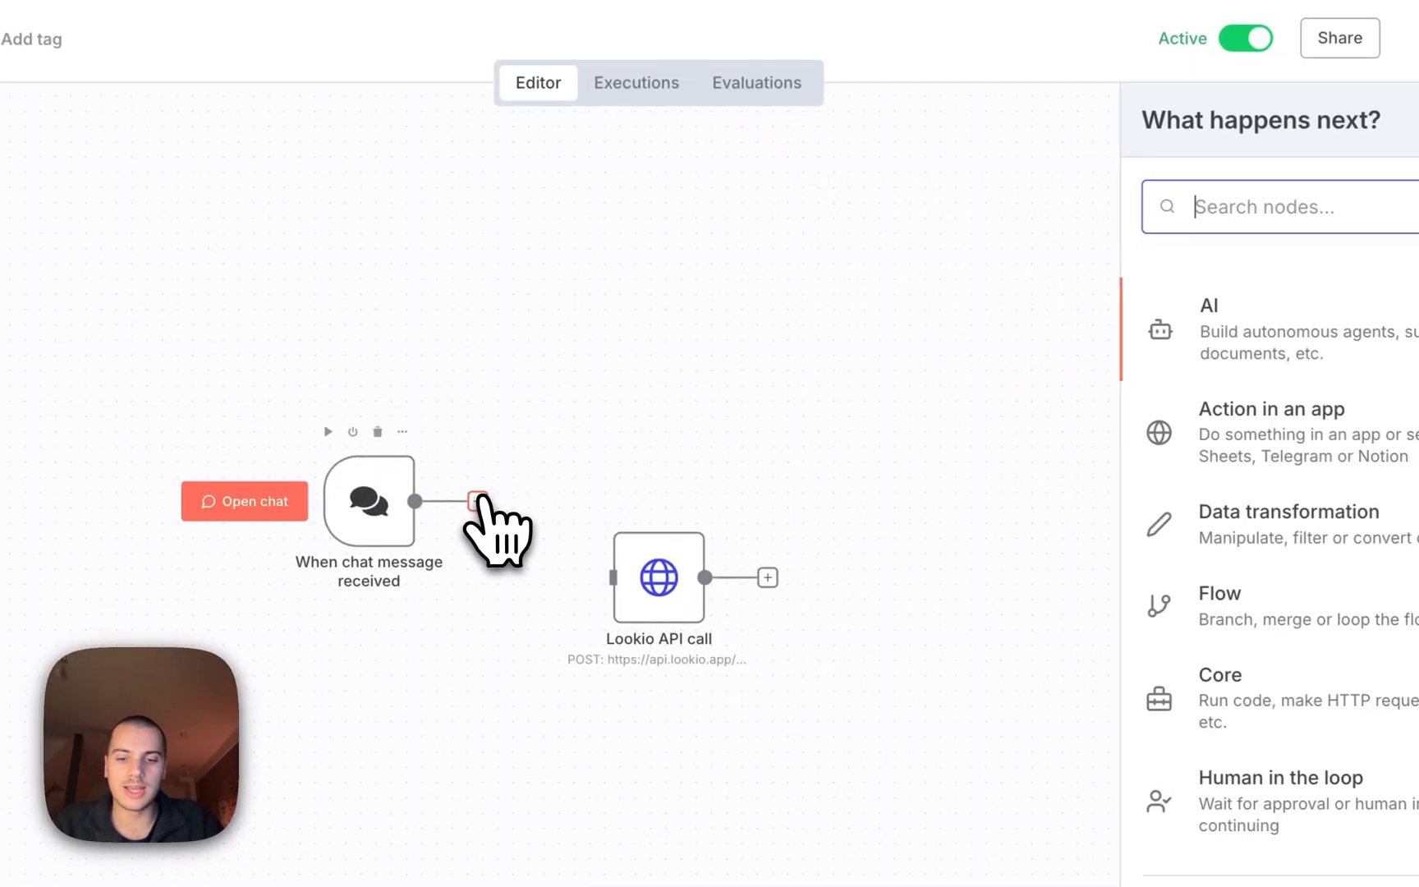
text(ai a)
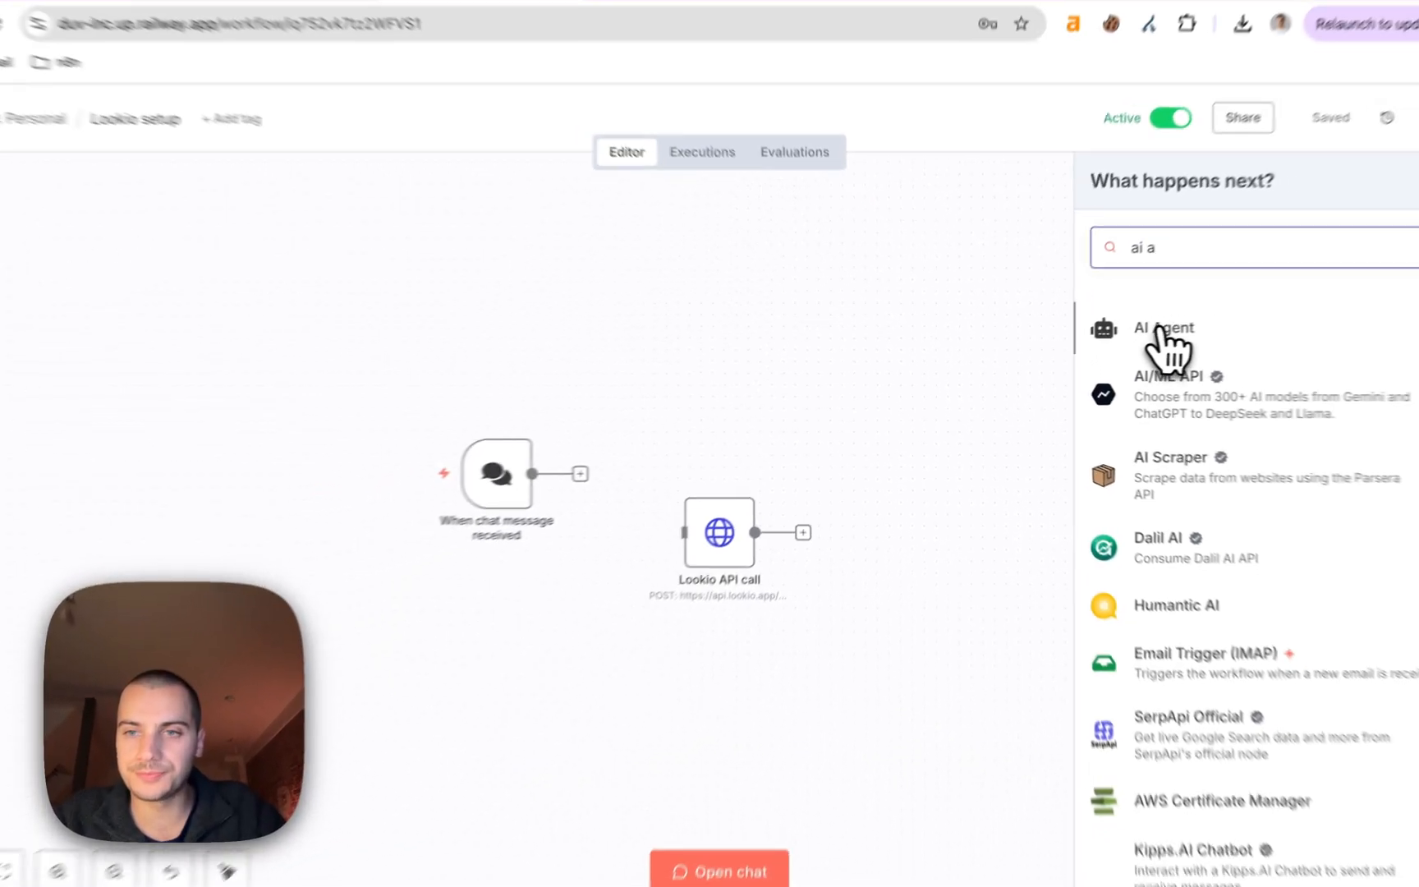
click(1234, 313)
click(1009, 156)
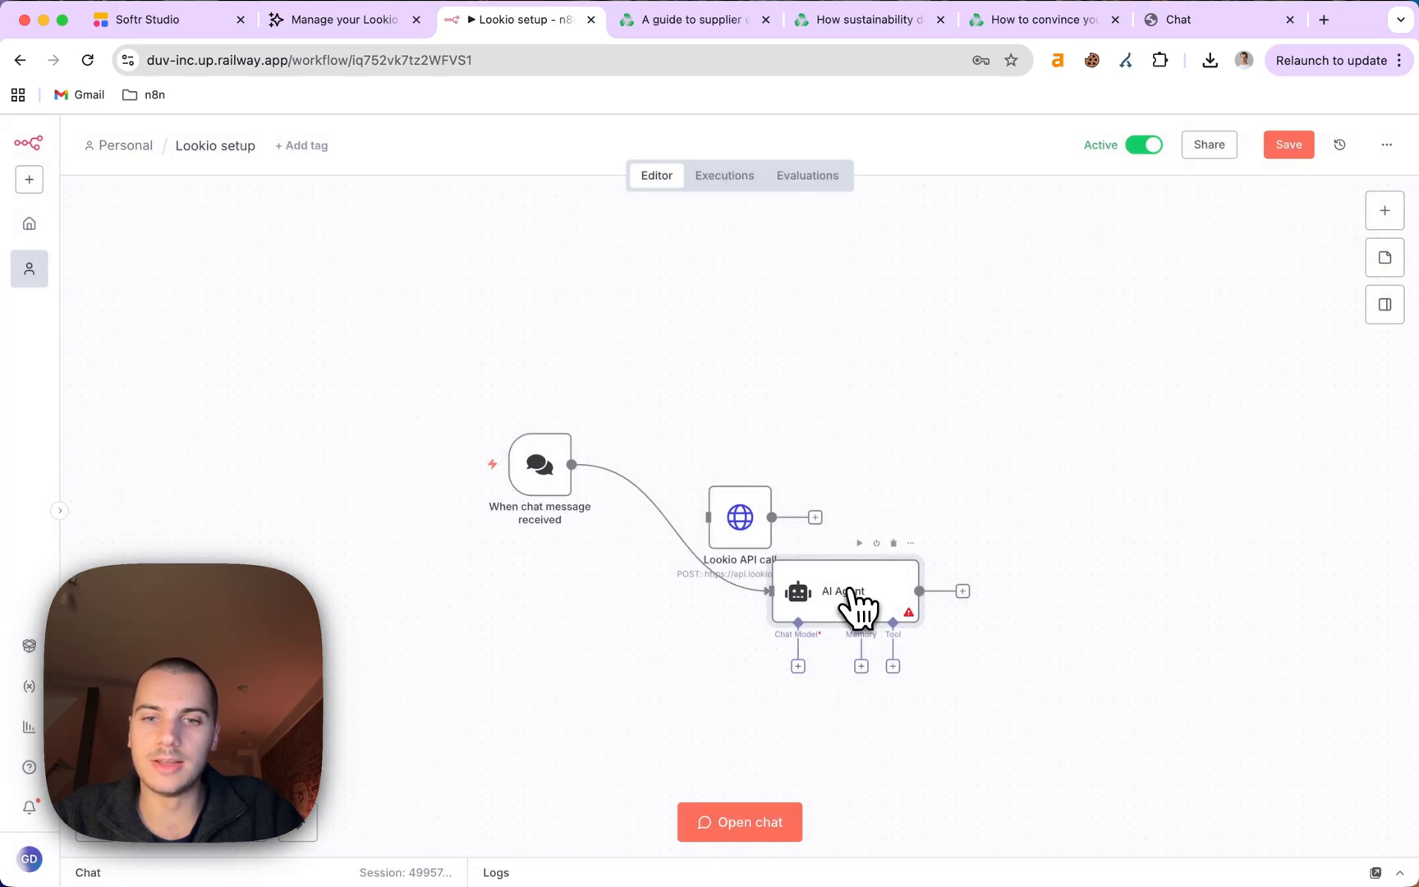
drag(855, 593, 768, 362)
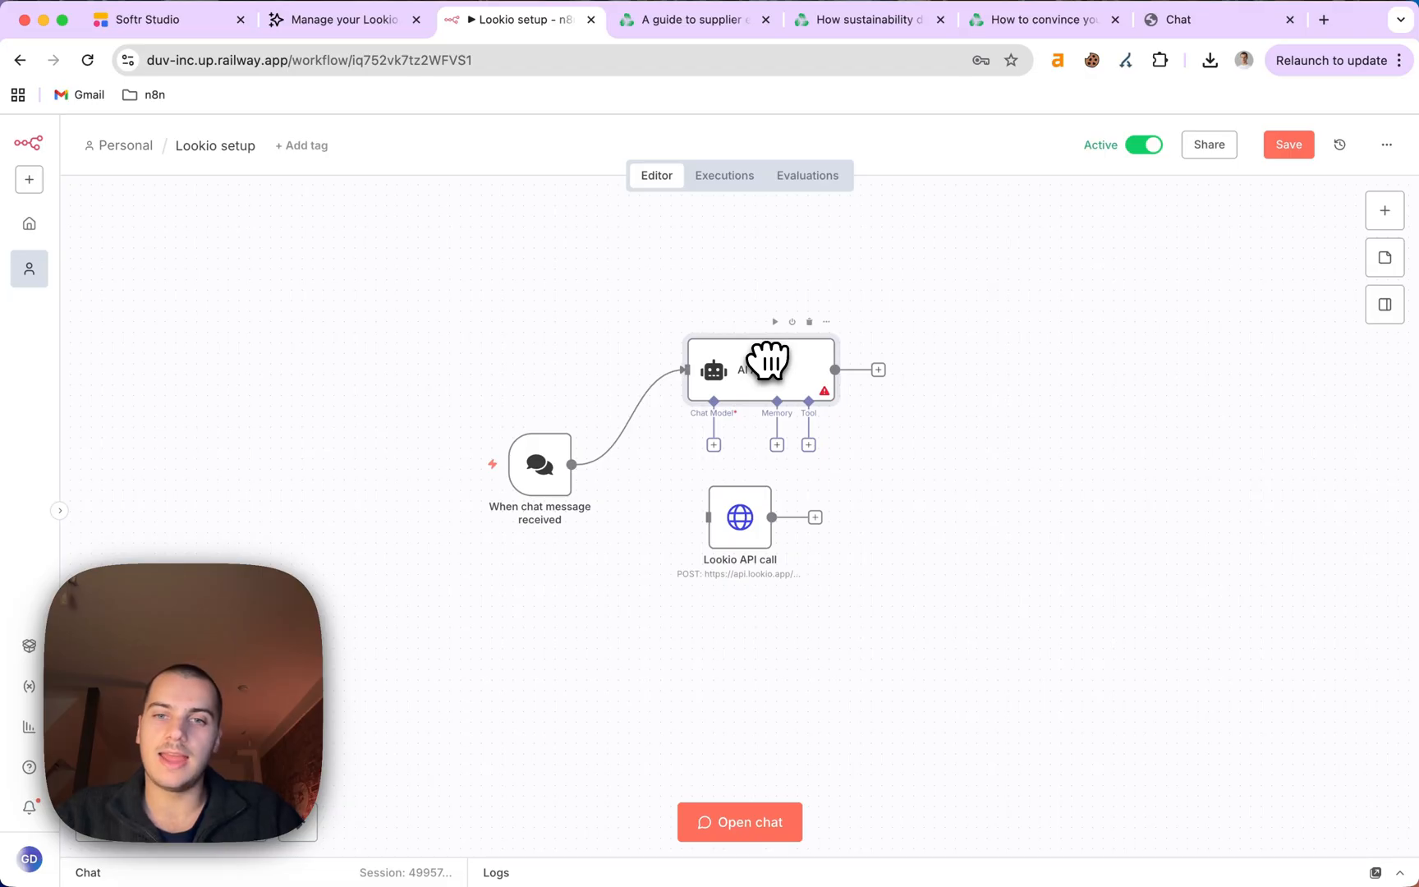
drag(751, 514, 857, 514)
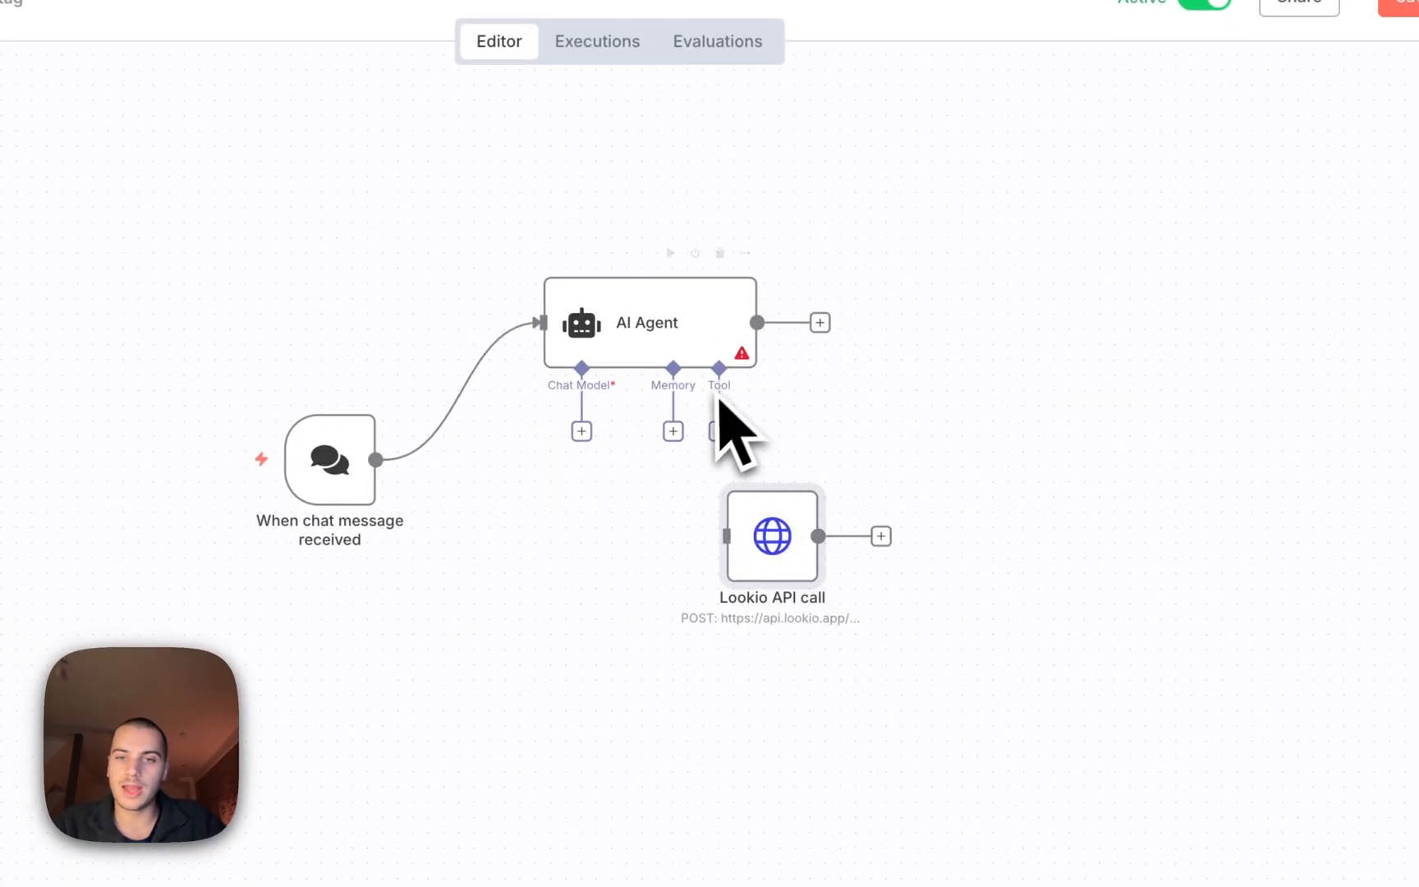
click(950, 395)
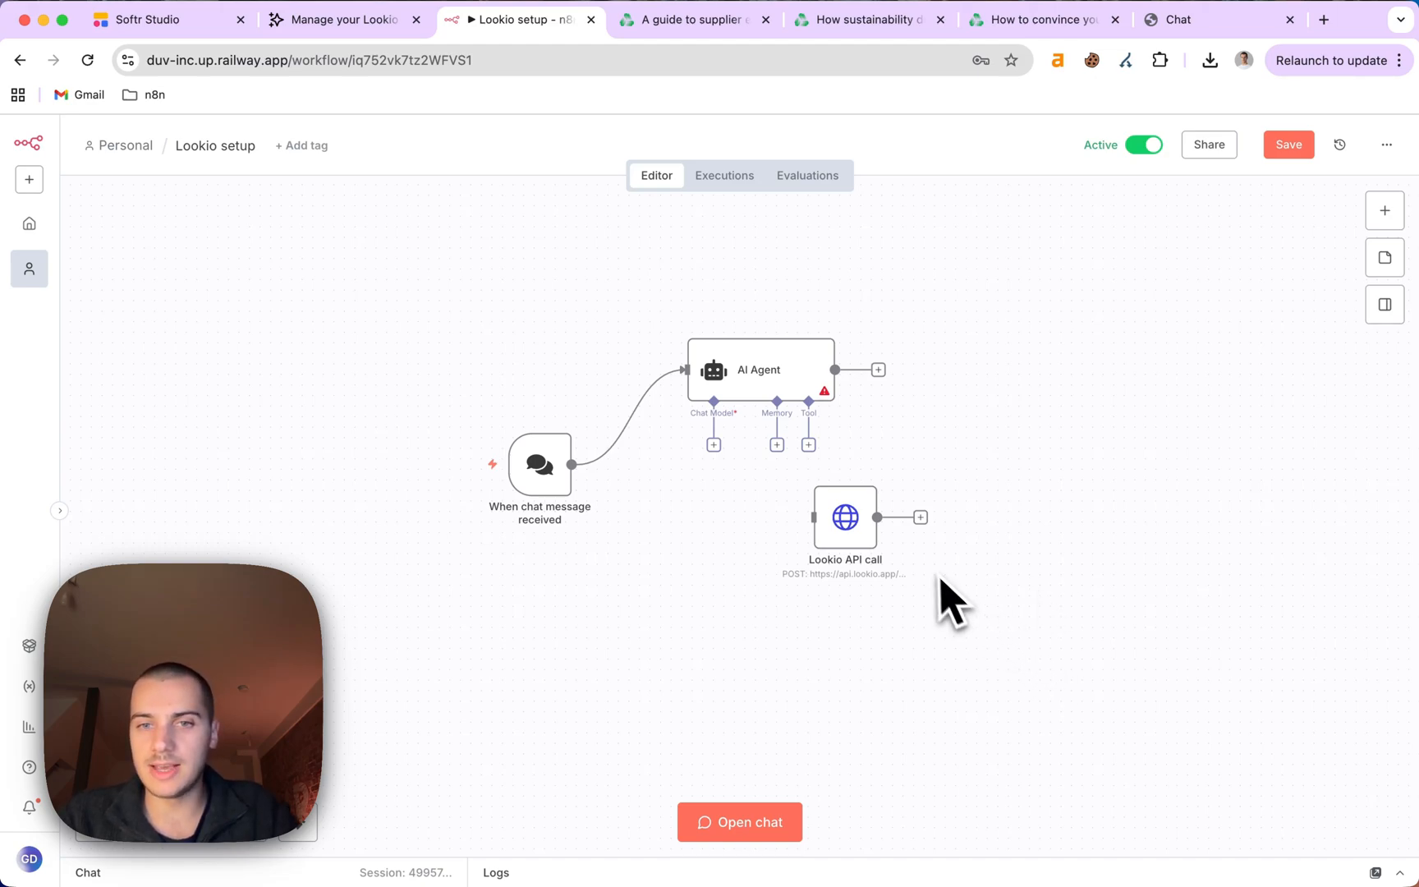
Attach an OpenAI Chat Model to the AI Agent.
click(713, 446)
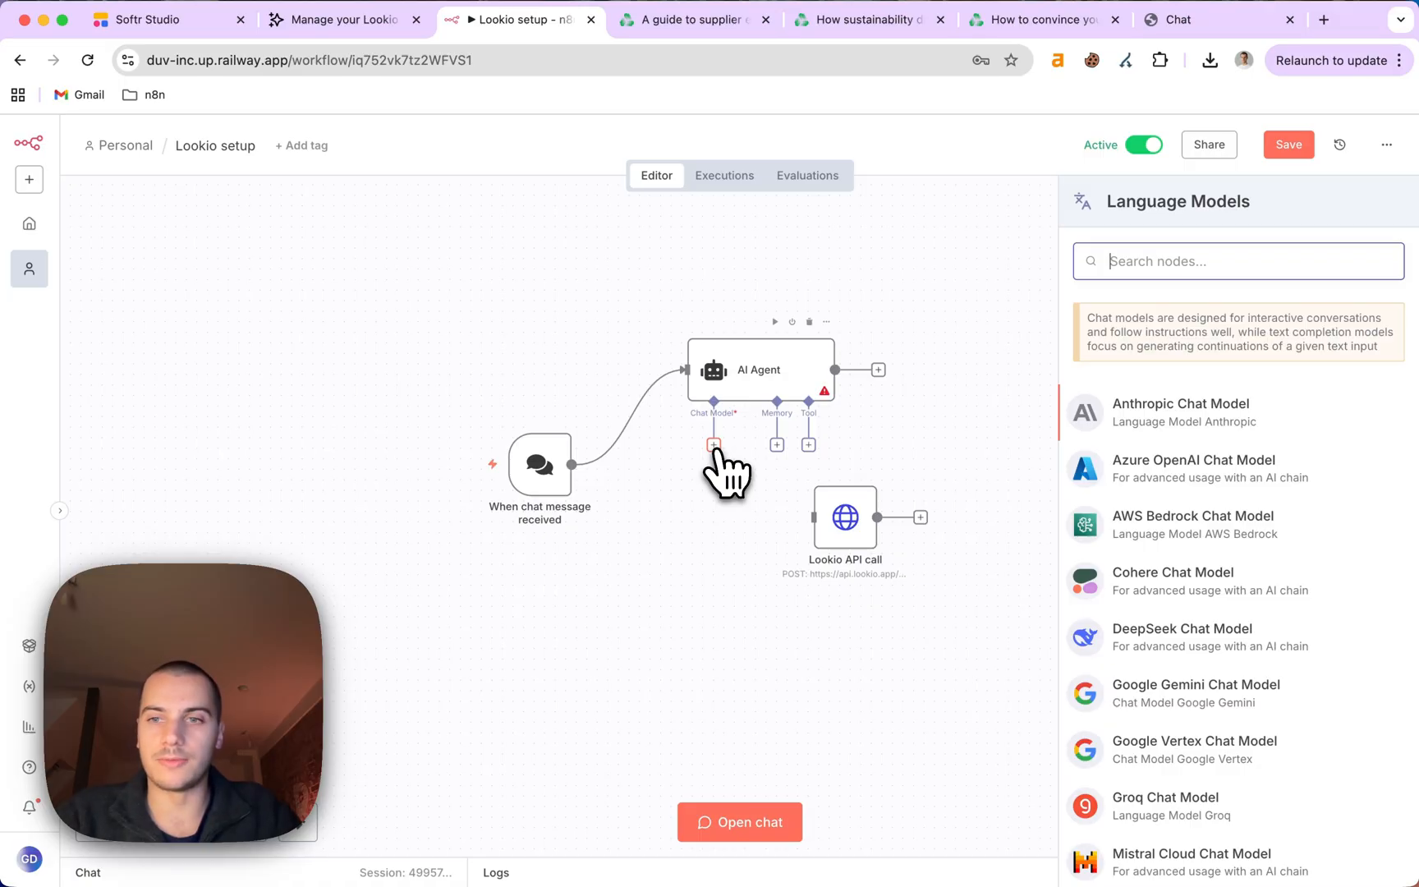
text(op)
click(1117, 394)
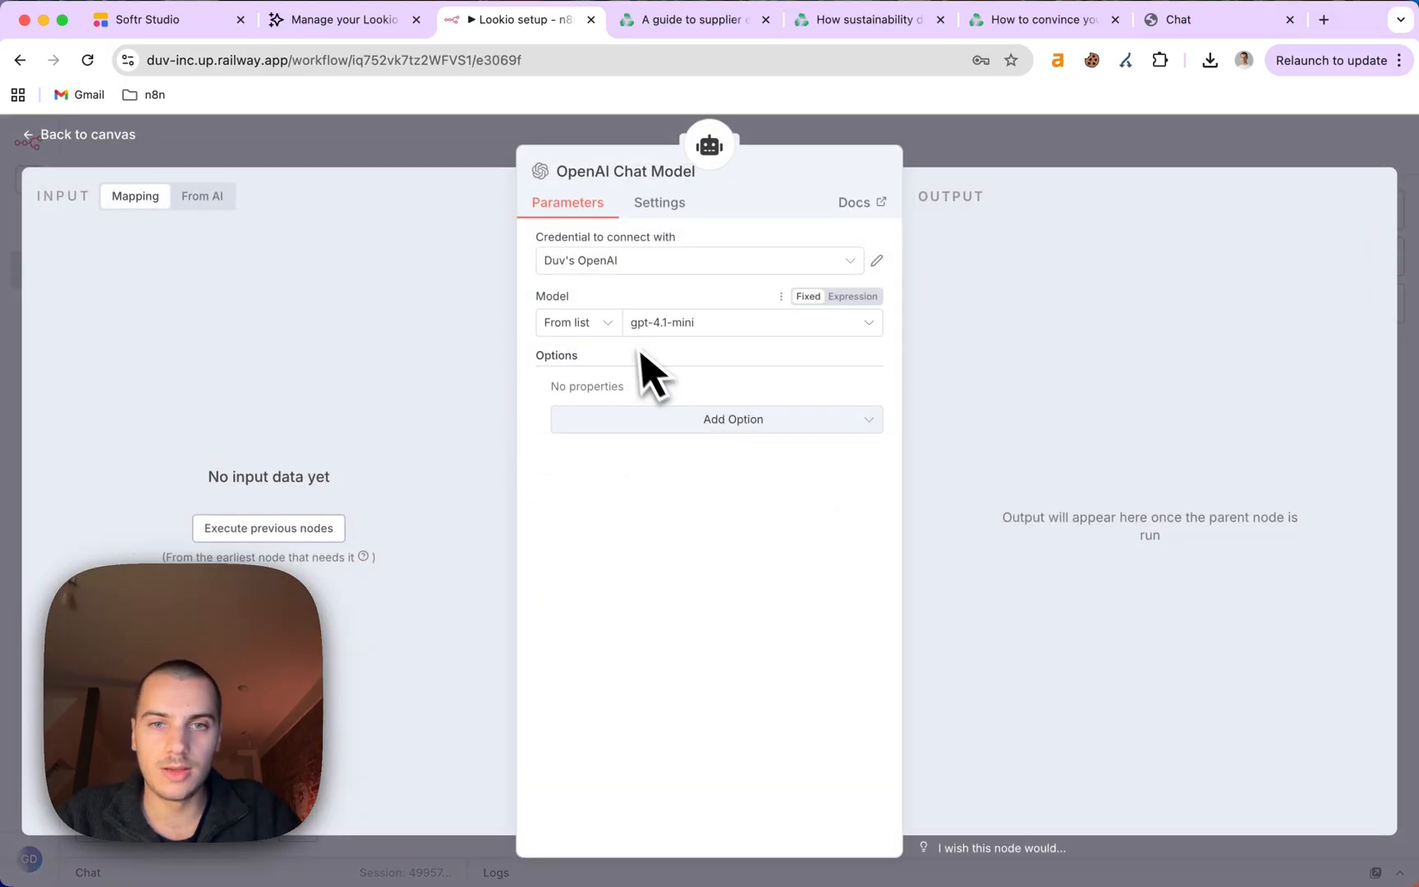
click(1017, 156)
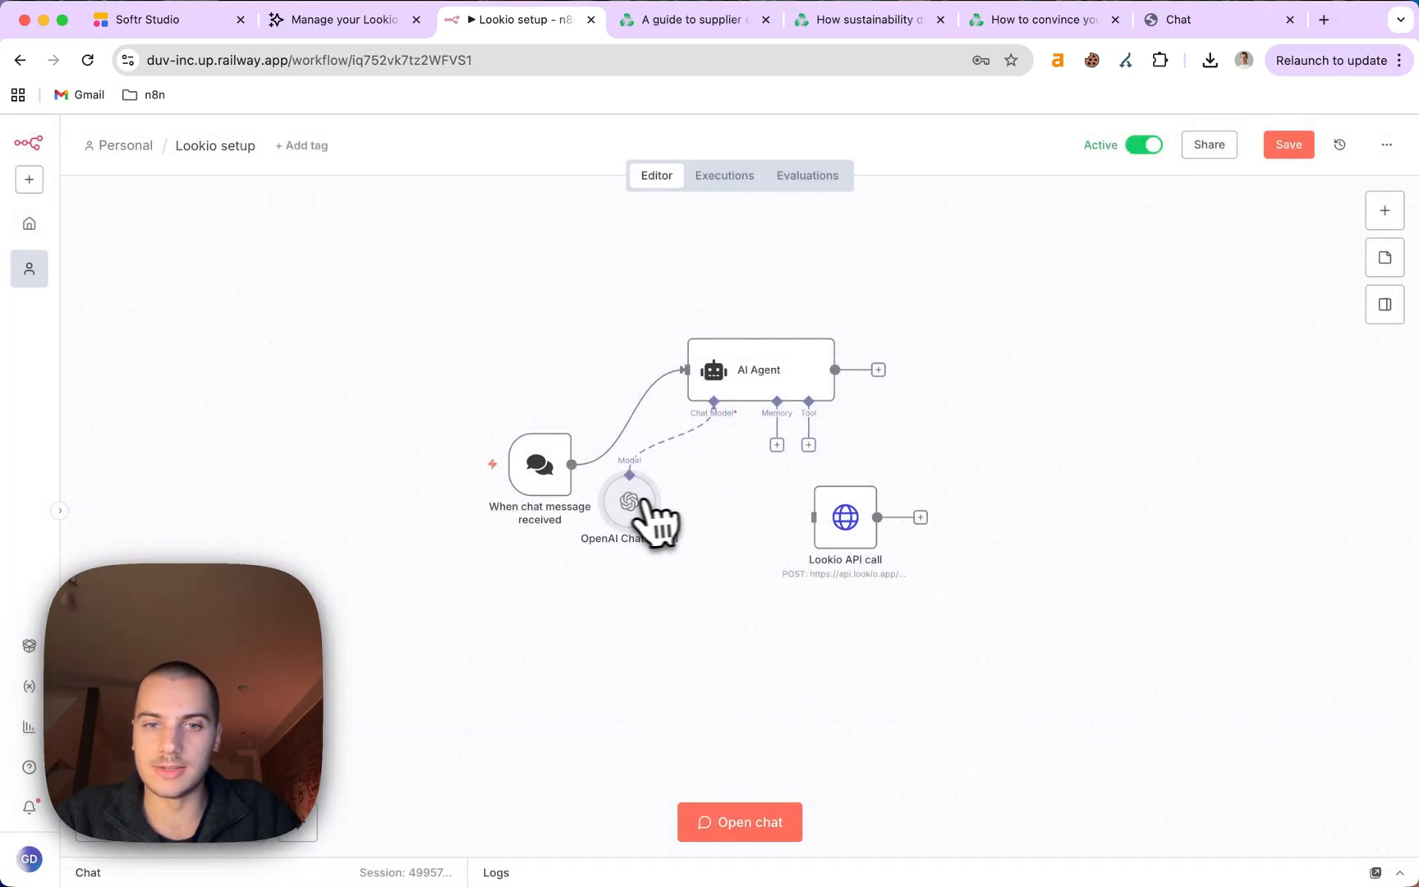
drag(647, 501, 668, 523)
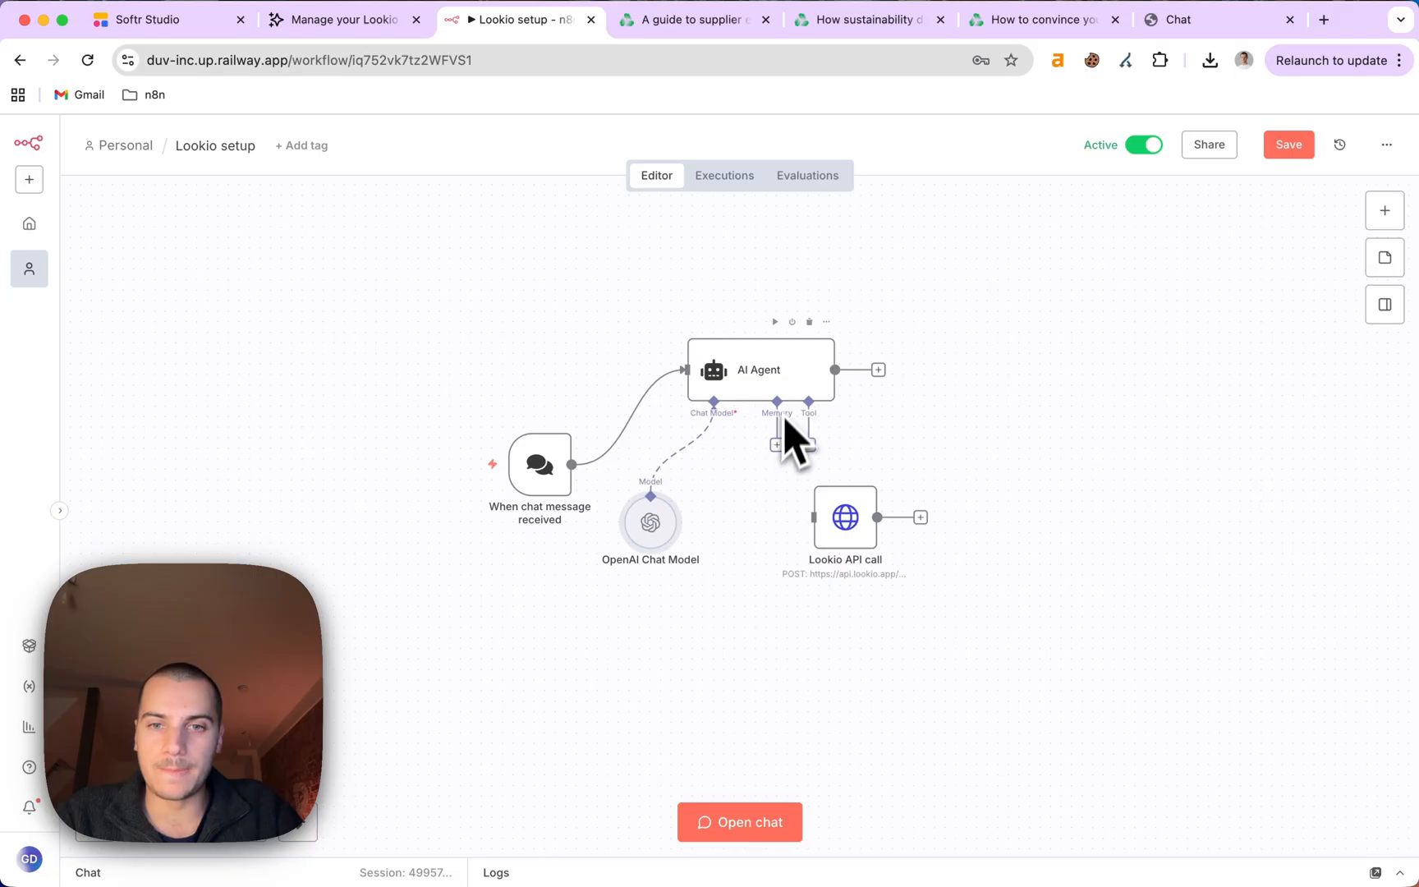
Attach Simple Memory with a context window length of 7 and tidy the nodes below the agent.
click(777, 445)
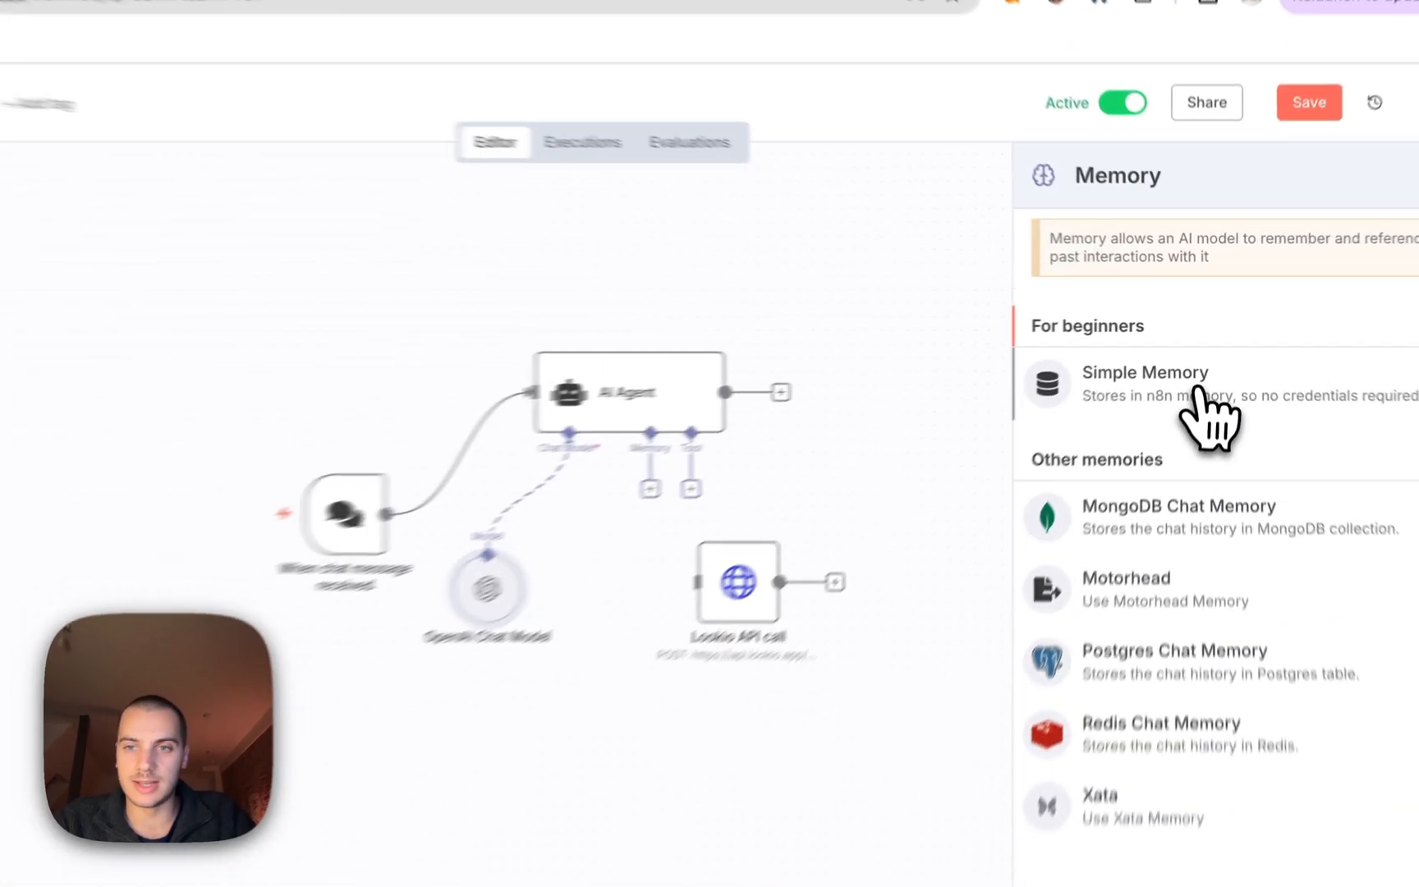
click(1201, 398)
double_click(637, 419)
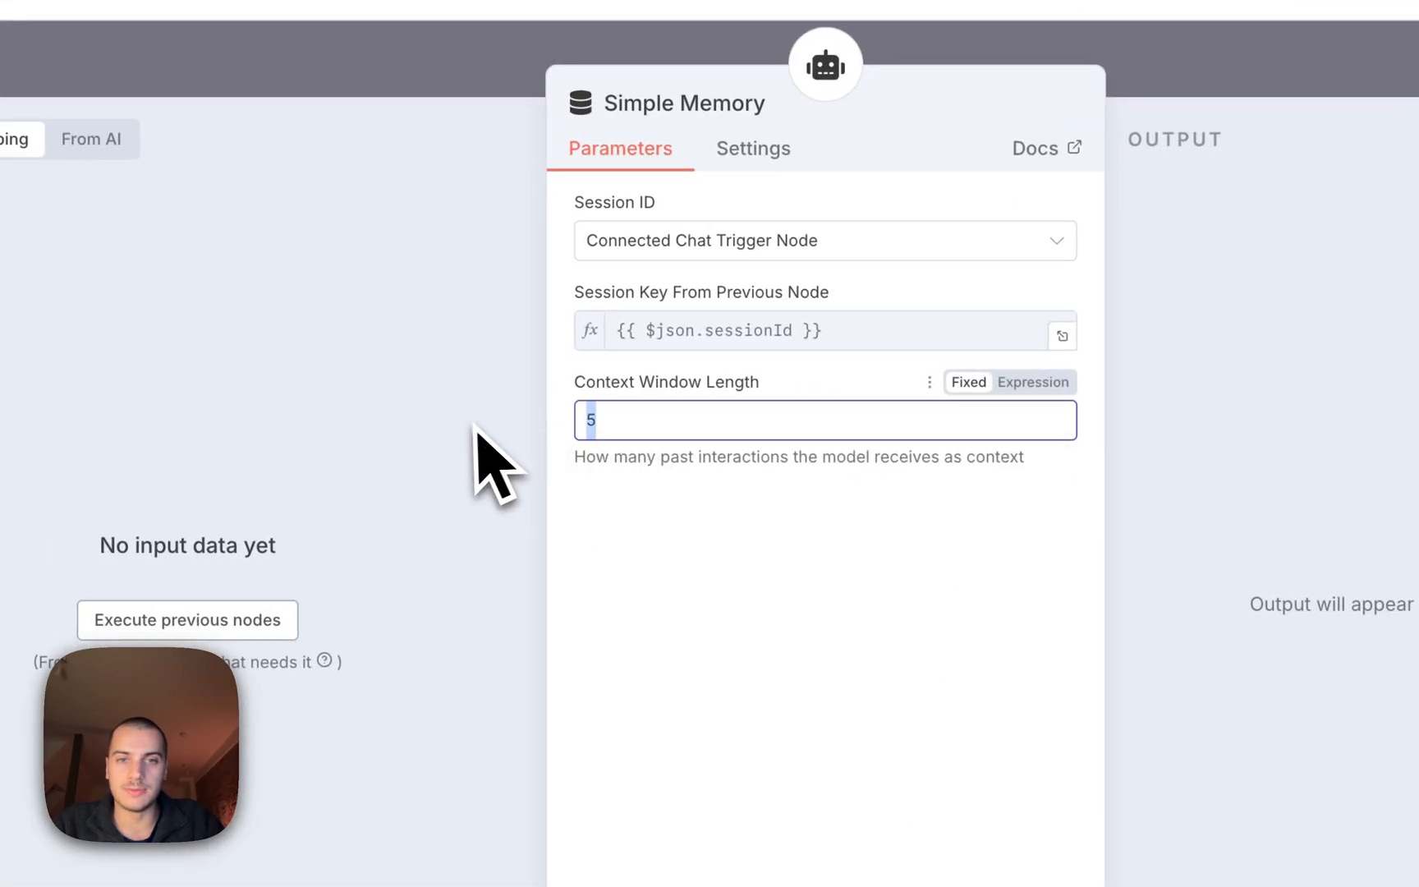
text(7)
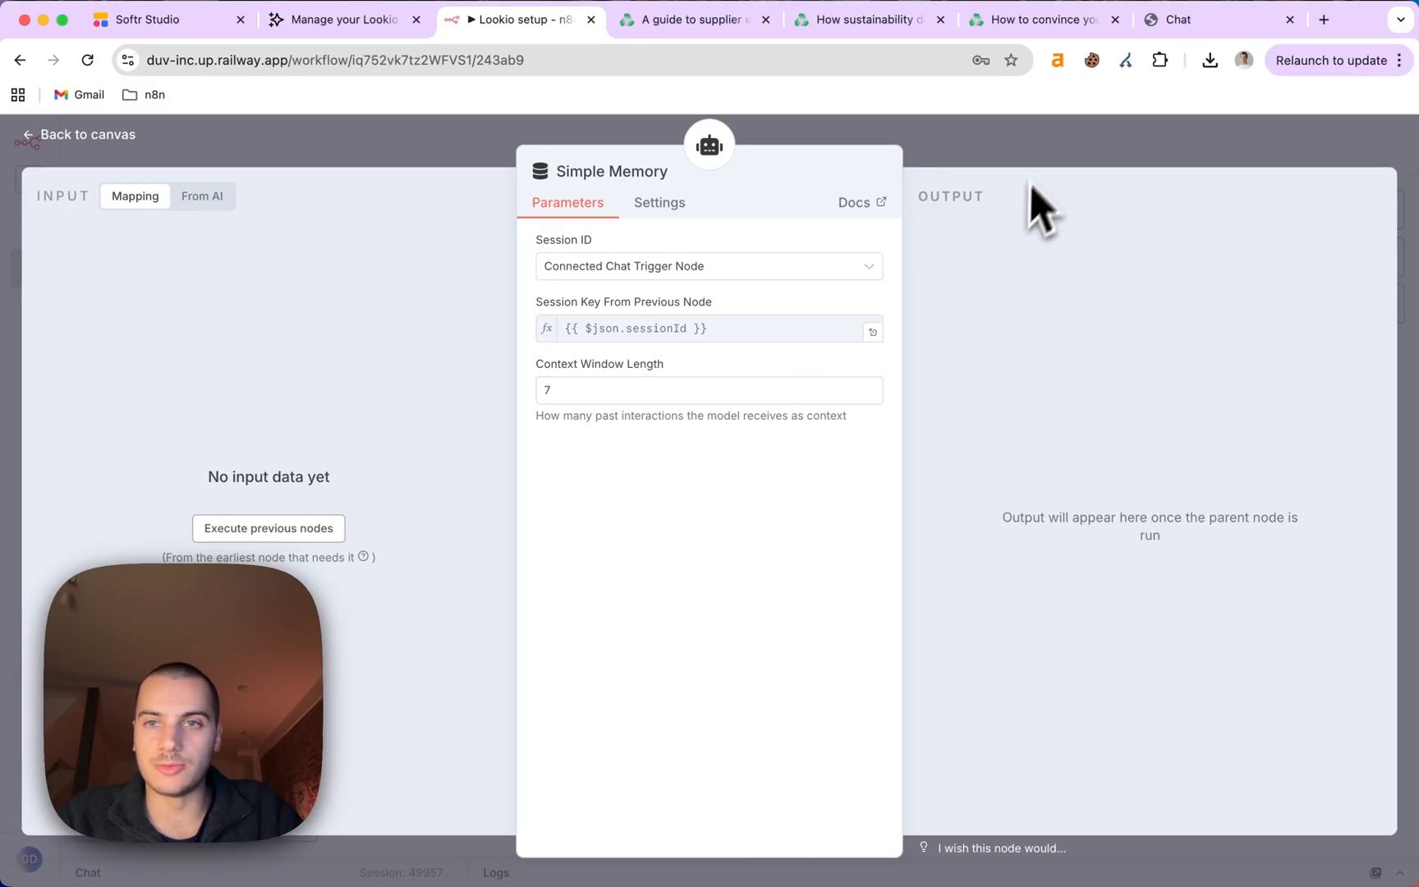
click(1298, 81)
drag(738, 506, 938, 518)
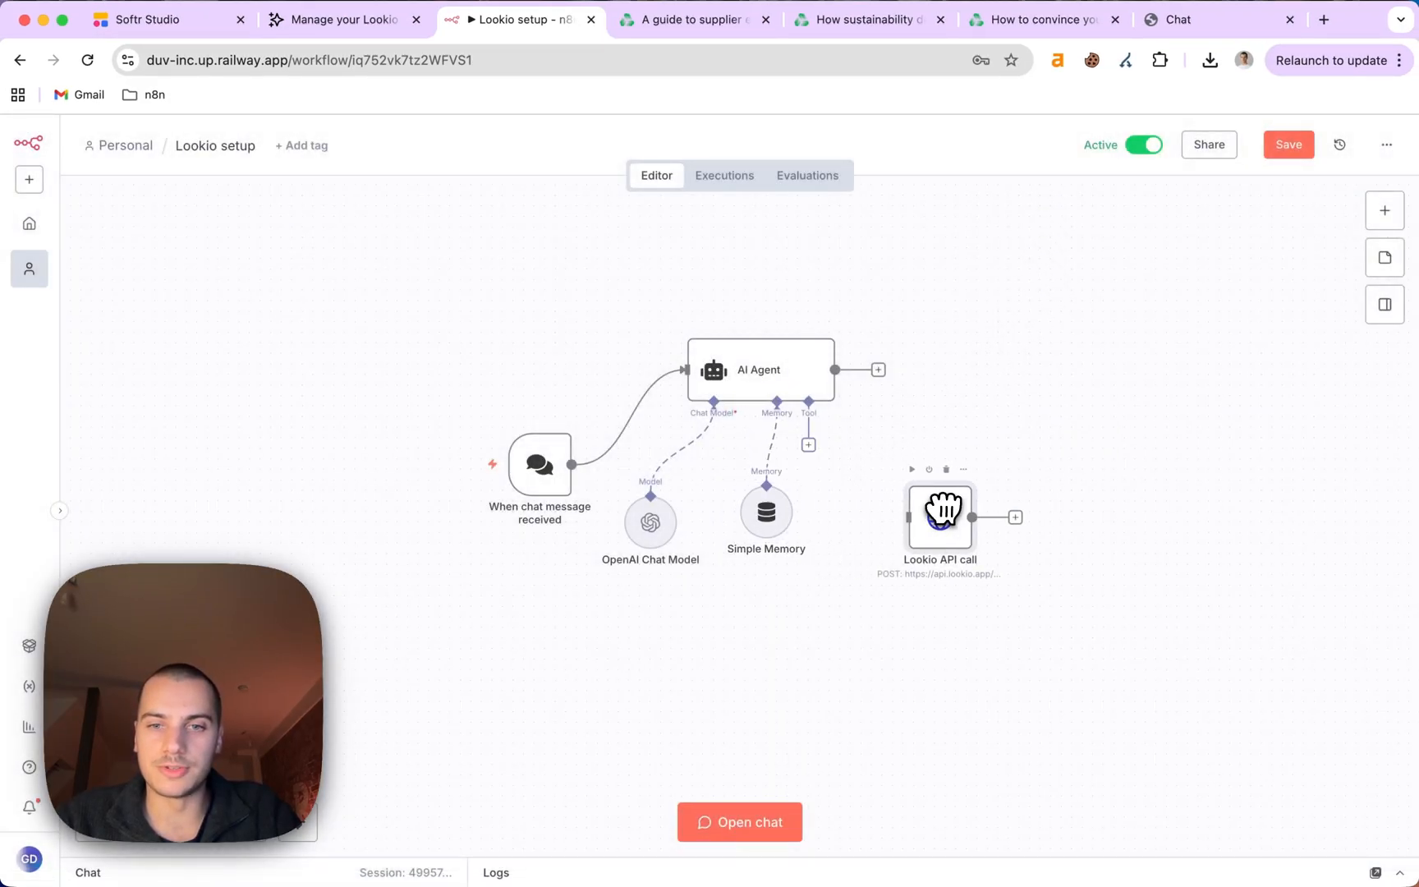
double_click(780, 514)
click(699, 328)
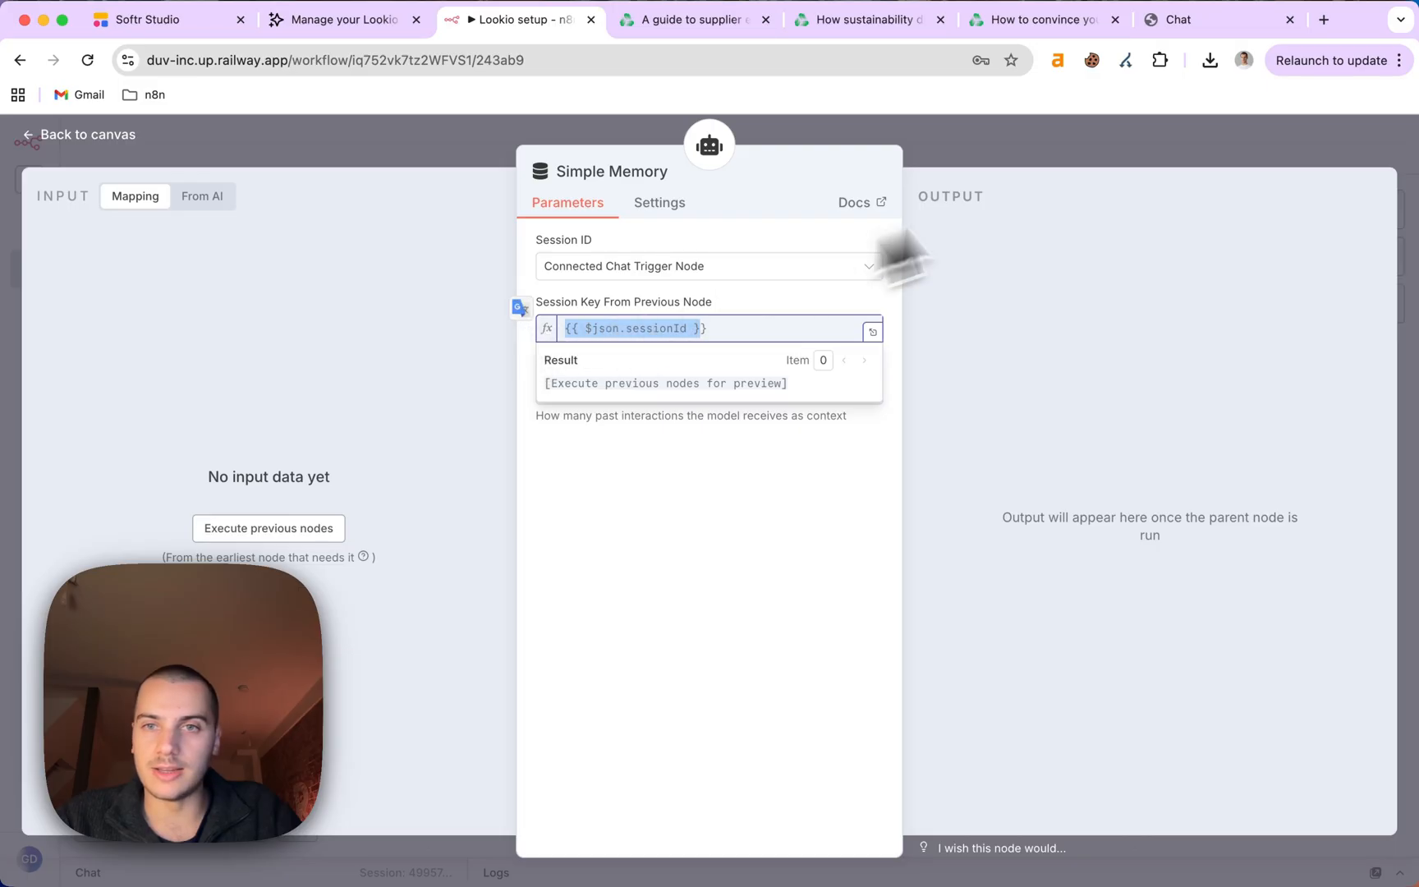
click(1103, 150)
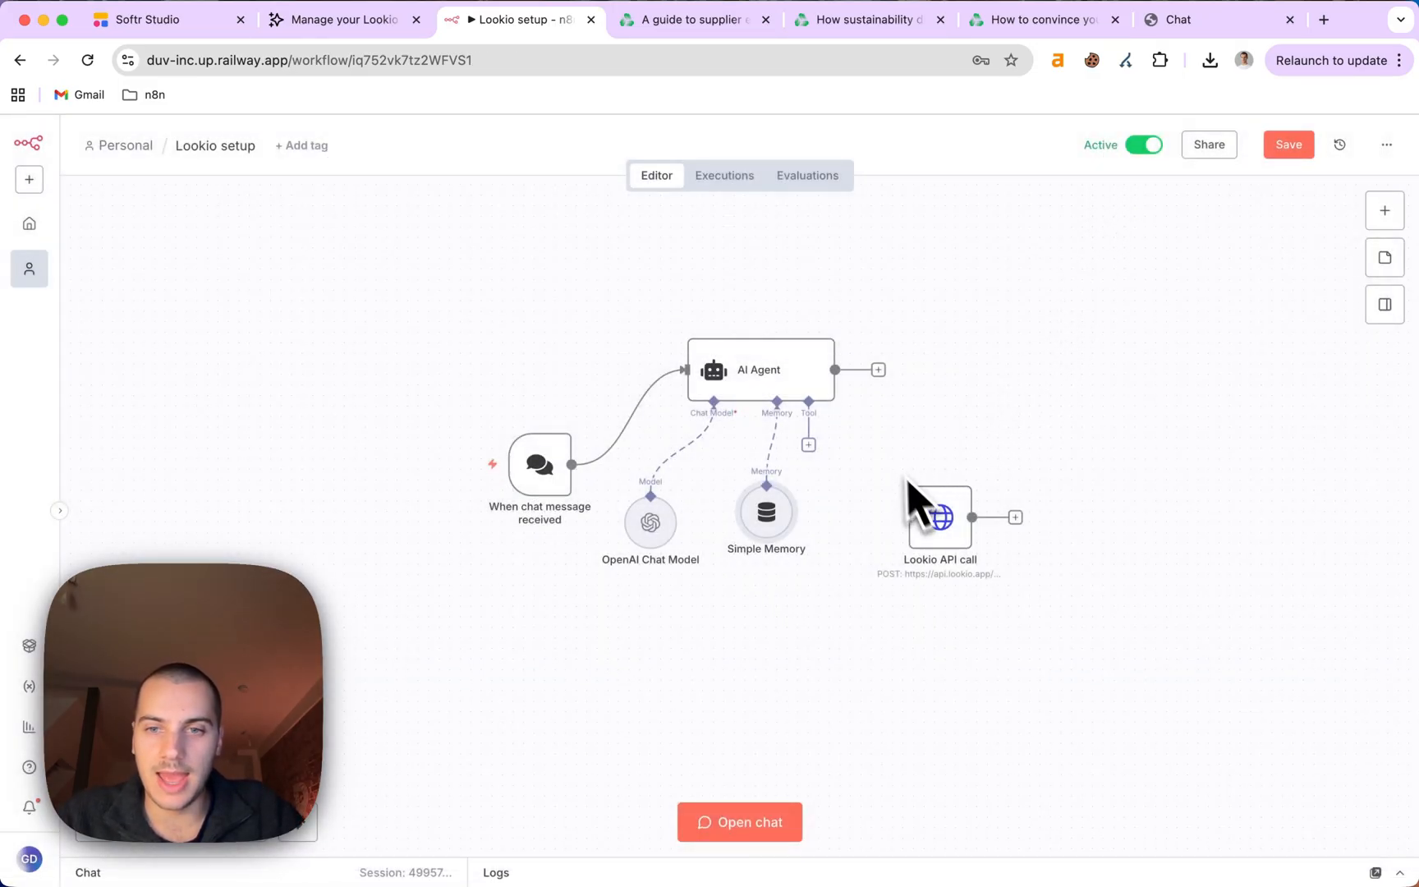
drag(926, 507, 906, 538)
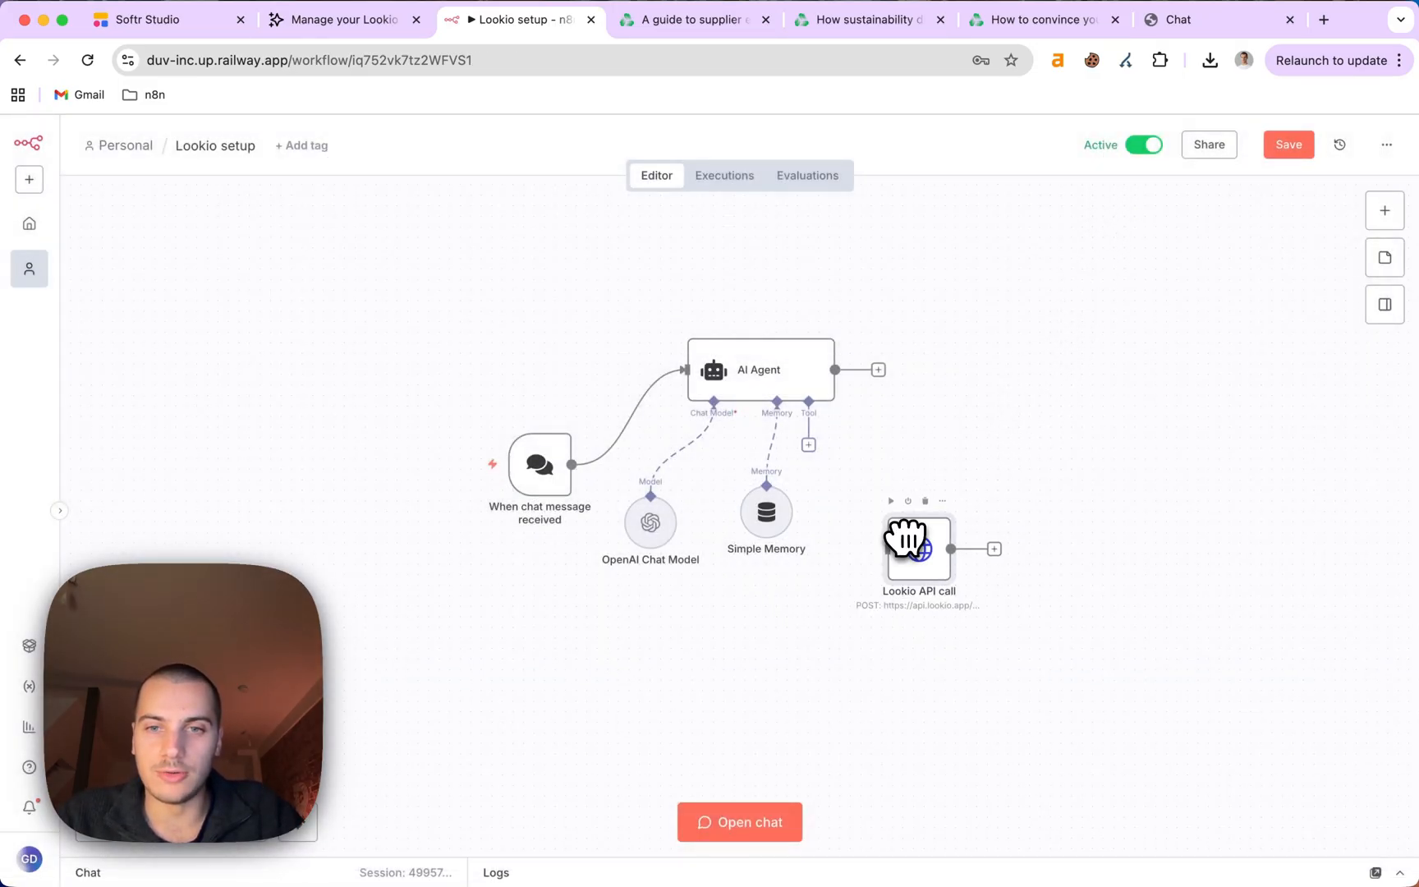
Add an HTTP Request Tool to the agent's Tool input.
click(810, 445)
text(ht)
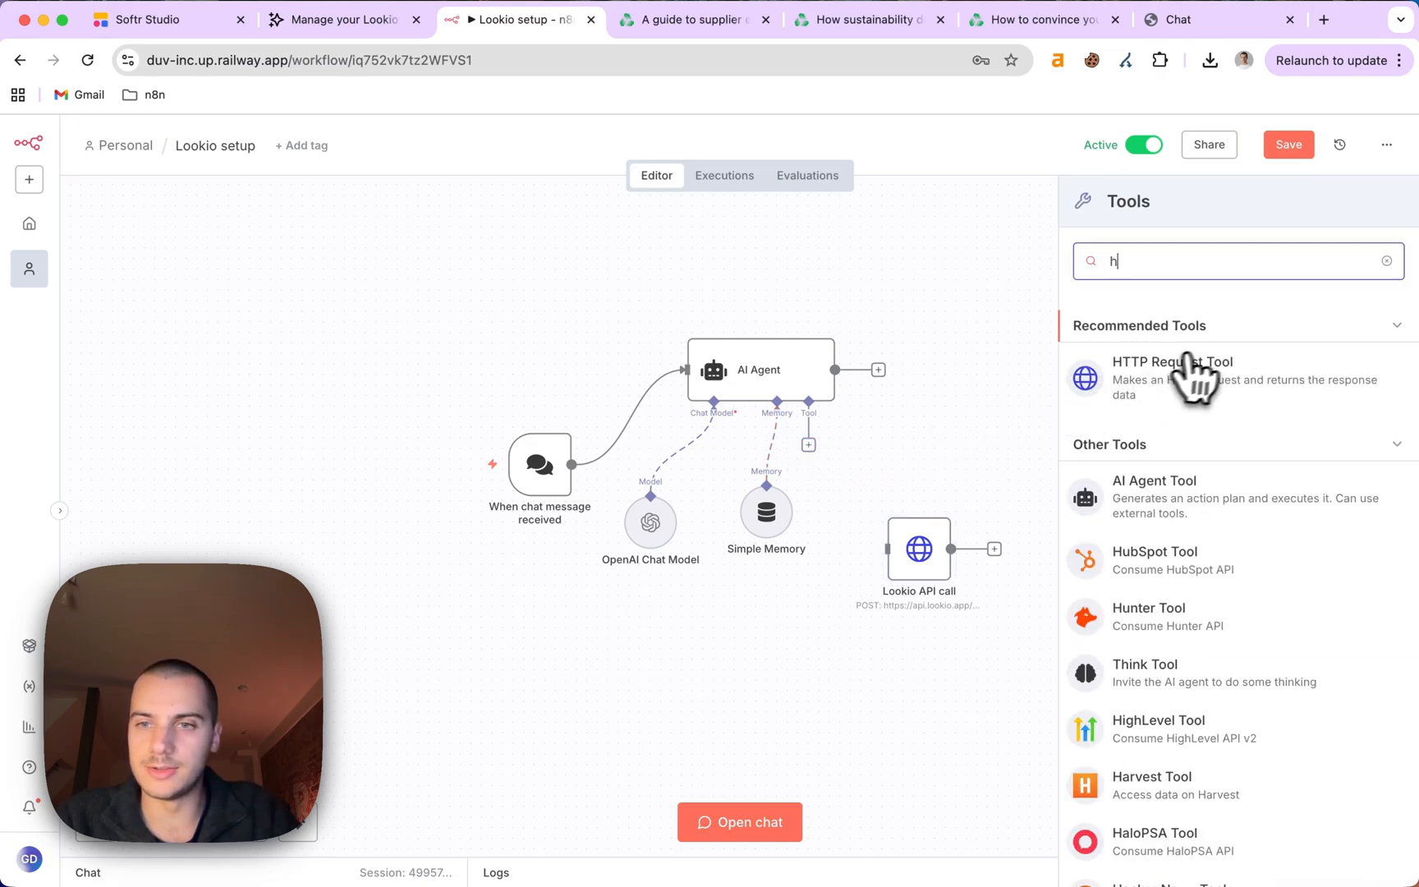
click(1191, 368)
click(1010, 161)
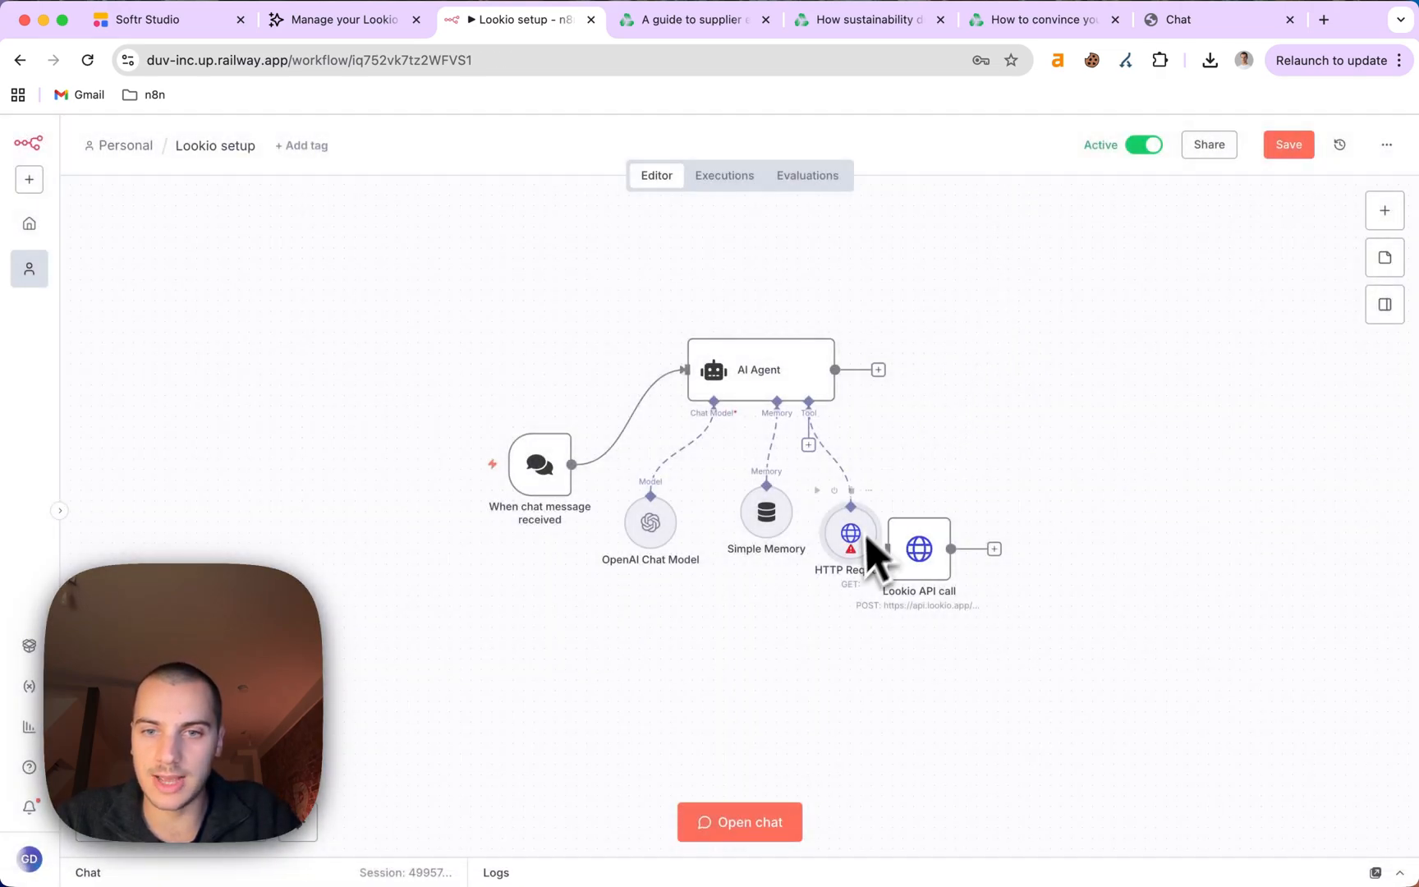
drag(869, 542, 906, 471)
Copy the Decarbonization bot assistant's curl command from its API details in Lookio.
click(345, 20)
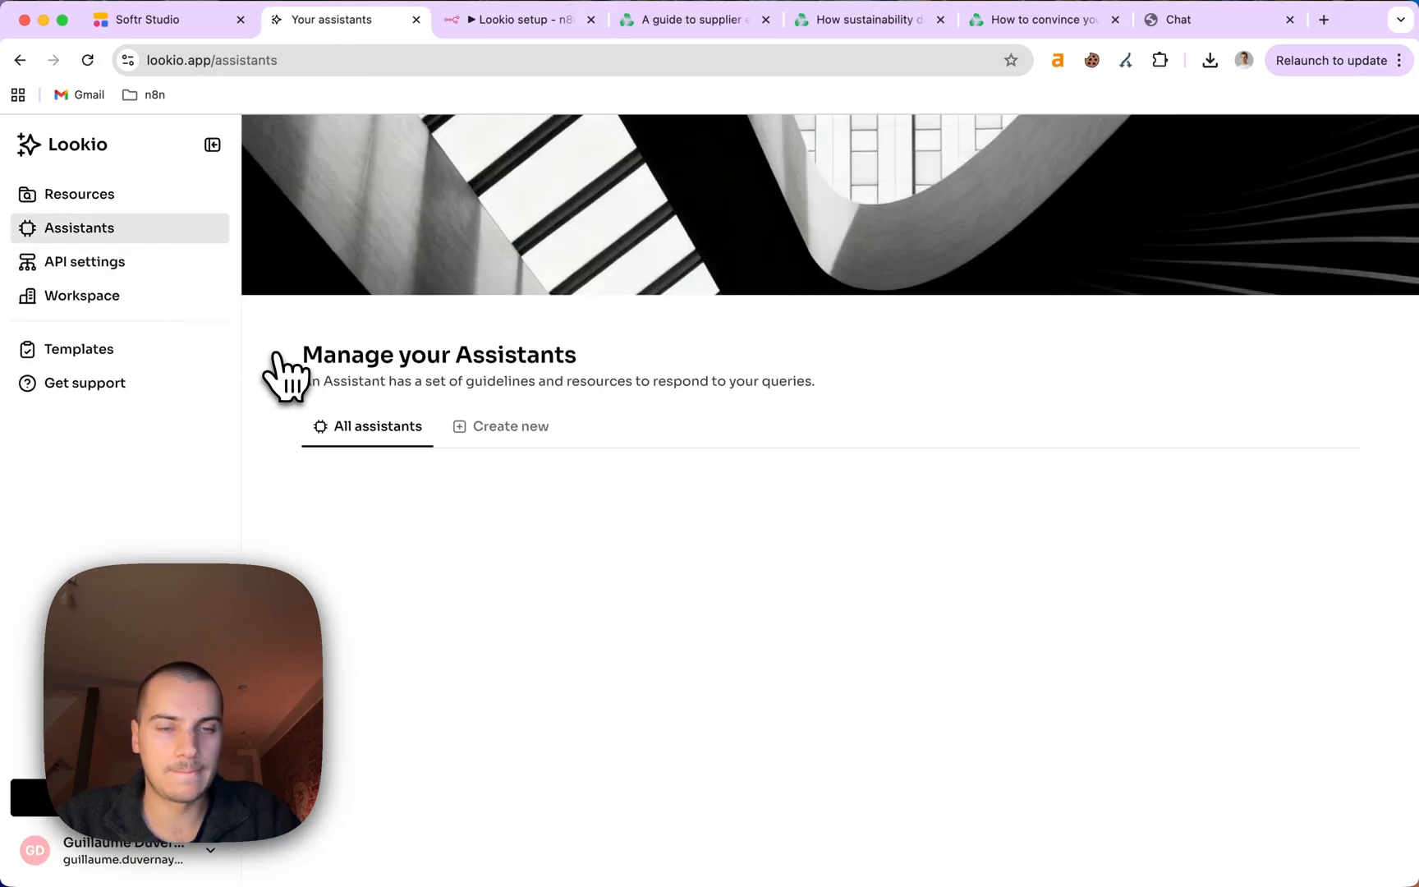
click(425, 726)
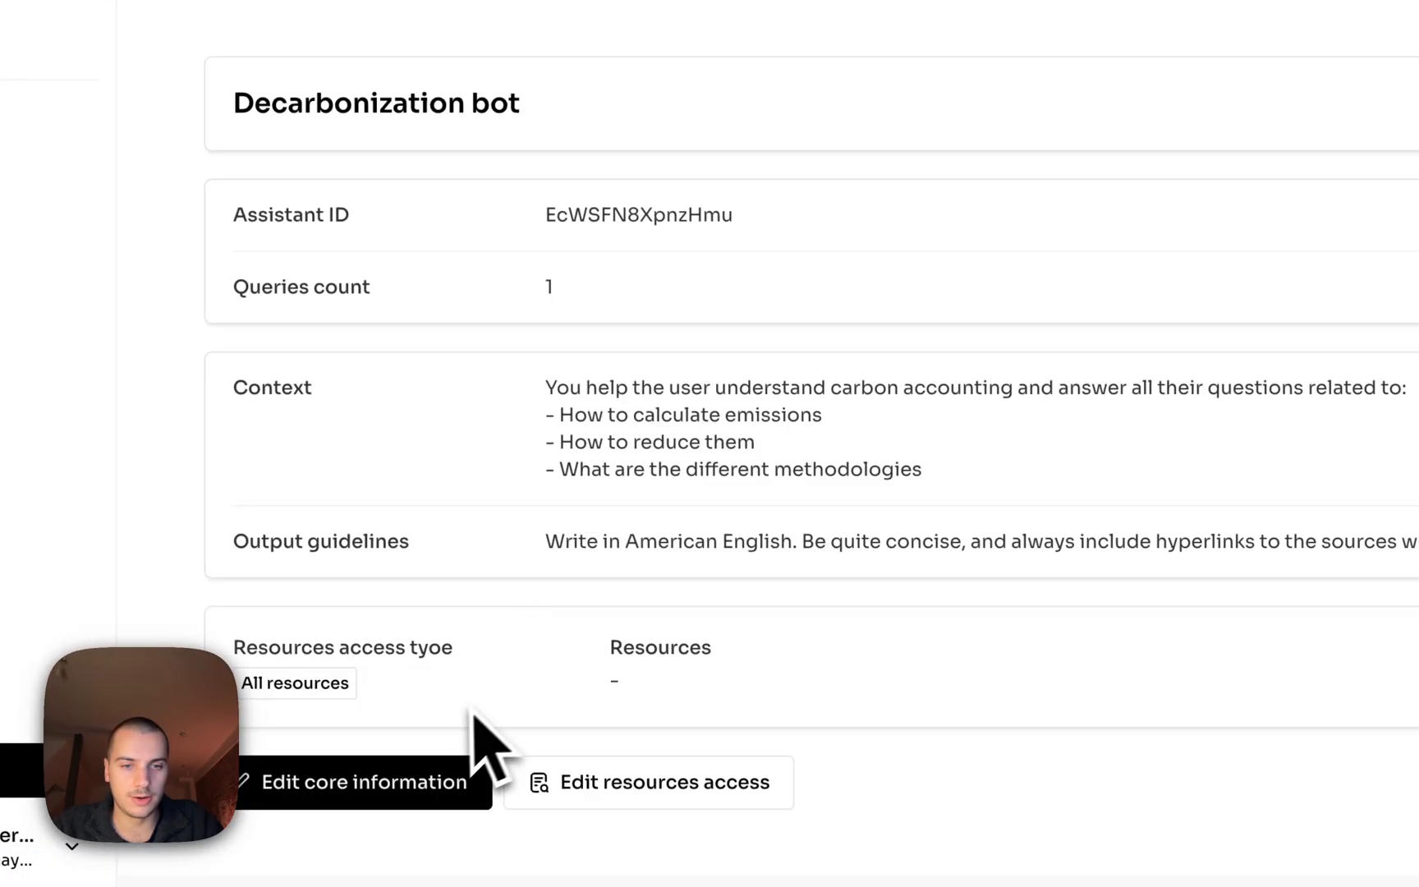
scroll(474, 754, down, 7)
click(452, 493)
scroll(509, 575, down, 4)
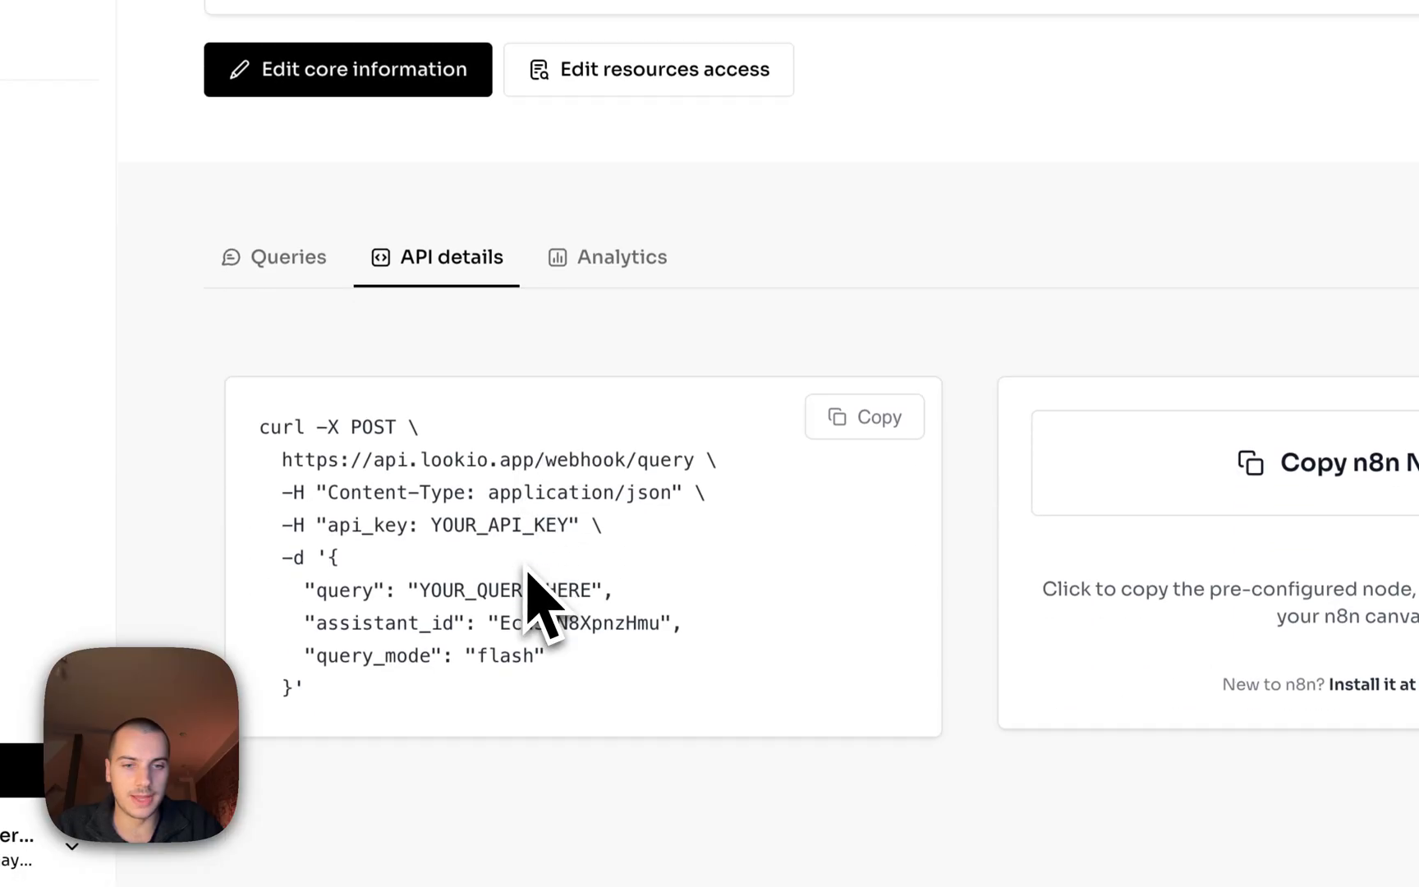
click(858, 373)
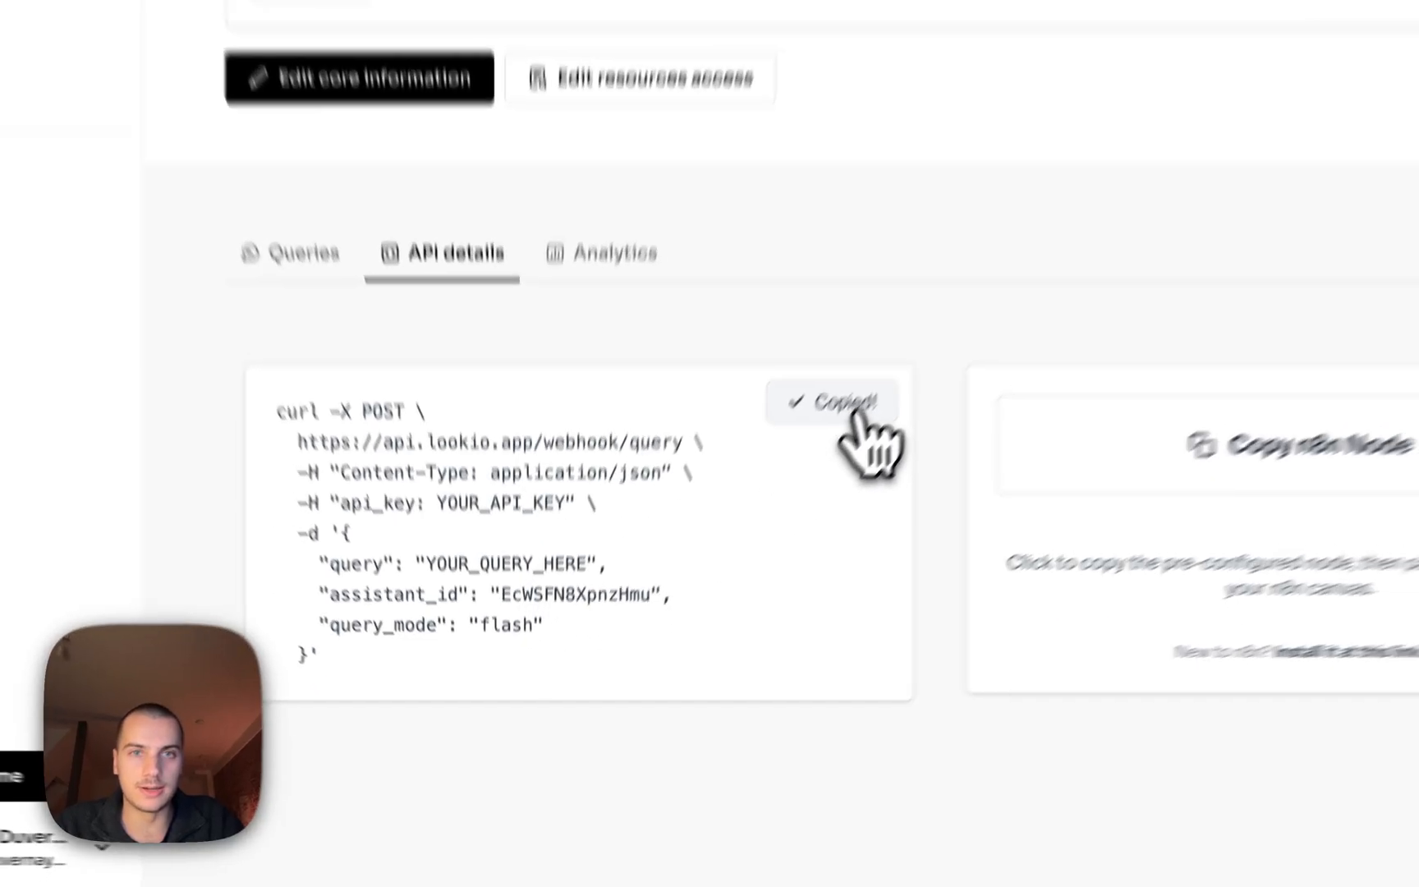
Fill the HTTP Request tool by importing the copied Lookio curl command.
click(525, 19)
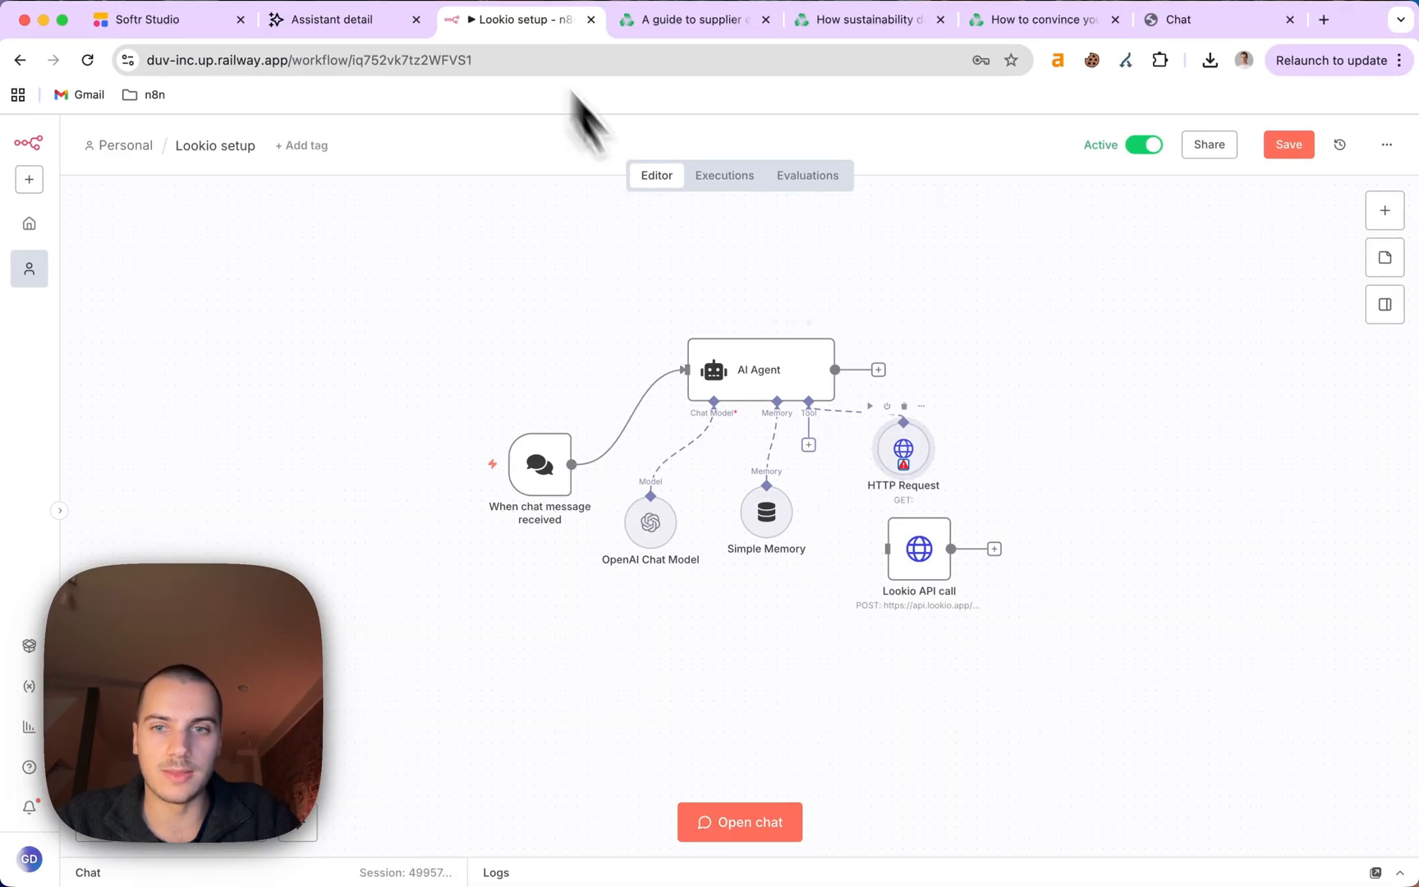
double_click(908, 460)
click(848, 328)
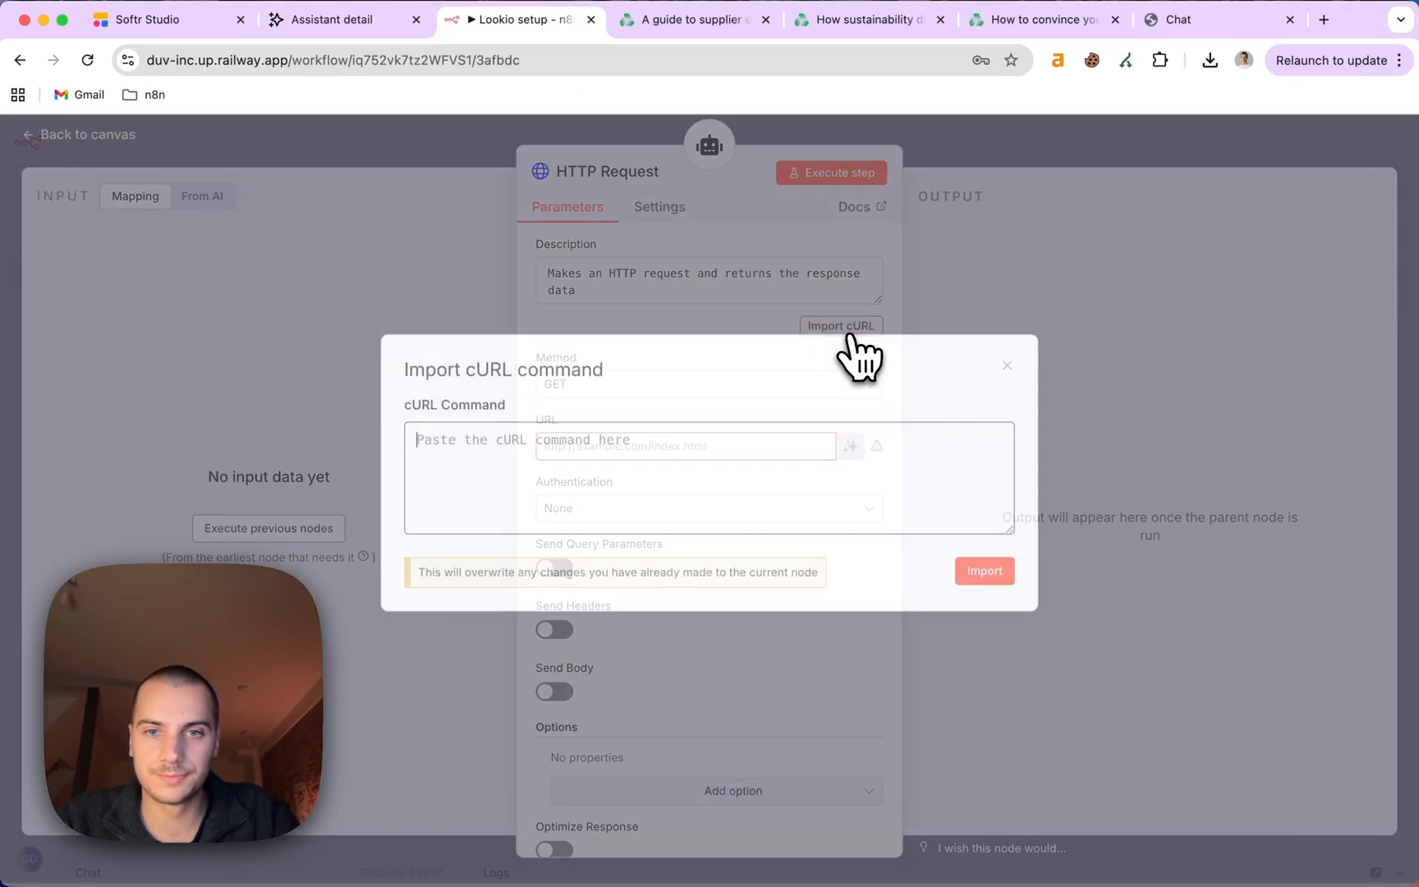
key(super+v)
click(984, 576)
scroll(839, 532, down, 3)
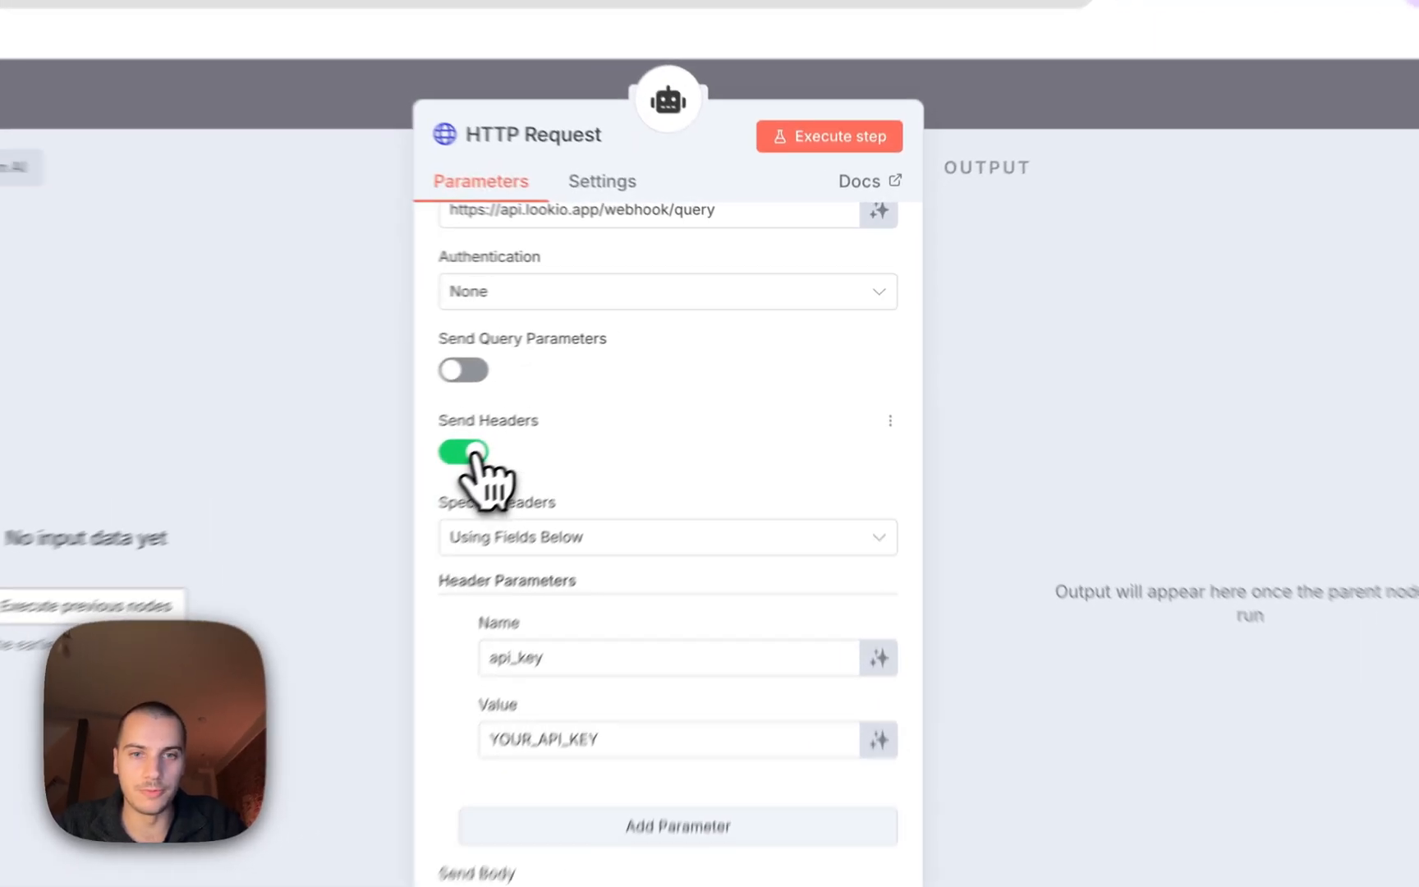
Turn off the plain api_key header and set Authentication to Generic Credential Type.
click(472, 453)
click(636, 292)
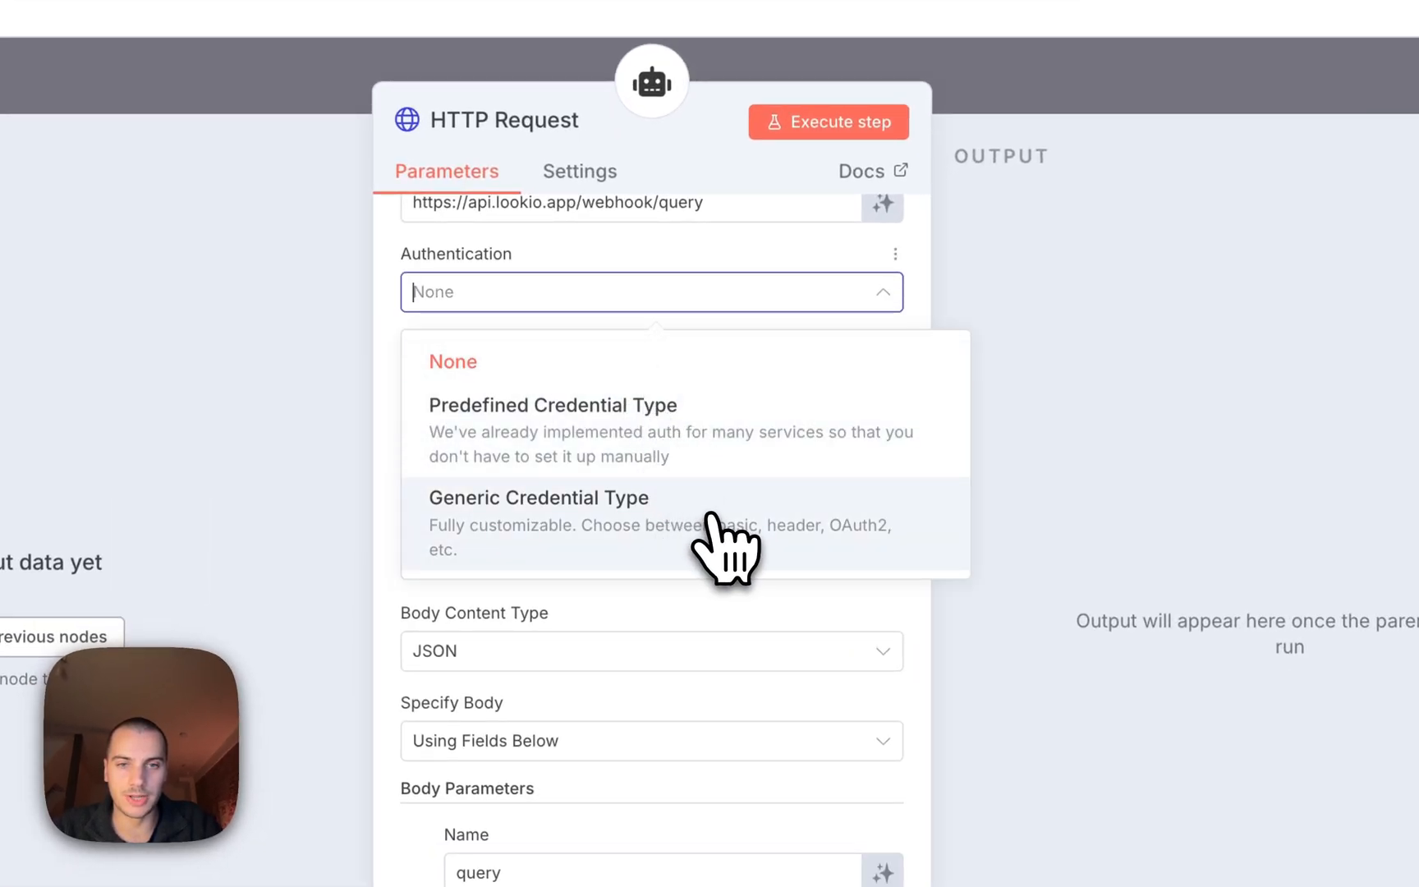
click(713, 517)
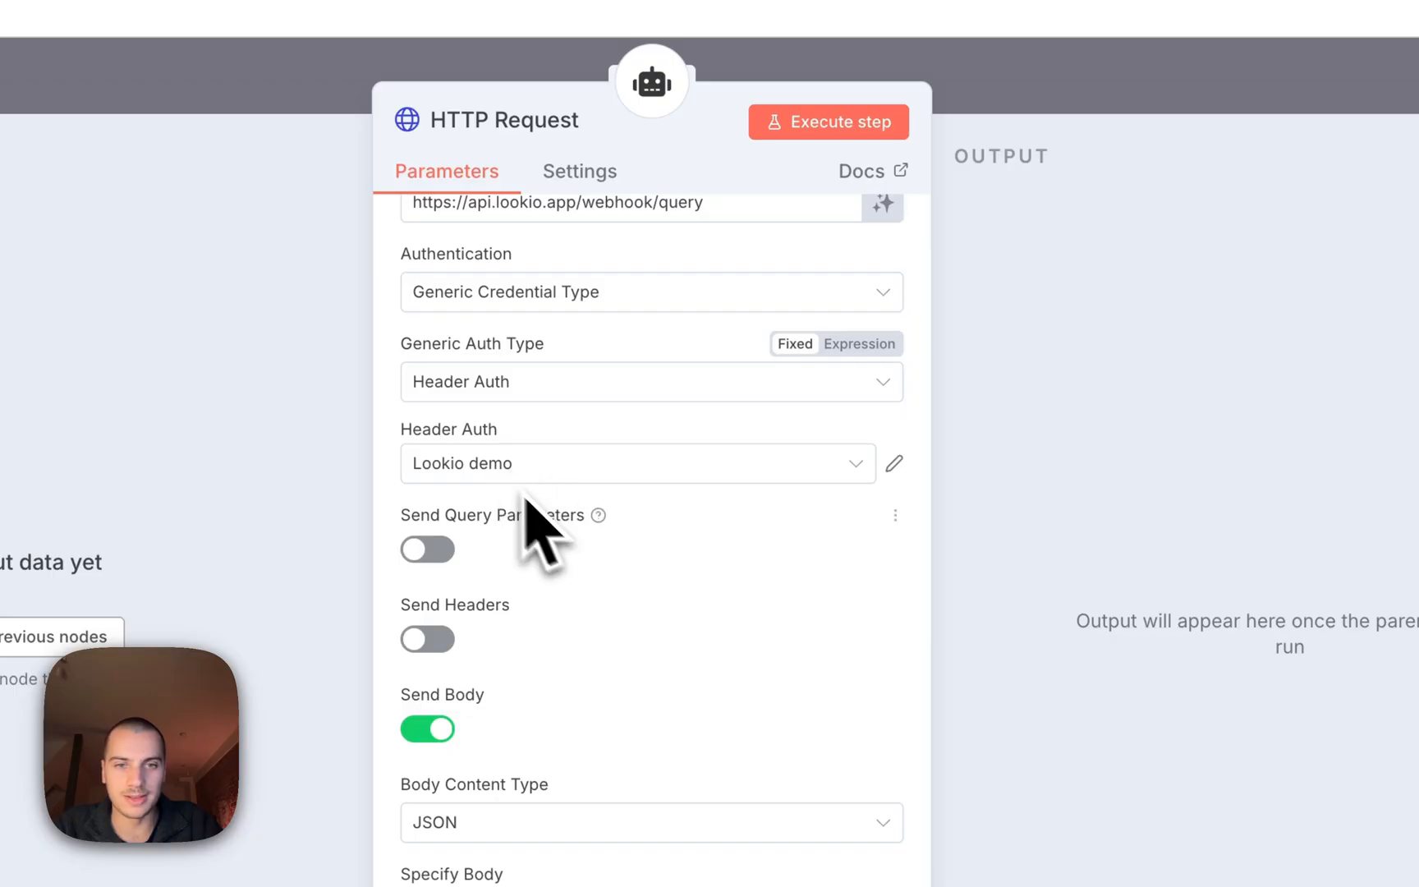
scroll(573, 574, down, 8)
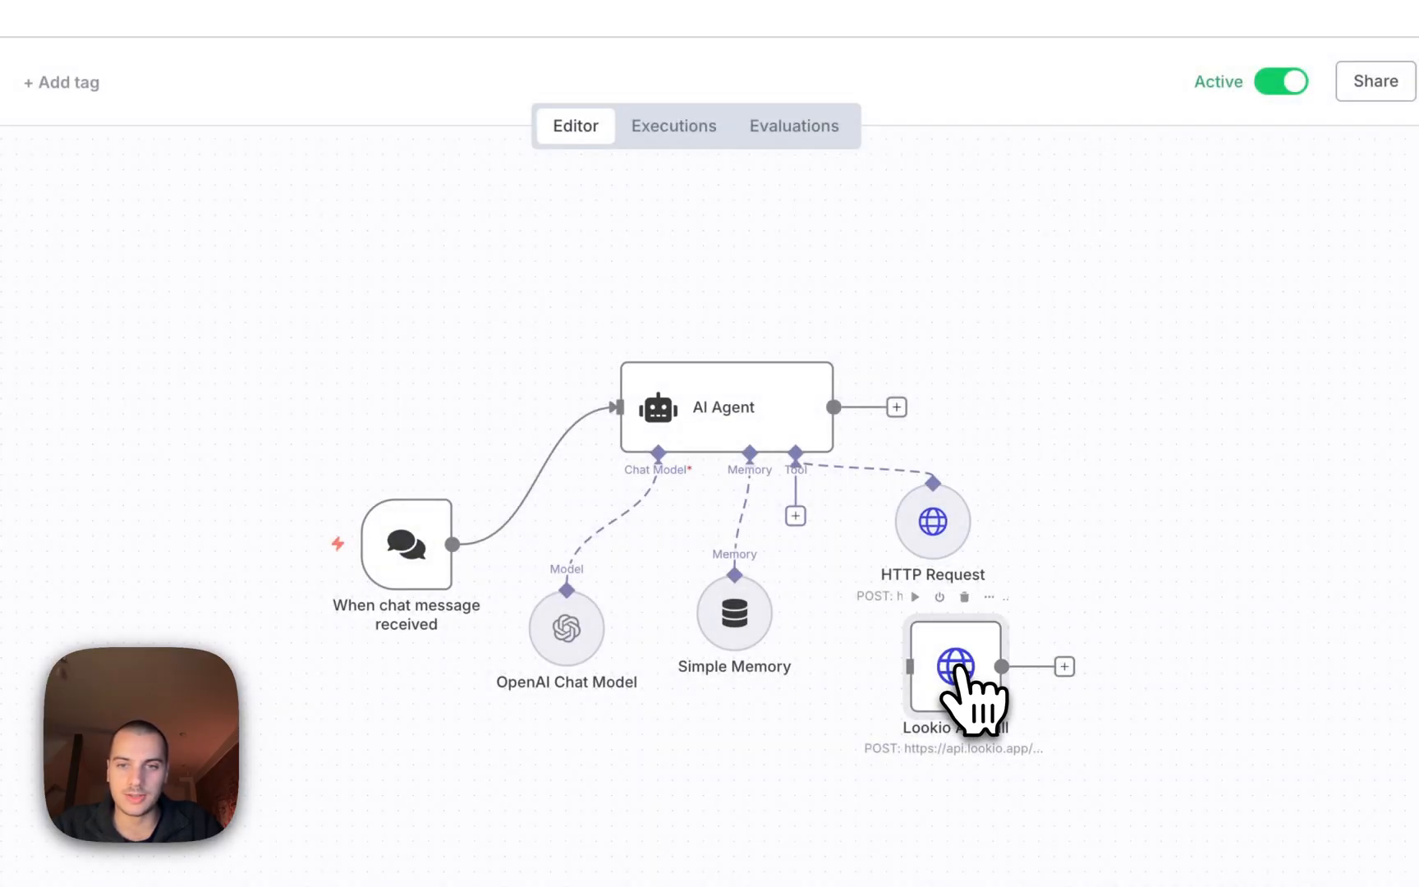
Delete the old Lookio API call node and rename the HTTP Request tool 'Knowledge retrieval'.
key(Delete)
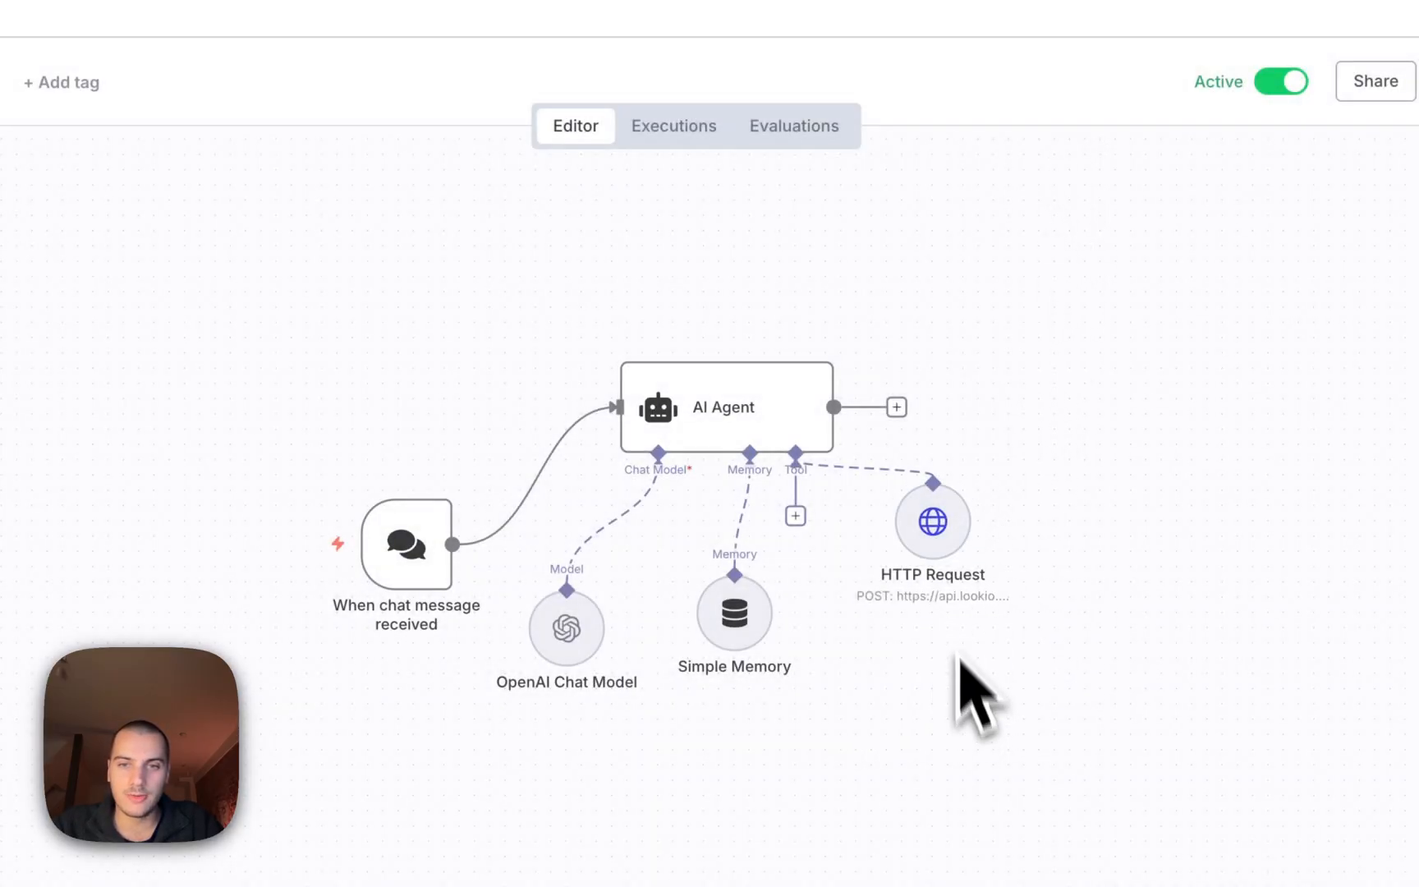
drag(933, 524, 948, 710)
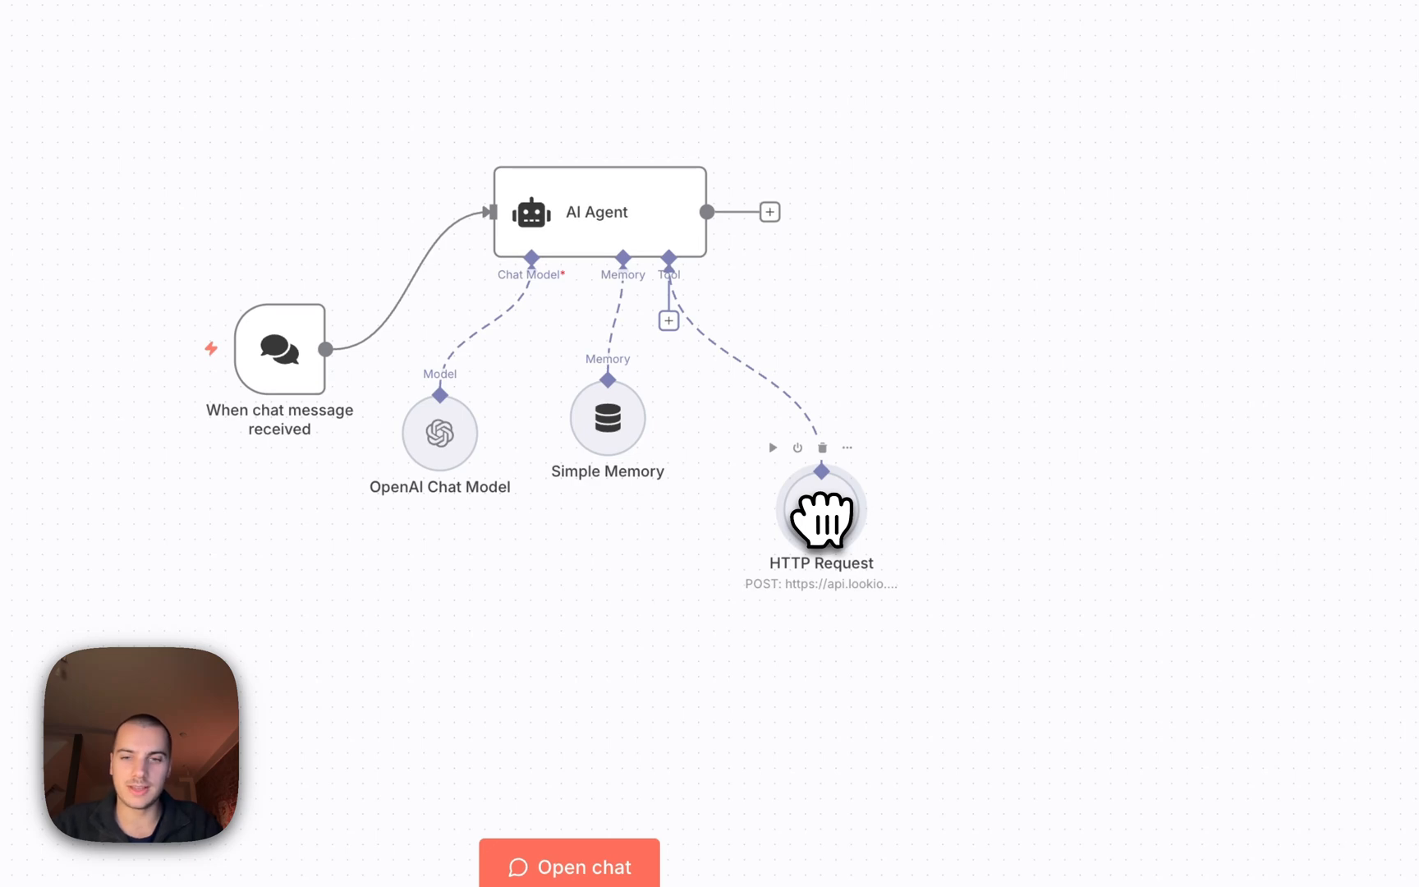
key(F2)
text(L)
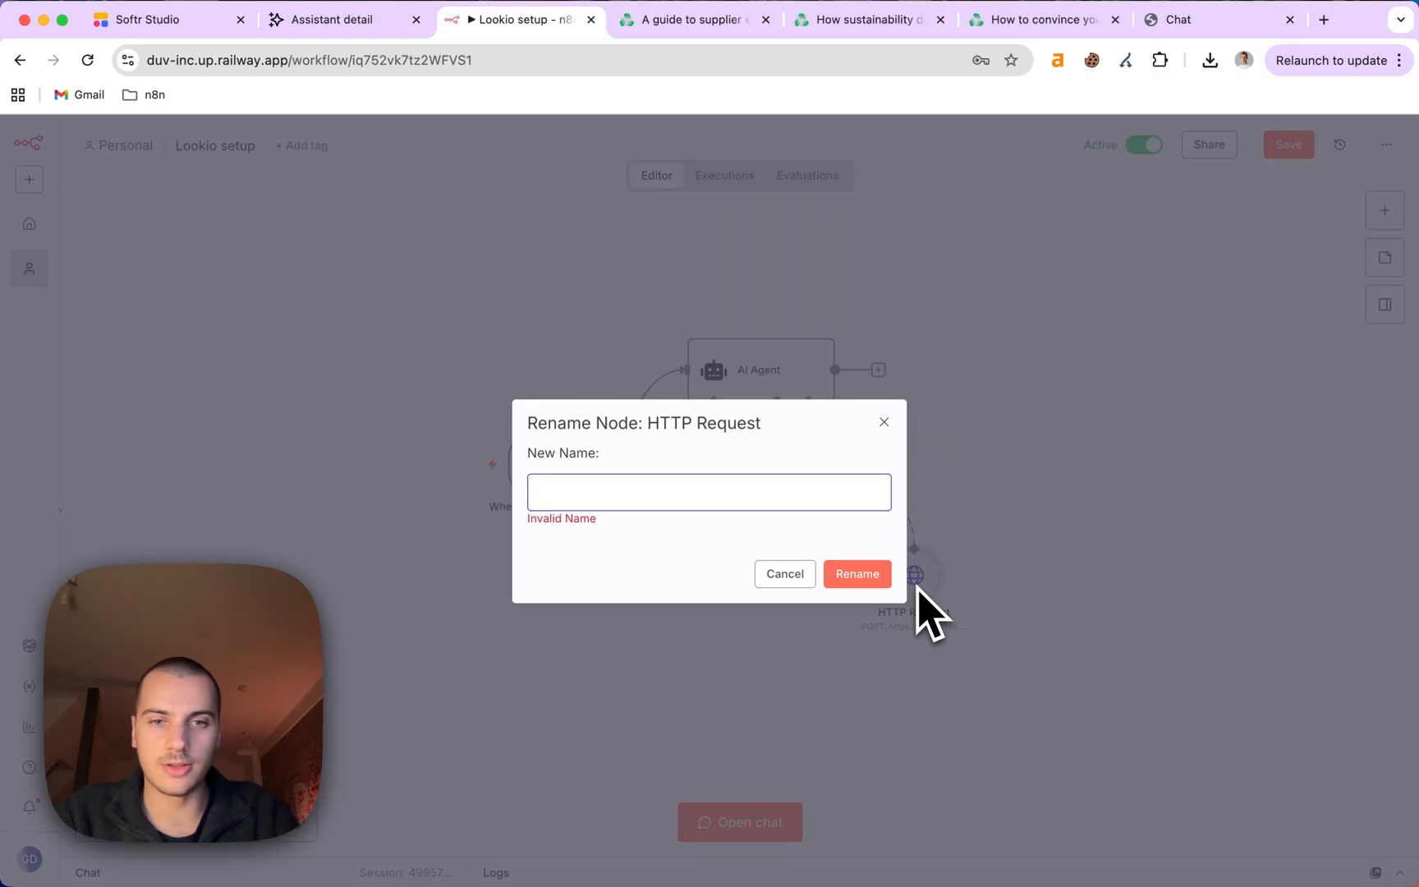
text(nowledge retriea)
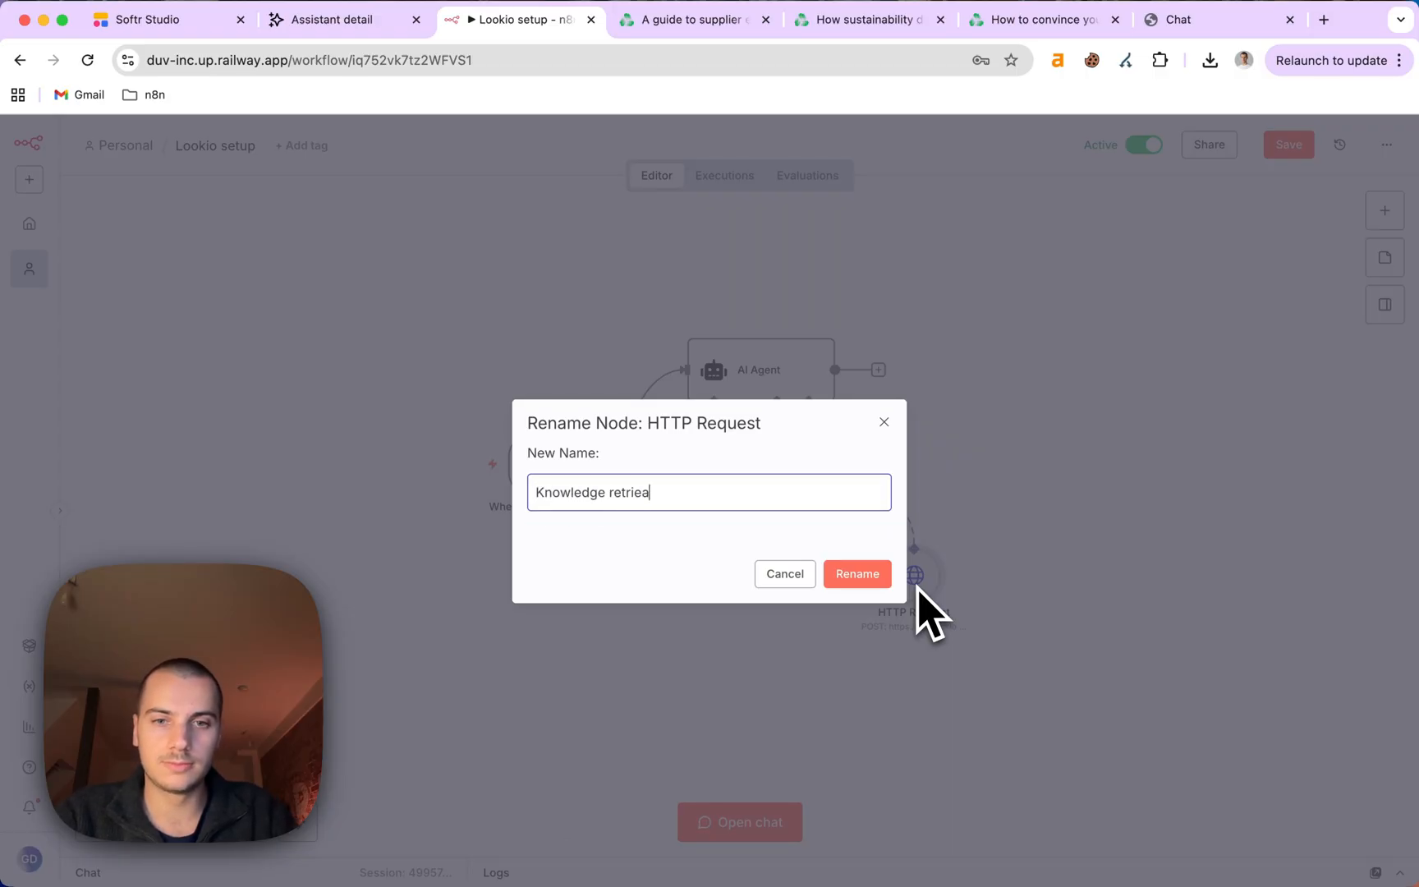
key(BackSpace)
text(val)
key(super+a)
click(857, 573)
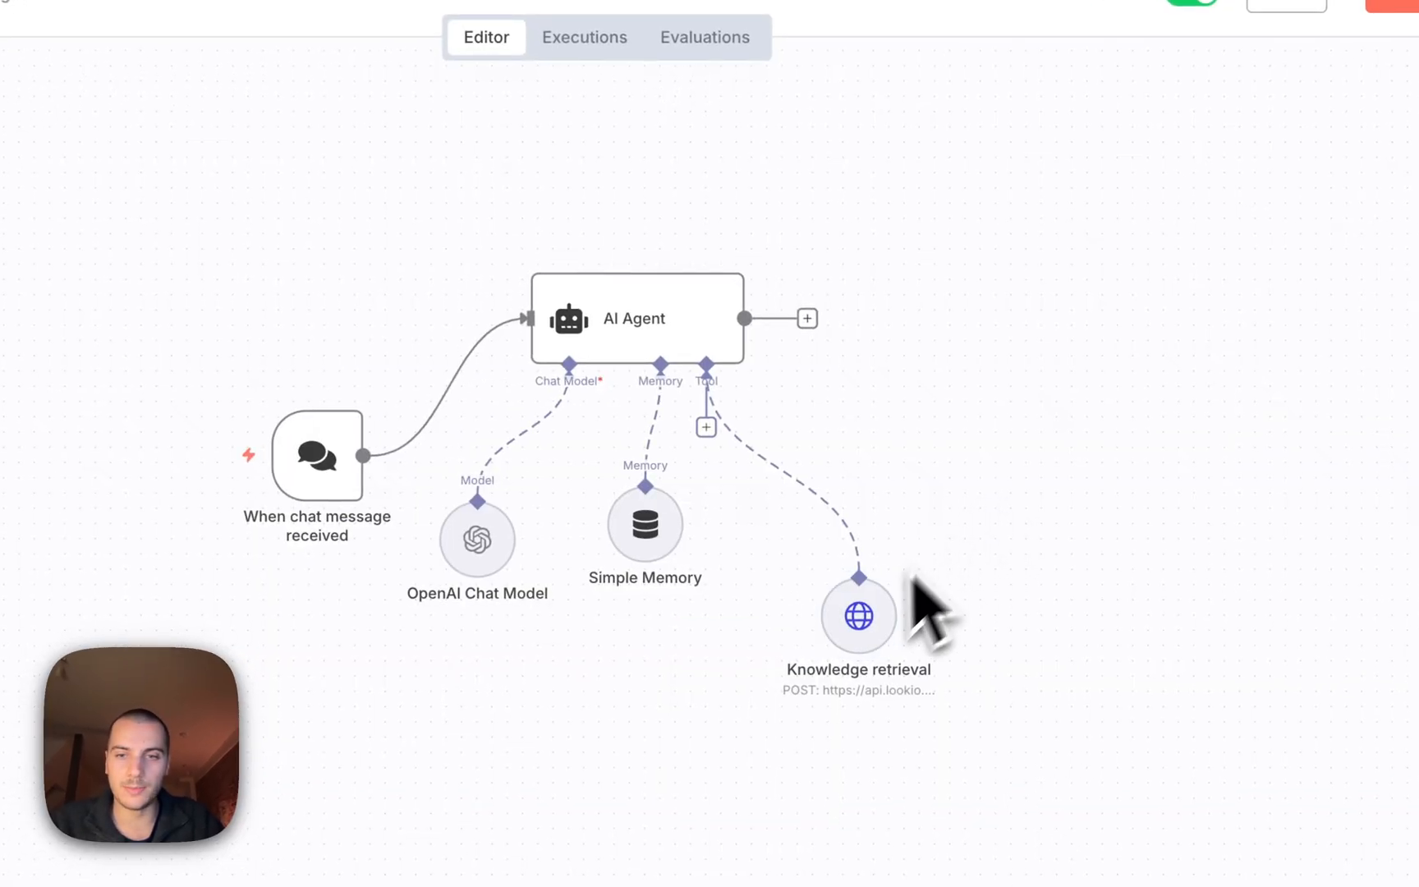
drag(862, 612, 866, 526)
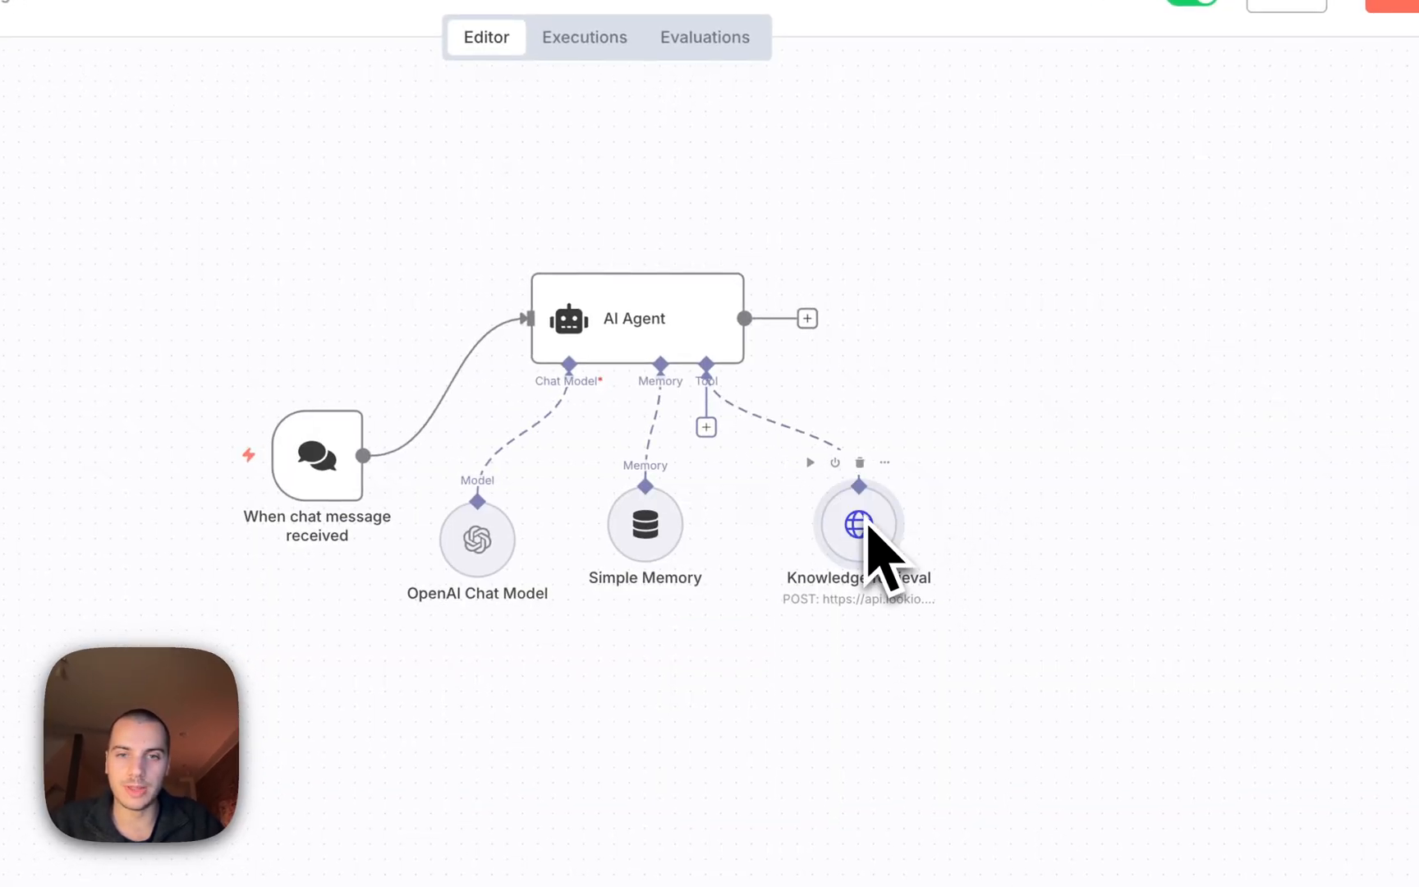
Add a System Message option to the AI Agent as an expression and open its editor.
double_click(634, 327)
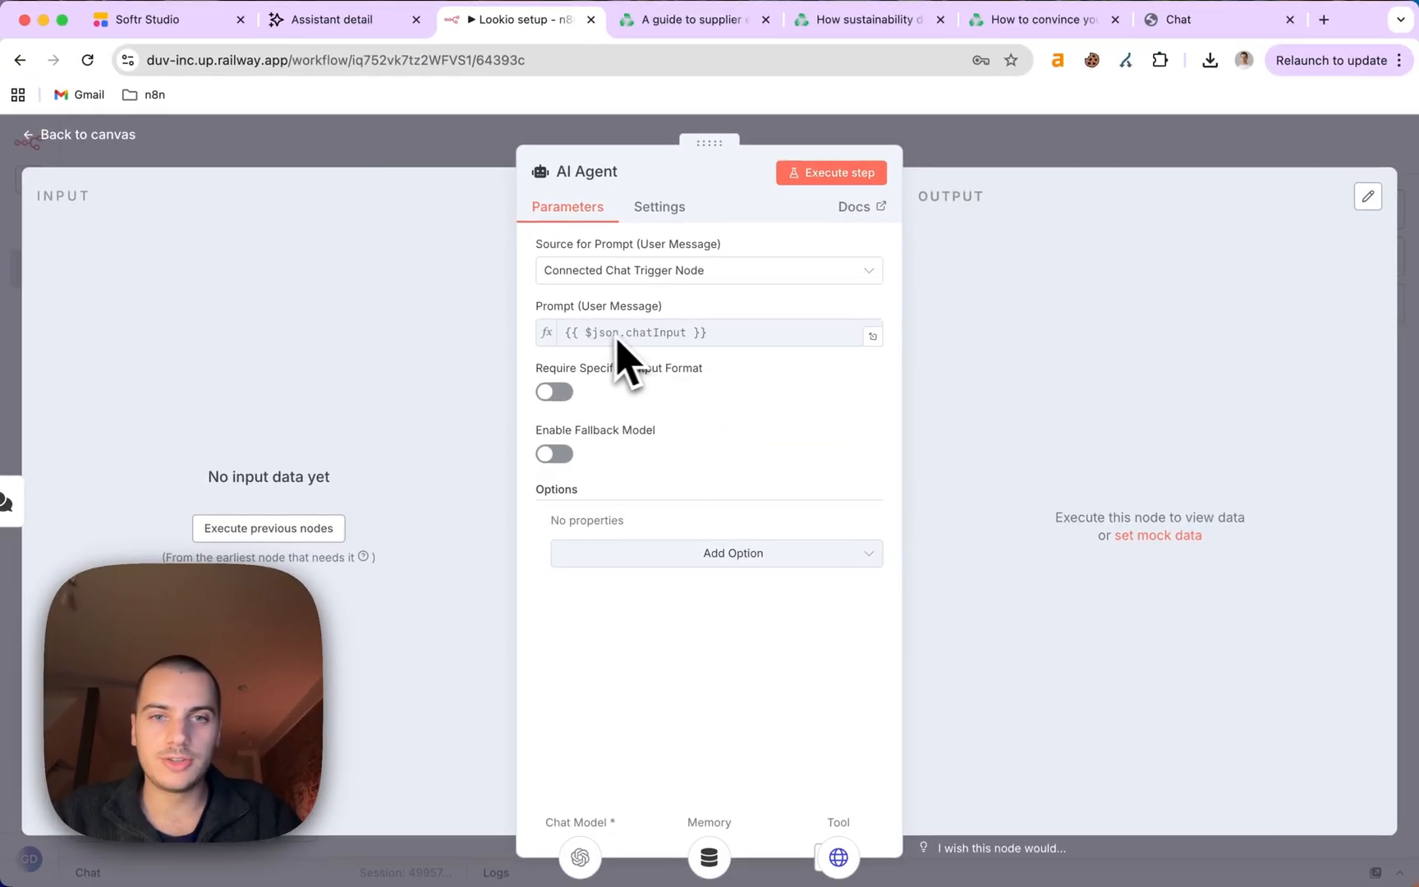
click(467, 144)
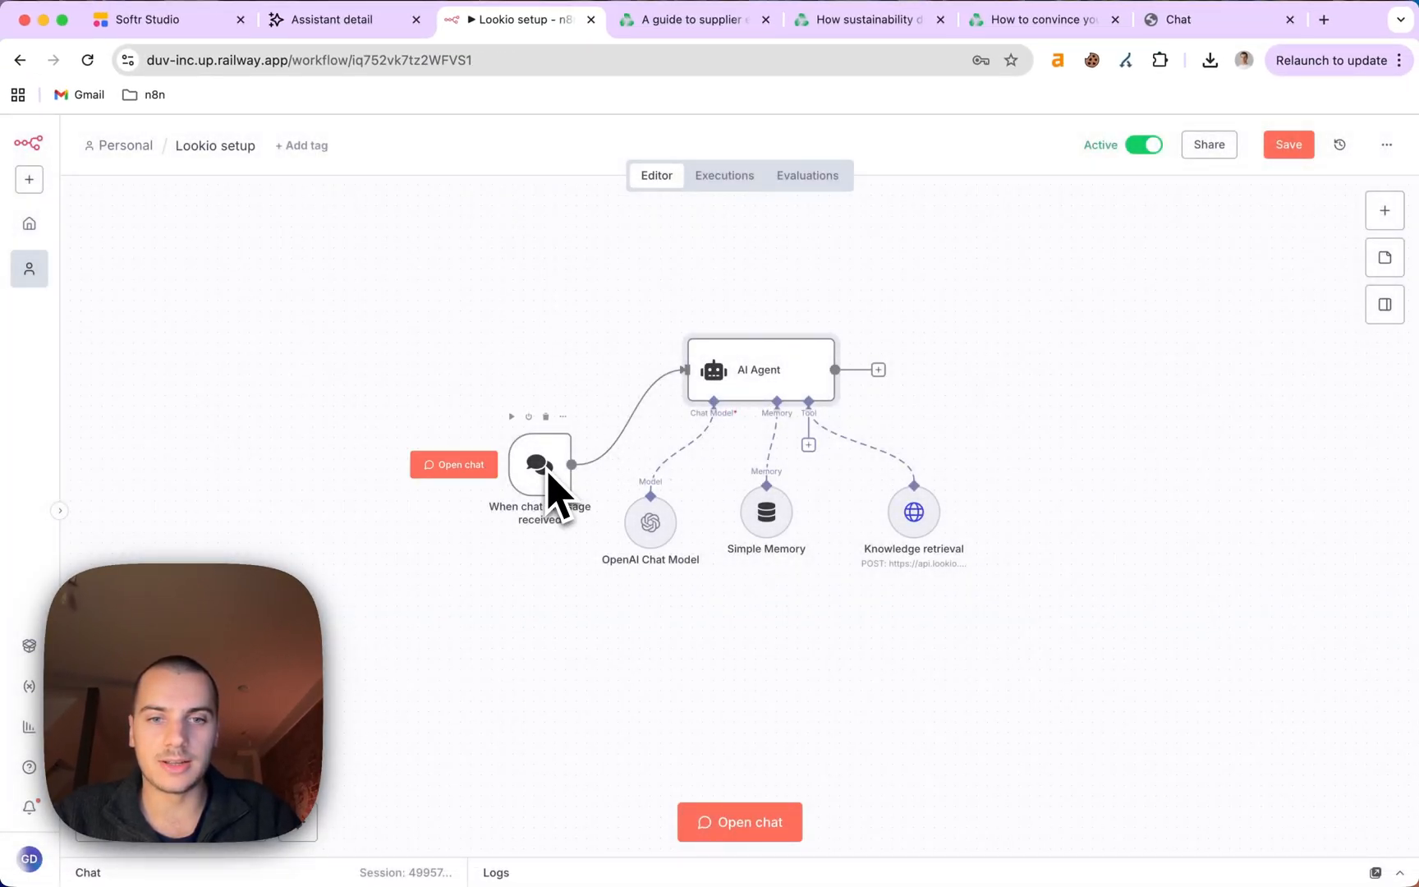
double_click(754, 379)
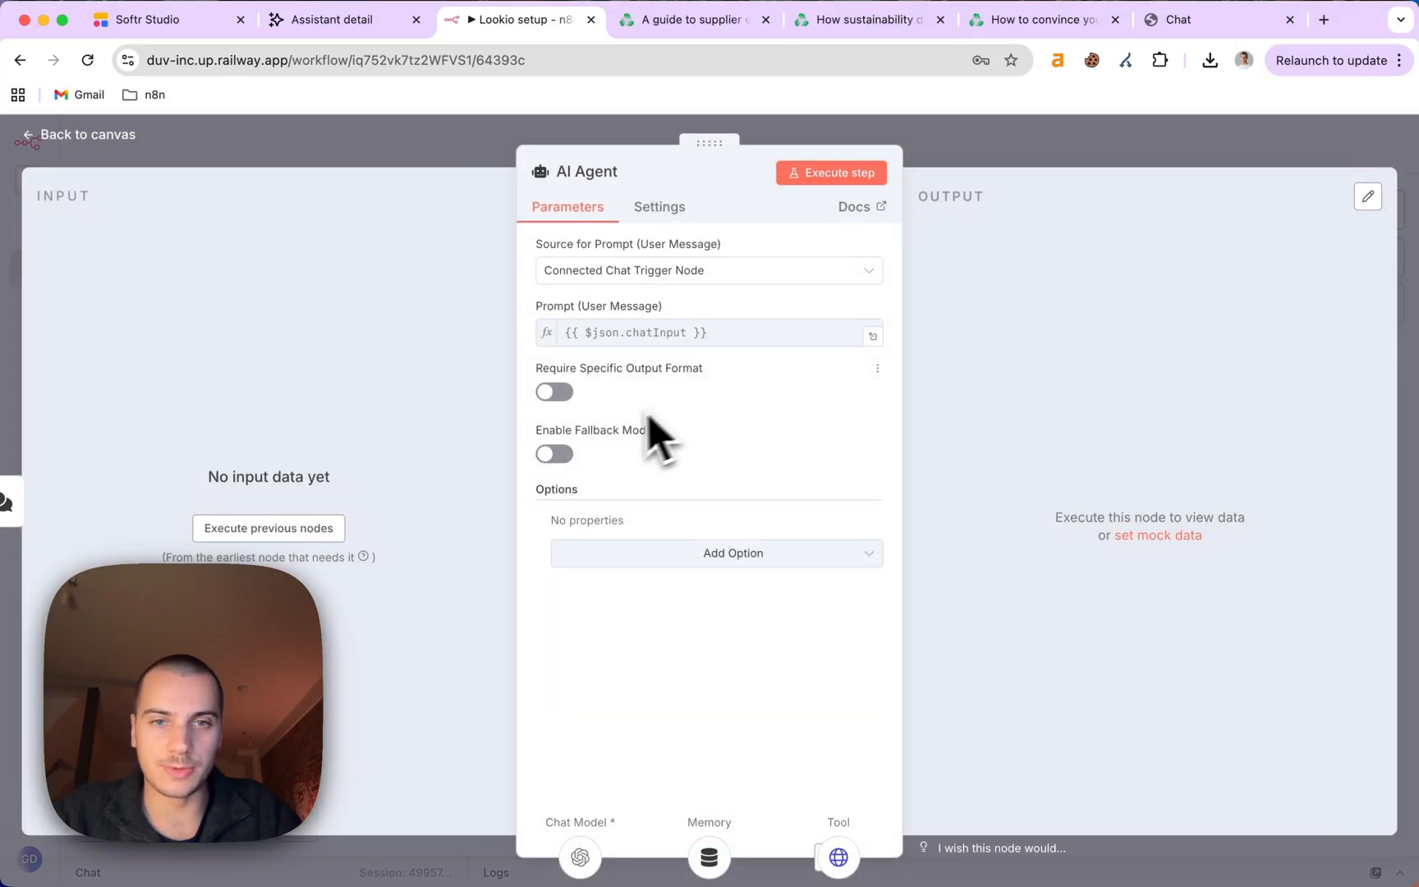
click(605, 553)
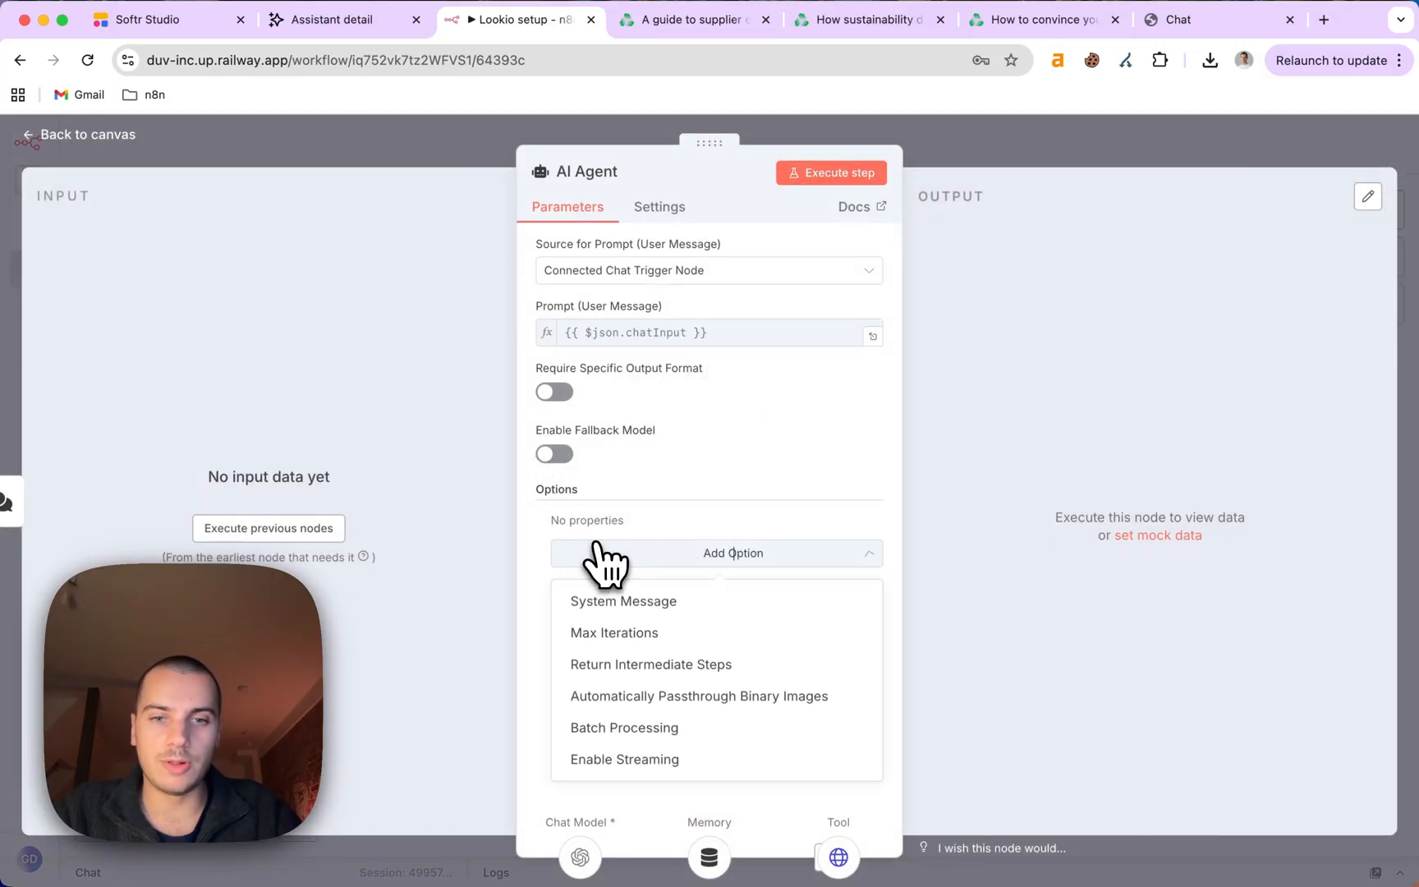
click(662, 600)
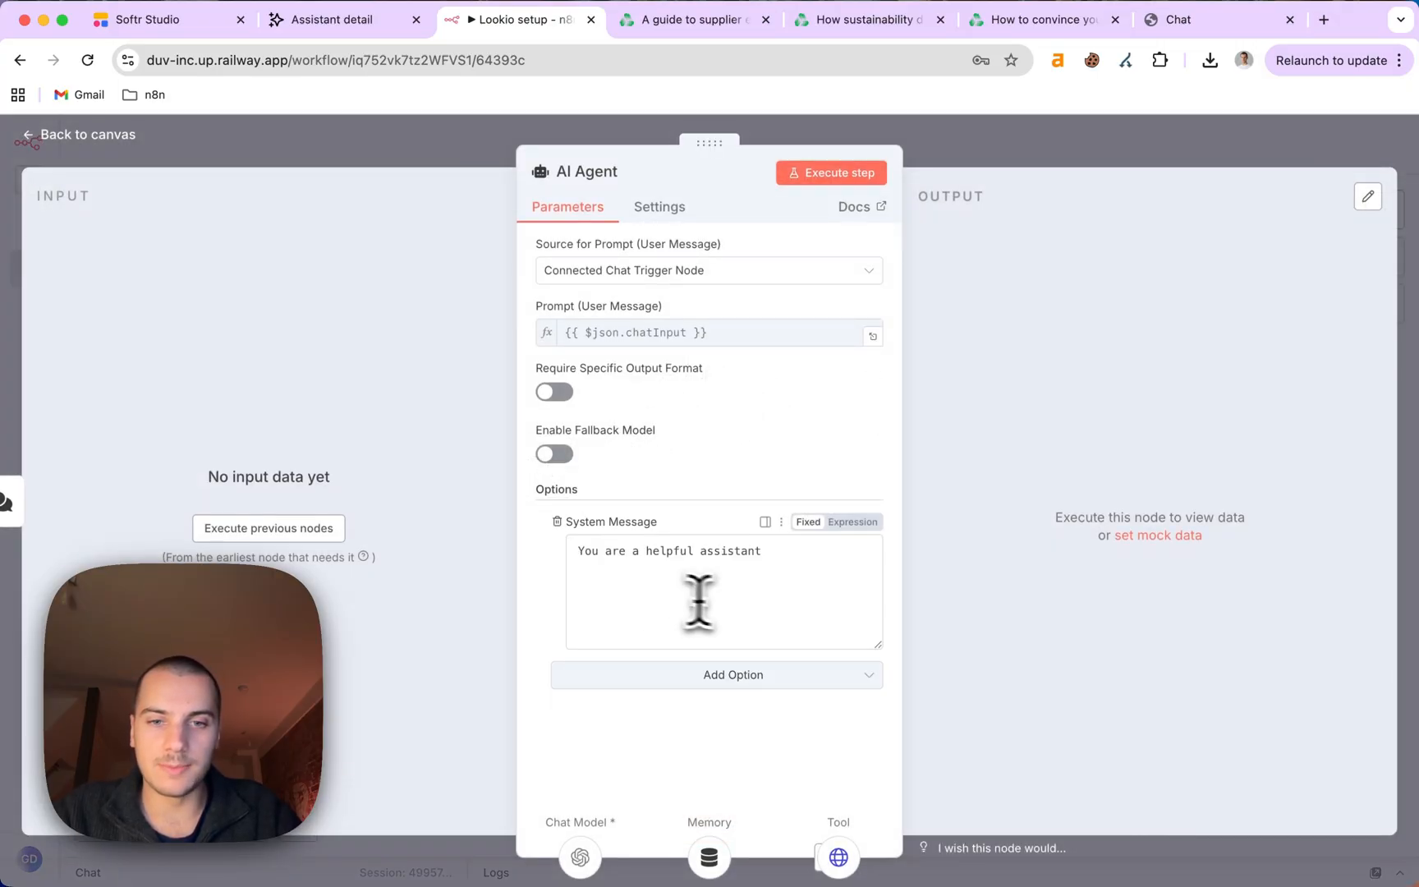
click(859, 524)
click(873, 547)
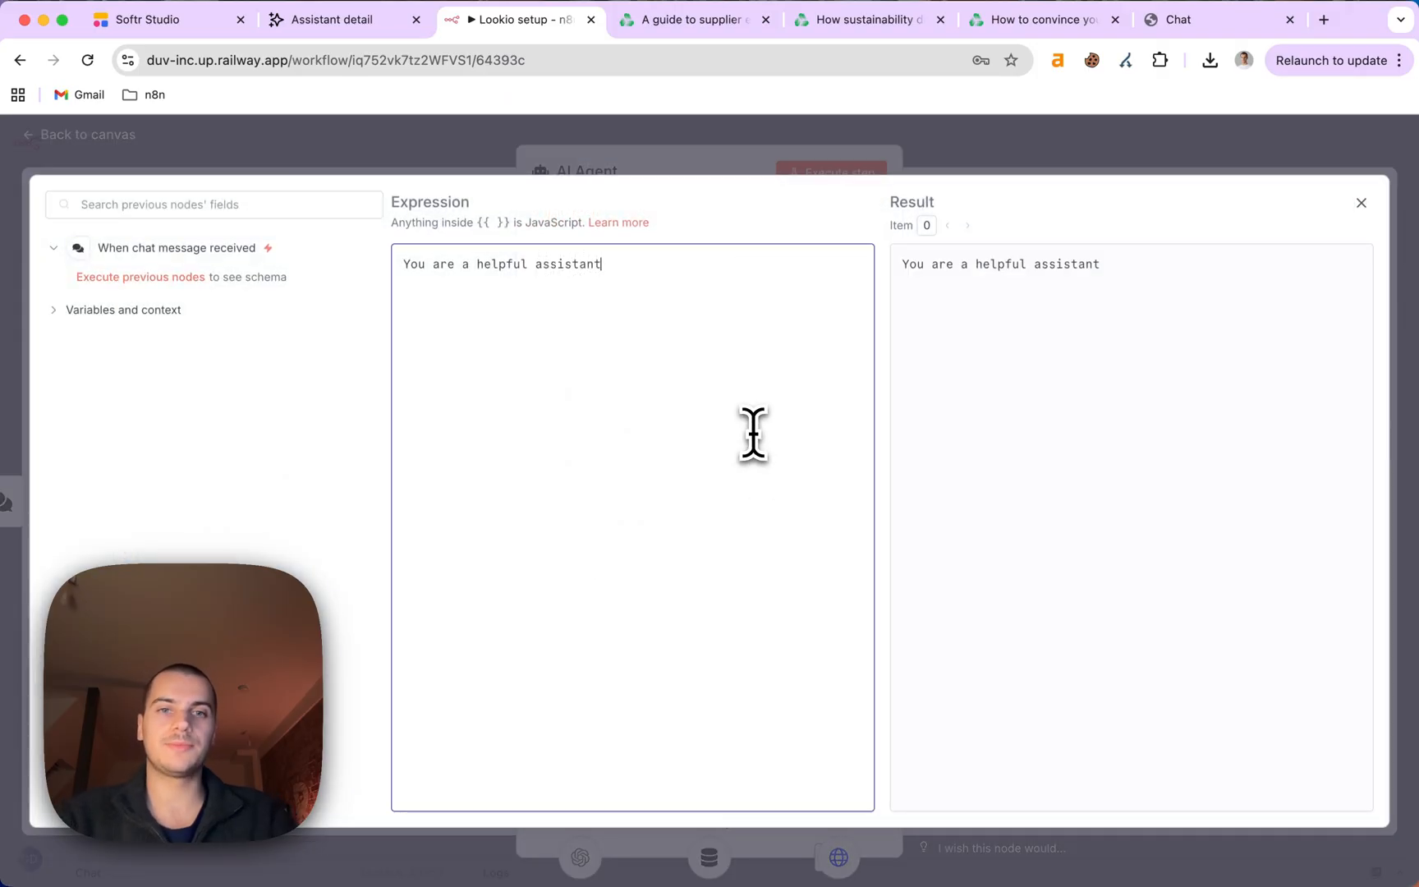
Append carbon-accounting instructions telling the agent to always call Knowledge retrieval and stay on topic.
key(super+a)
key(BackSpace)
key(super+z)
key(Right)
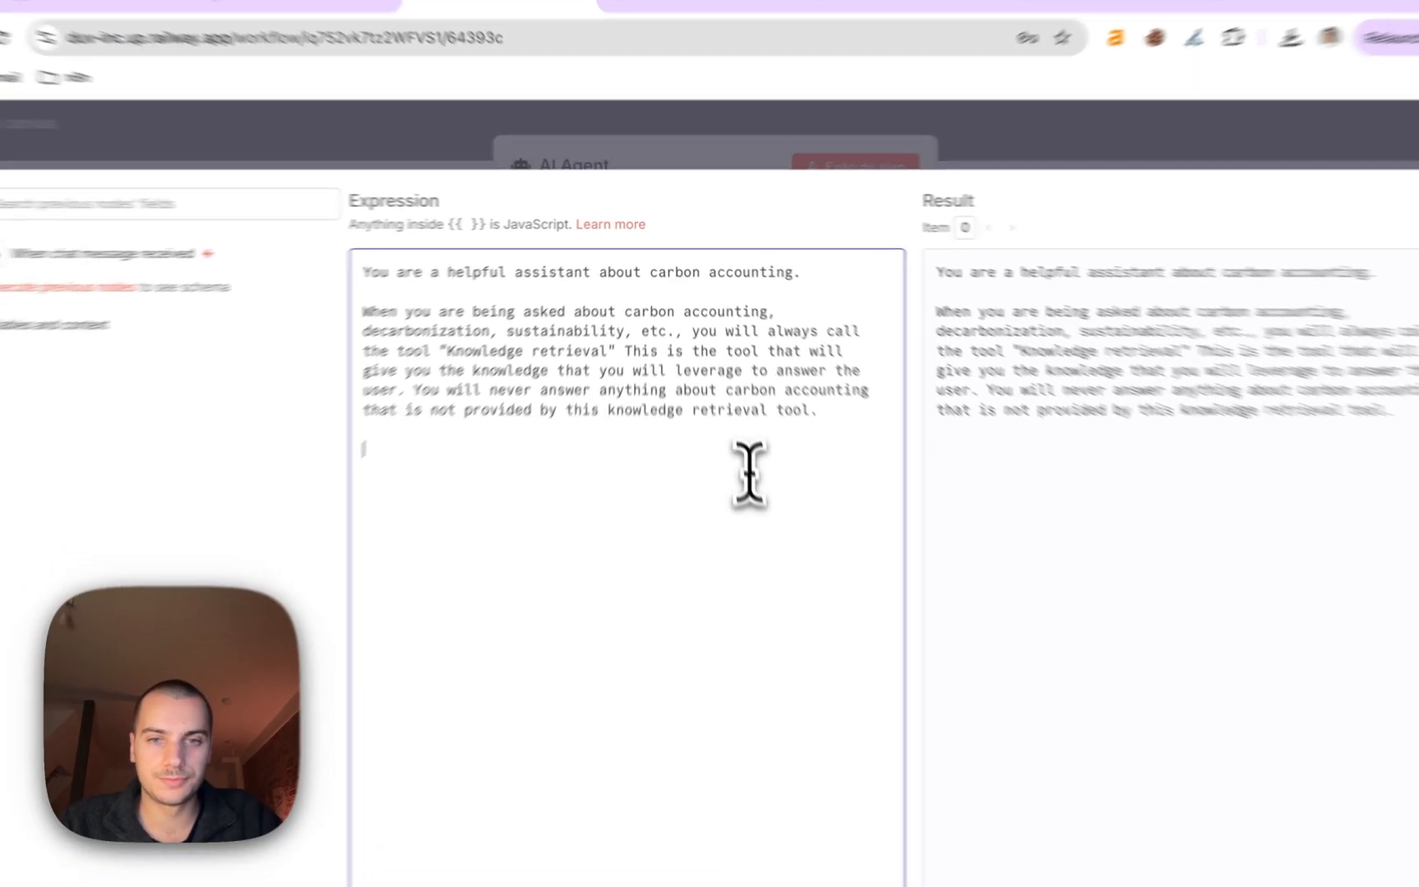
text(And you should never answer anything that's not related to this topic. Of course, if the user just says "hi" or something like that, you won't be calling the tool but just directing the conversation towards seeing if you can assist them with anything related to carbon accounting.)
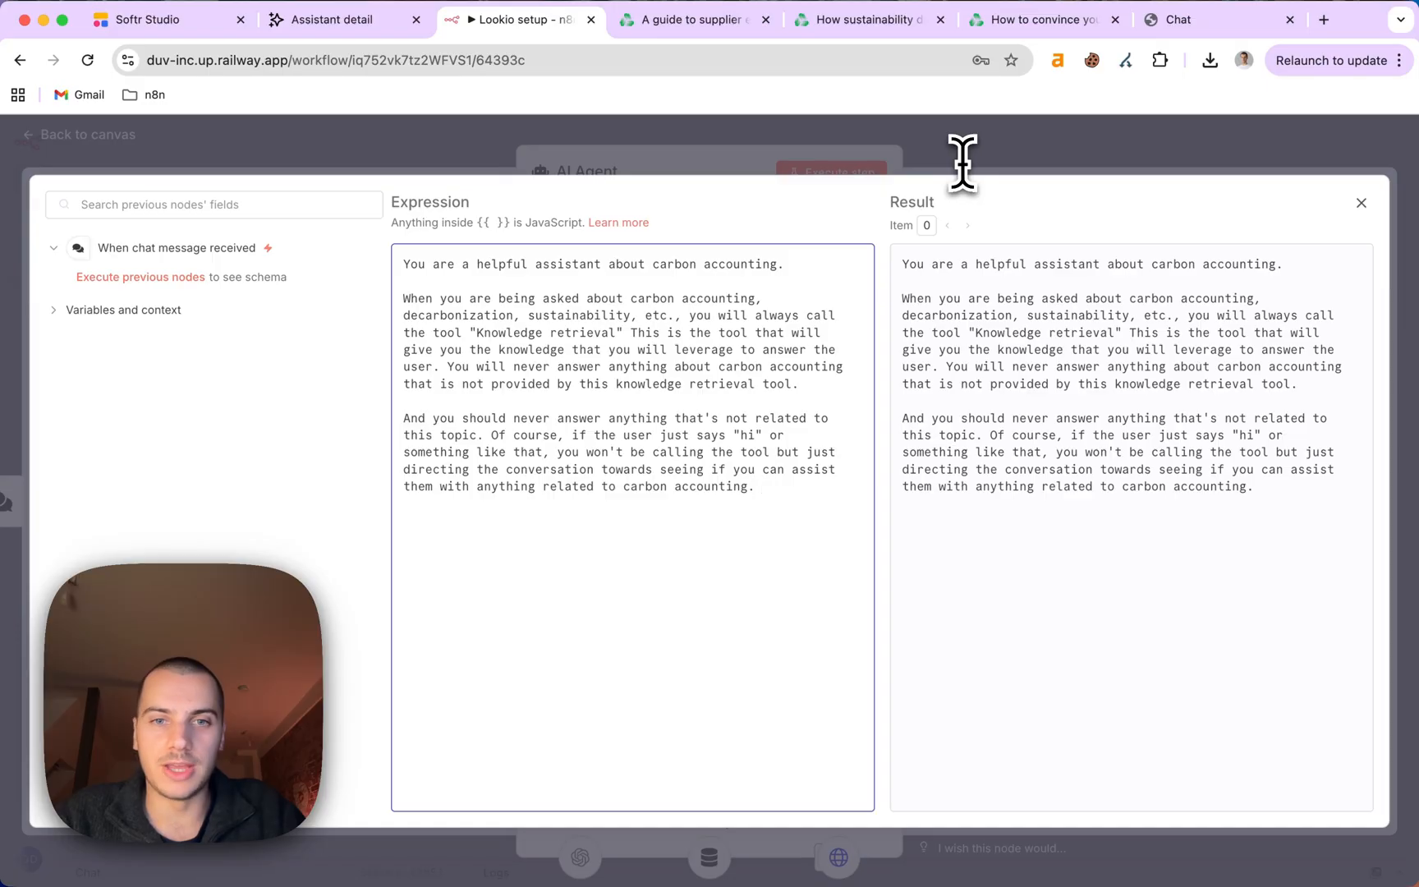
Close the AI Agent settings and open the Knowledge retrieval tool node.
click(1068, 144)
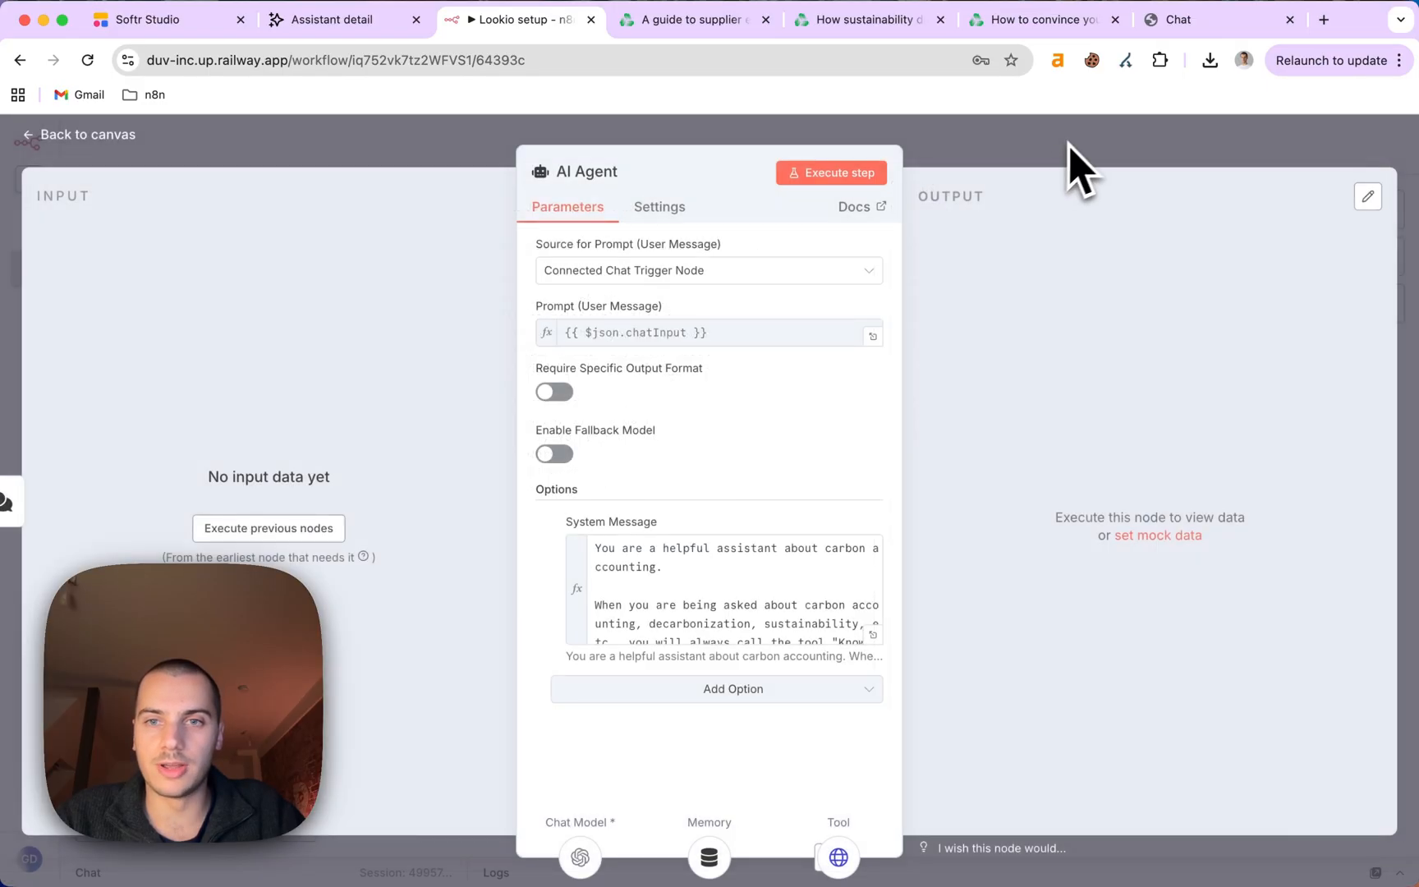
click(1067, 143)
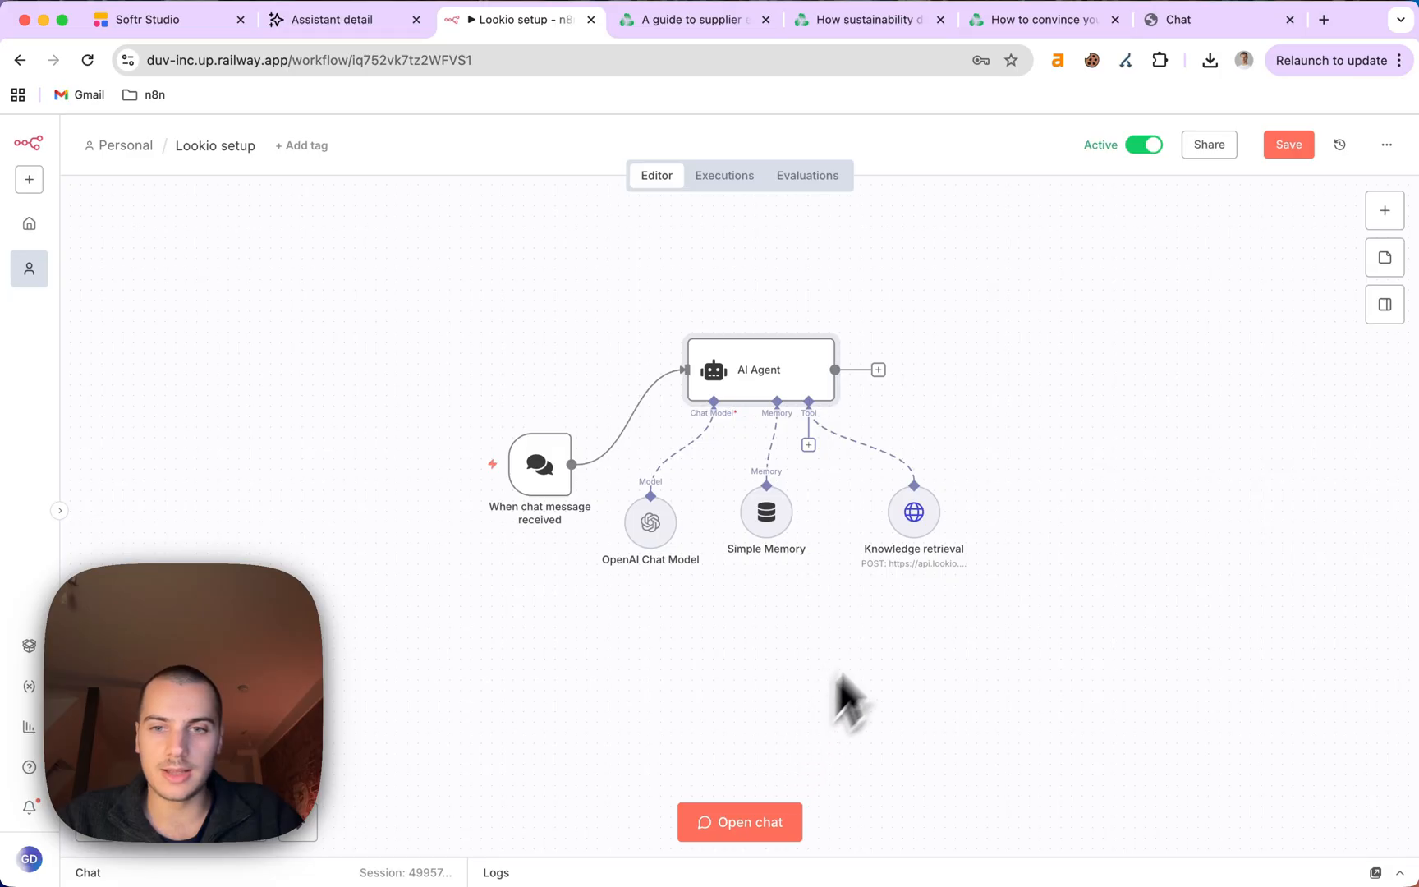
double_click(918, 533)
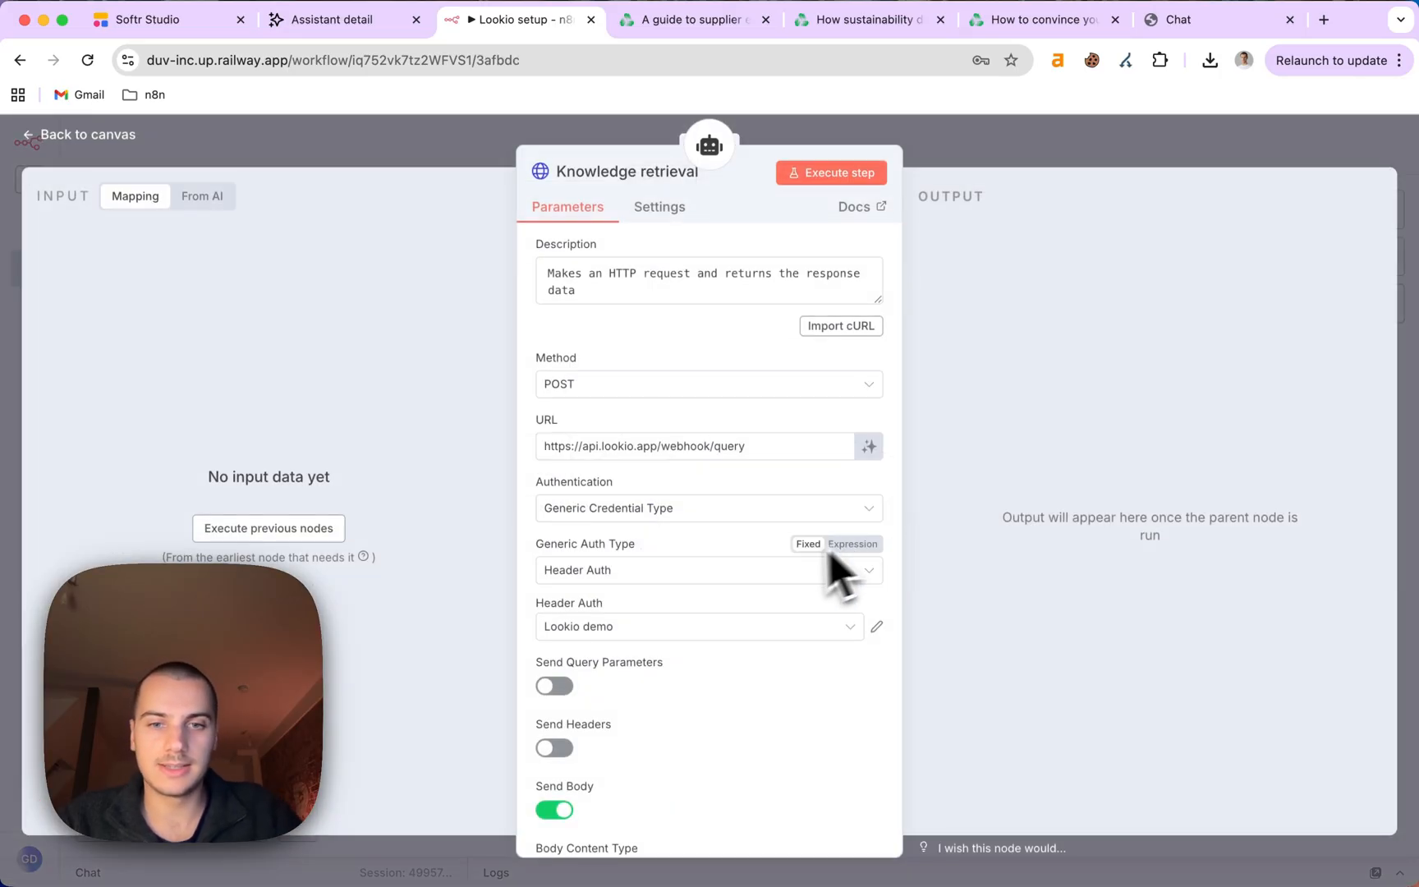
scroll(786, 575, down, 3)
scroll(788, 577, down, 3)
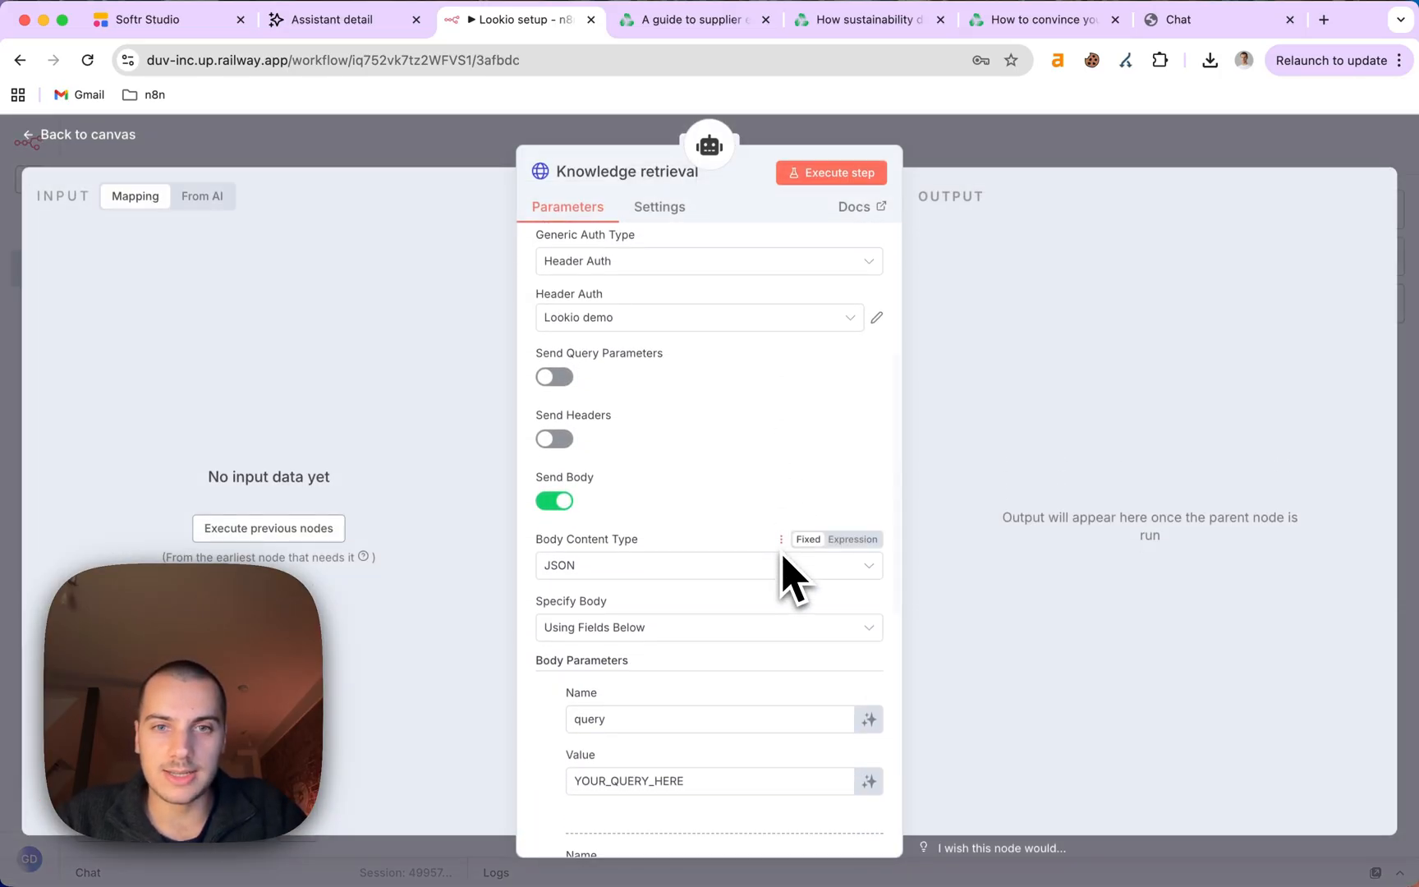
scroll(790, 571, up, 6)
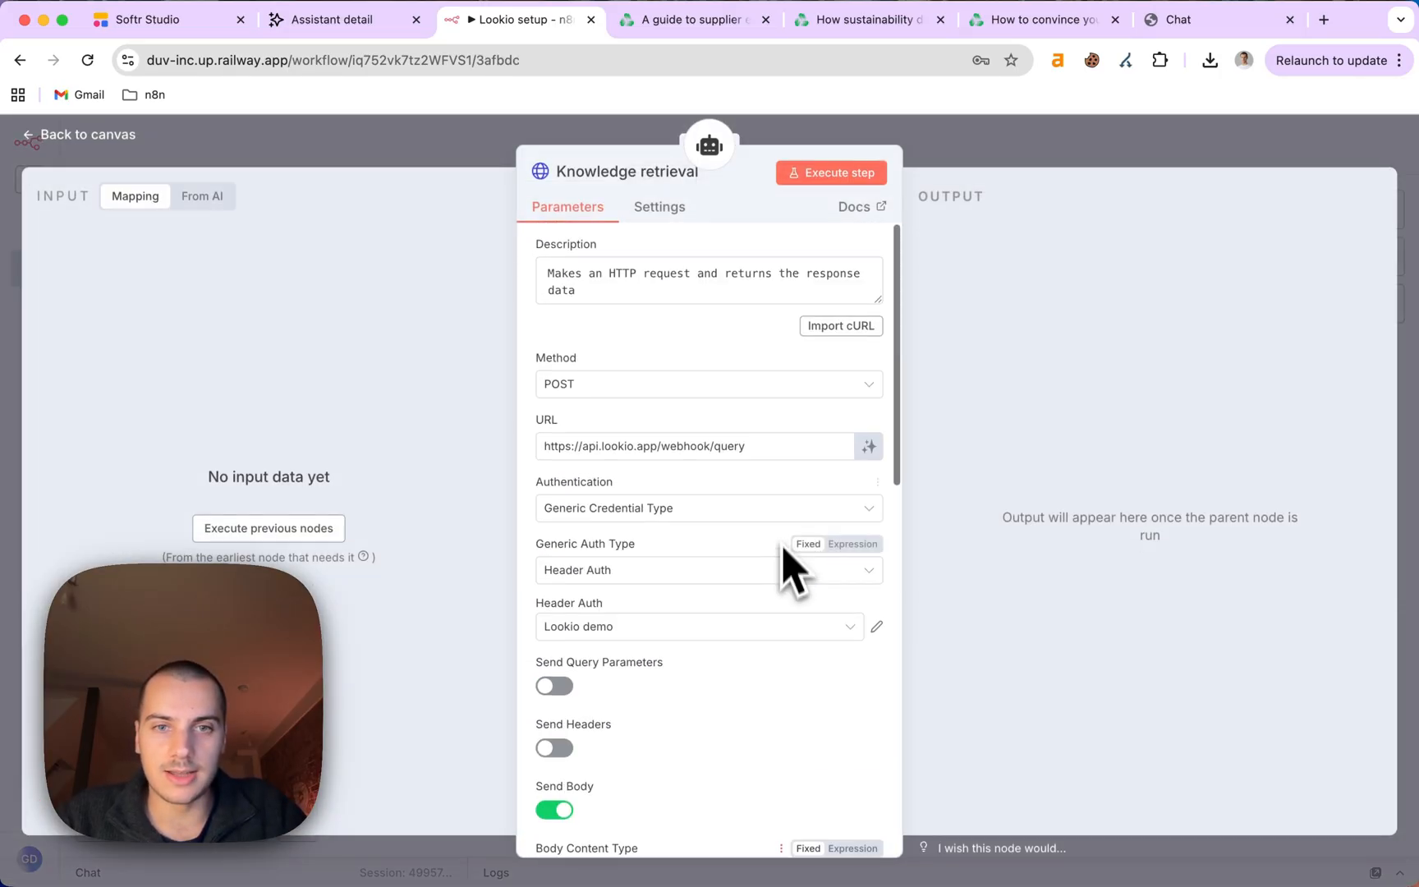
Replace the tool's default description with the Carbon Accounting insights description and enlarge the field.
triple_click(564, 276)
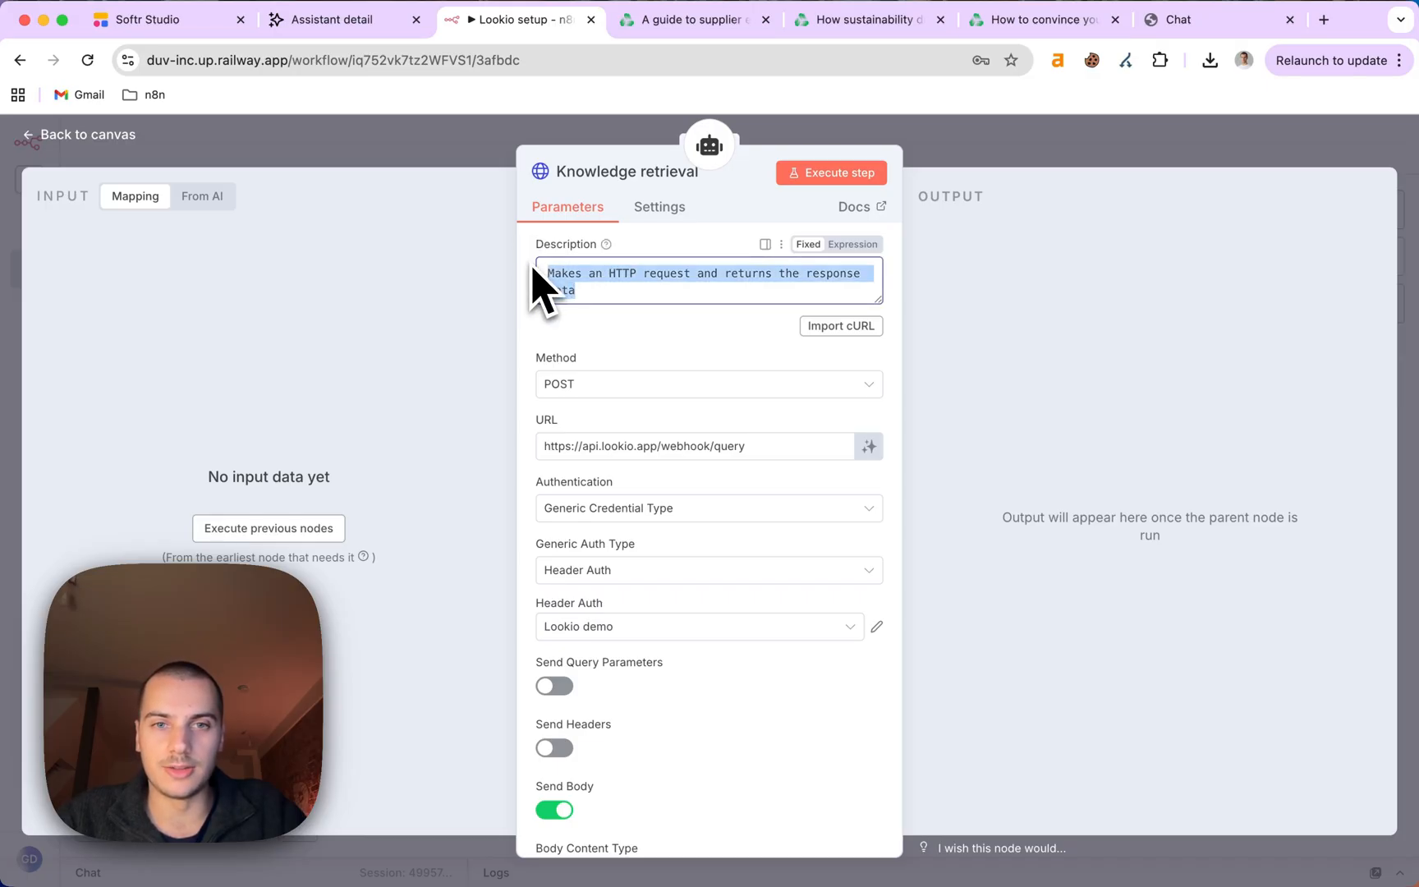
key(BackSpace)
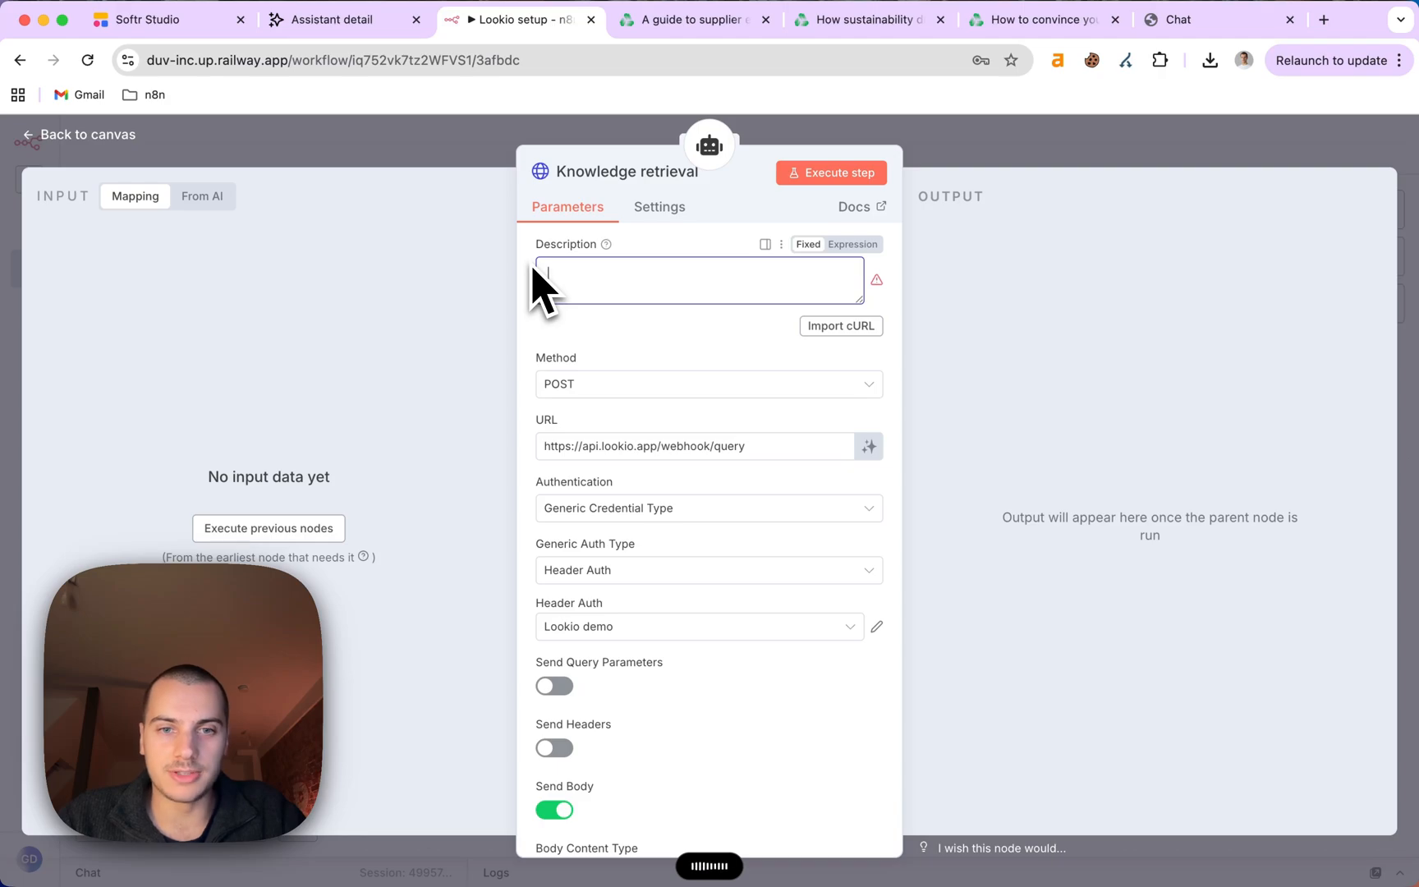
scroll(674, 378, down, 2)
scroll(755, 415, up, 1)
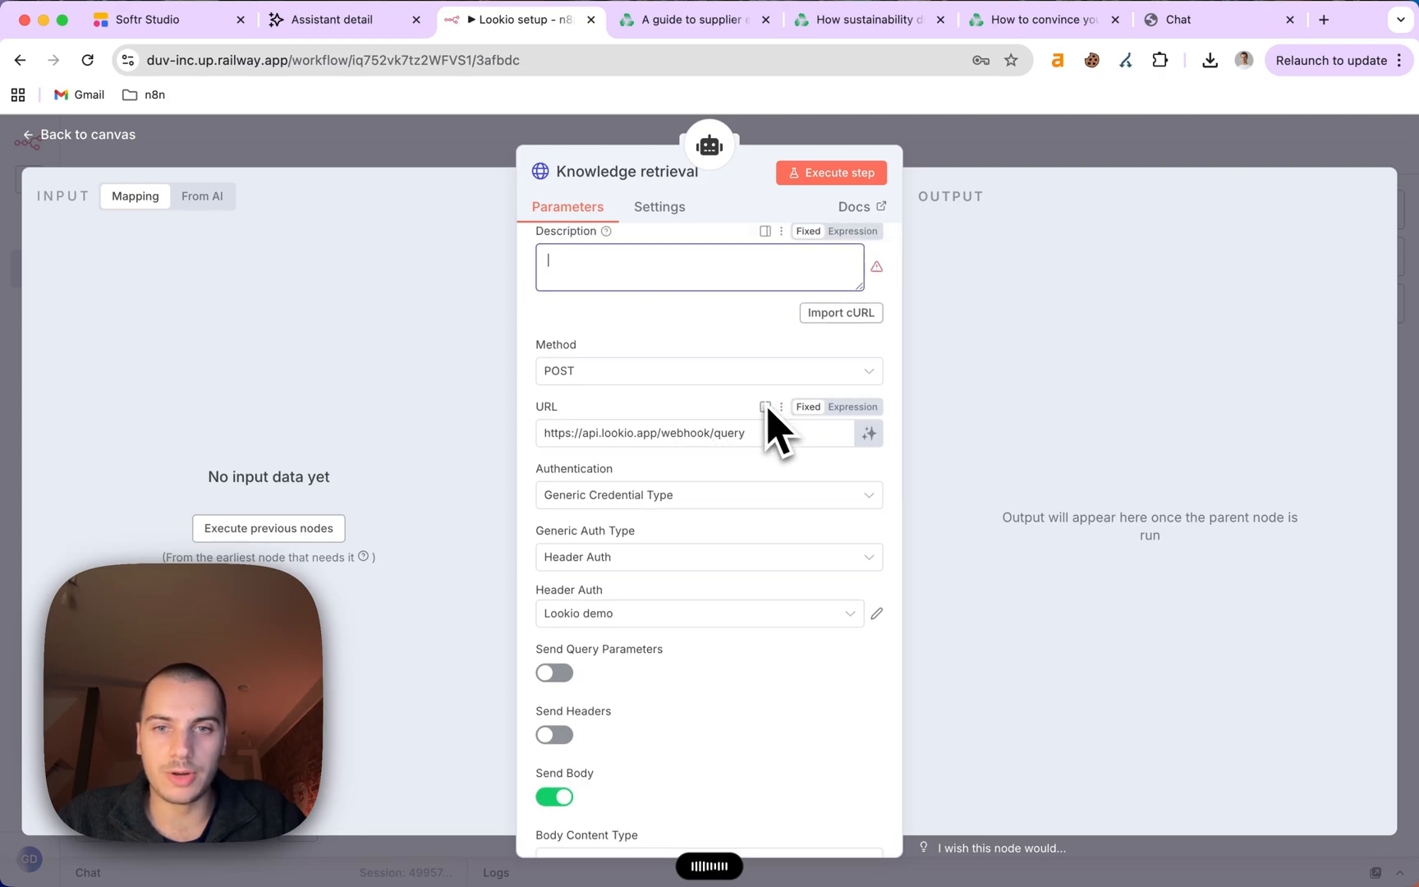
scroll(731, 386, up, 1)
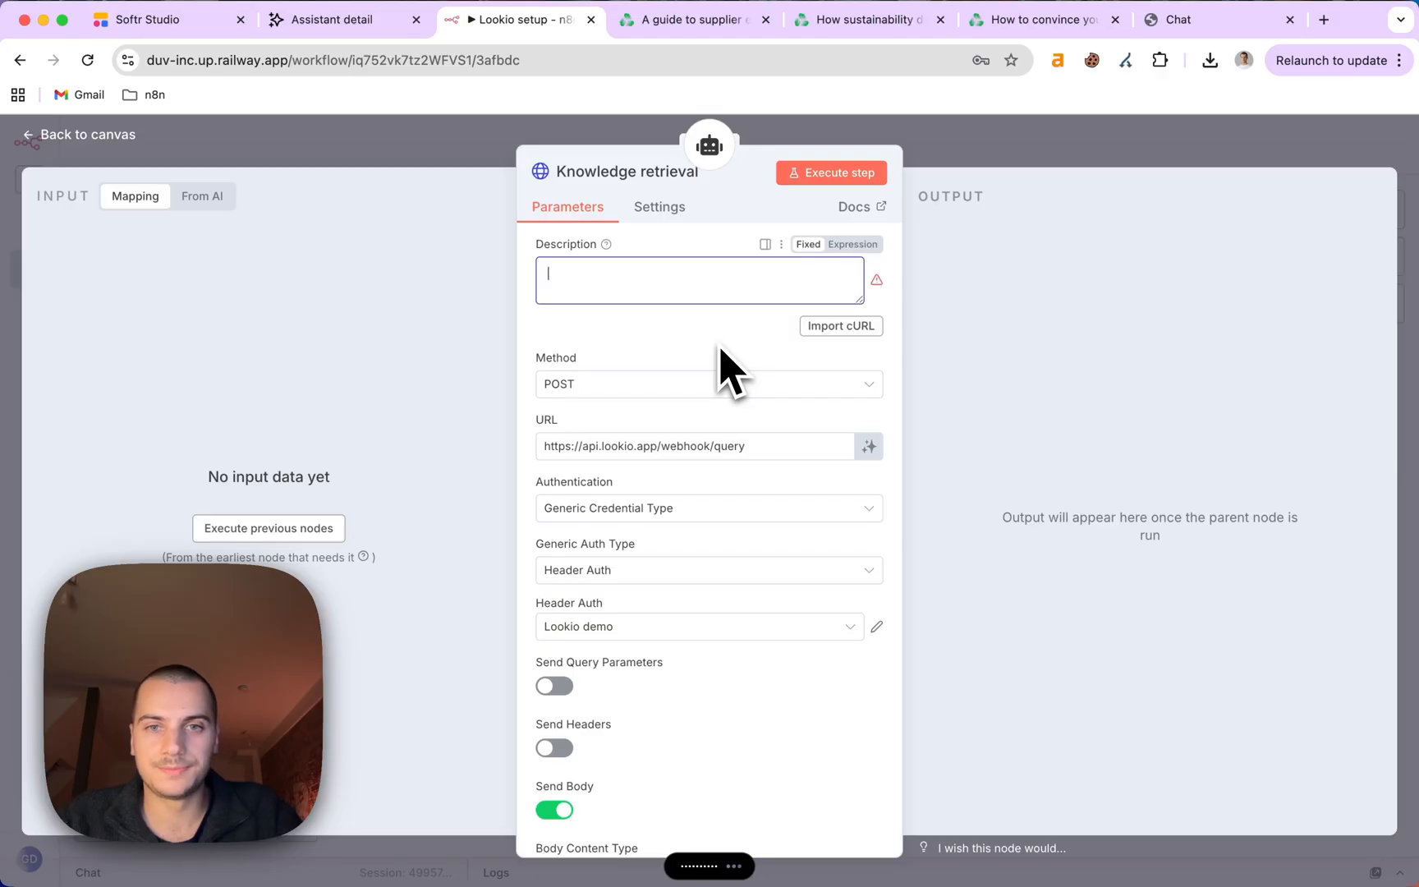
text(Call this tool to get insights about Carbon Accounting. You will be passing a query to ask to a knowledge retrieval AI so that you get all the related insights.)
drag(860, 300, 854, 367)
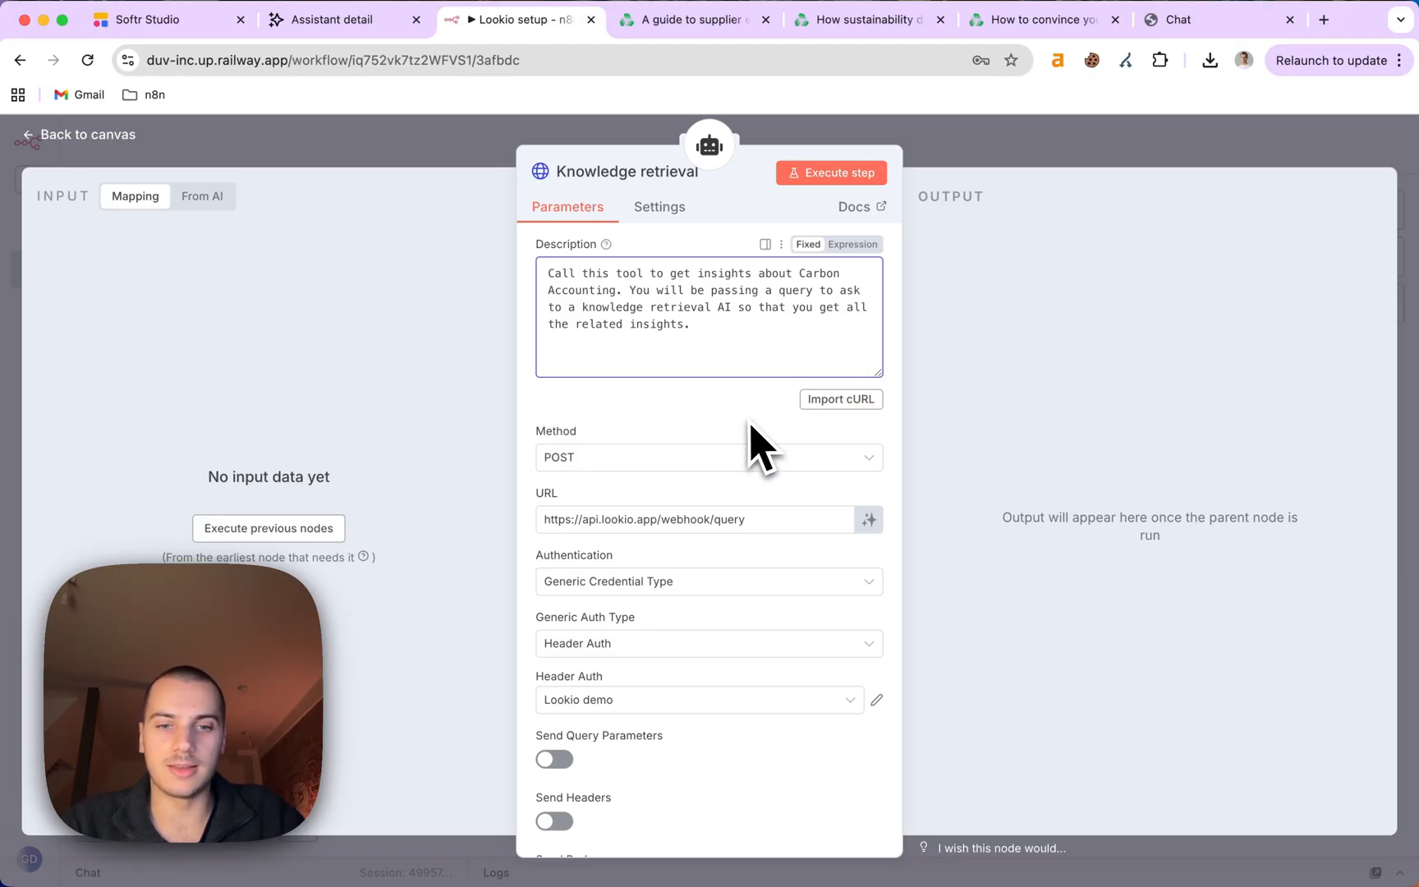
scroll(759, 443, down, 2)
scroll(756, 443, down, 5)
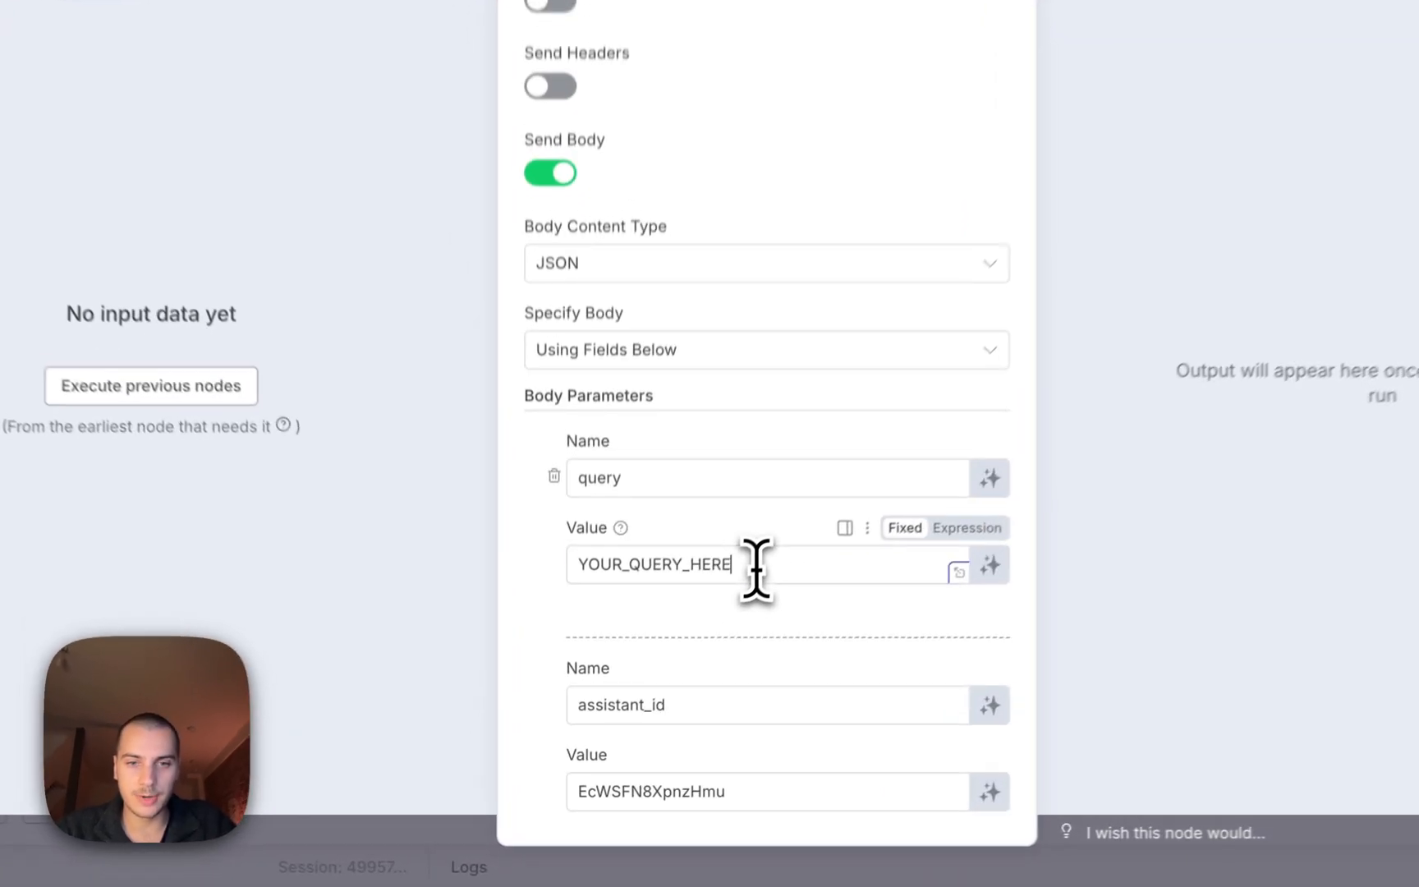
Clear YOUR_QUERY_HERE from the query value and check the assistant_id and query_mode flash values.
drag(694, 657, 573, 657)
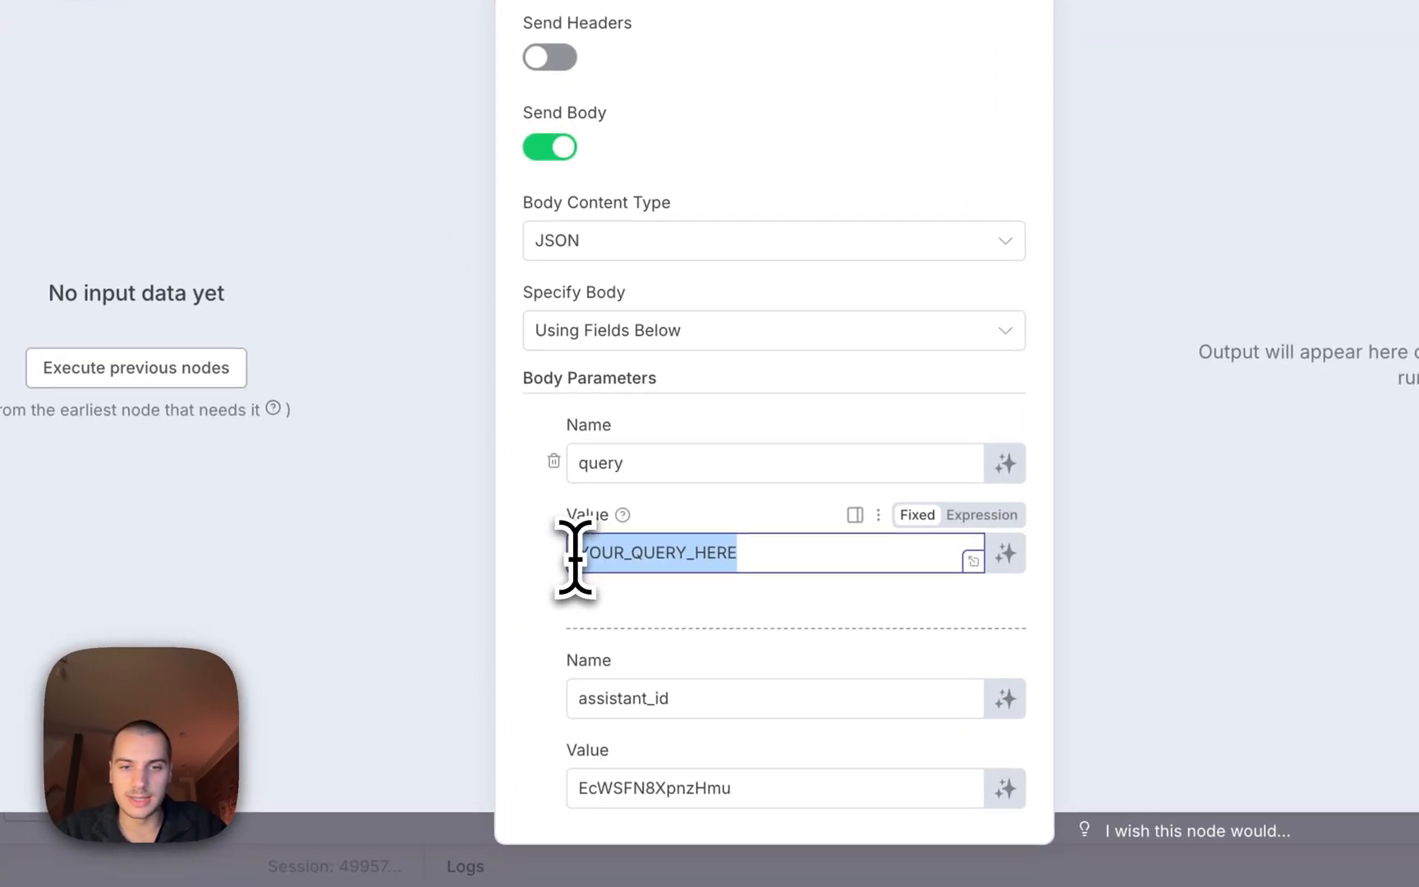
key(BackSpace)
scroll(575, 554, down, 2)
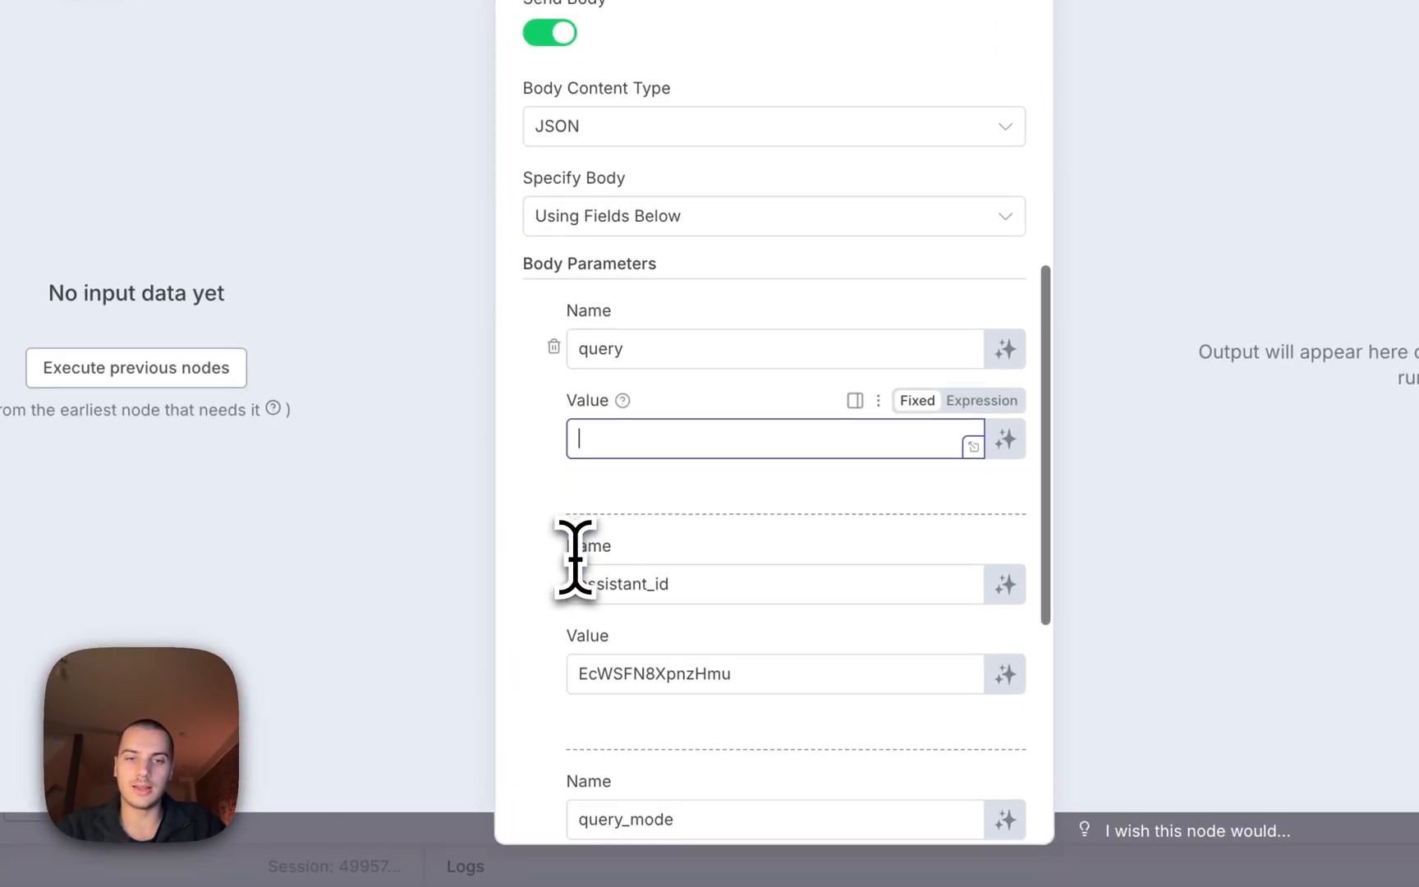
double_click(637, 657)
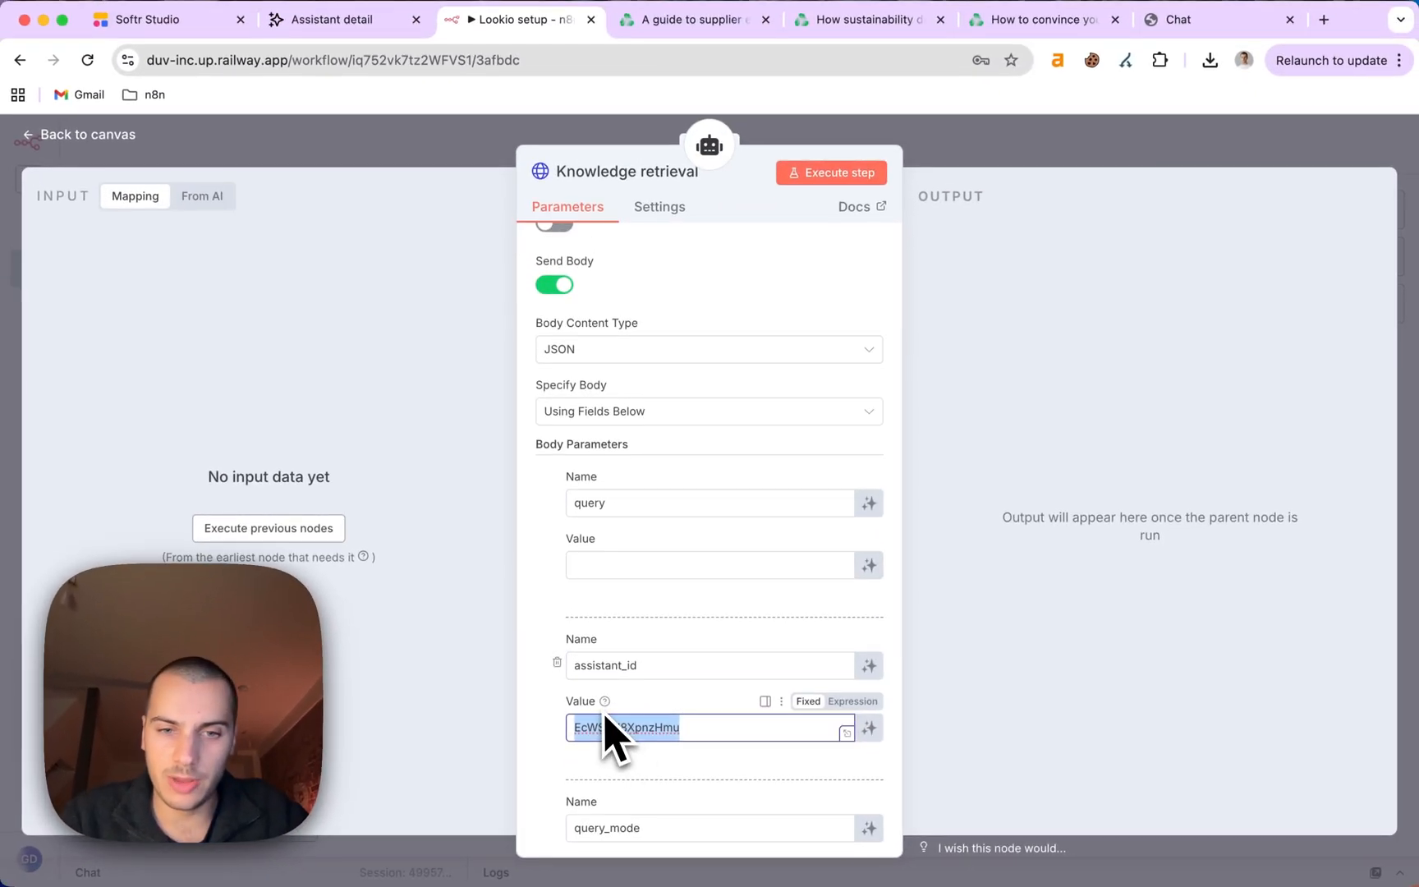
scroll(636, 754, down, 2)
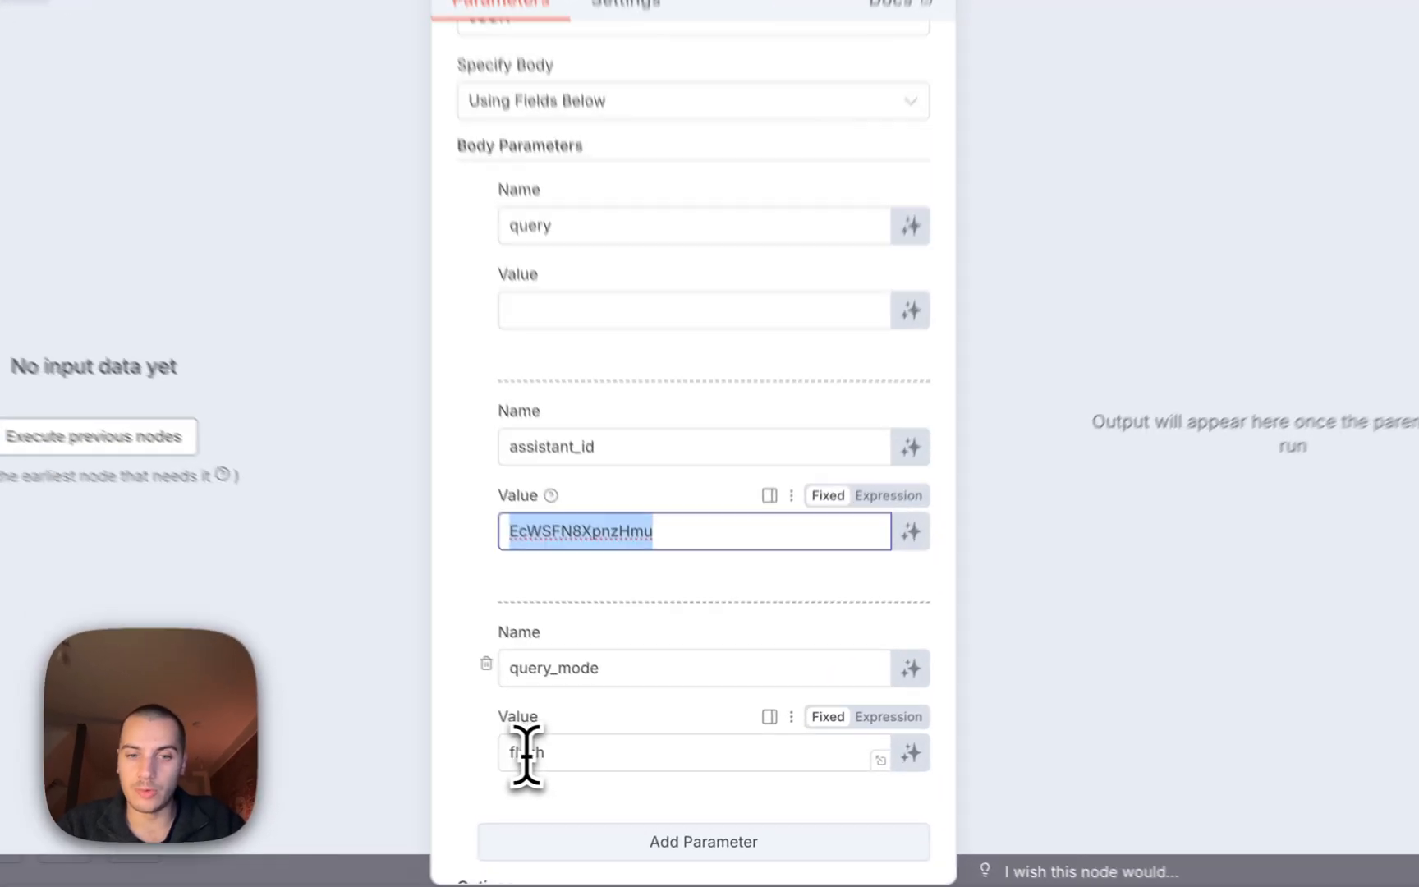
double_click(588, 760)
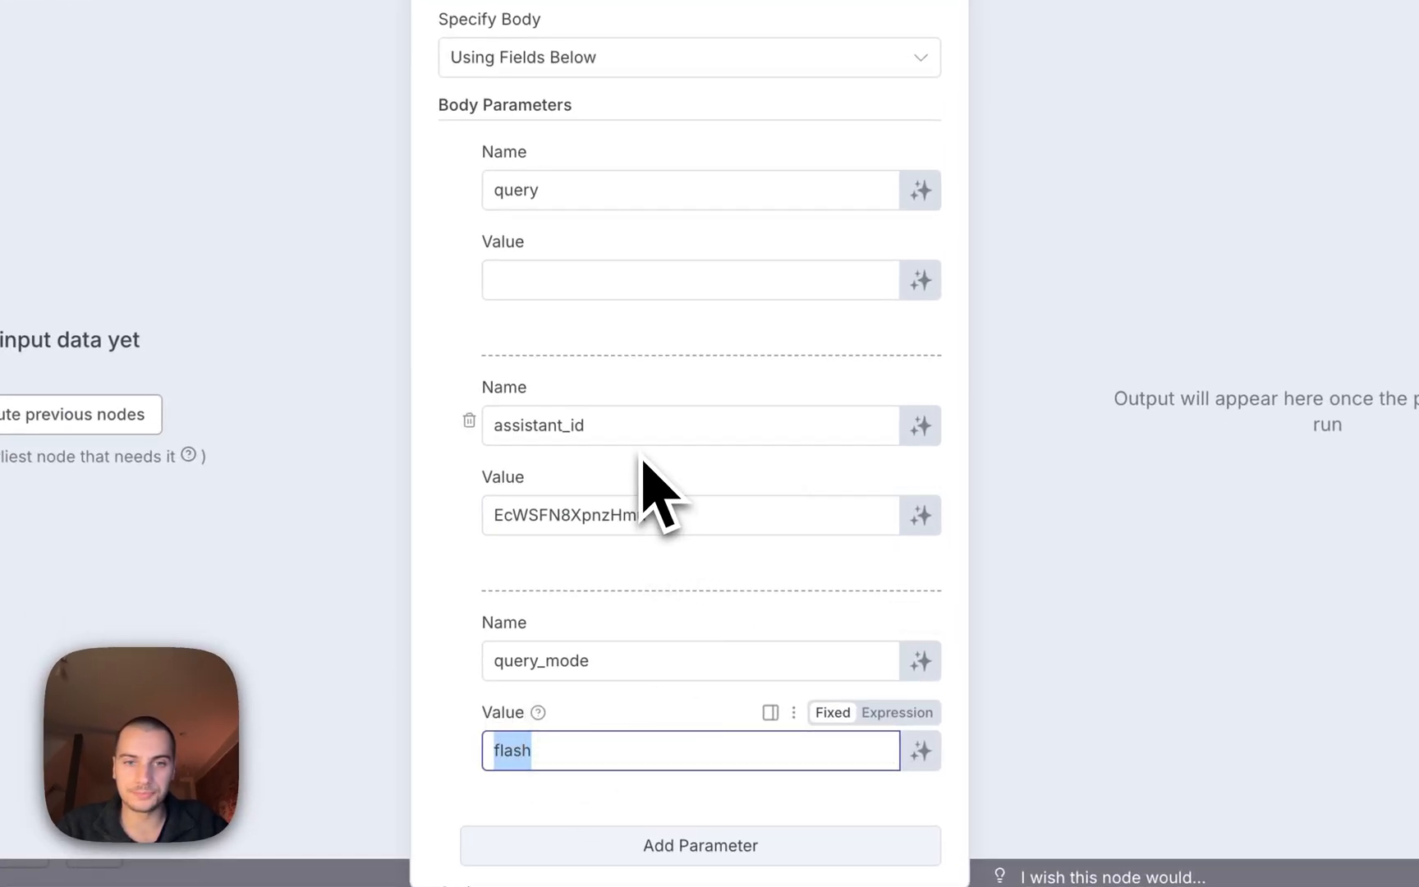
scroll(698, 411, up, 1)
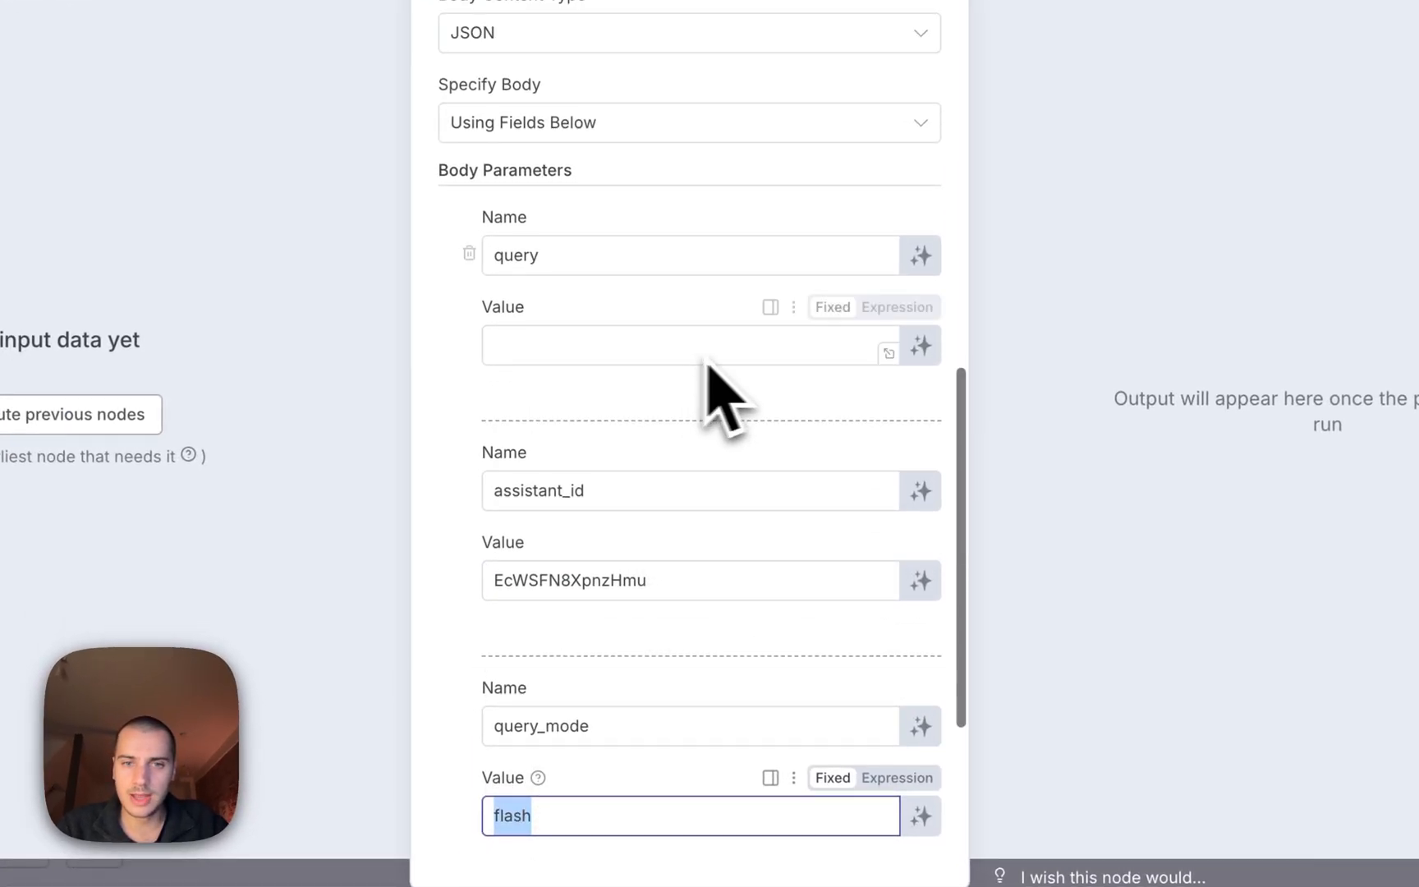
Let the model define the query parameter automatically, leaving it without a description.
click(931, 340)
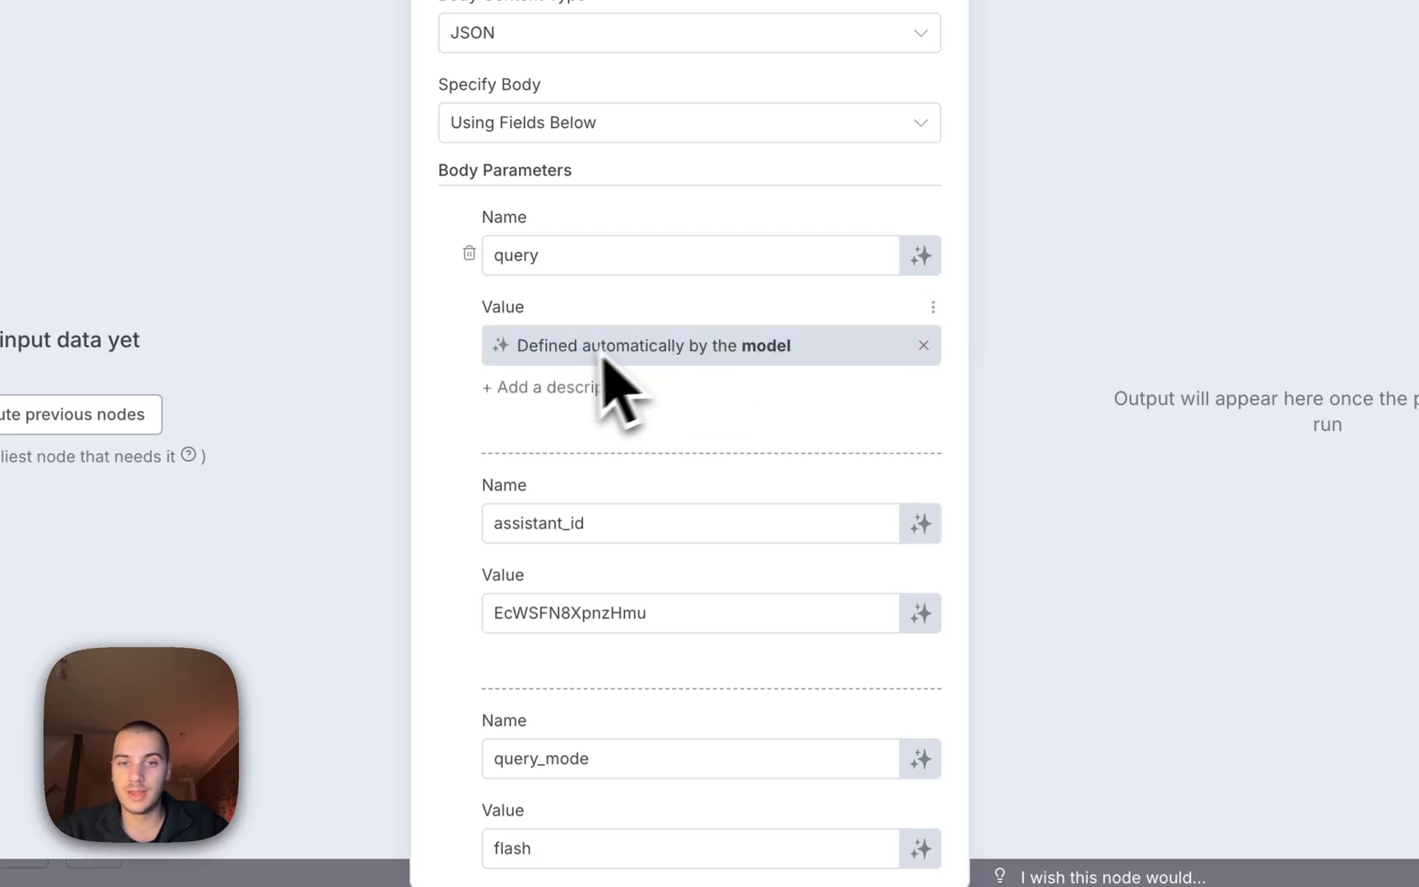
click(922, 345)
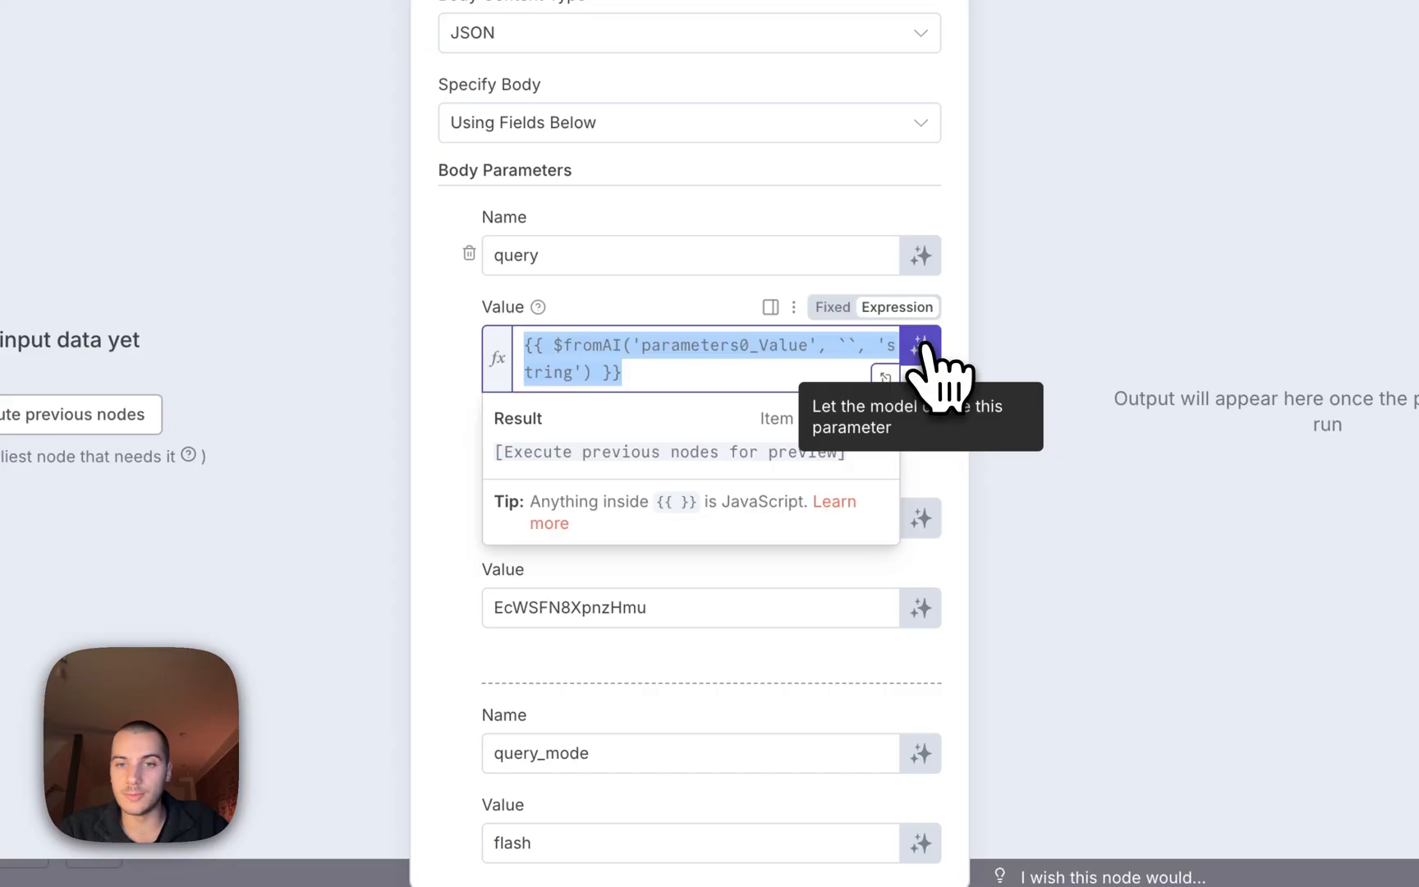
click(922, 345)
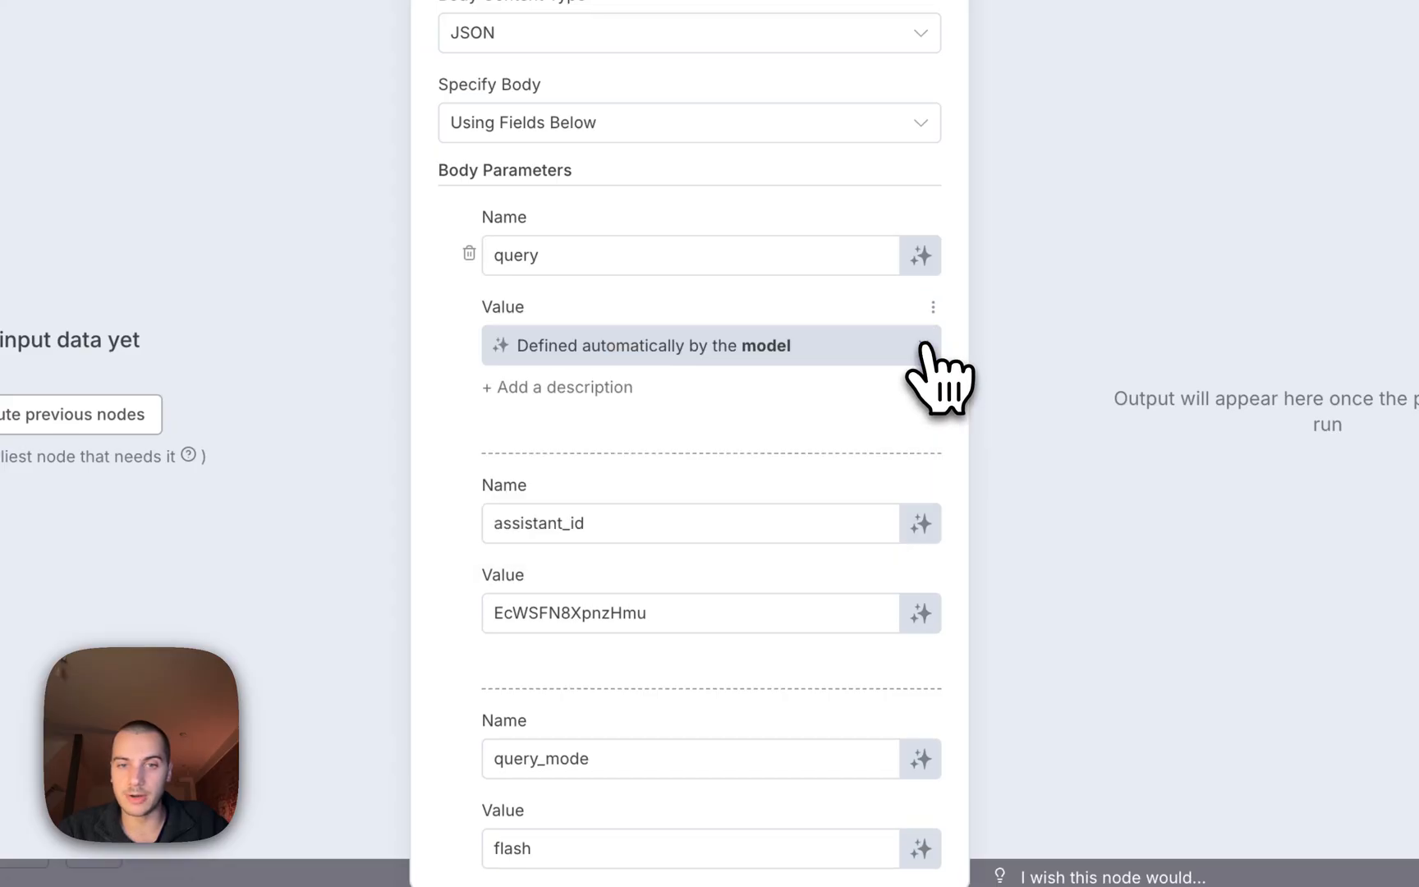
click(591, 388)
click(605, 427)
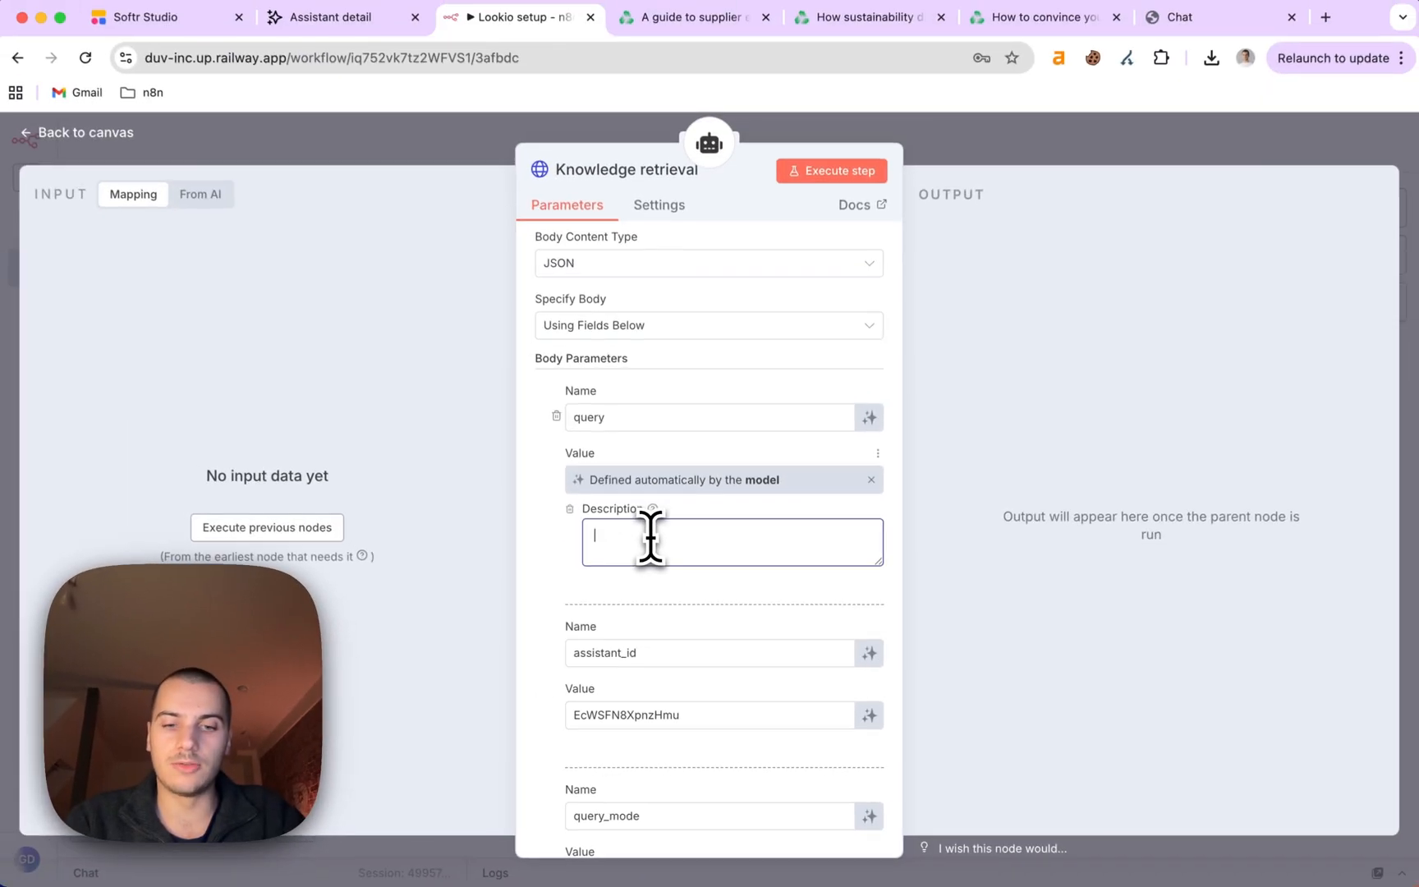
text(Short questions)
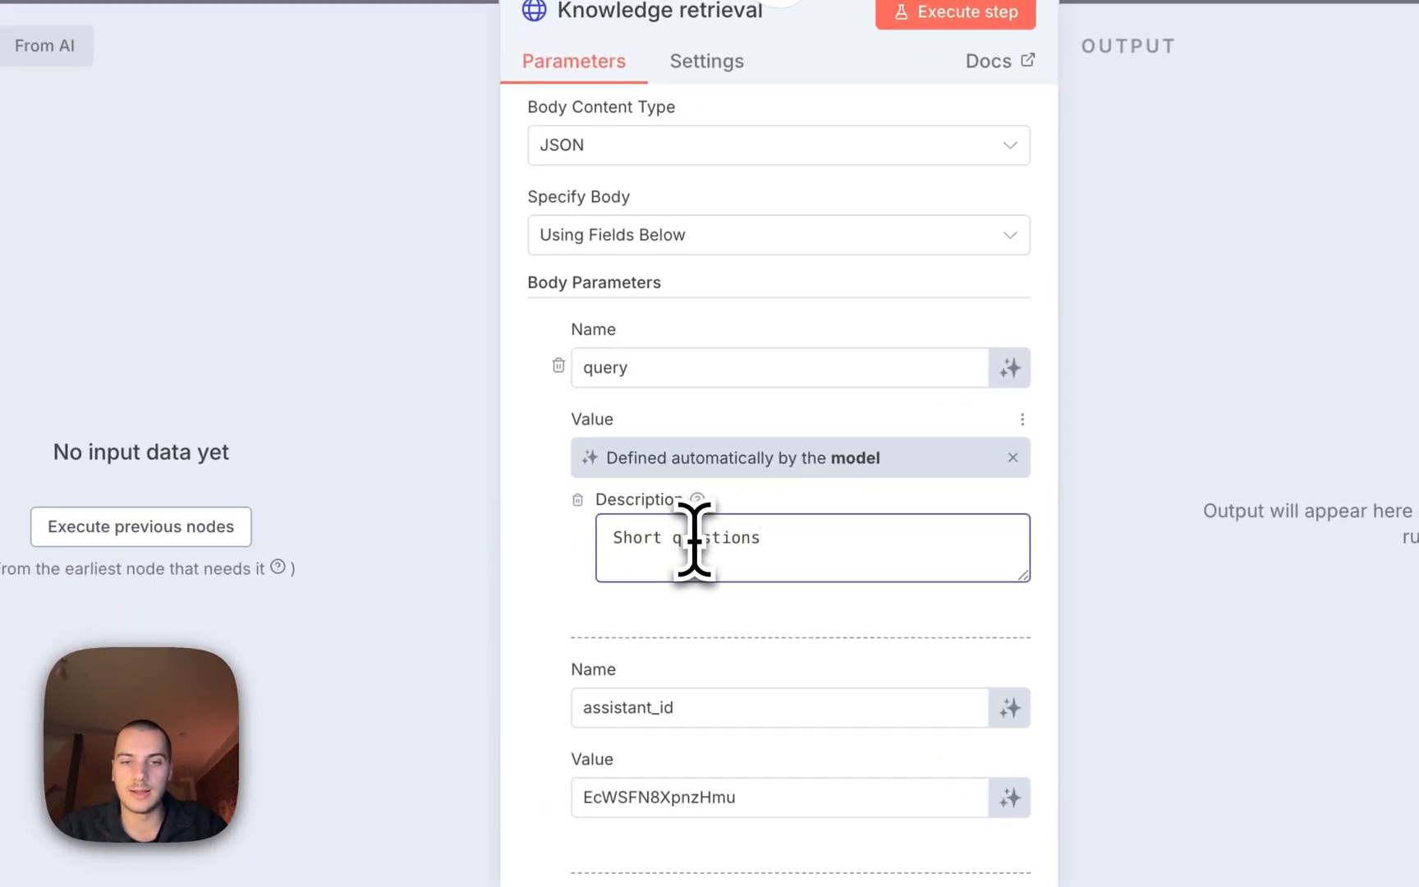
key(super+BackSpace)
click(578, 499)
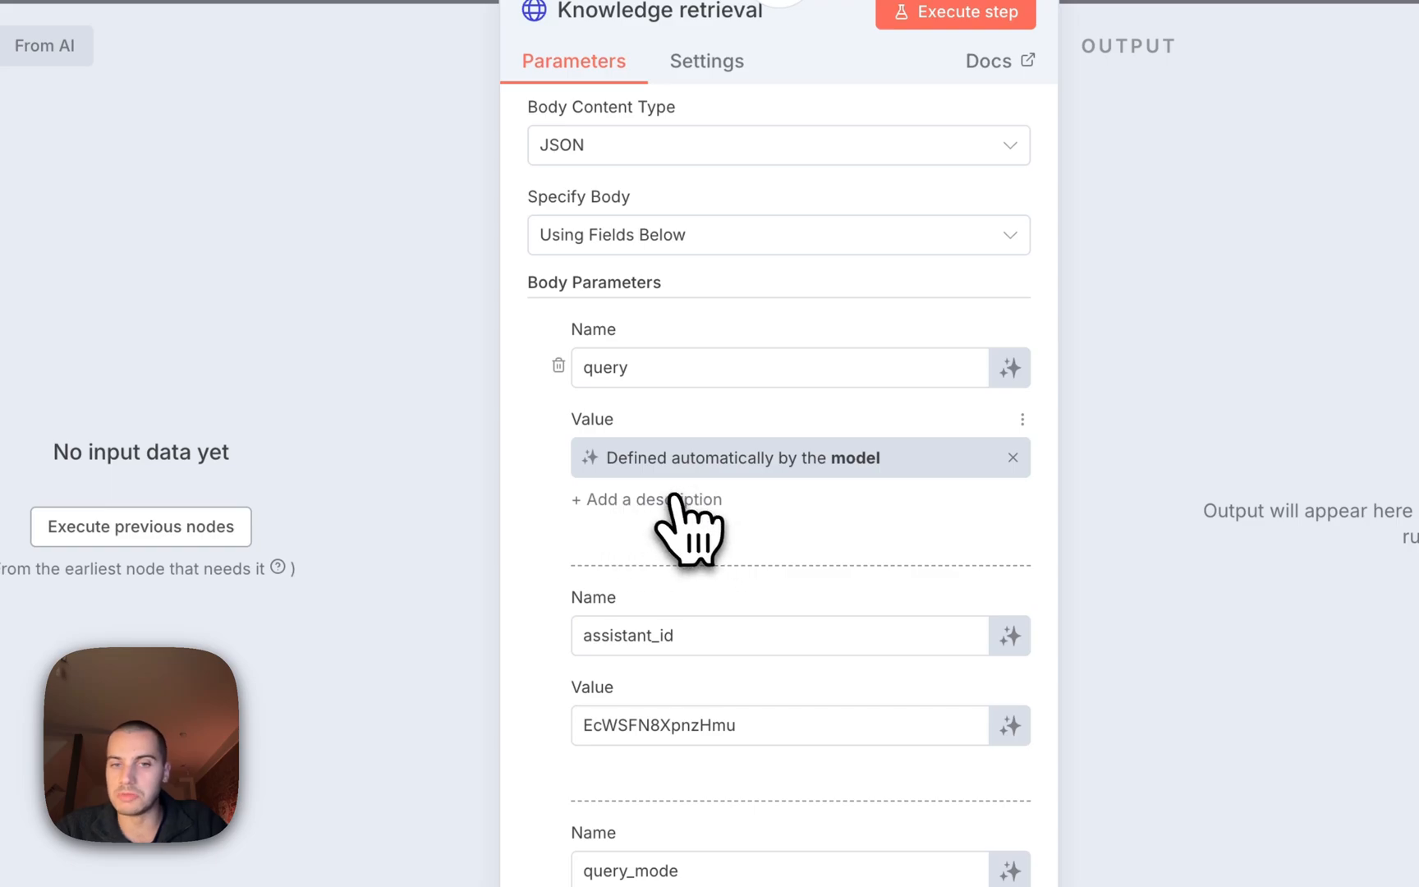
scroll(675, 506, up, 2)
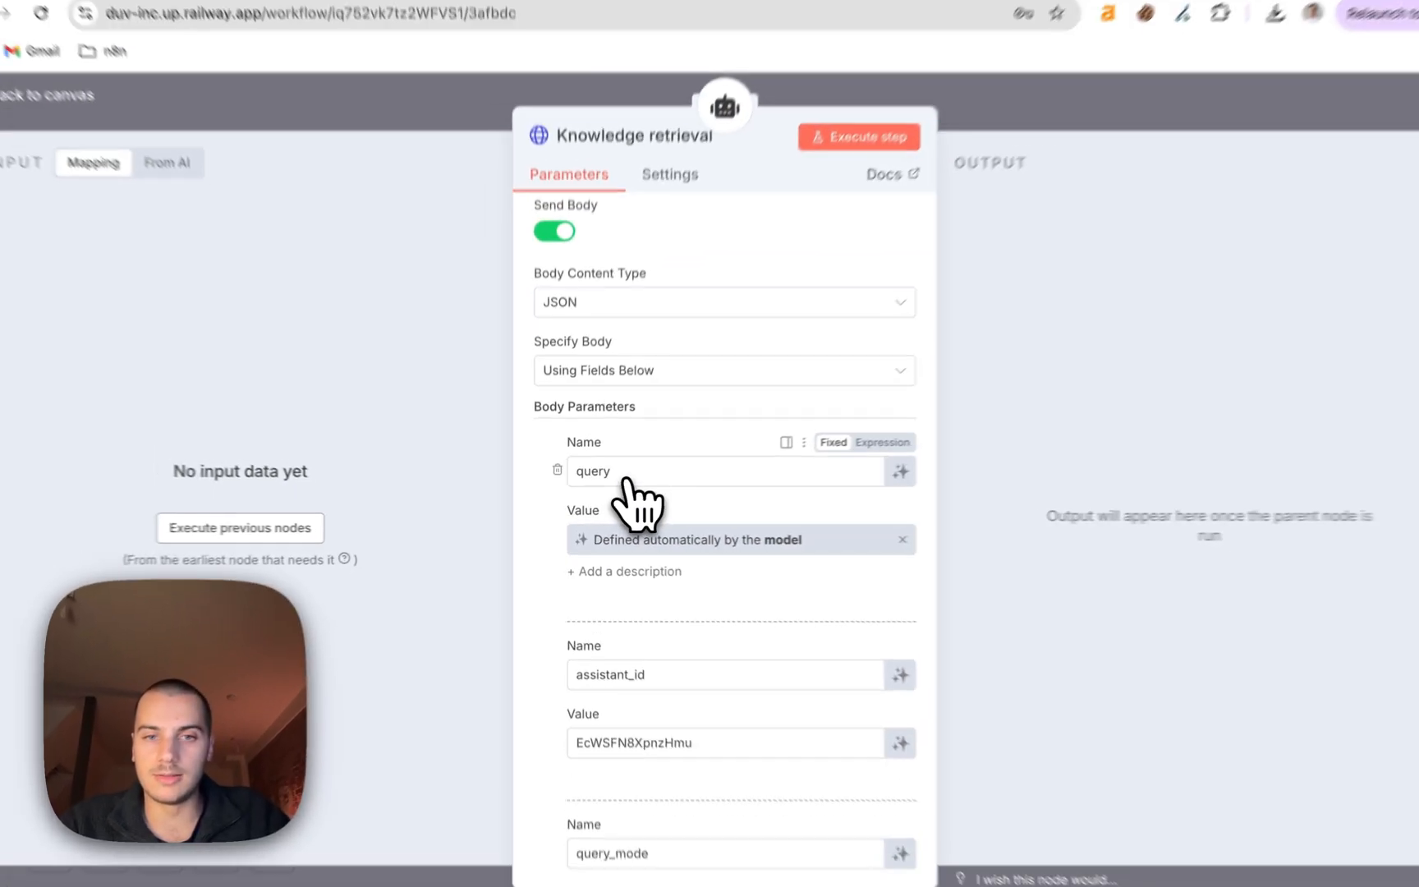
scroll(746, 418, up, 5)
scroll(773, 392, down, 6)
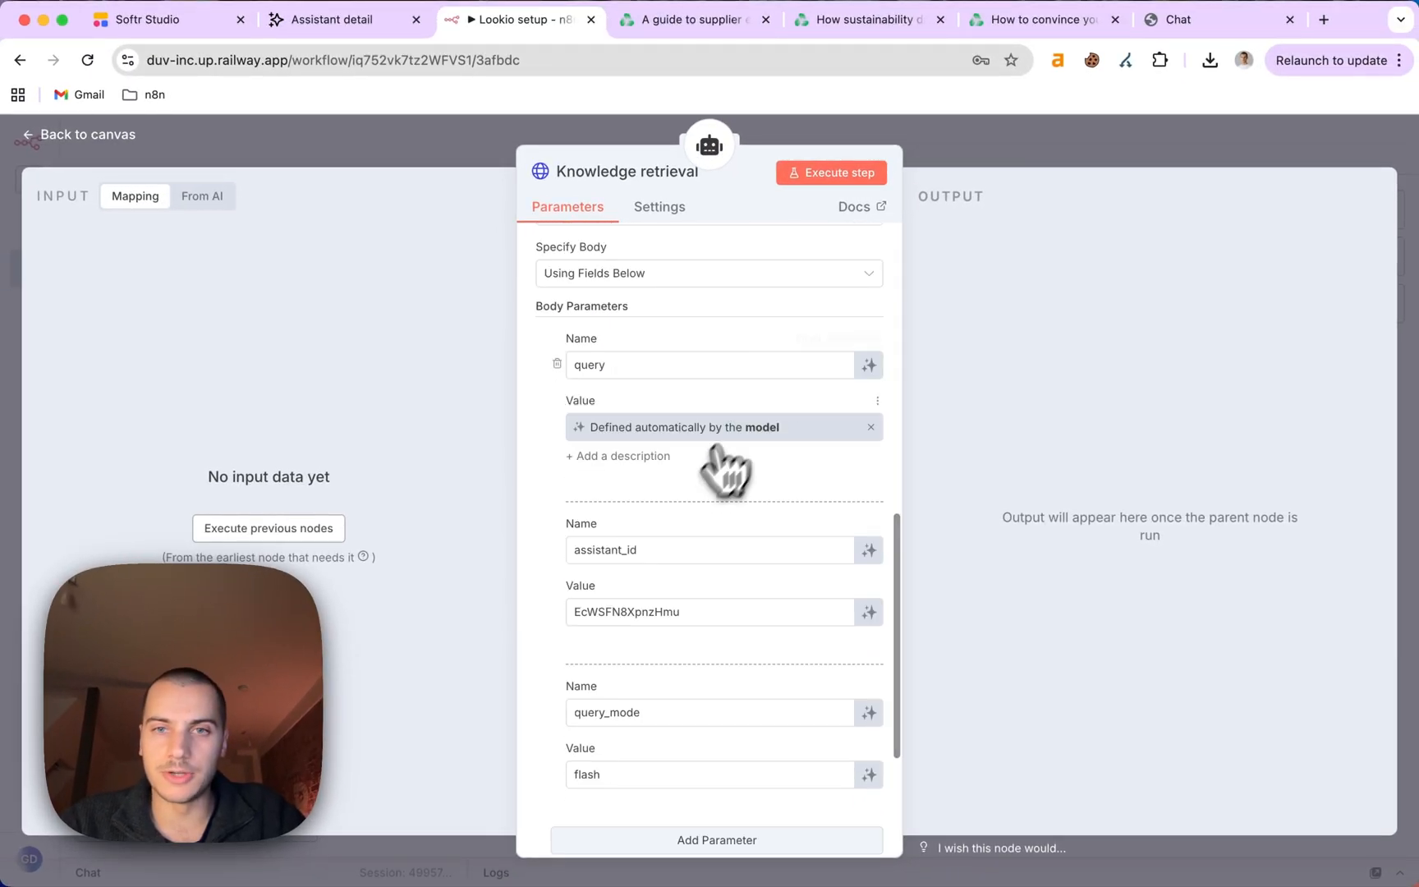
Save the workflow and send 'Hi' in the test chat; the agent offers carbon accounting help.
click(1048, 148)
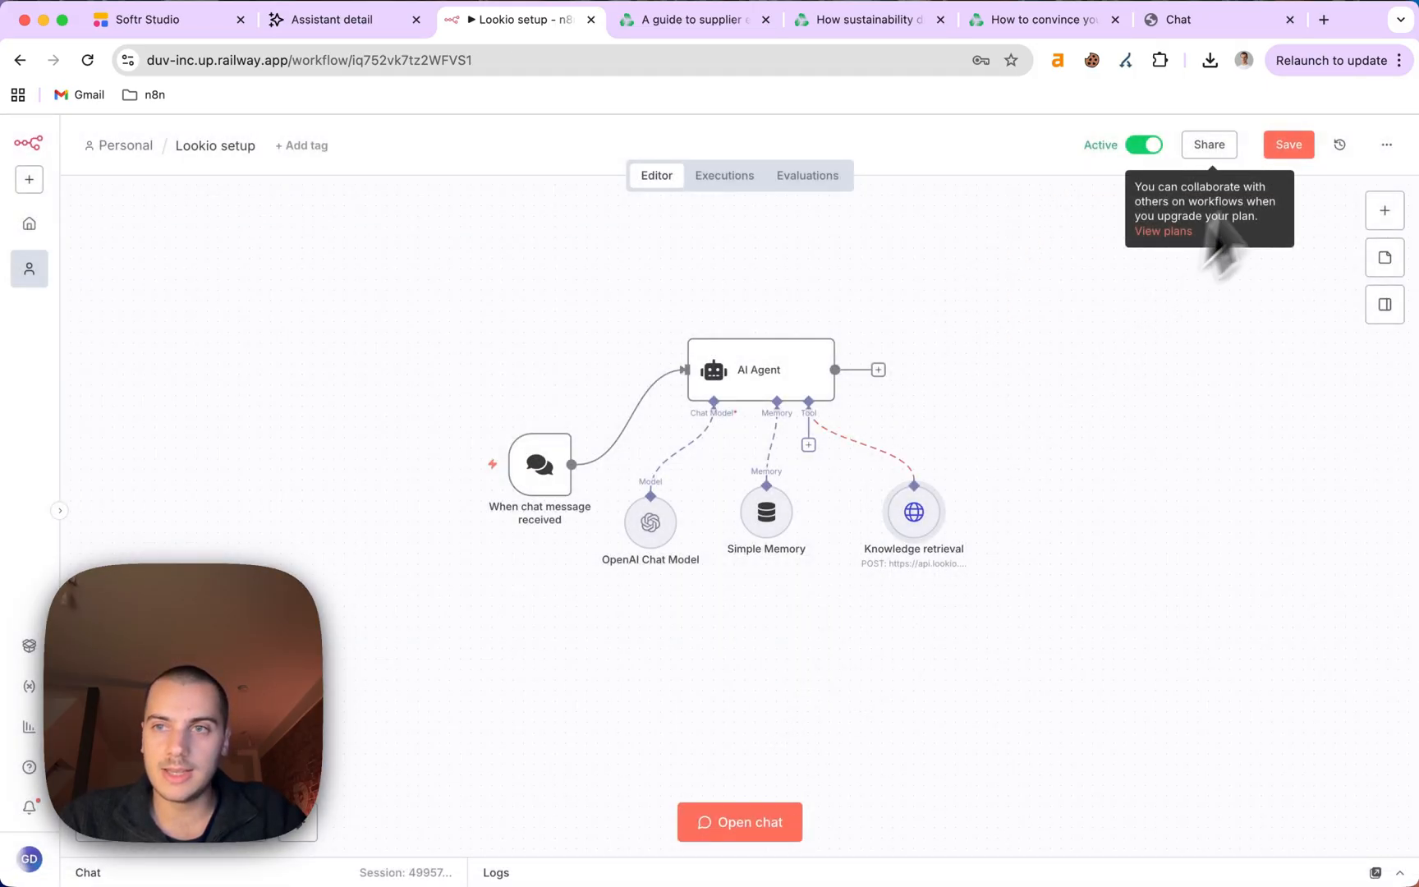
click(1288, 146)
click(739, 823)
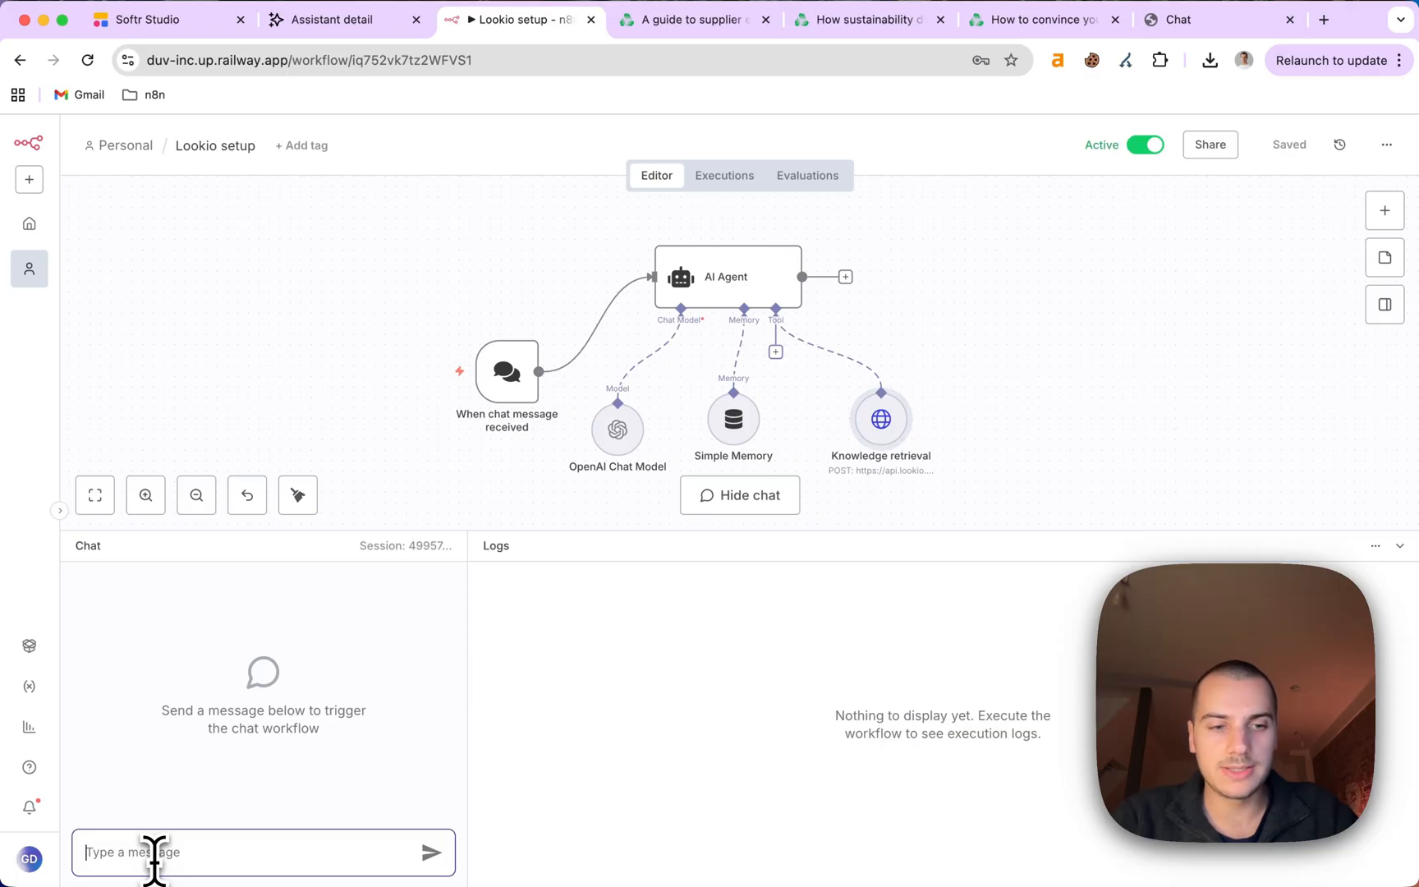
key(Return)
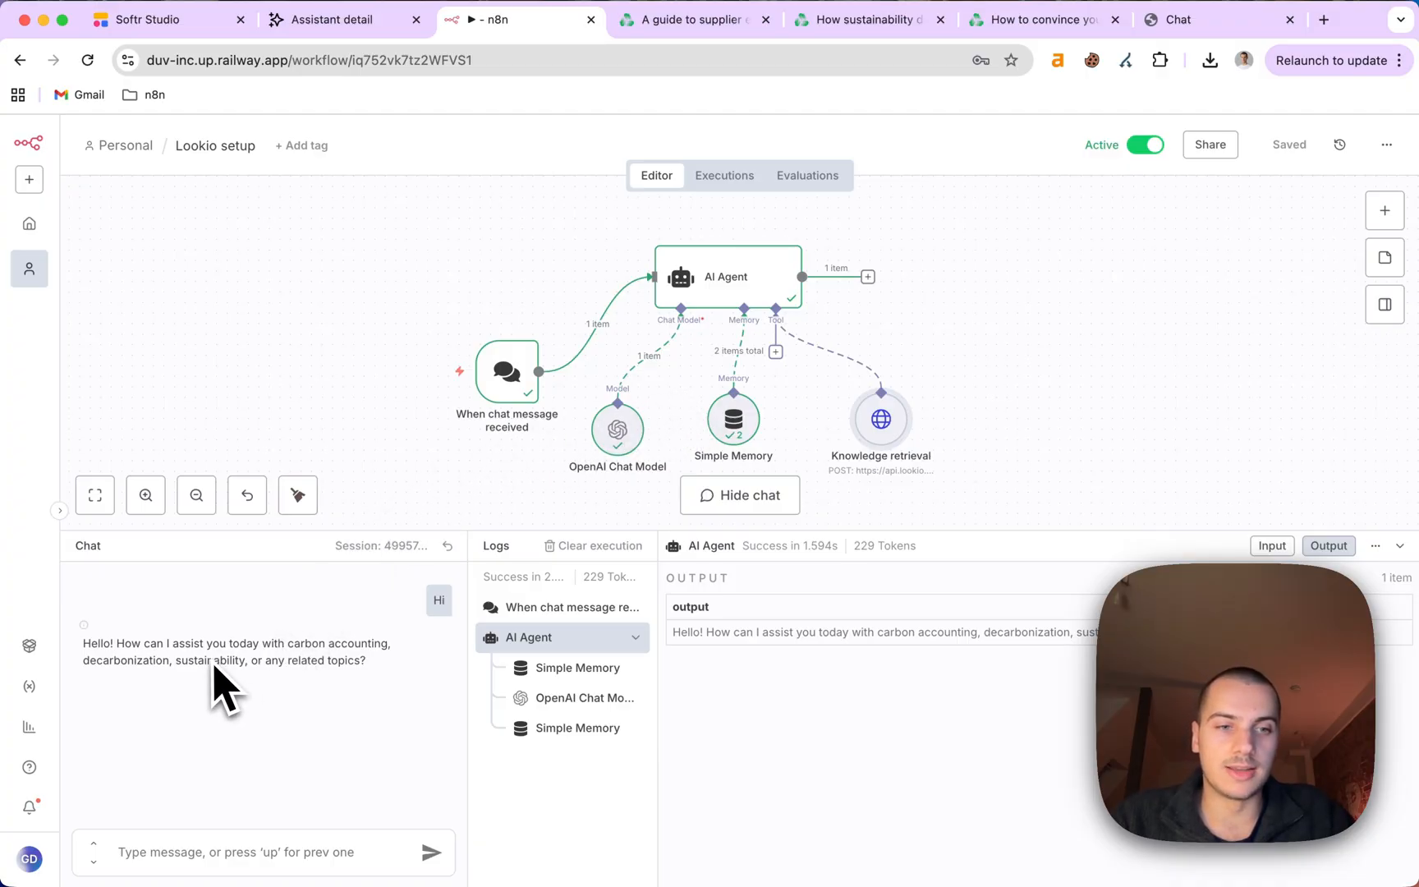
Dictate and send how a fashion company can calculate Scope 3 emissions, then read the GHG Protocol answer.
click(169, 850)
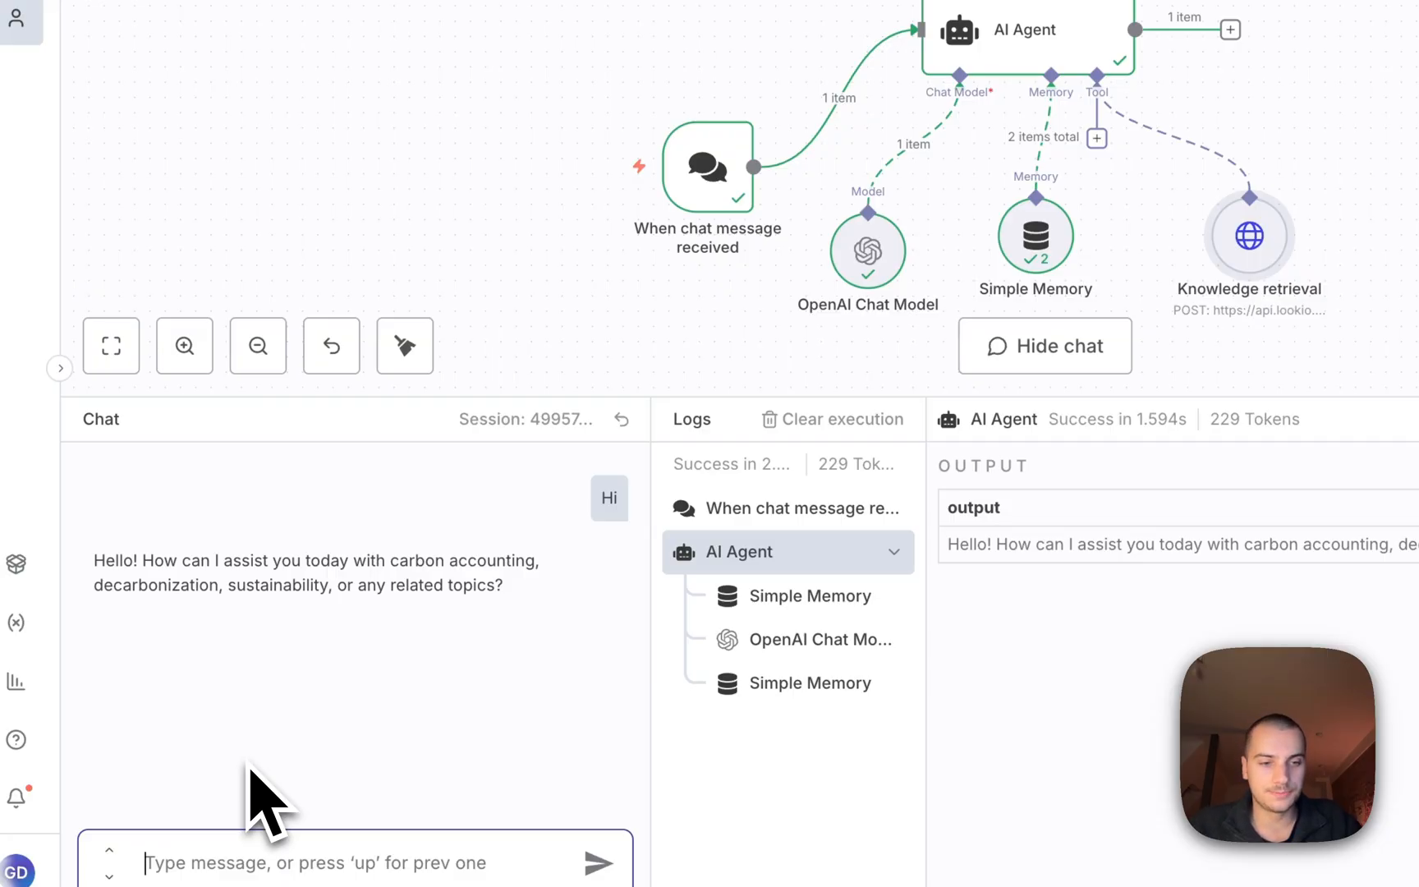
key(fn)
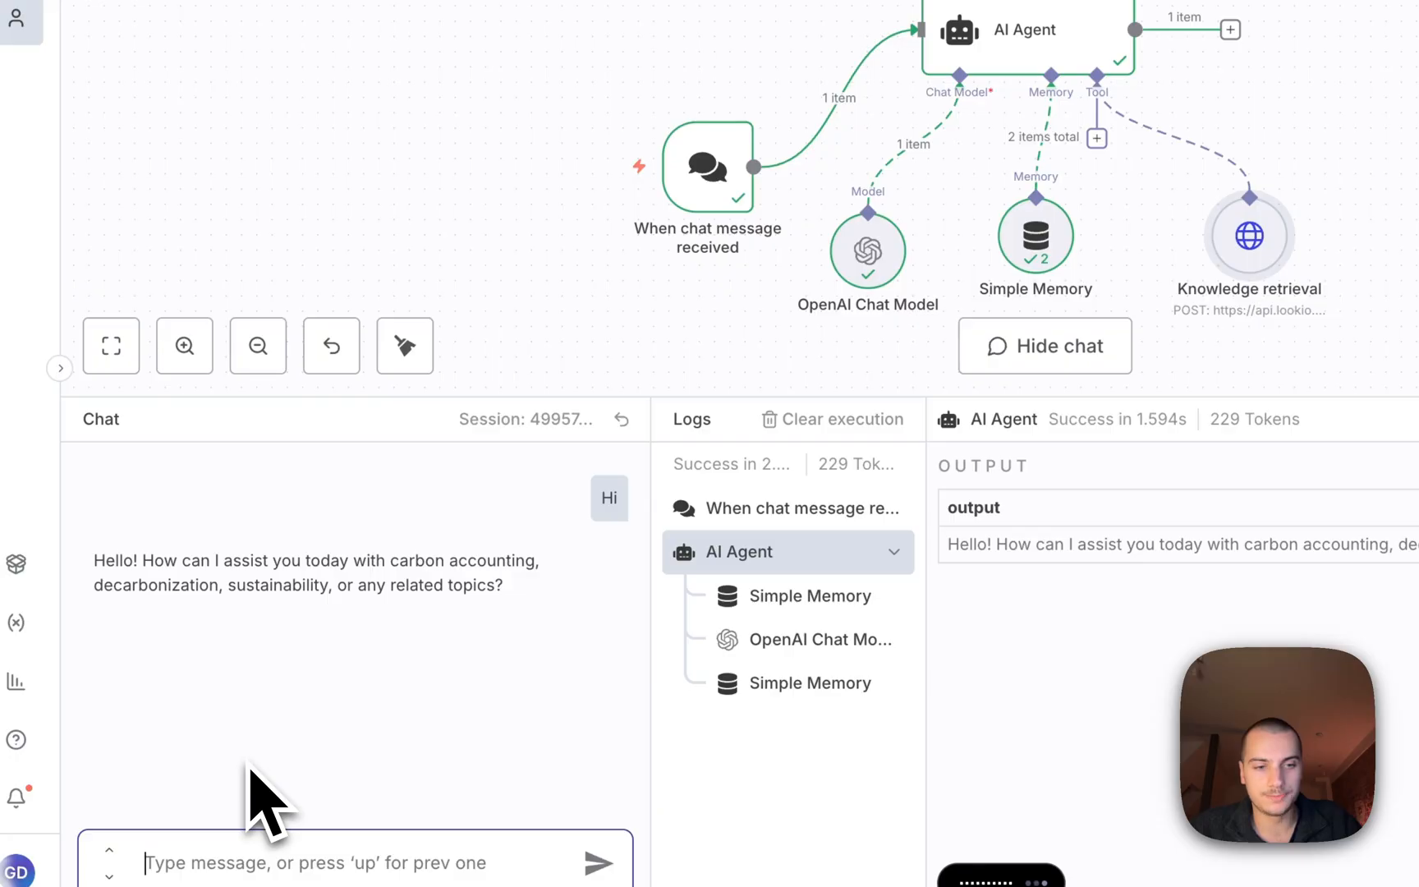
key(fn)
key(Return)
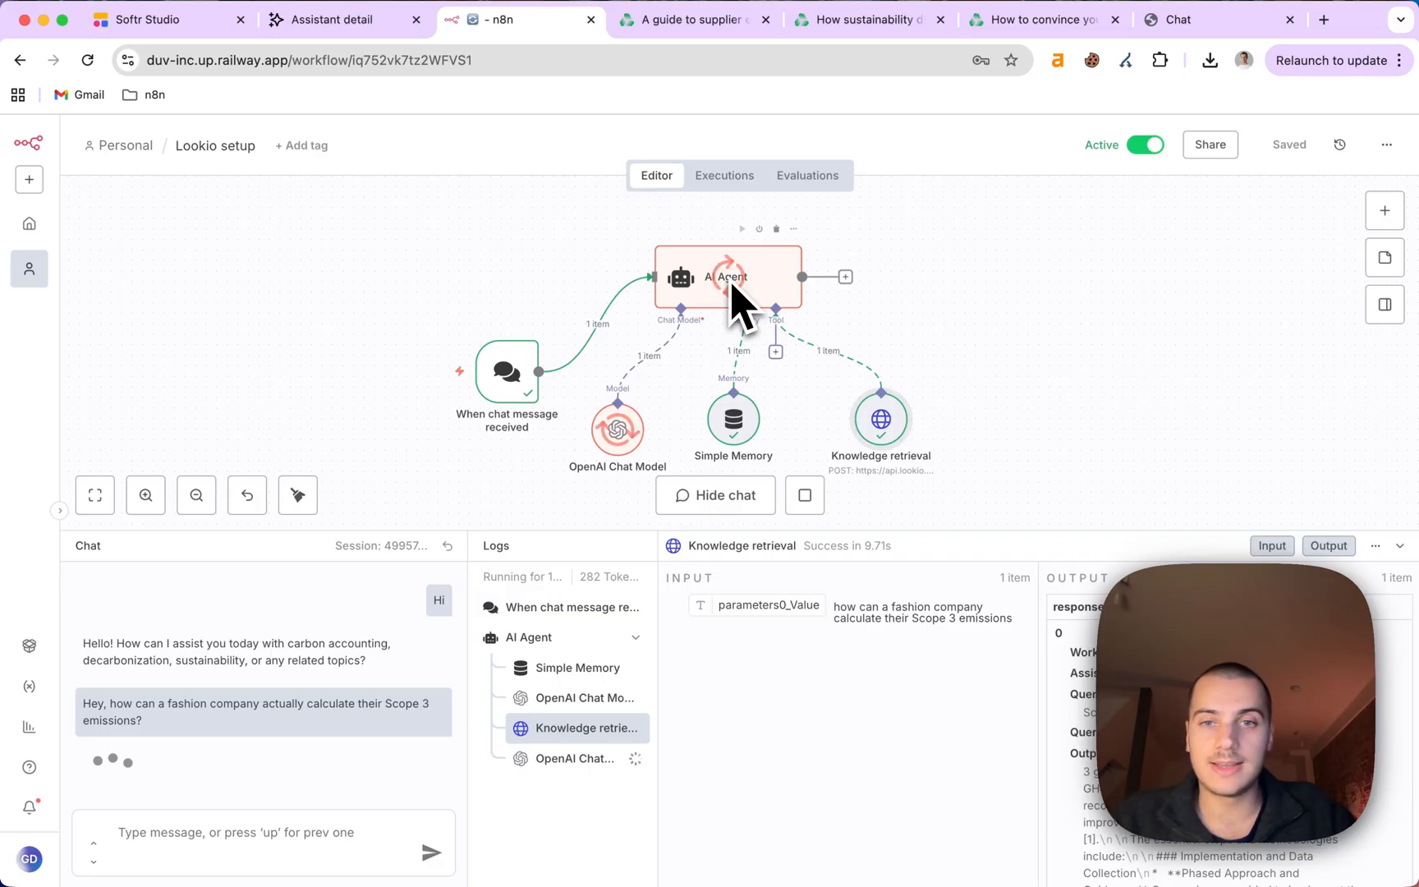
scroll(905, 319, down, 1)
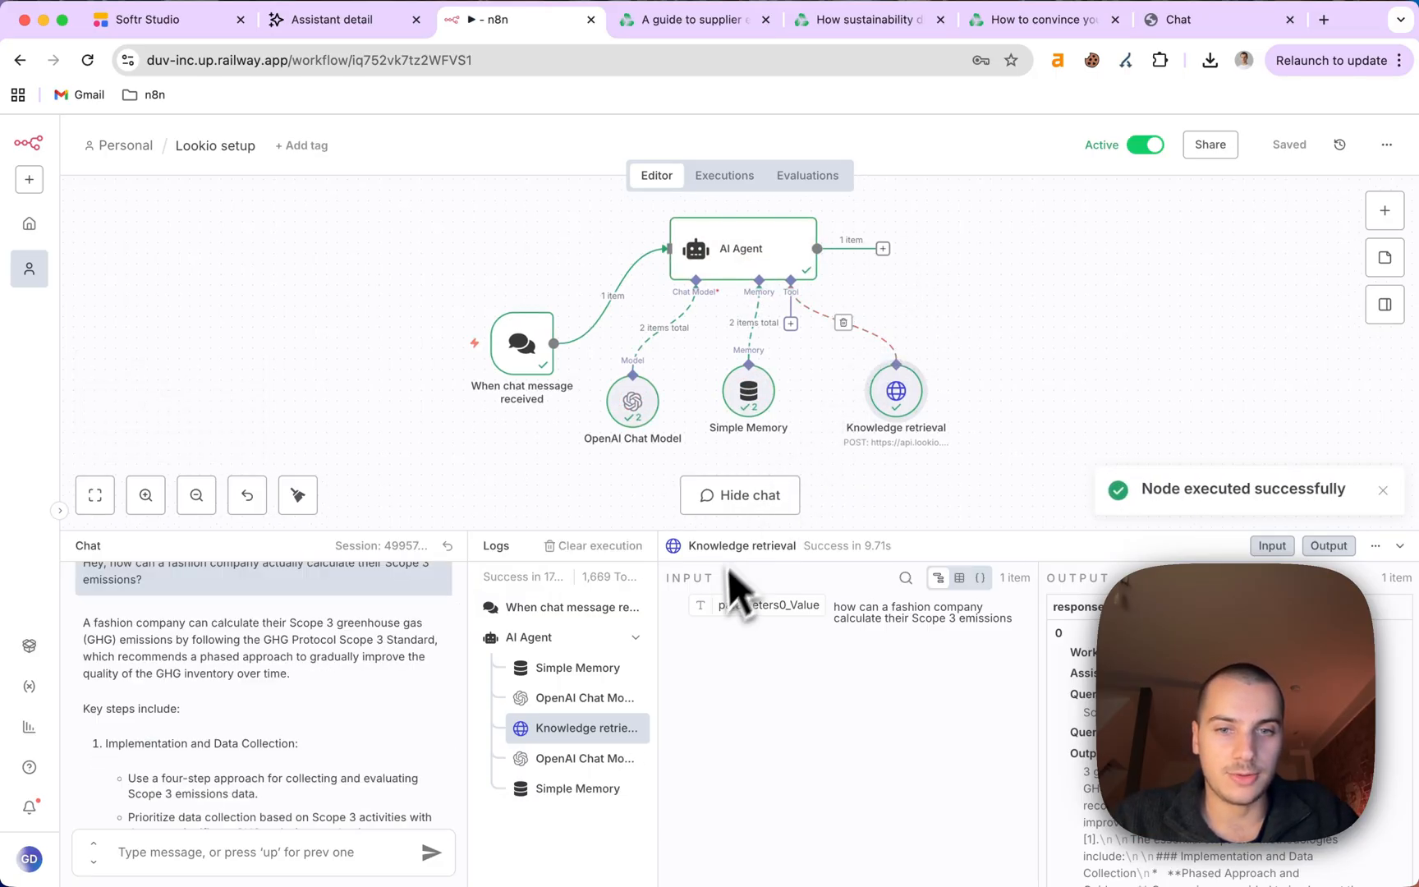
scroll(203, 779, down, 10)
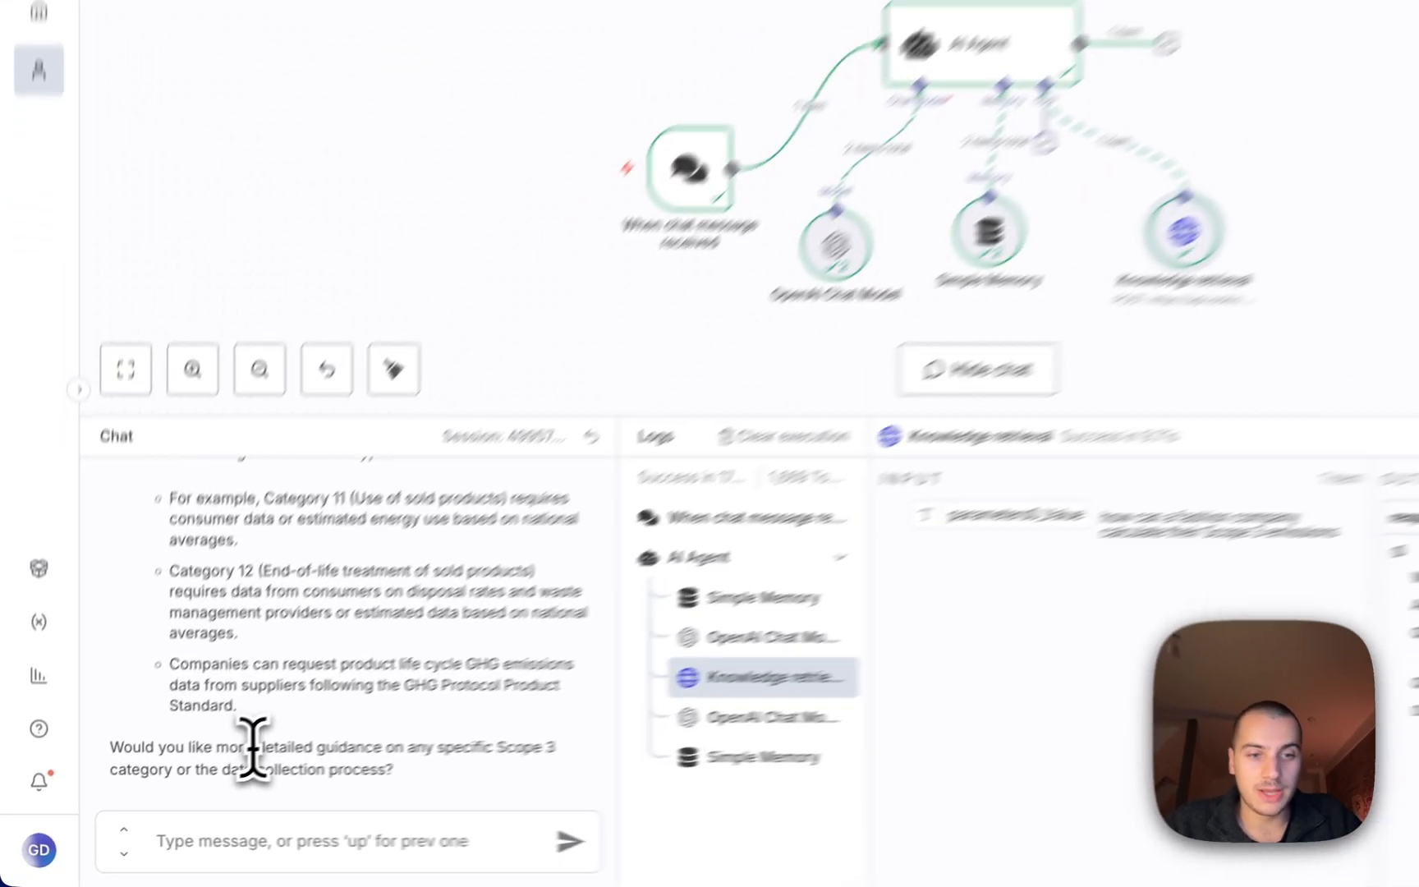
triple_click(205, 780)
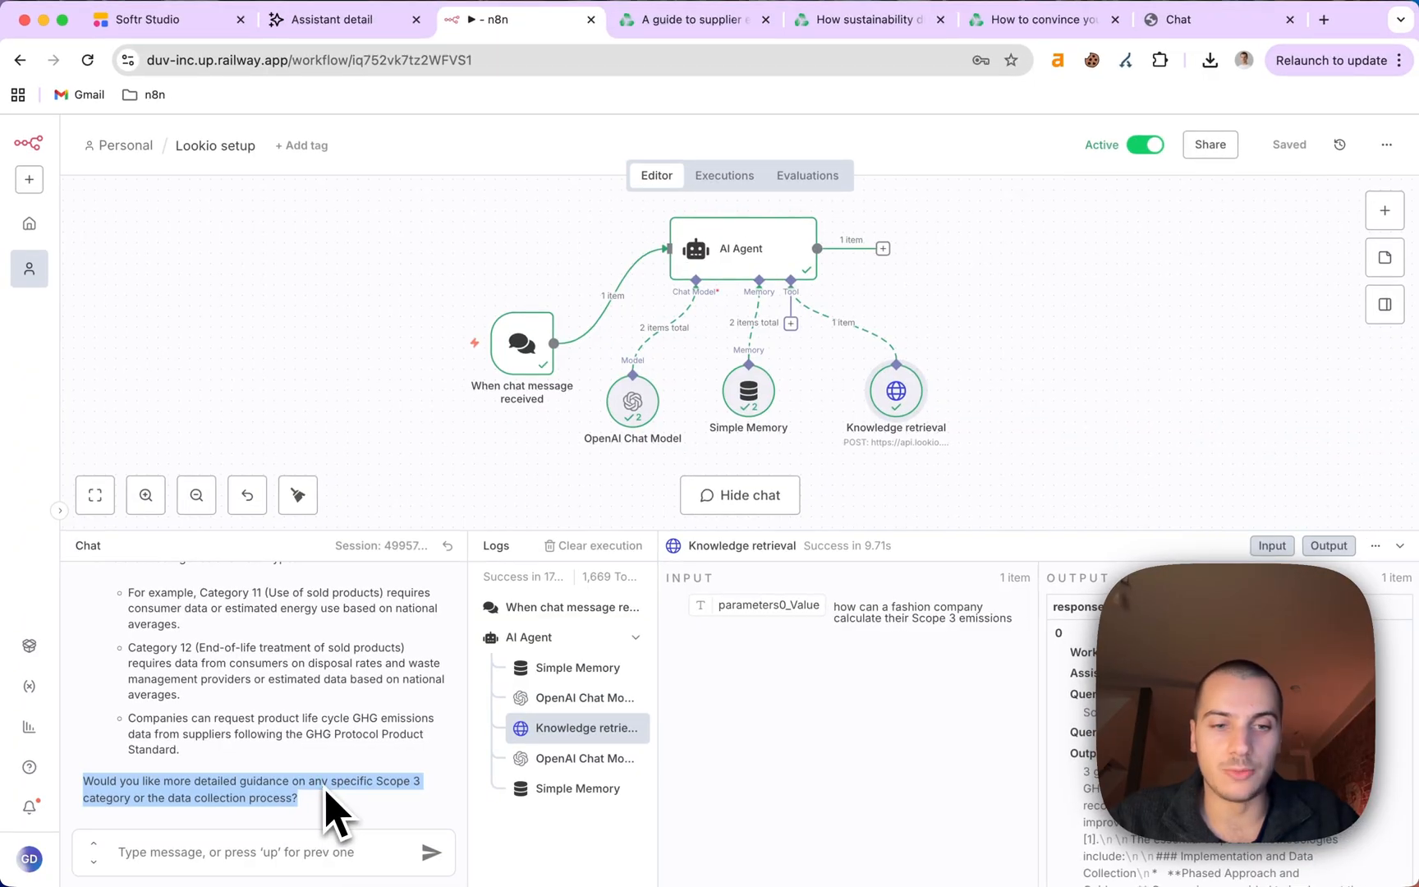
Inspect the Knowledge retrieval node's Lookio response, then close it back to the canvas.
double_click(894, 404)
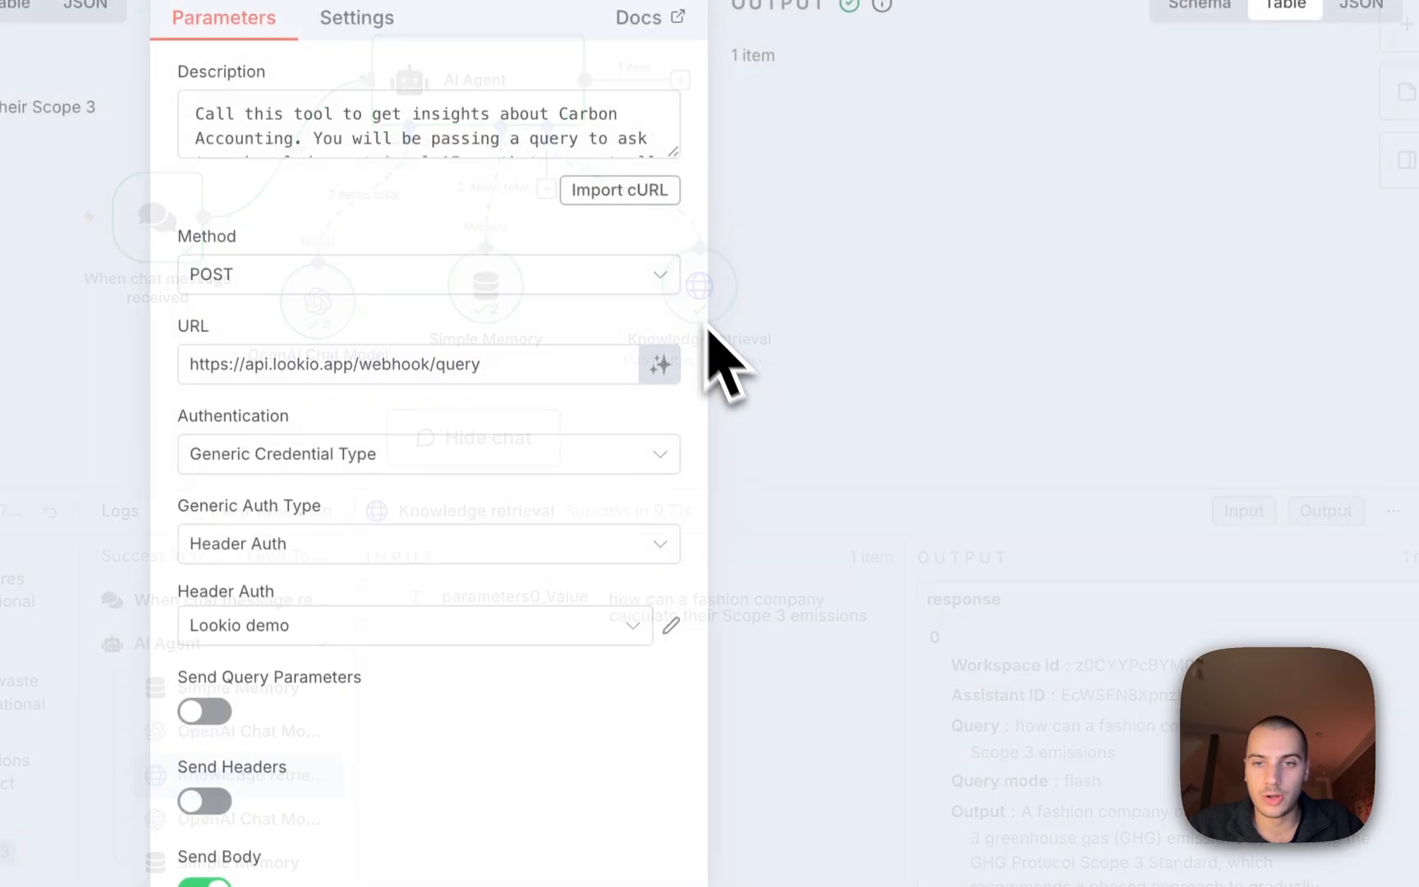
scroll(871, 501, down, 10)
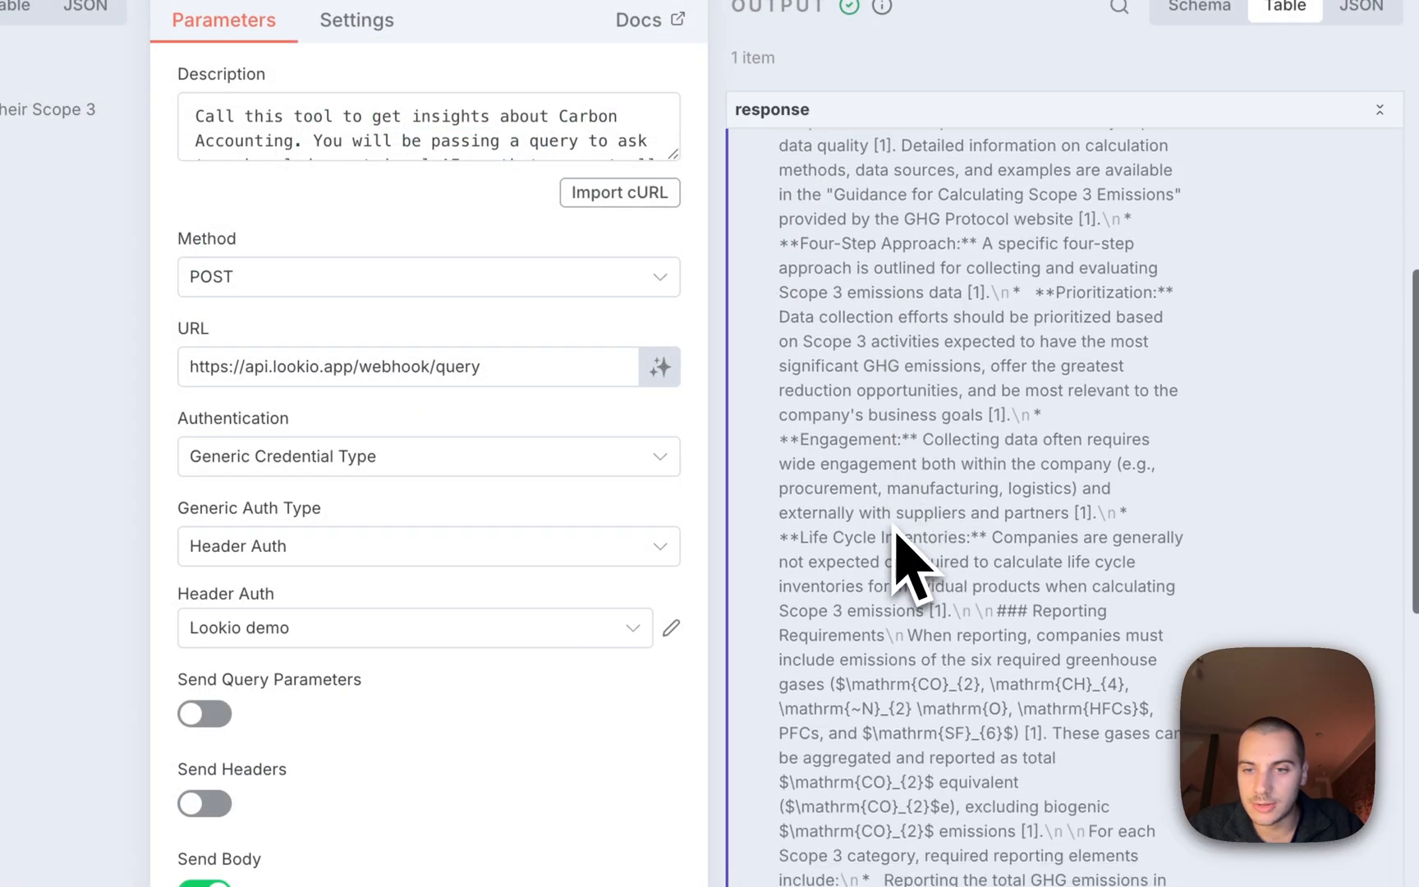
scroll(900, 542, down, 3)
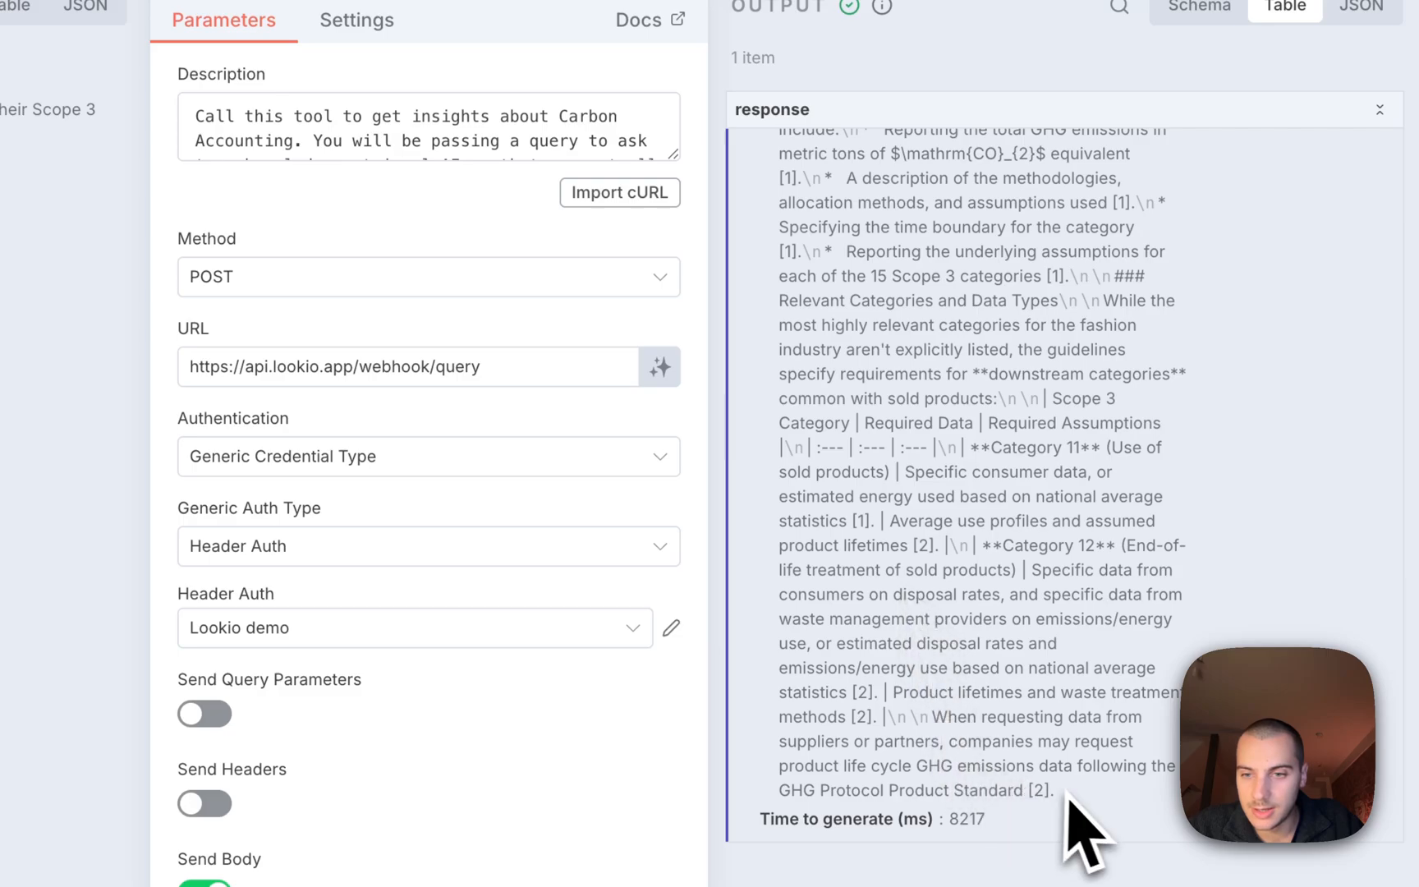
drag(1077, 830, 871, 649)
scroll(928, 492, up, 12)
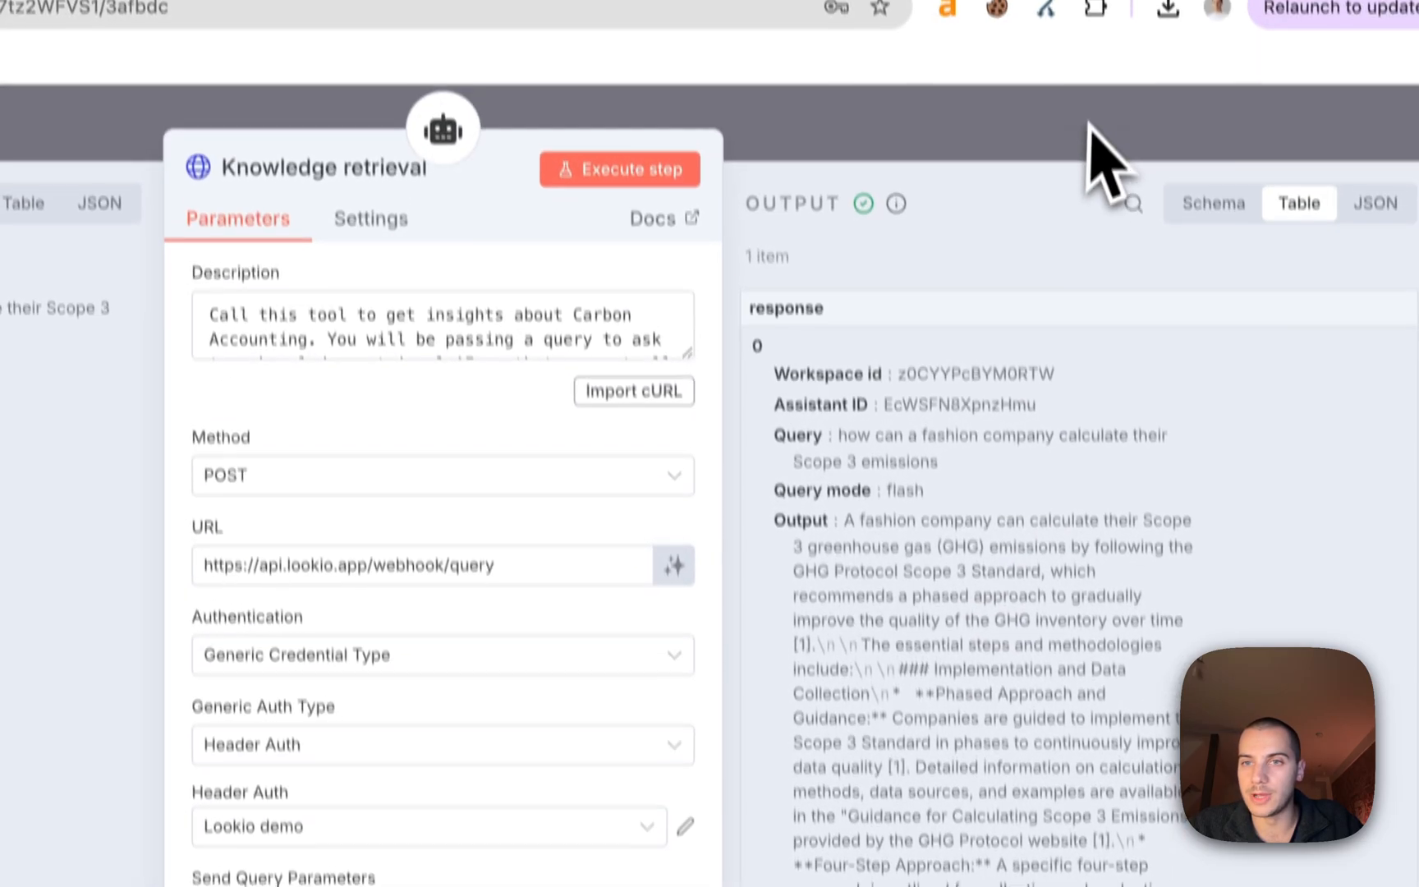
click(1088, 121)
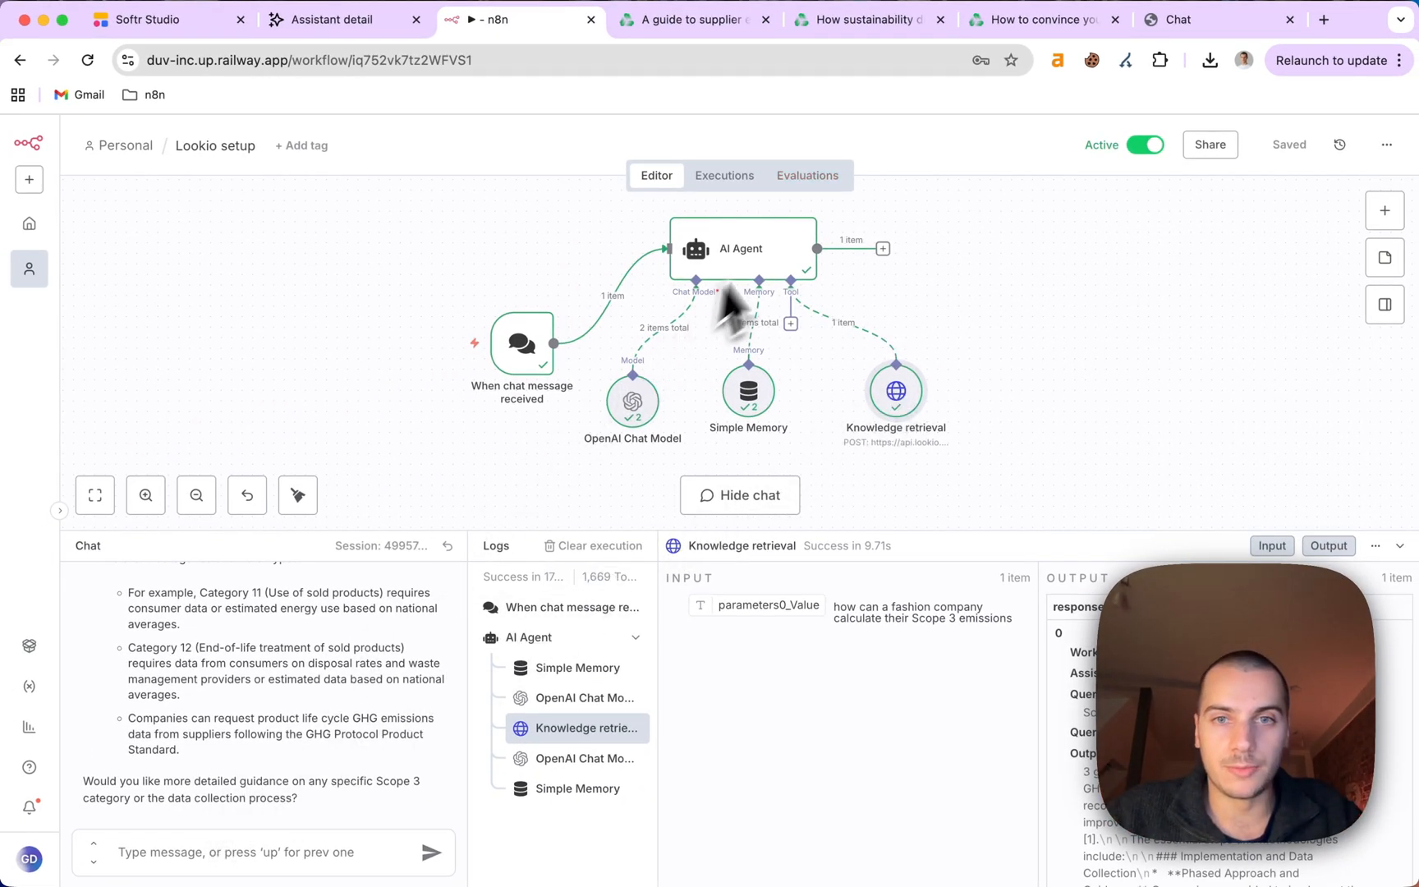
Review the AI Agent's run logs for the Knowledge retrieval call, then hide the chat panel.
click(776, 252)
double_click(776, 253)
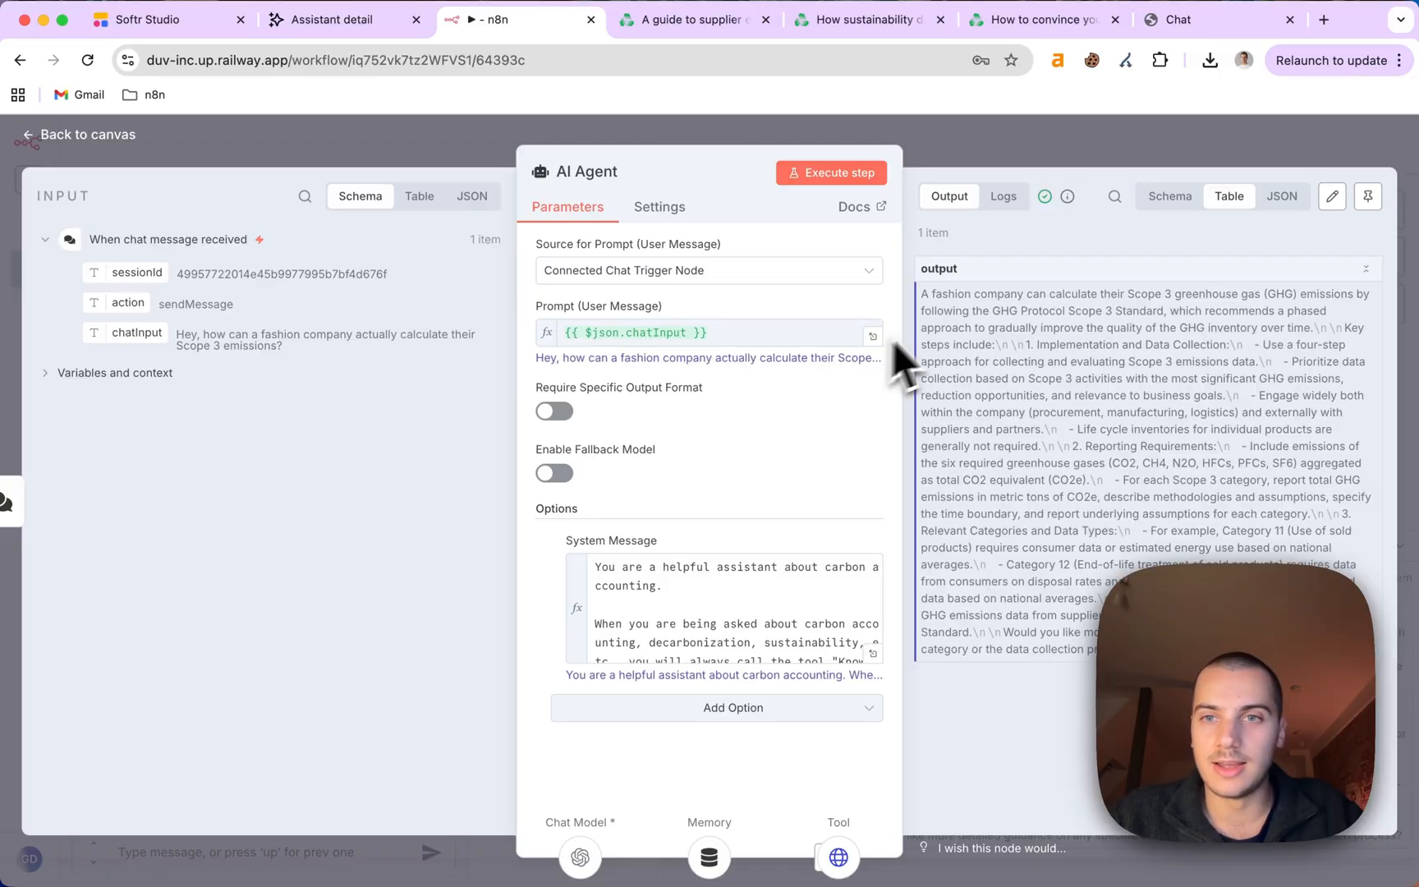
click(1003, 197)
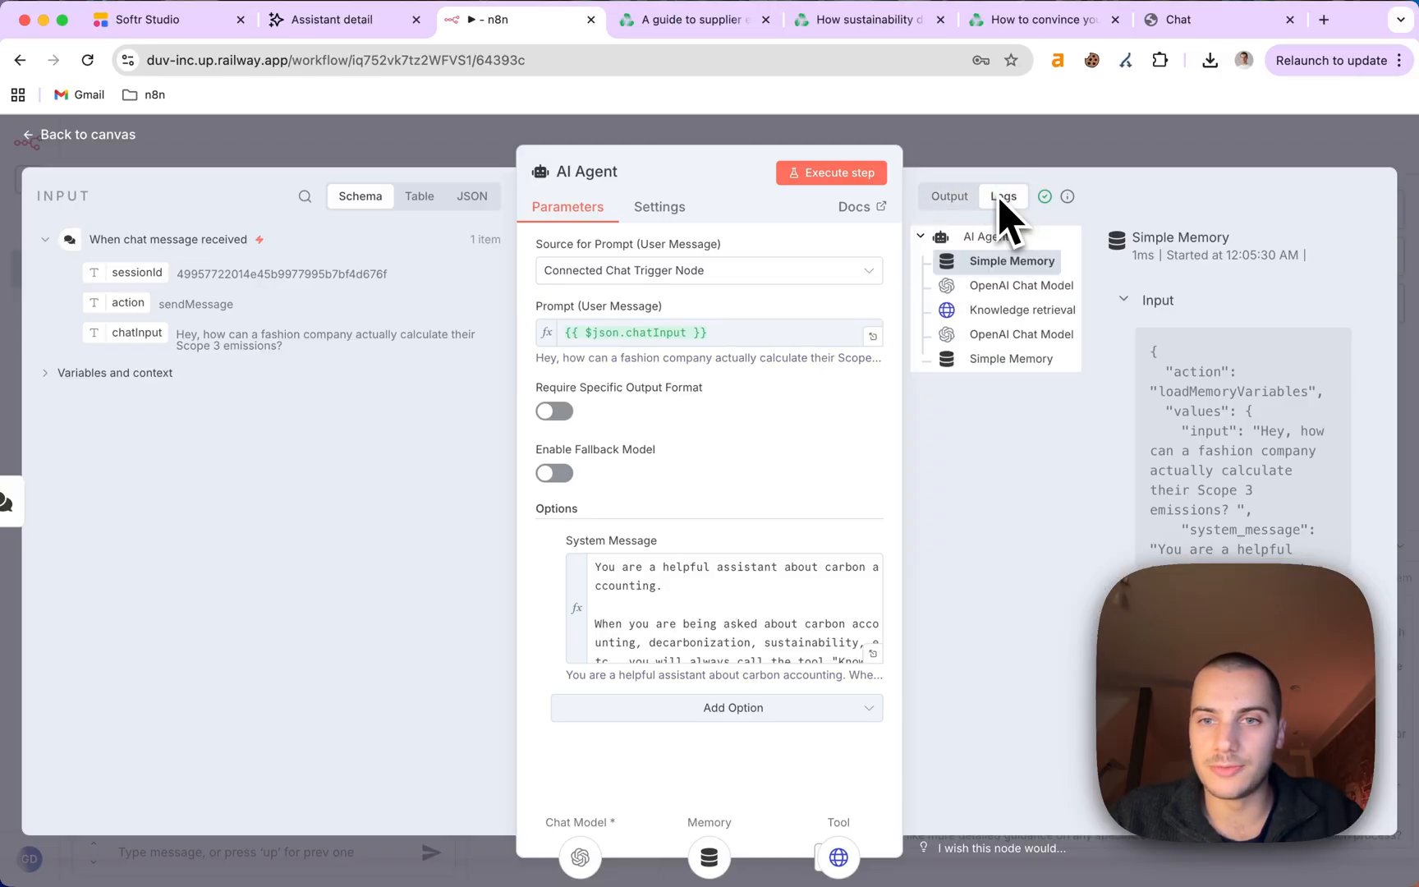
click(997, 316)
scroll(1176, 491, down, 5)
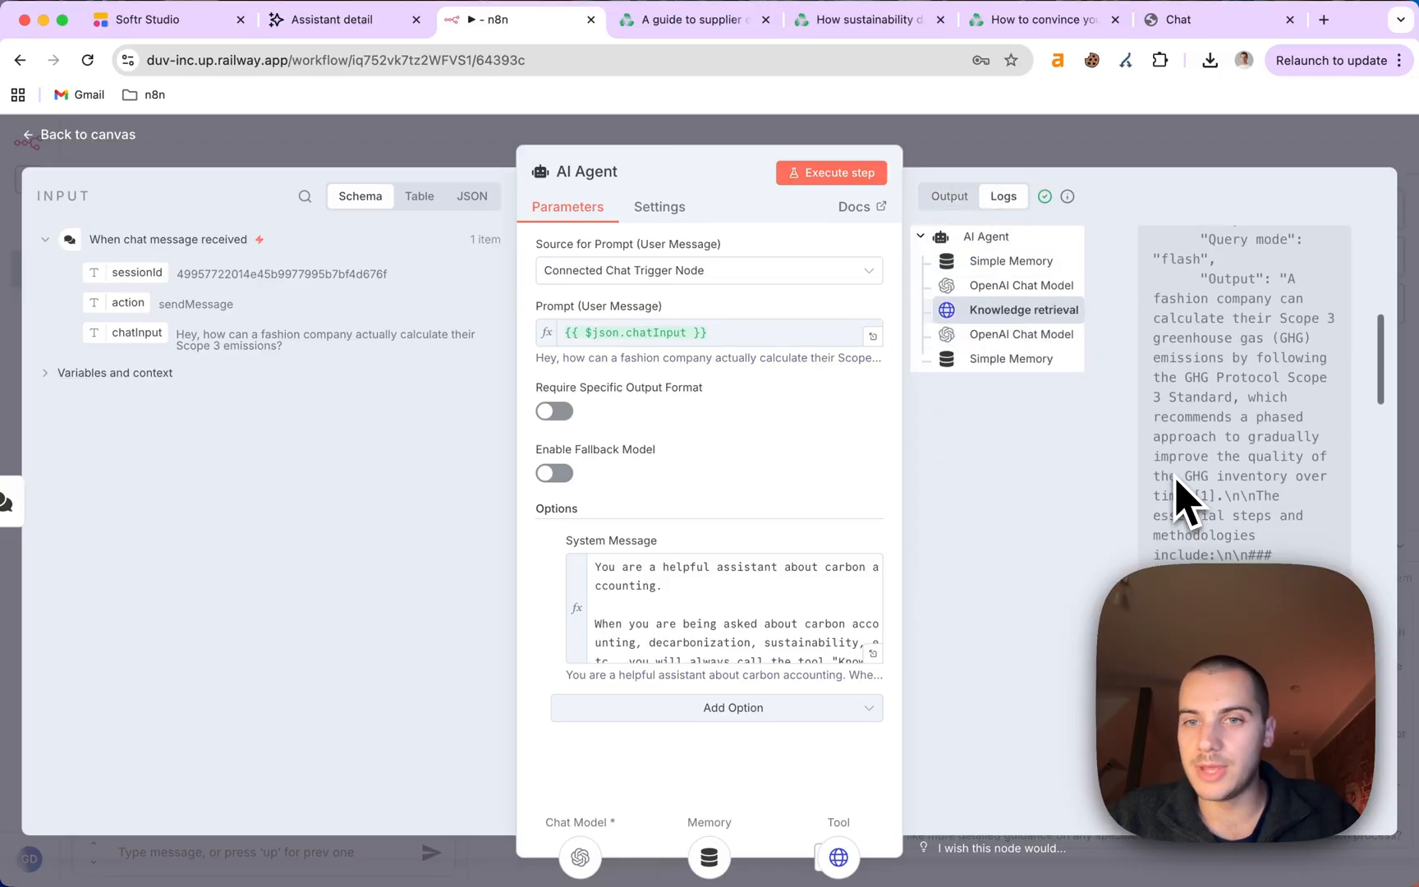
scroll(1176, 491, up, 5)
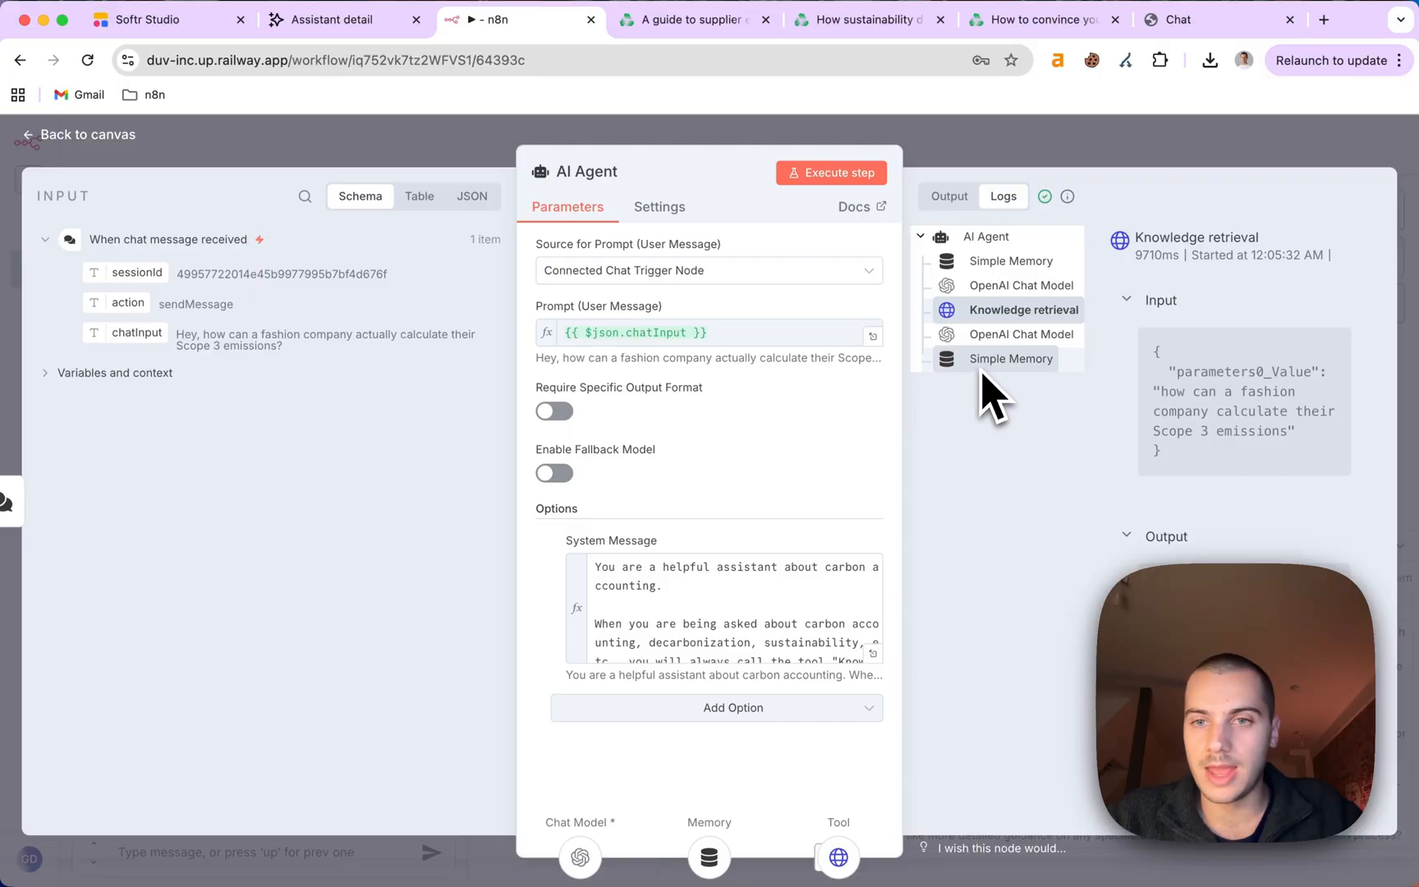
click(1146, 160)
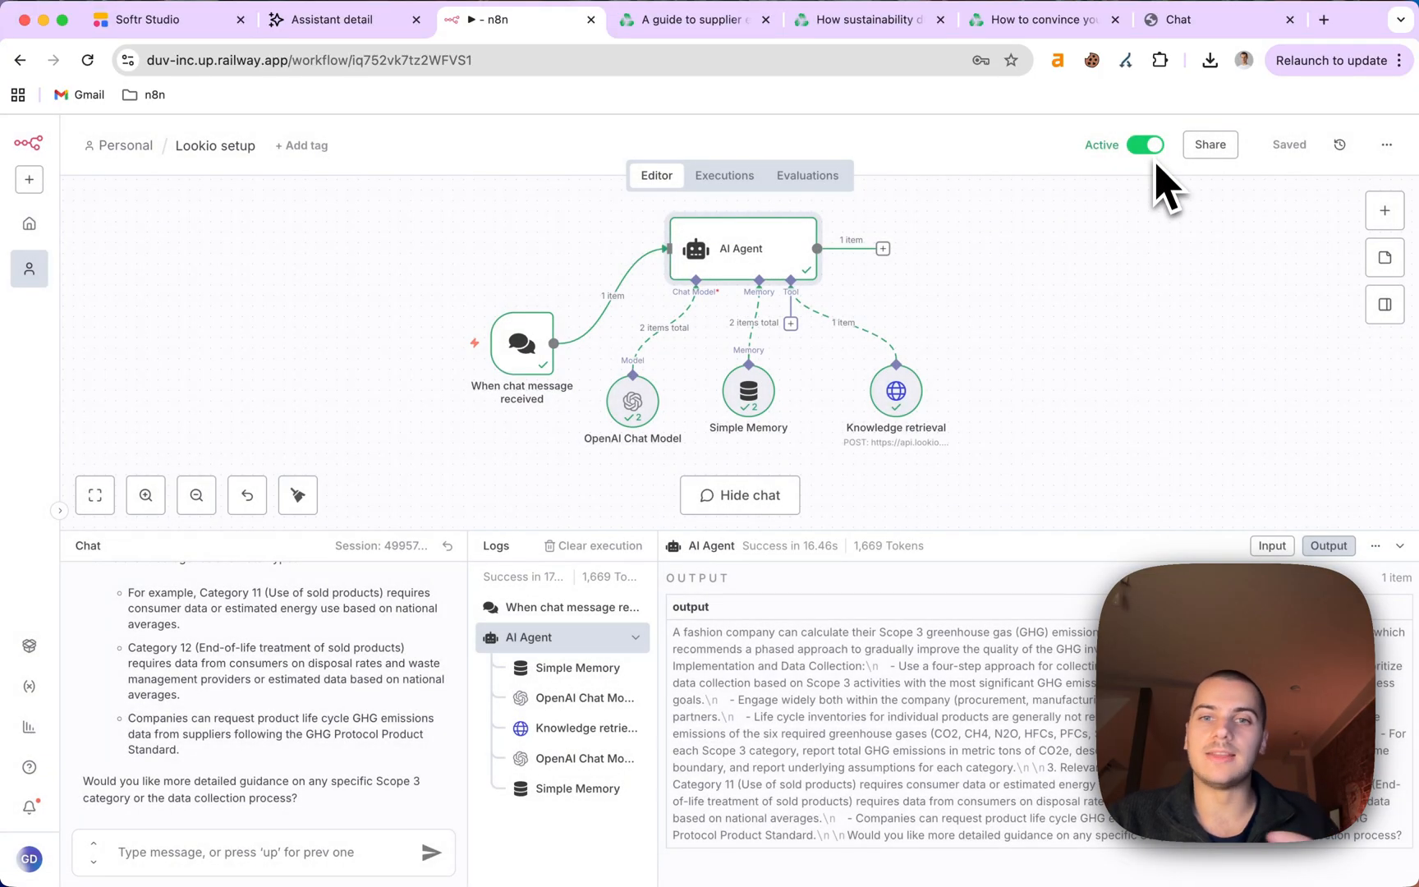
scroll(305, 735, up, 15)
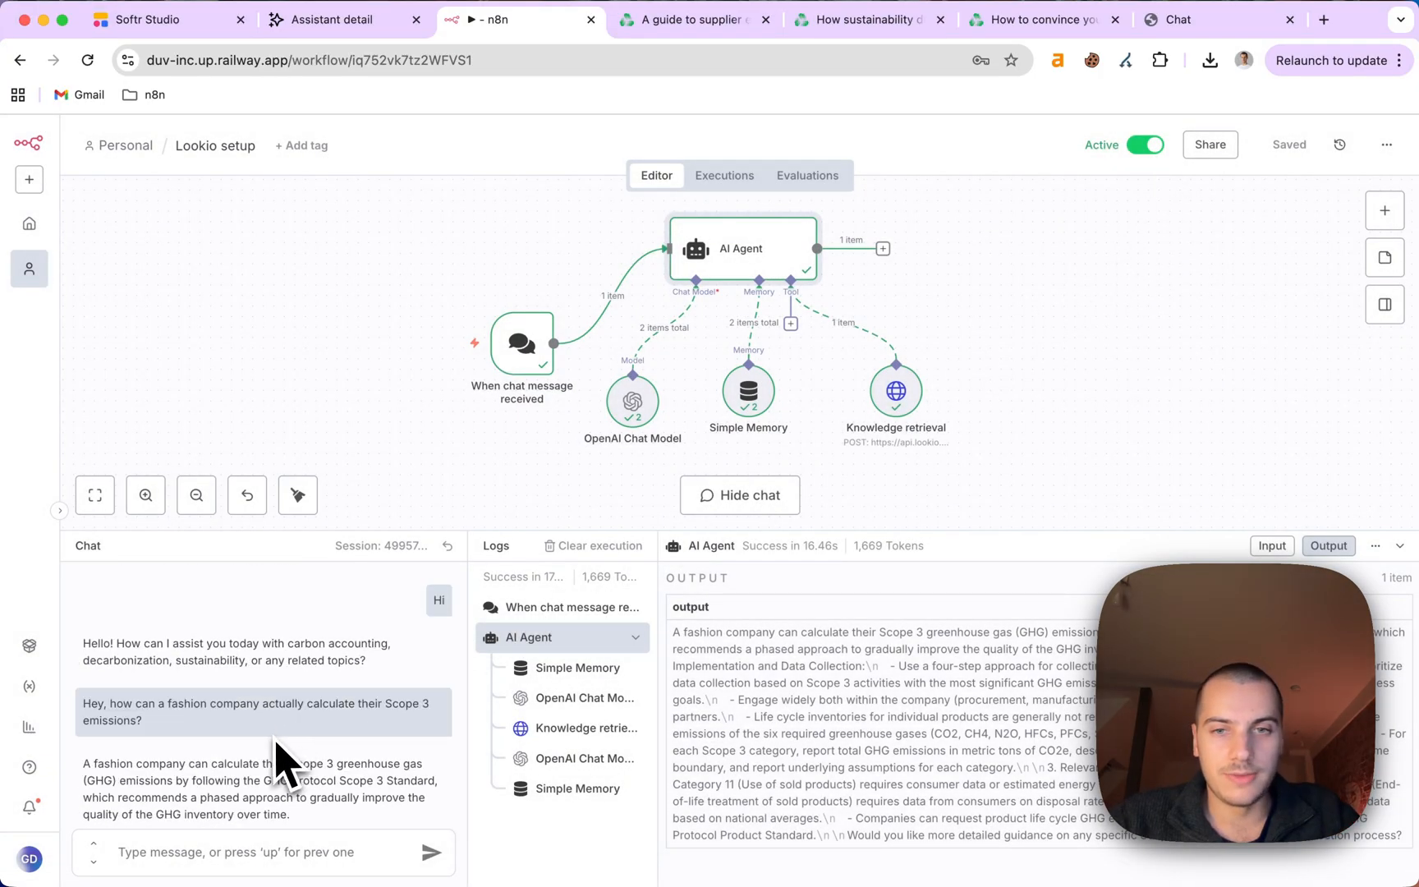
scroll(278, 761, down, 10)
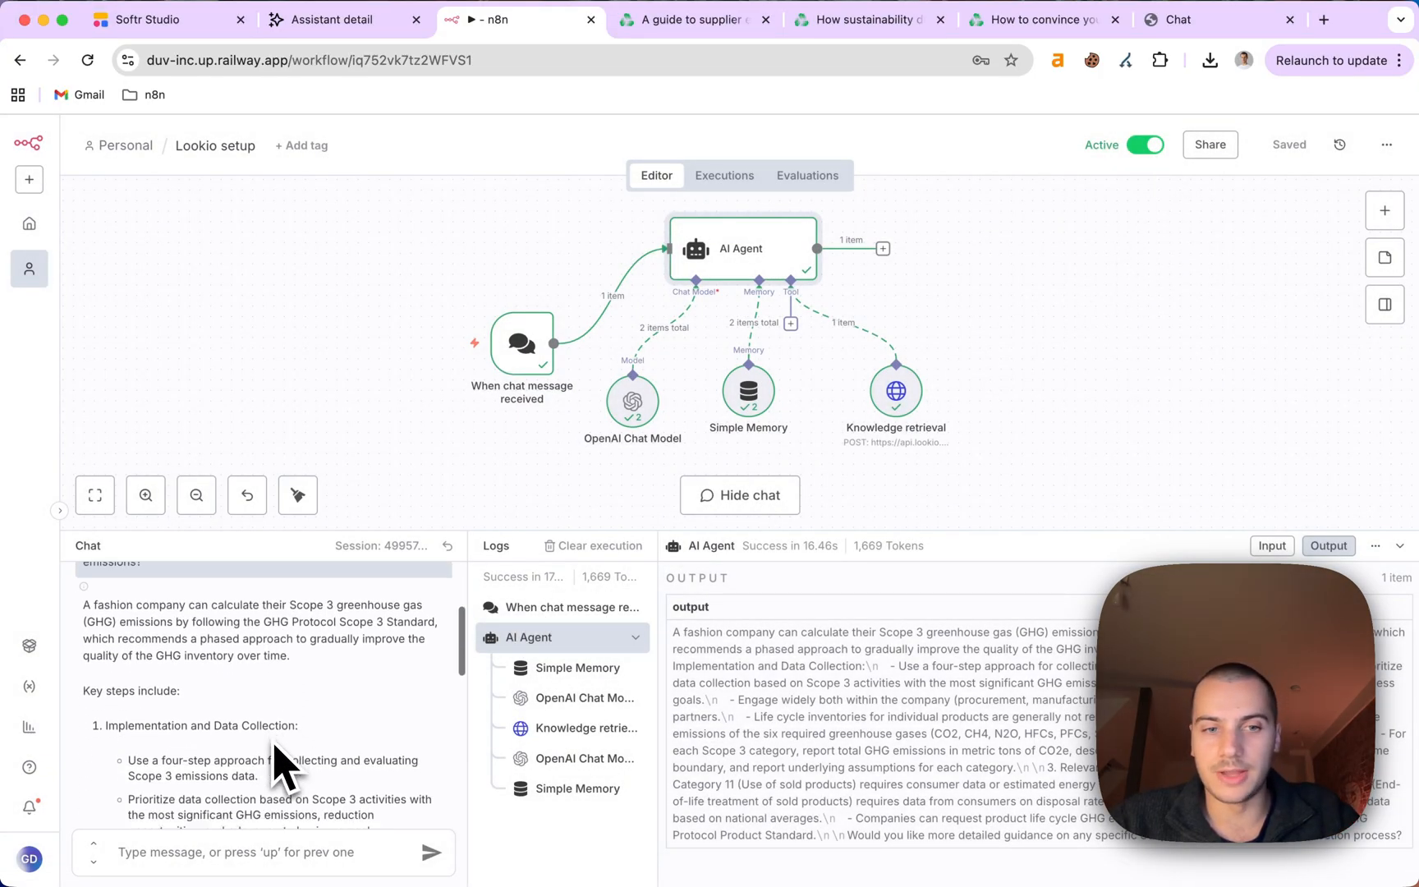
click(1401, 544)
Swap the OpenAI Chat Model for an OpenRouter Chat Model using google/gemini-2.5-flash-preview-09-2025.
key(Delete)
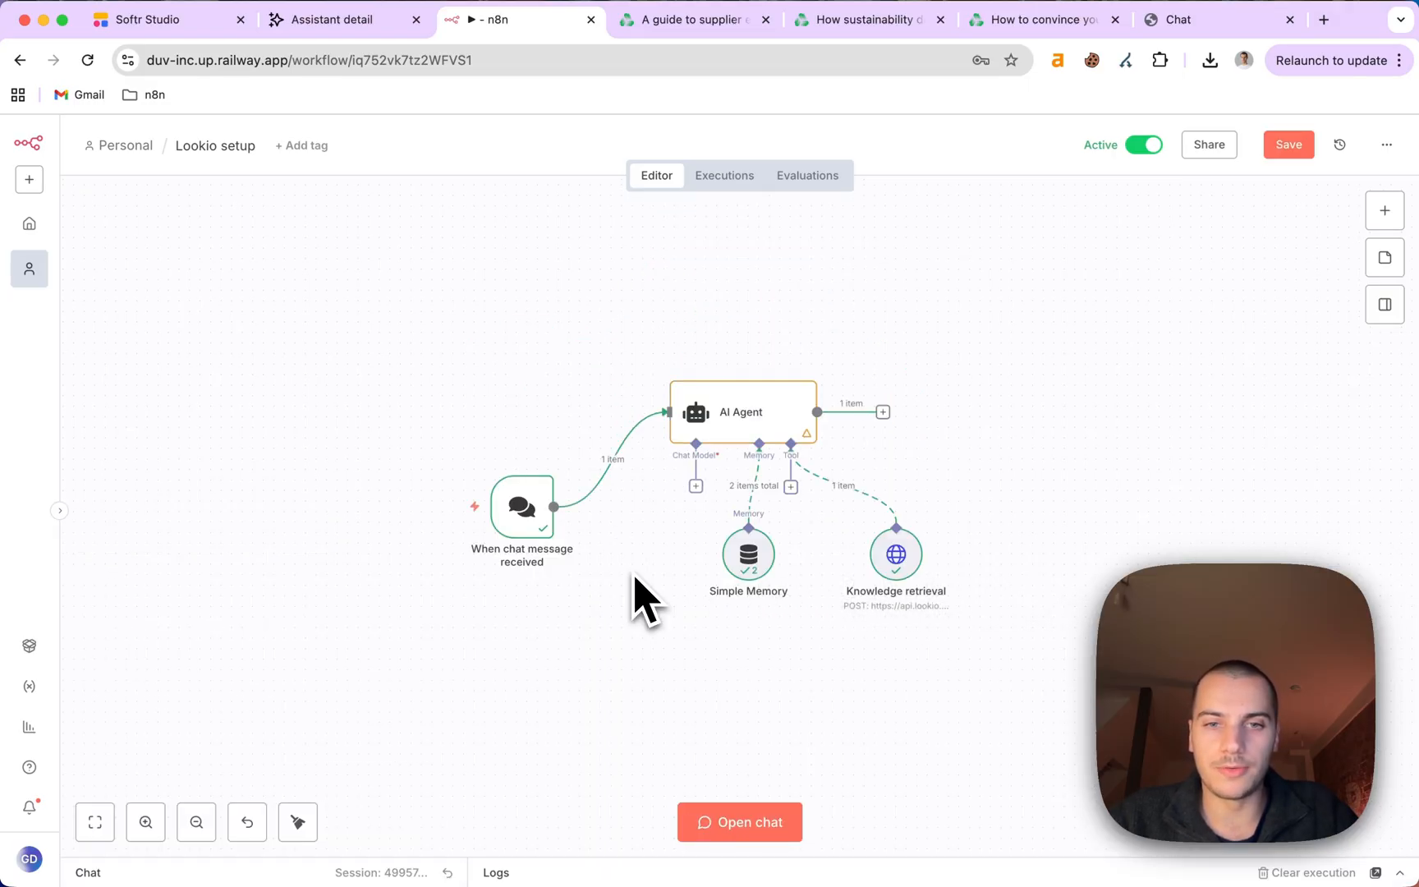
click(696, 487)
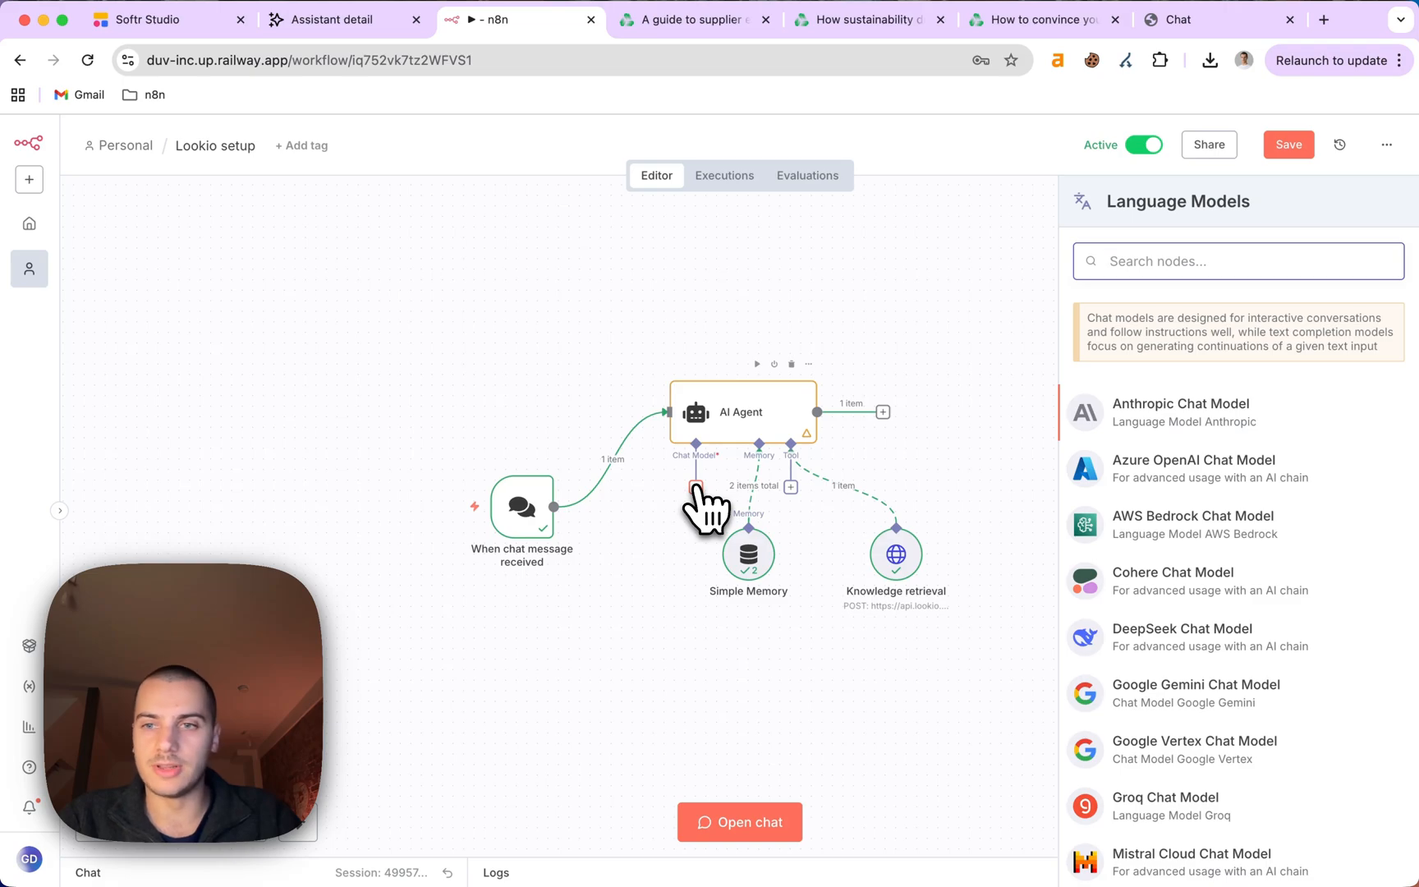
text(op)
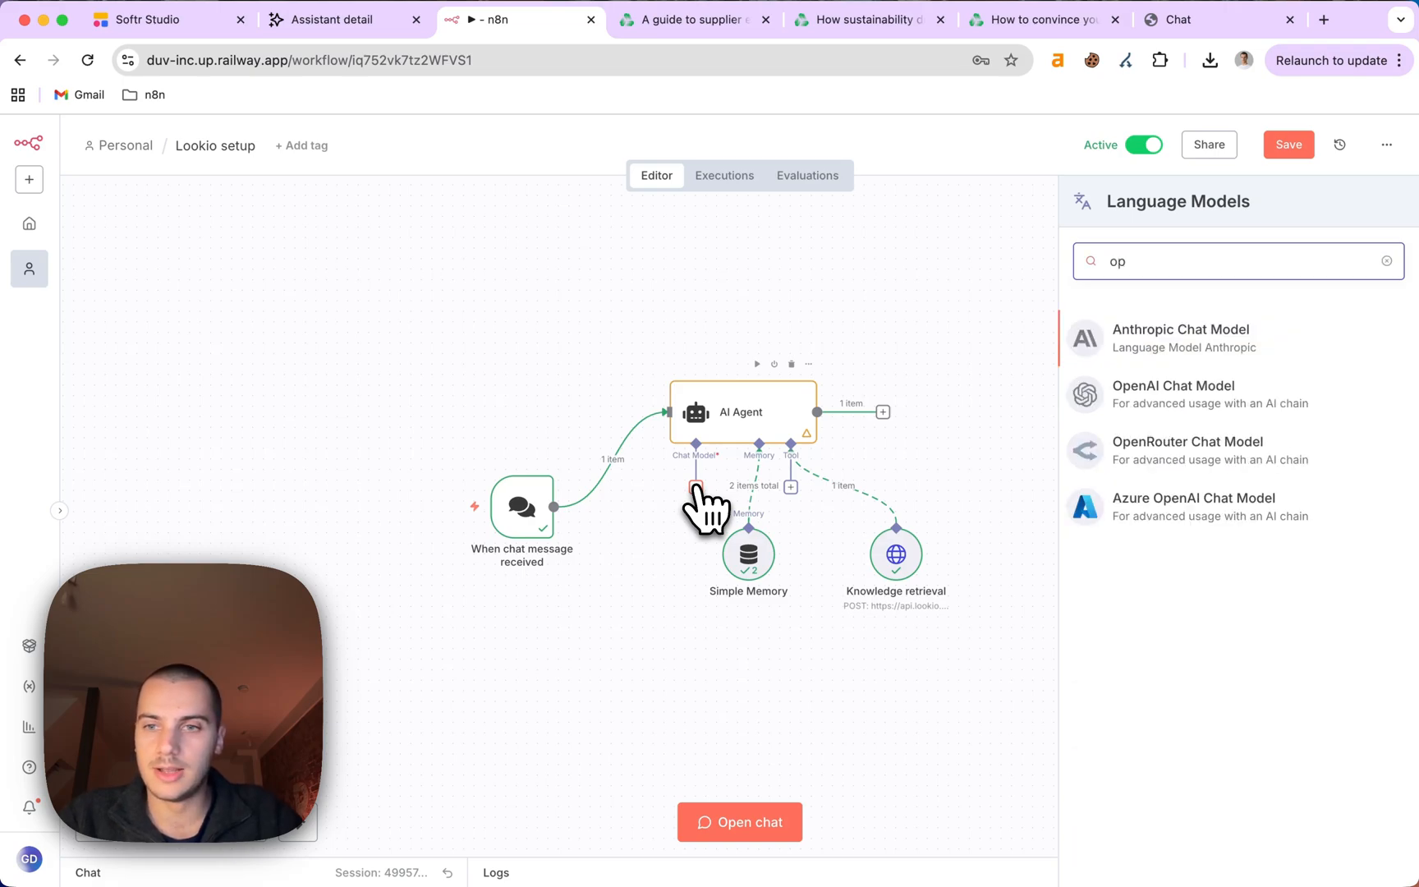
click(1082, 457)
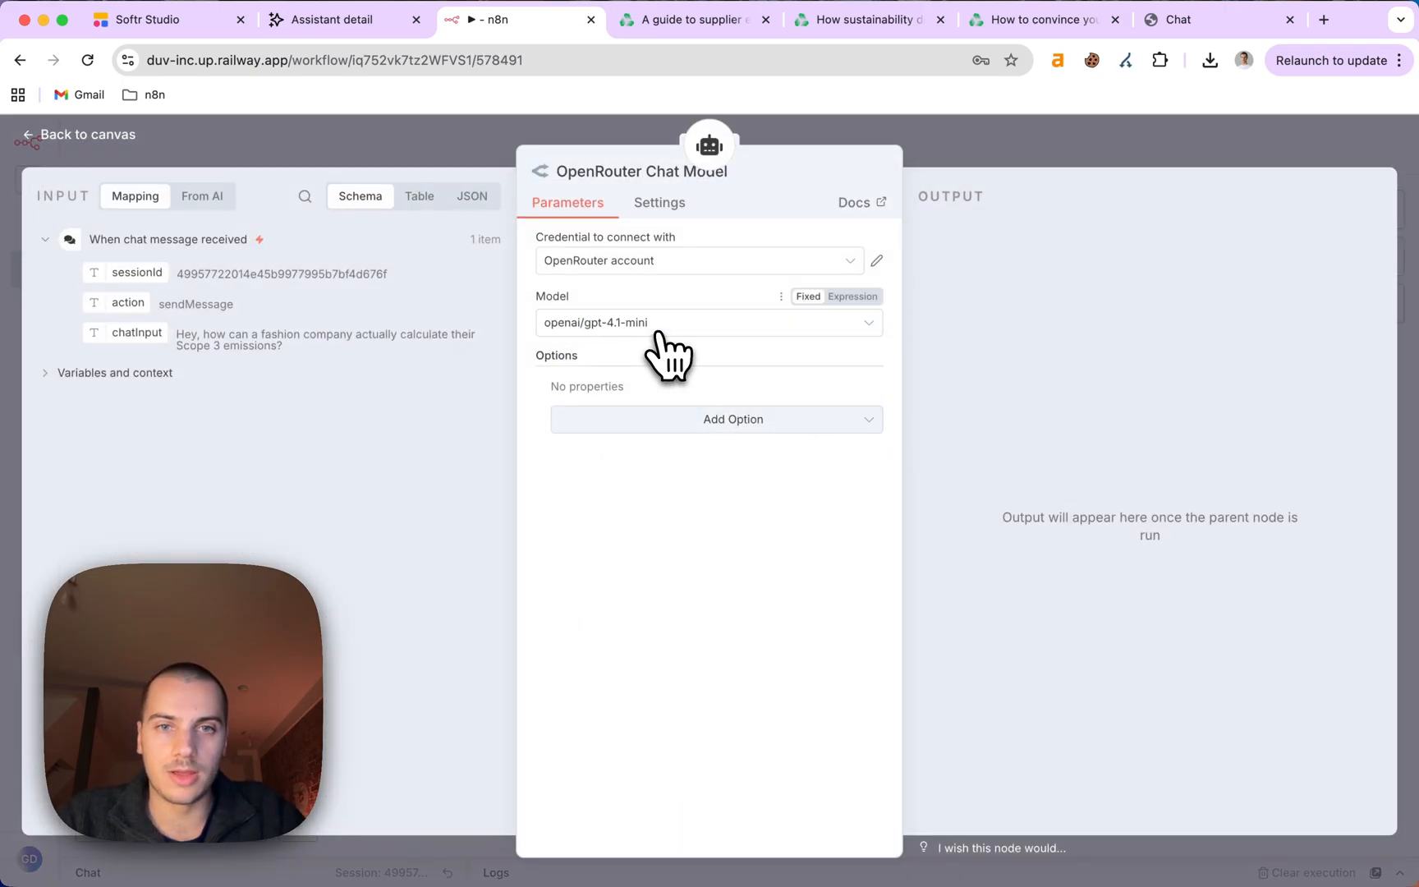
click(662, 332)
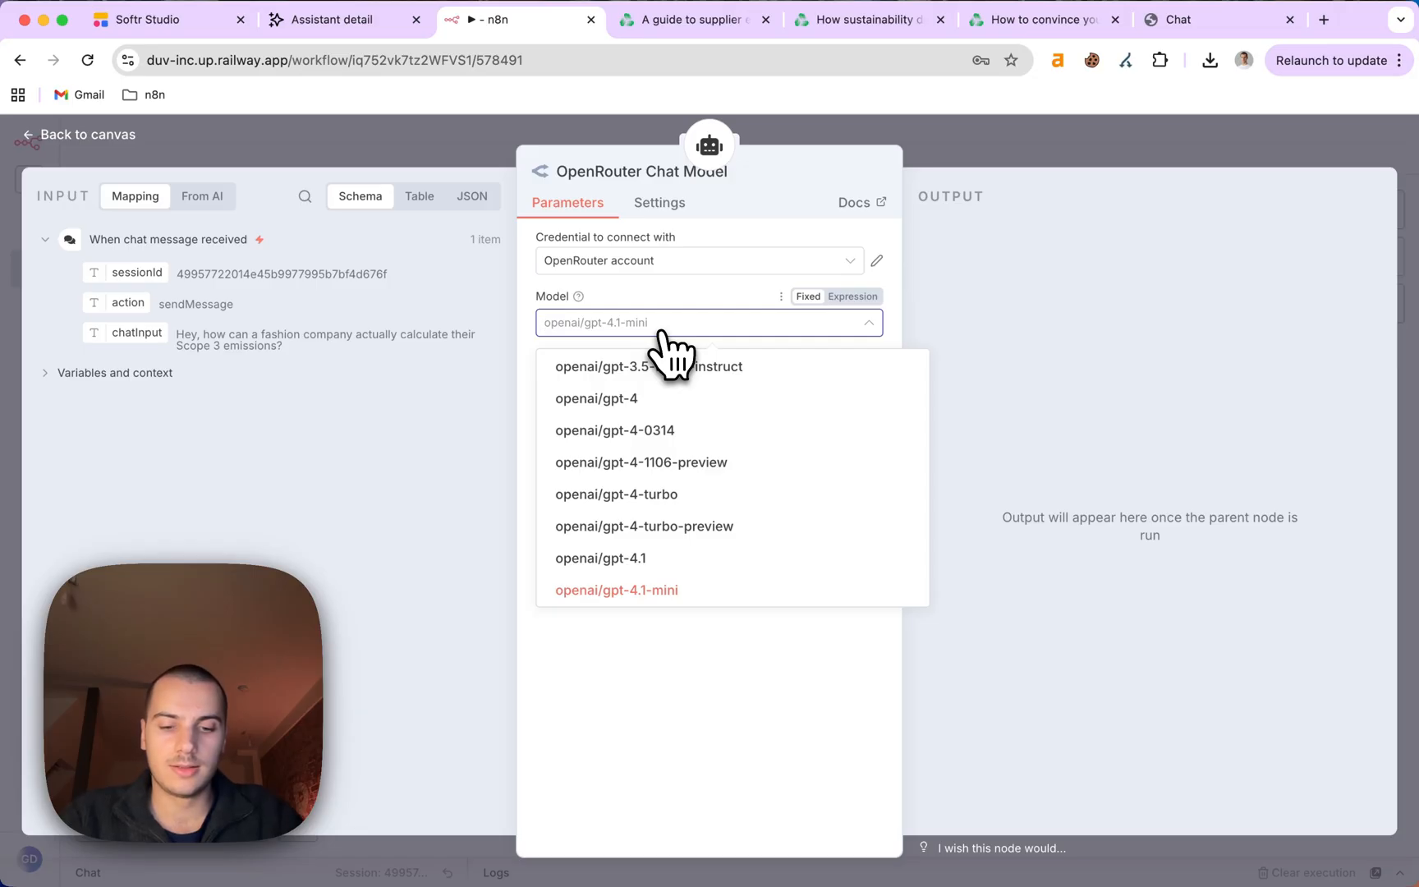
text(gemini)
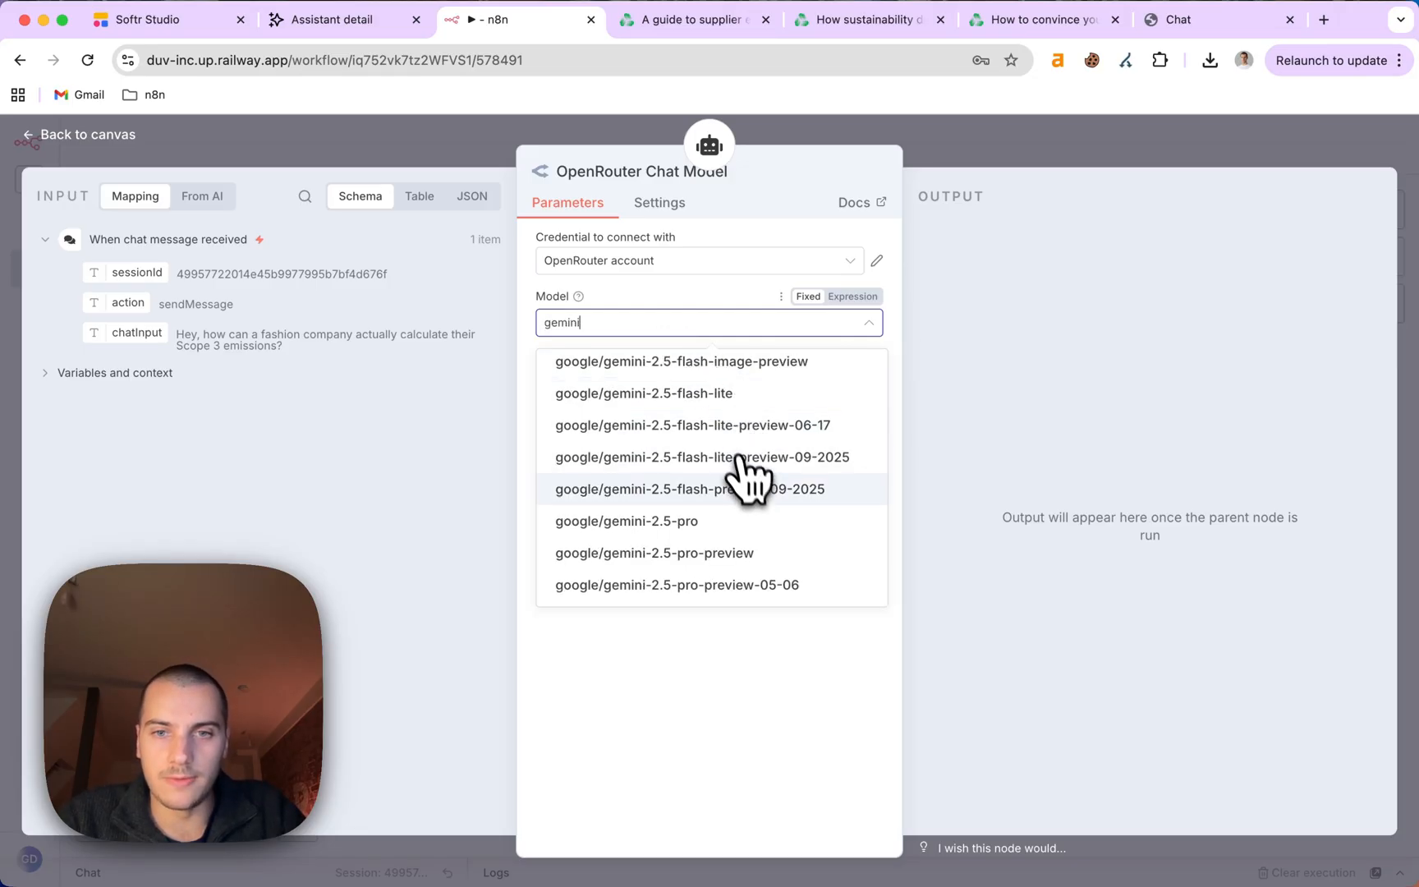
click(764, 491)
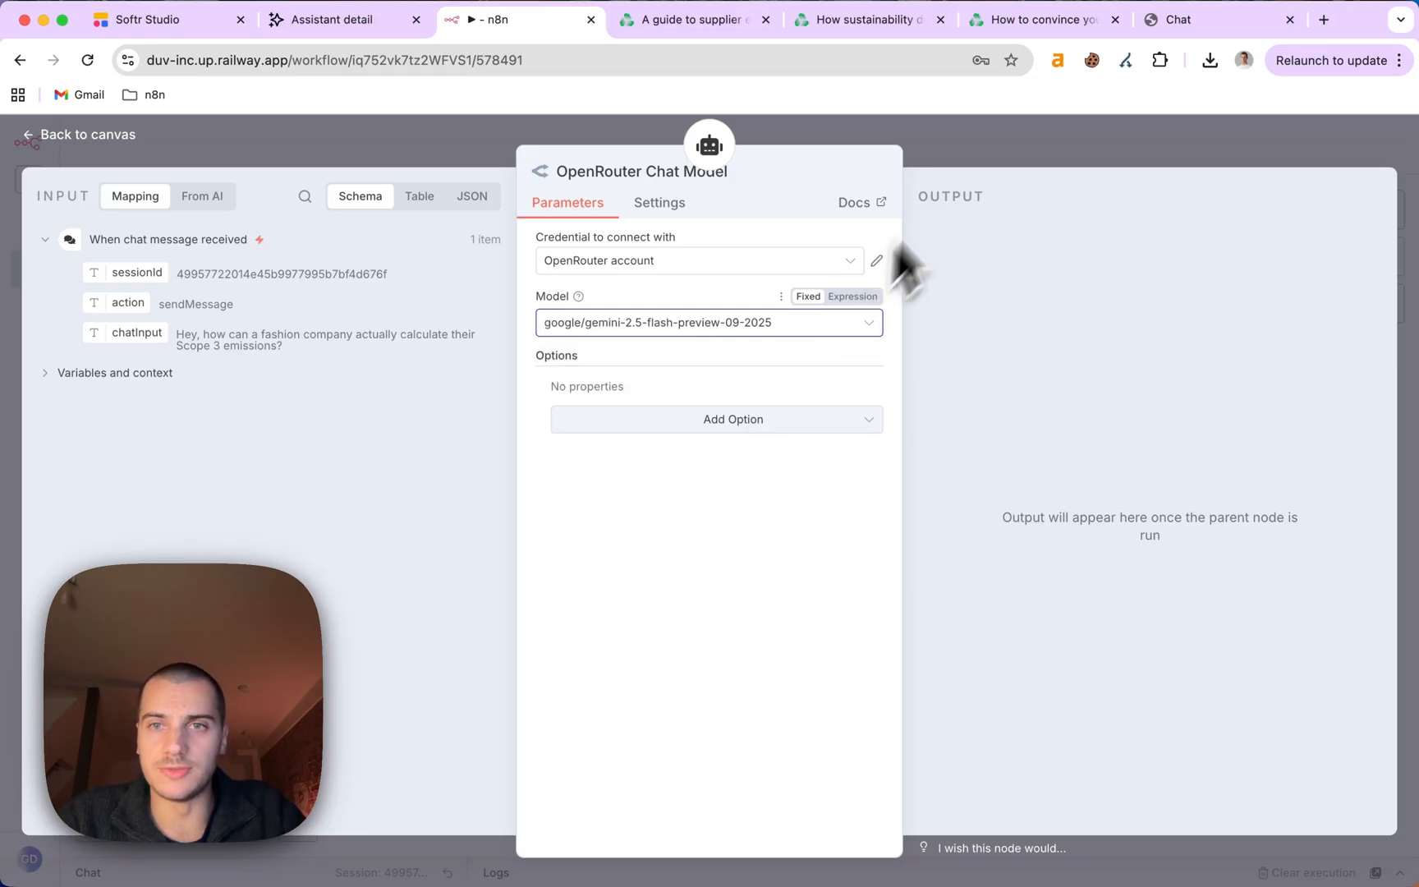
click(989, 163)
Save the workflow and copy the earlier Scope 3 question from the chat.
click(1286, 148)
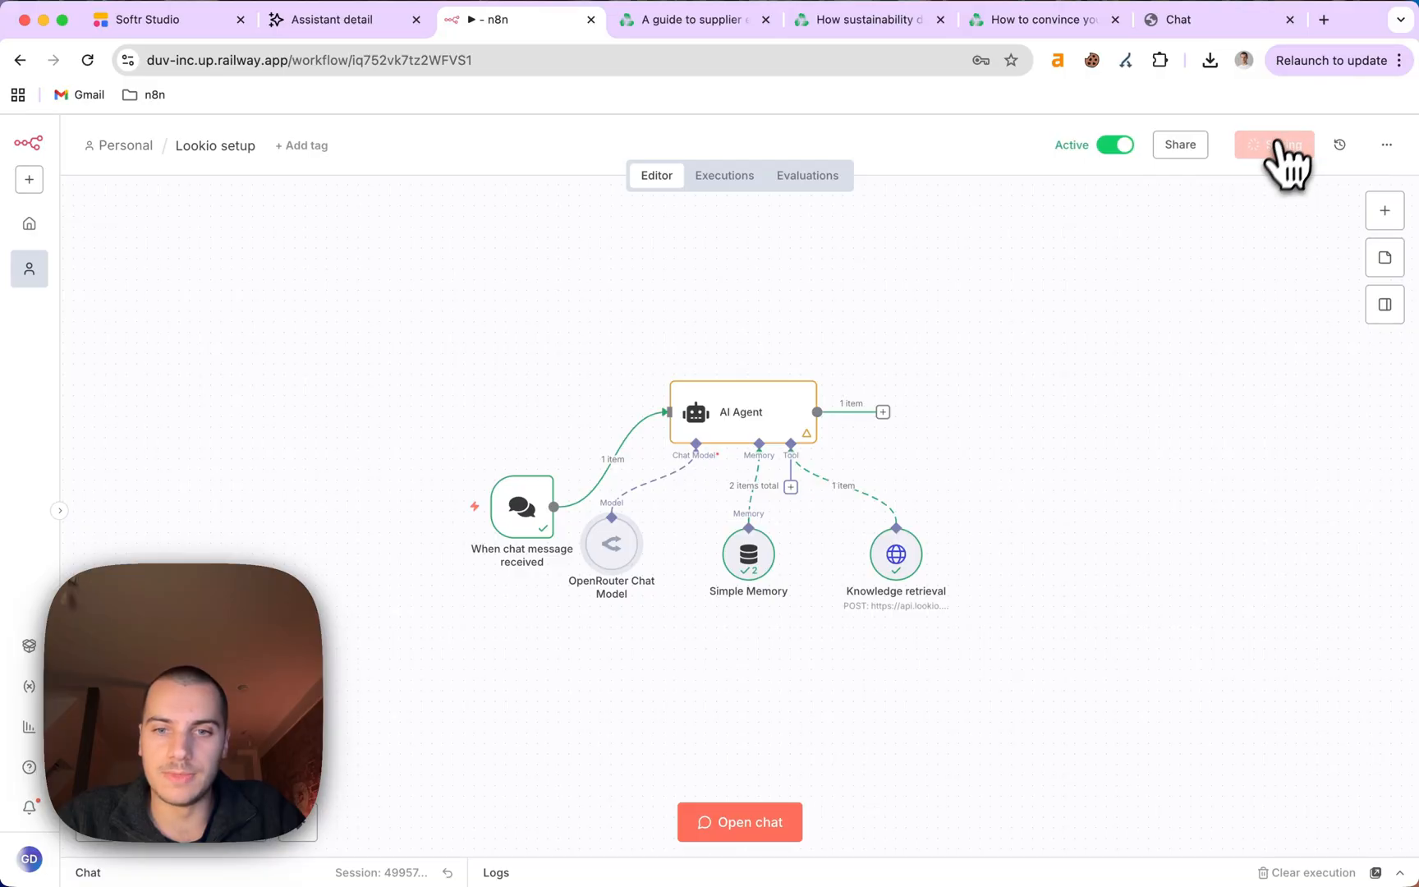
click(723, 822)
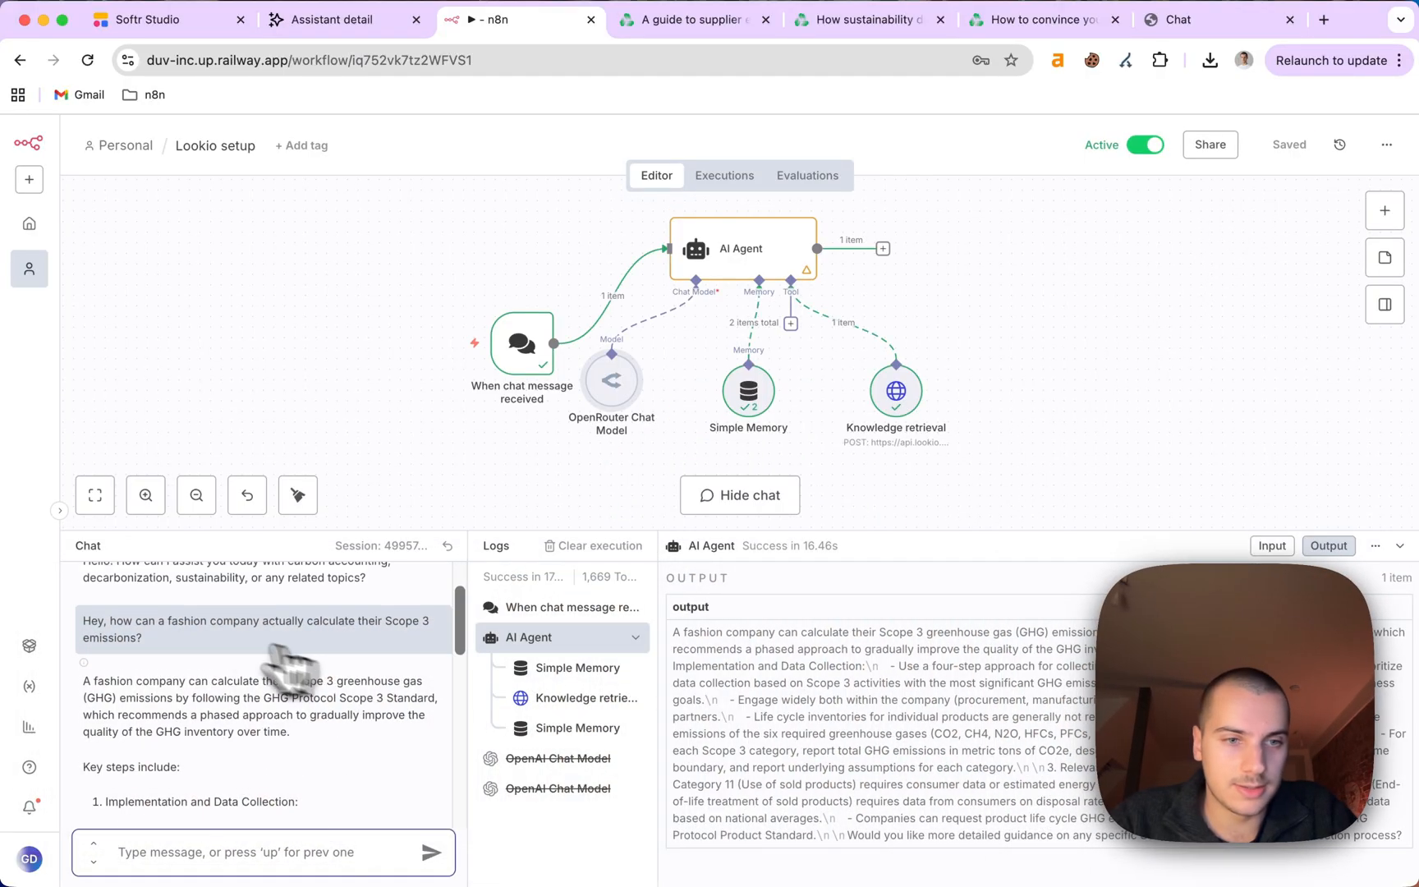
triple_click(177, 624)
key(super+c)
Reset the chat session and resend the Scope 3 question to the Gemini-powered agent.
click(448, 546)
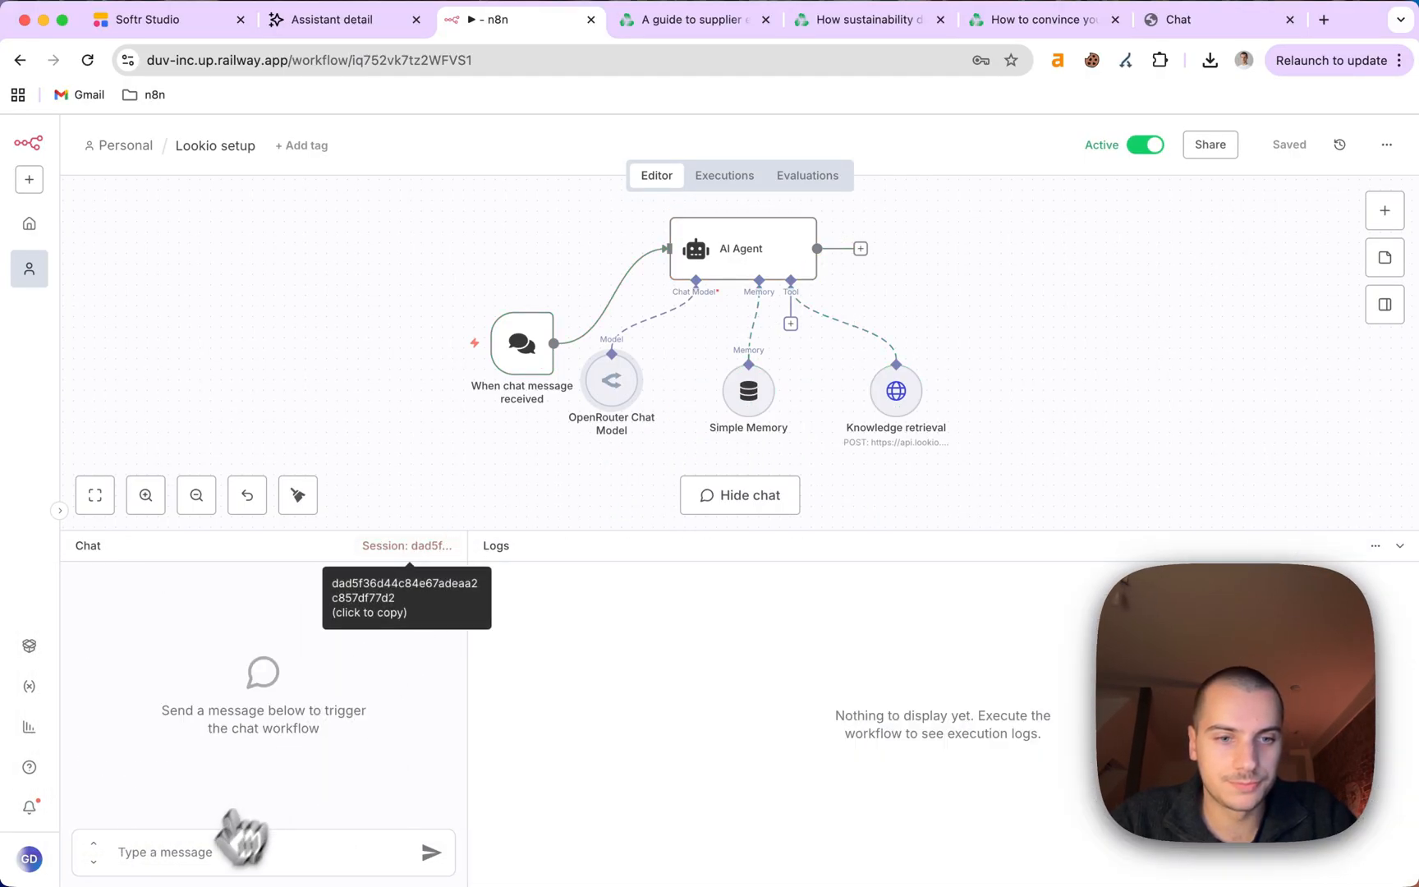
click(190, 852)
key(super+v)
key(Return)
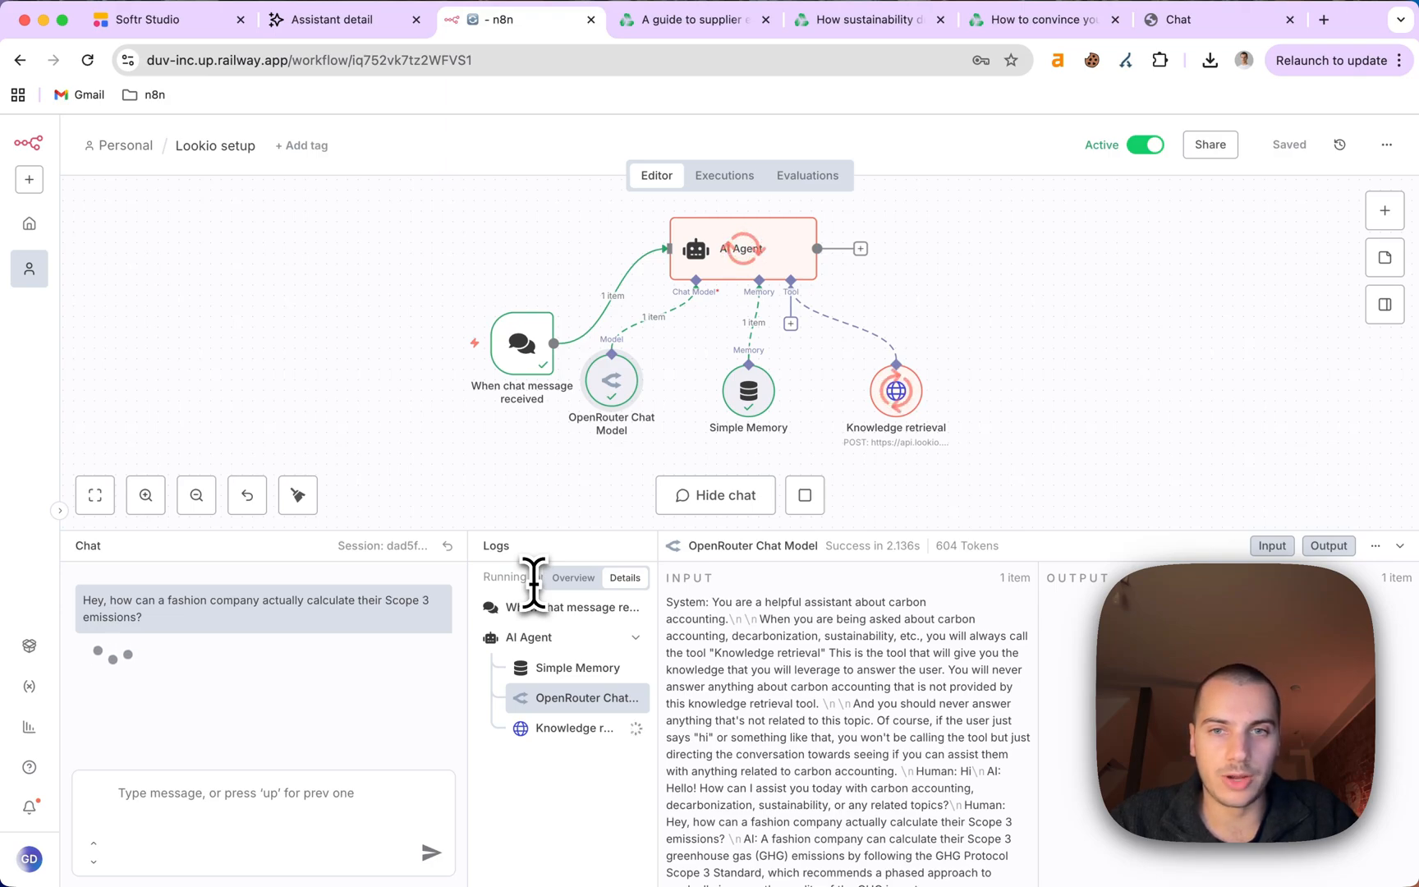
Move the chat trigger node left, save, and copy the trigger's public Chat URL.
click(1400, 547)
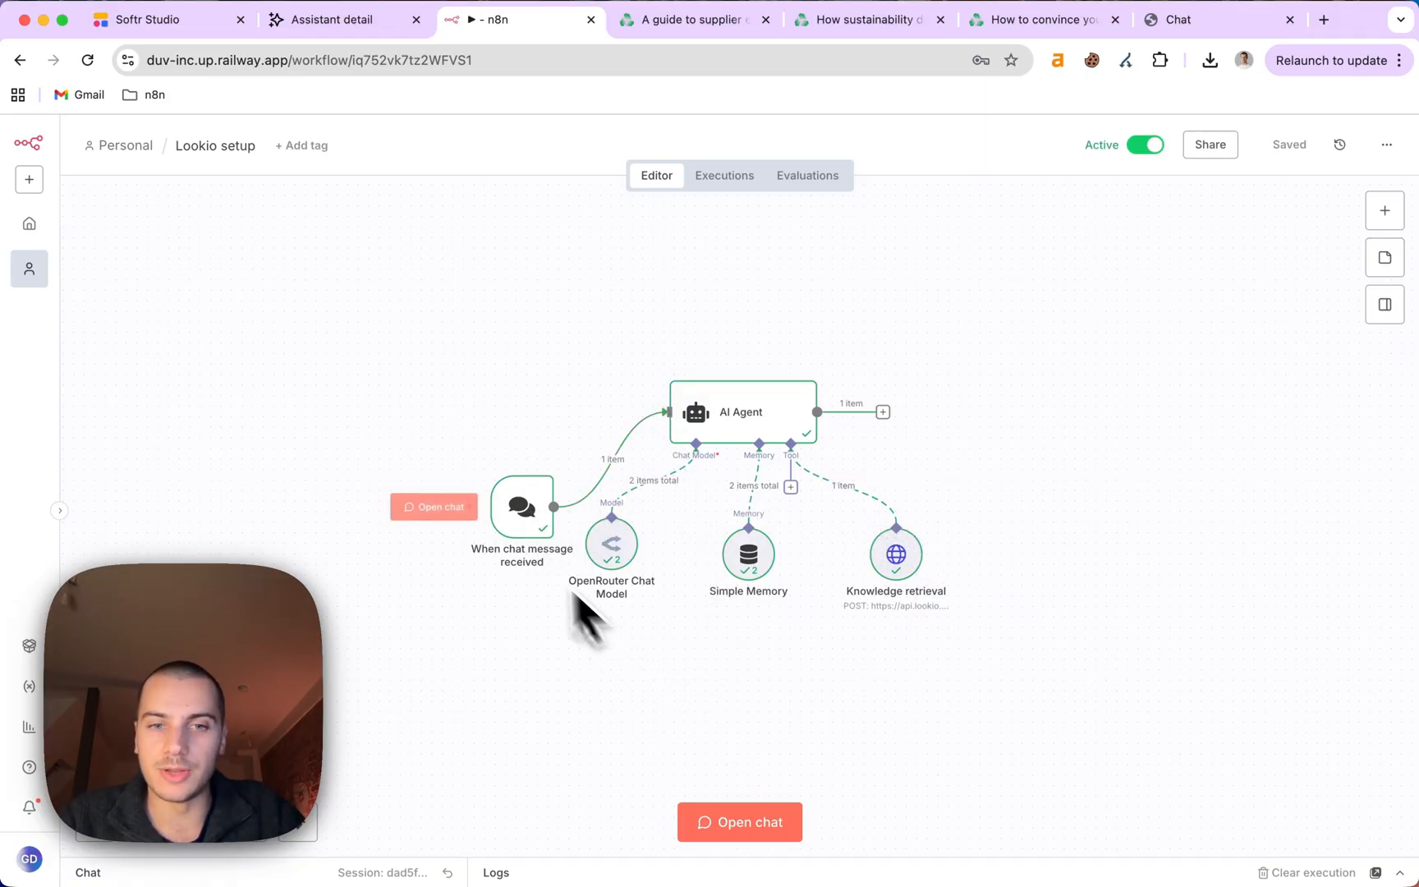
drag(530, 516, 488, 505)
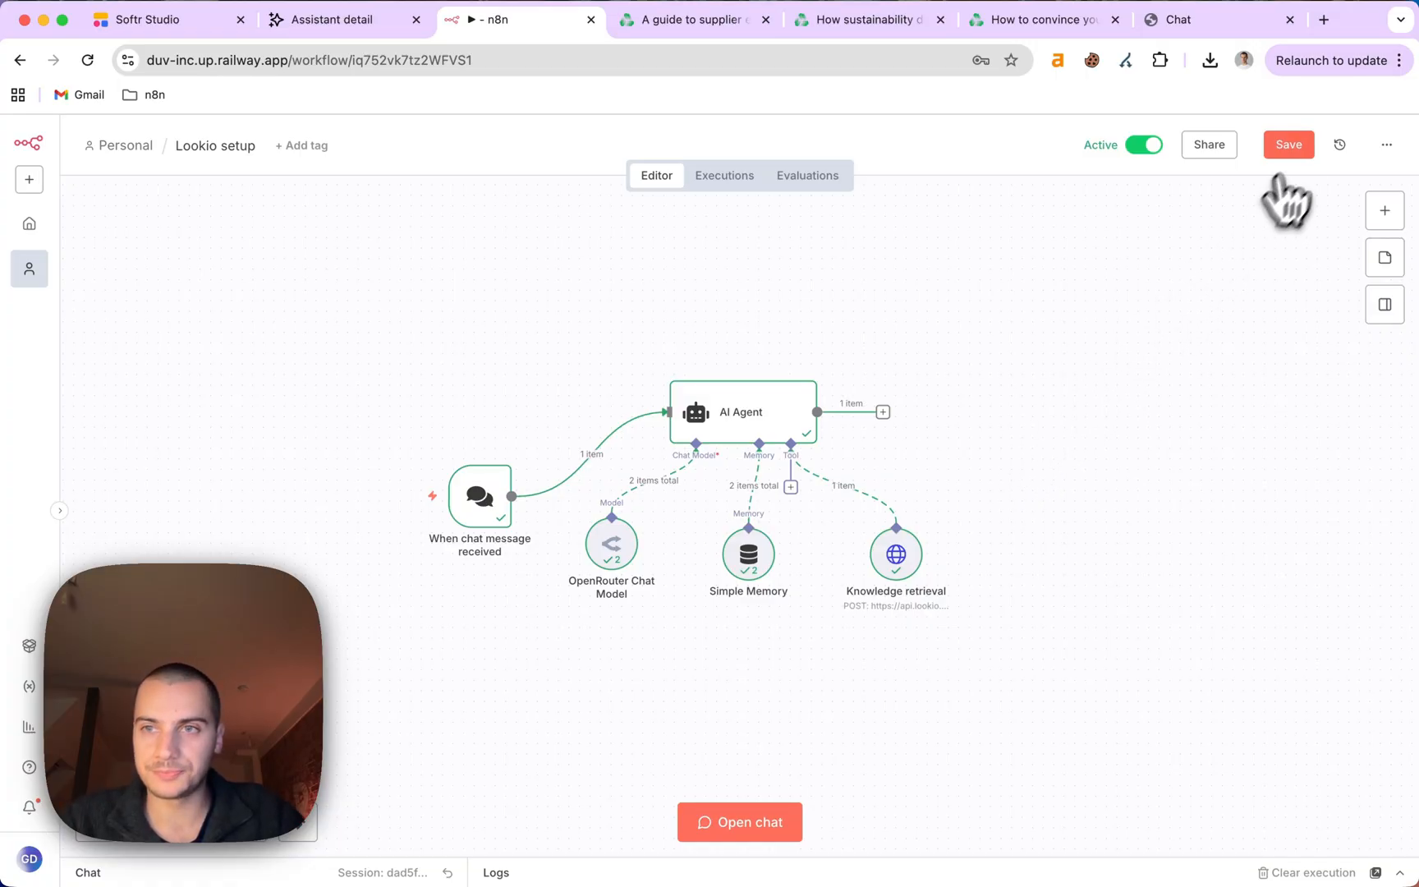
click(1291, 146)
double_click(485, 480)
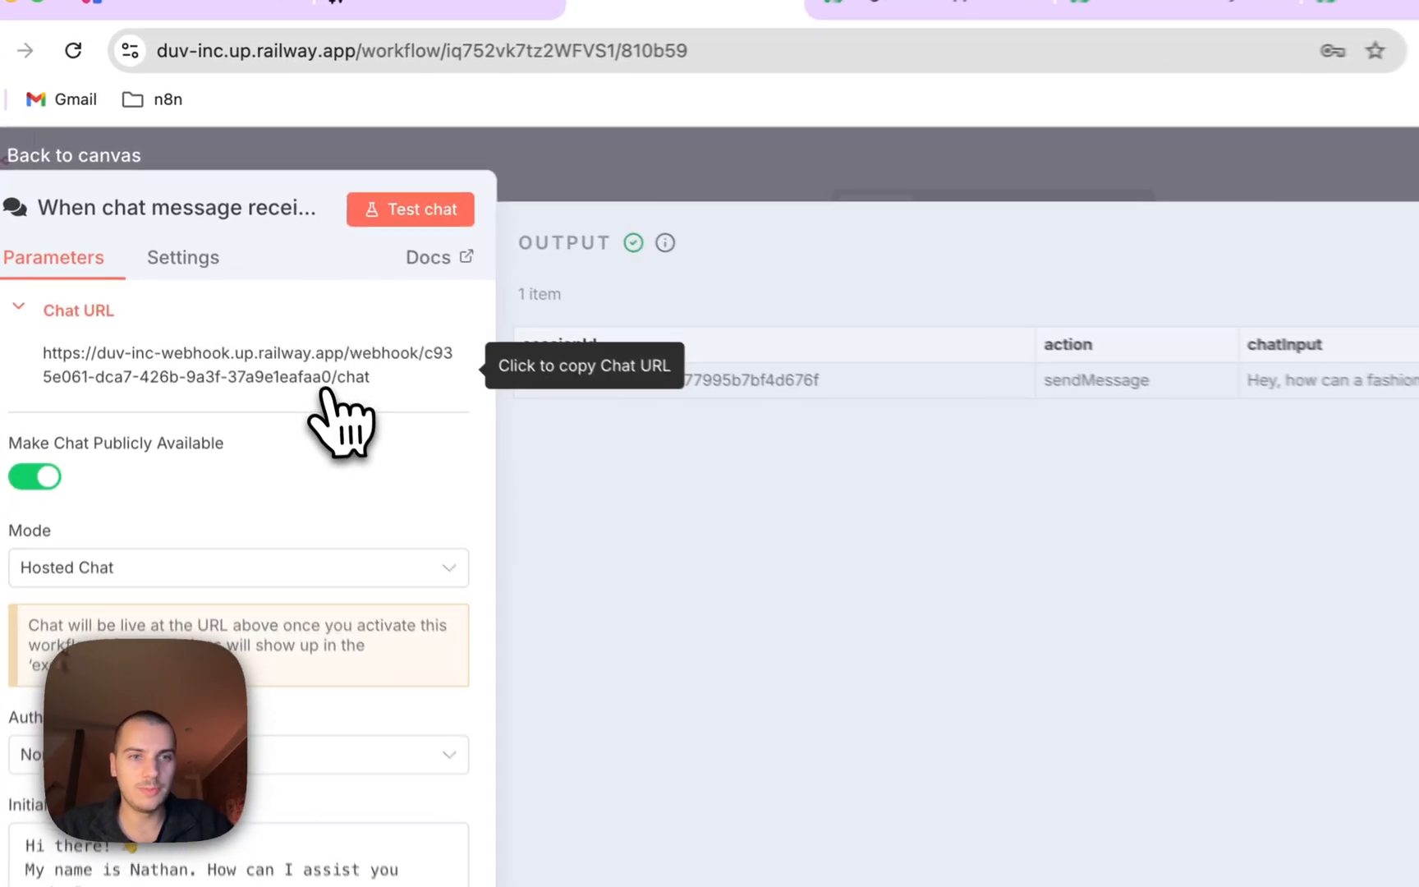
click(839, 197)
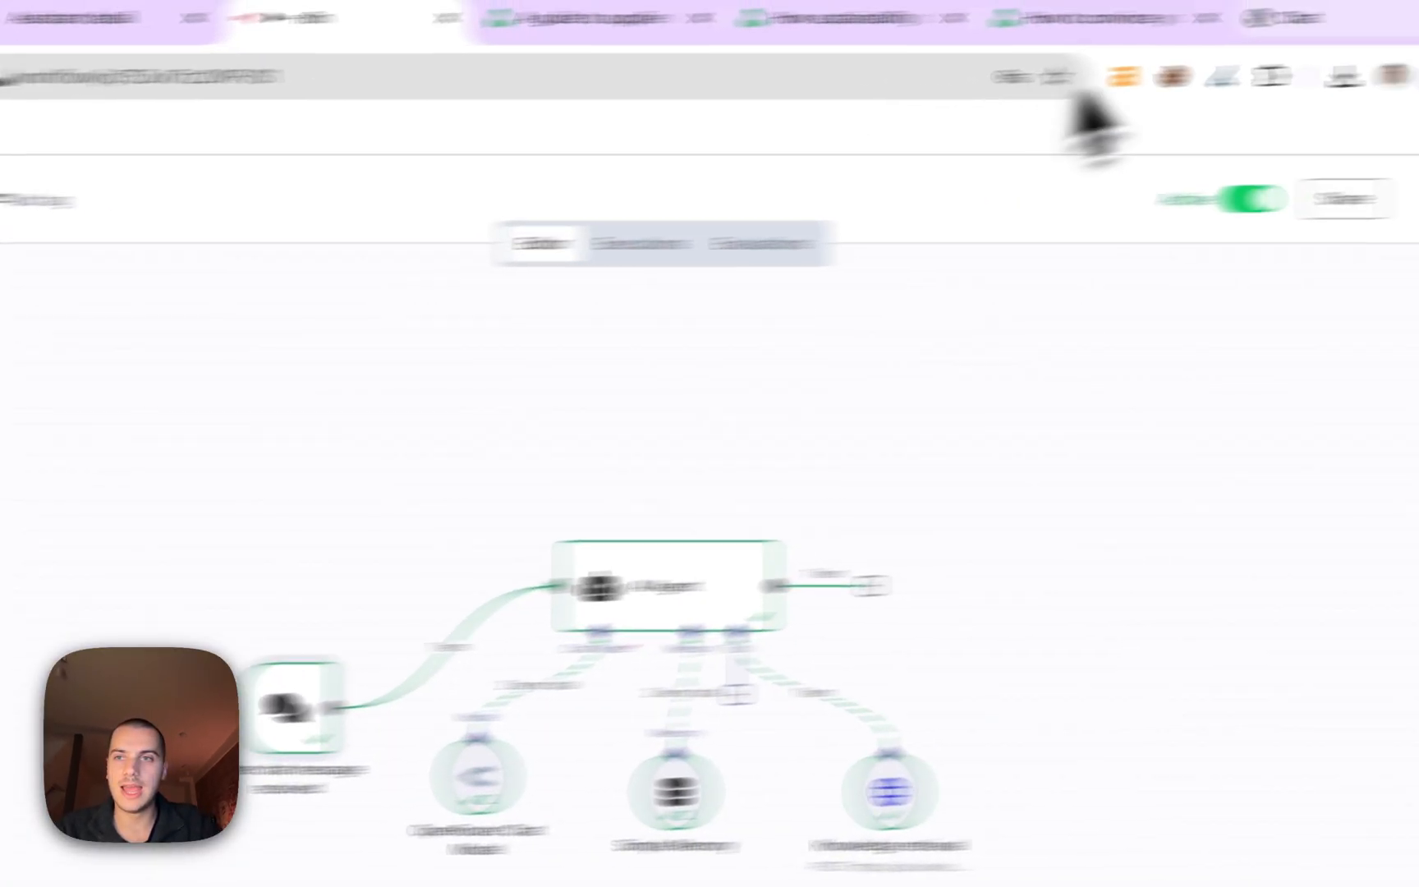
Paste the chat URL into a Gemini prompt below two blank lines, then search 'npm n8n chatbot widget'.
click(1280, 26)
text(gem)
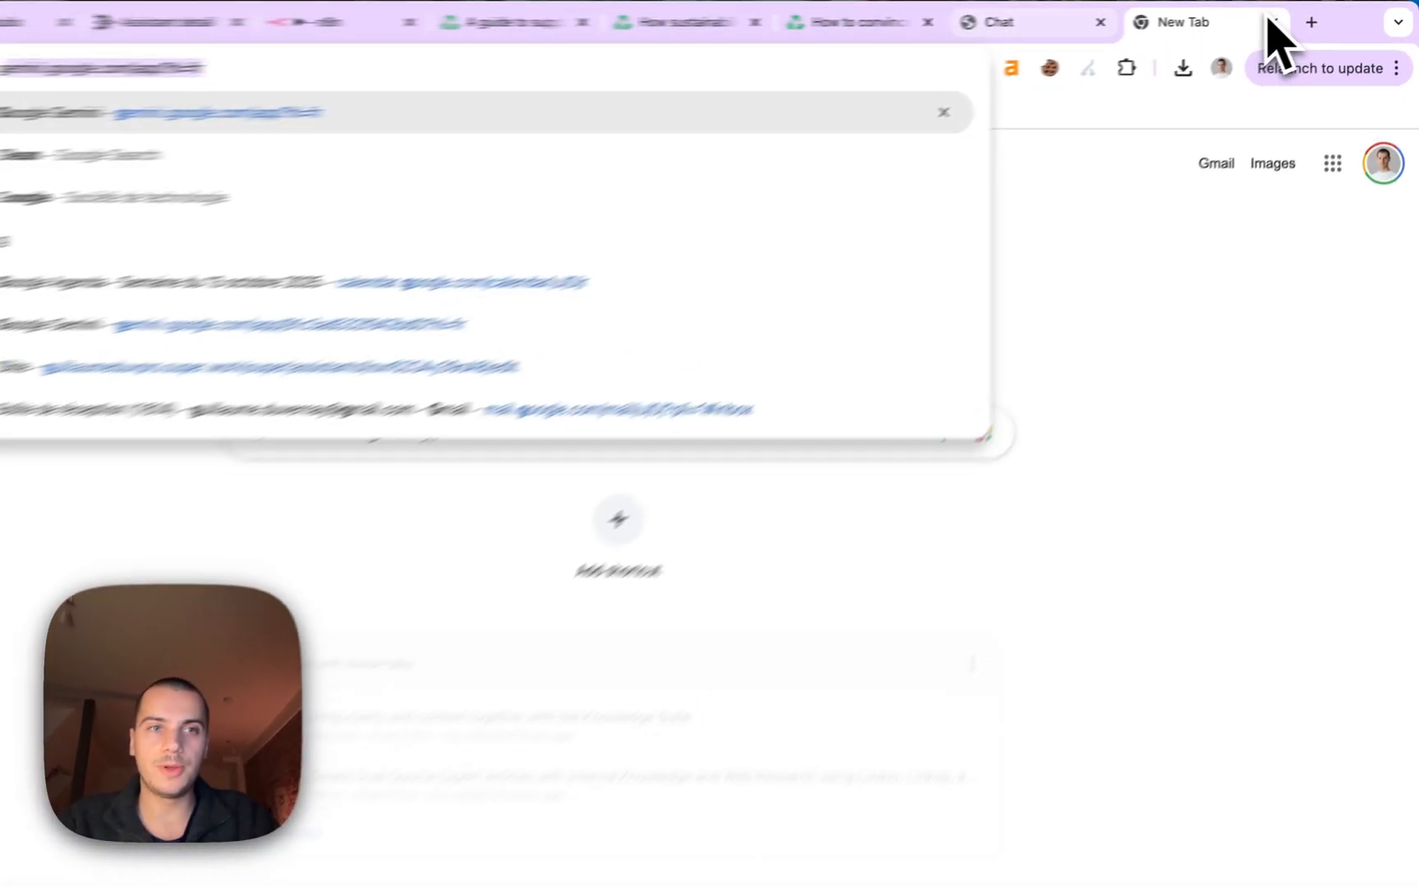
key(Return)
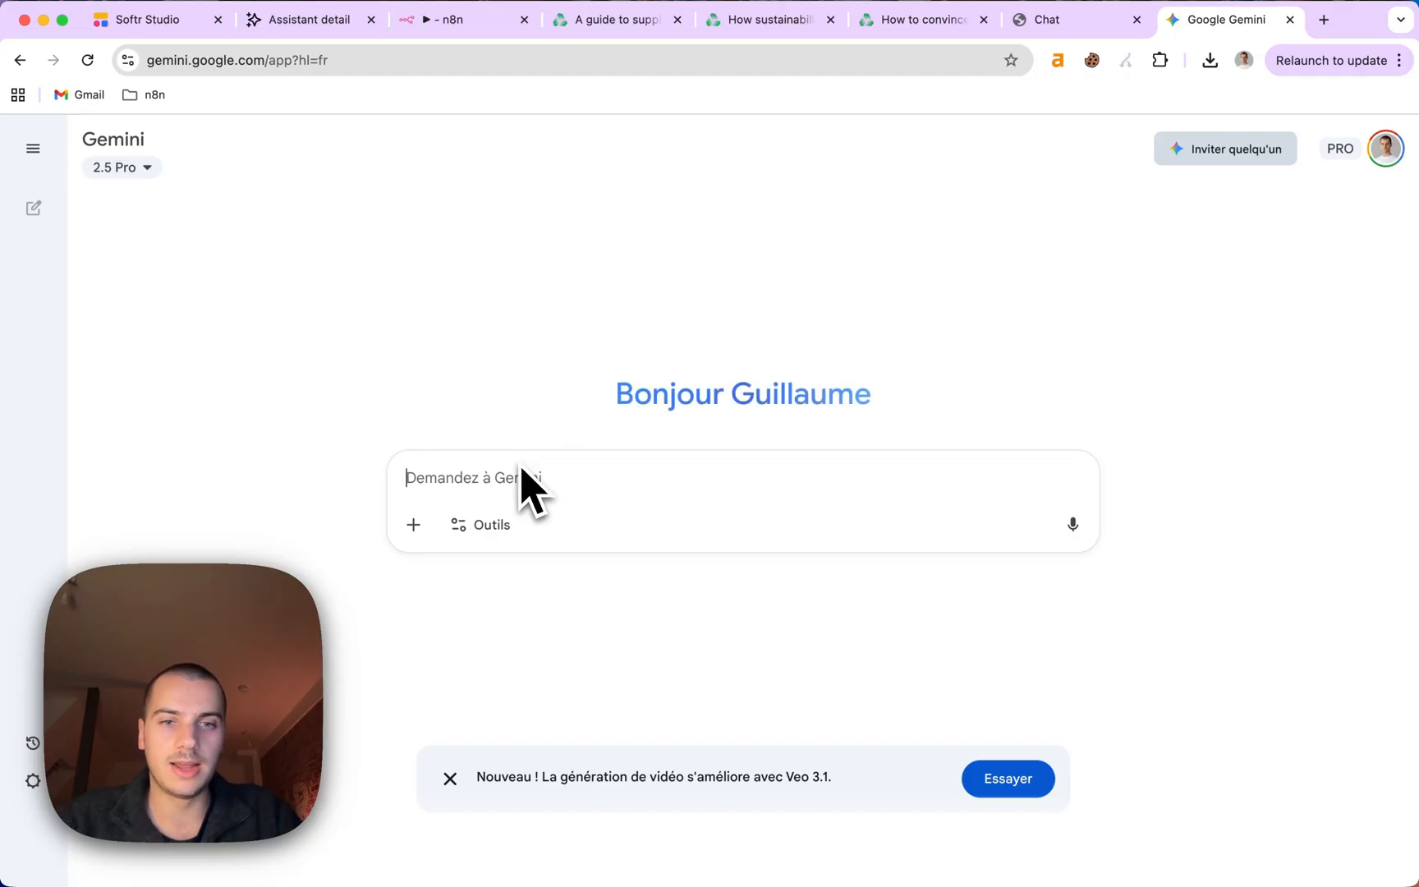
drag(519, 490, 532, 468)
key(Up)
key(shift+Return)
key(shift+Return)
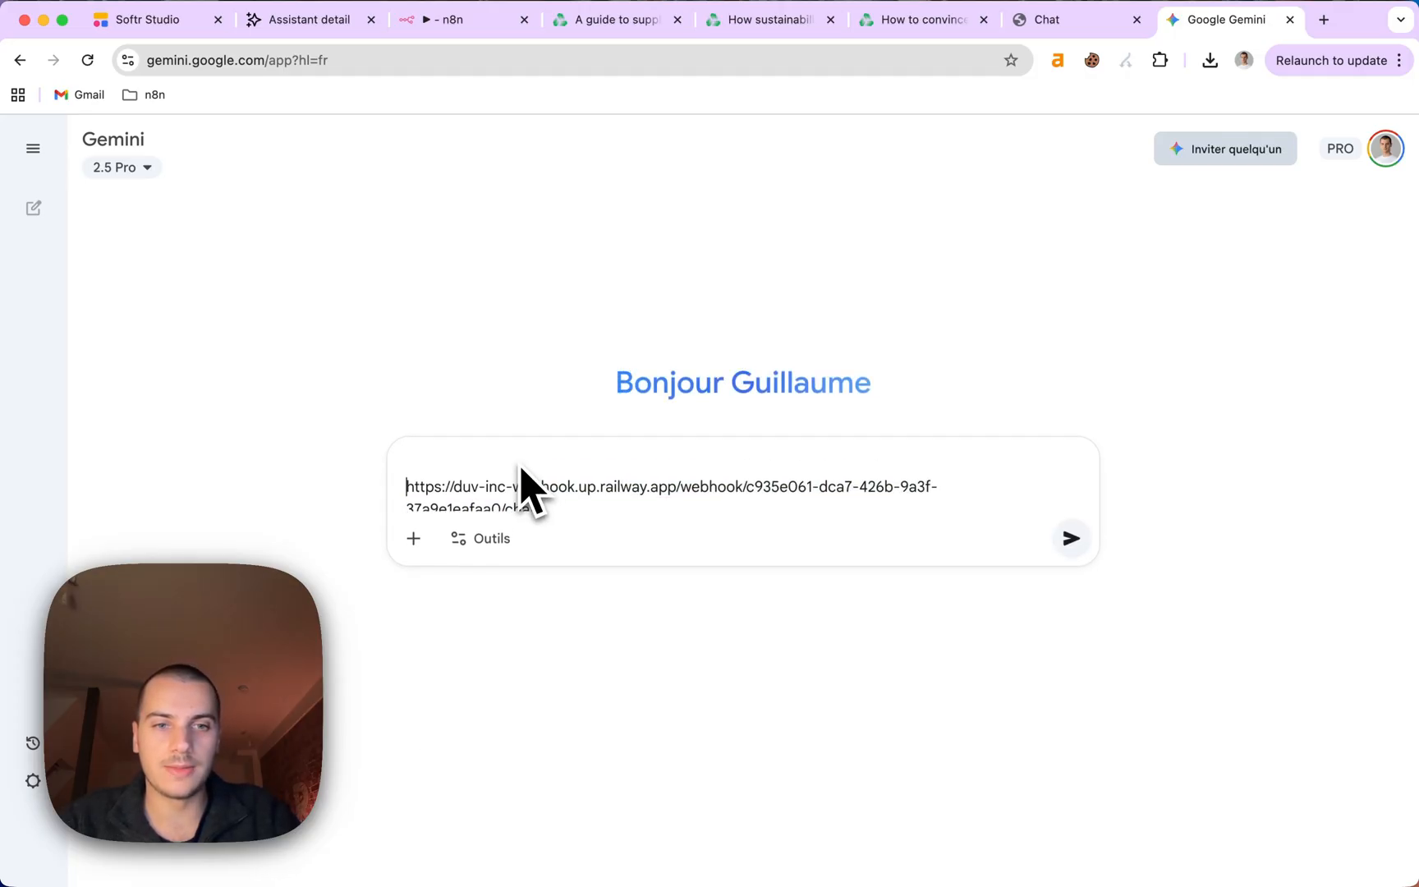
key(Up)
key(Up)
key(super+t)
text(npm)
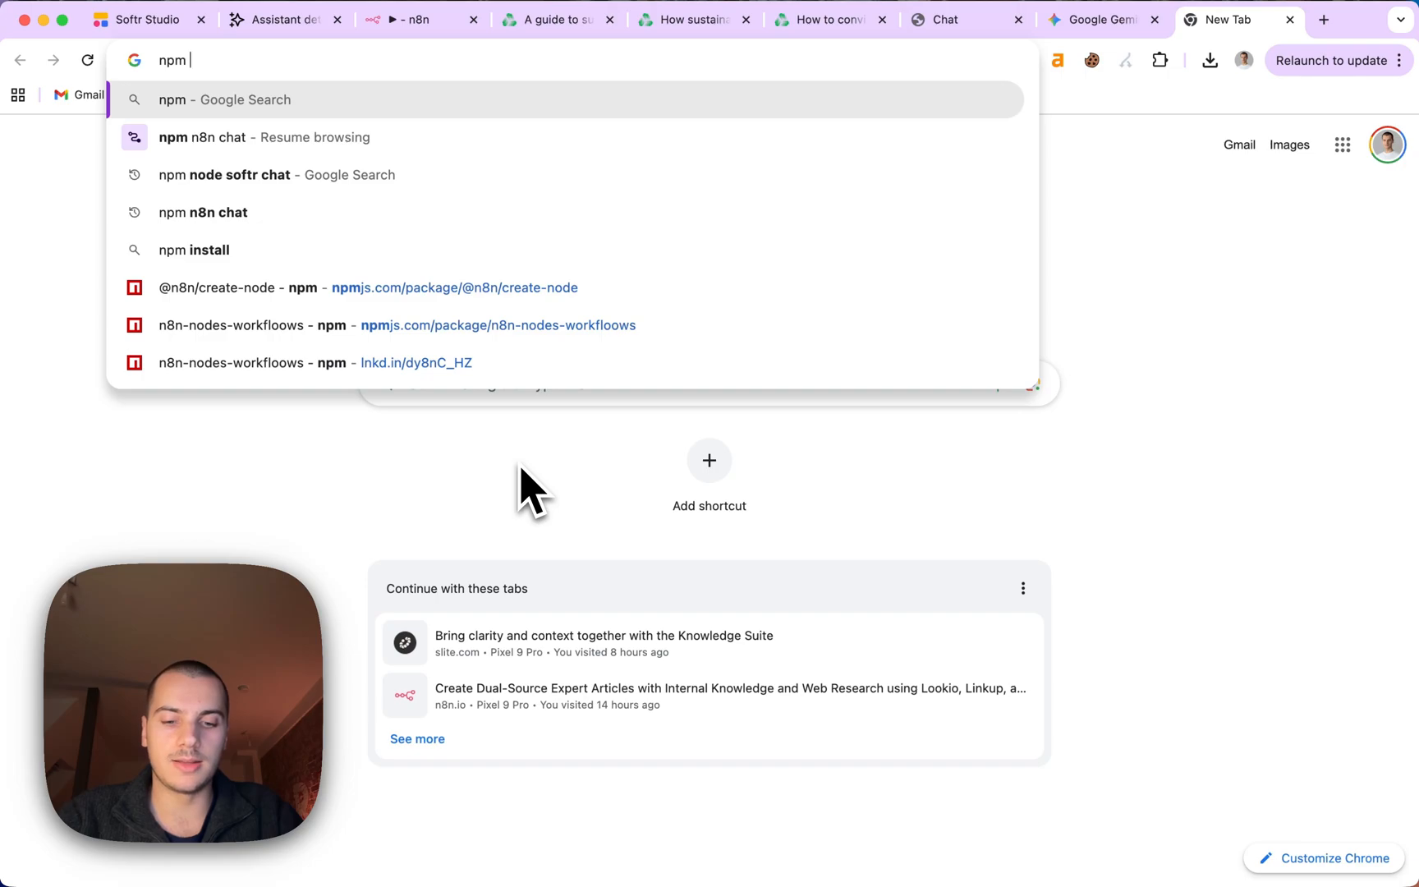
text( n8n chatbot wid)
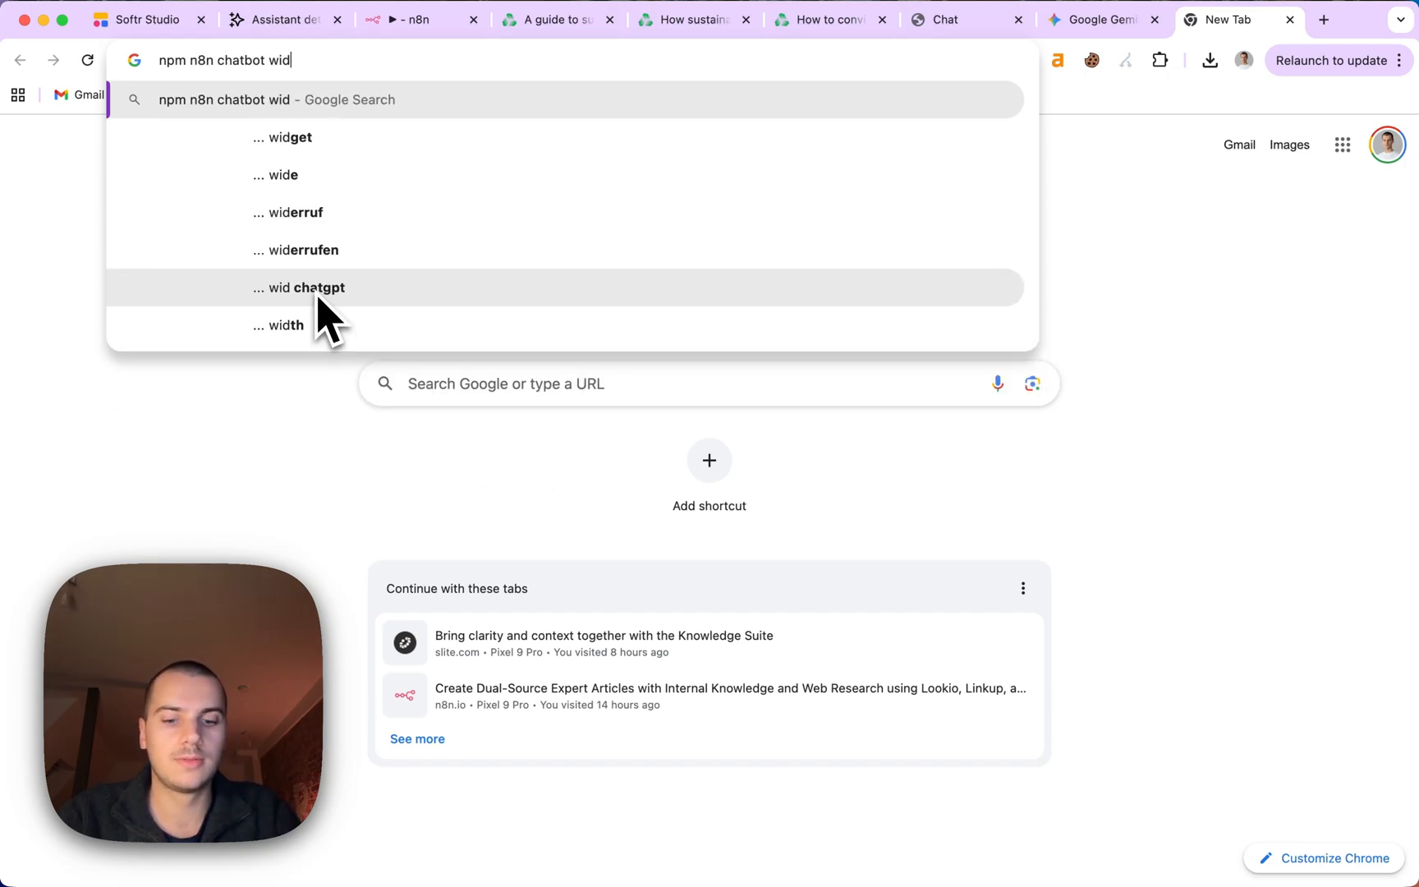
text(get)
key(Return)
click(222, 324)
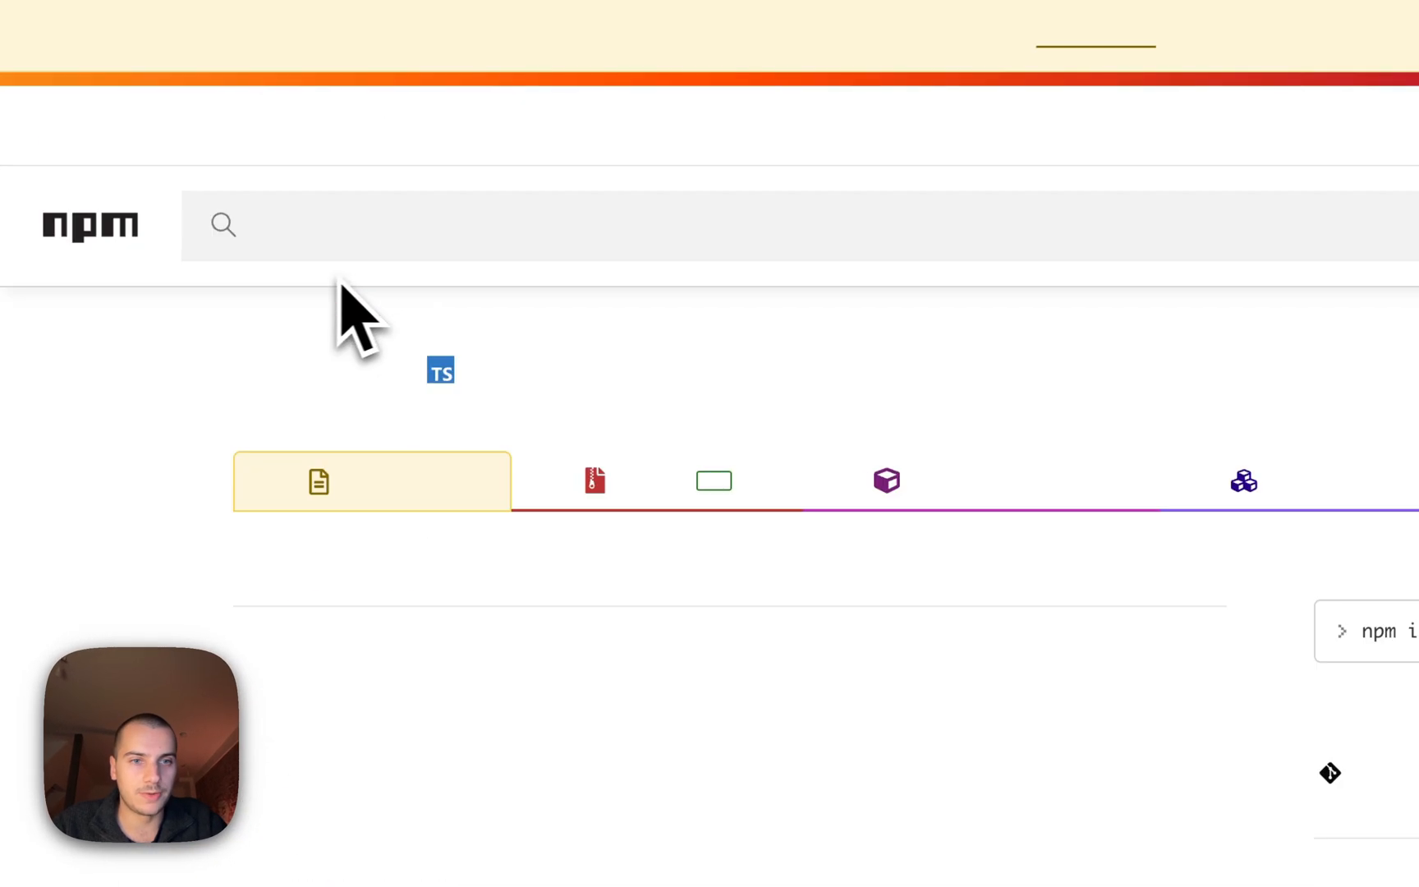
scroll(565, 614, down, 3)
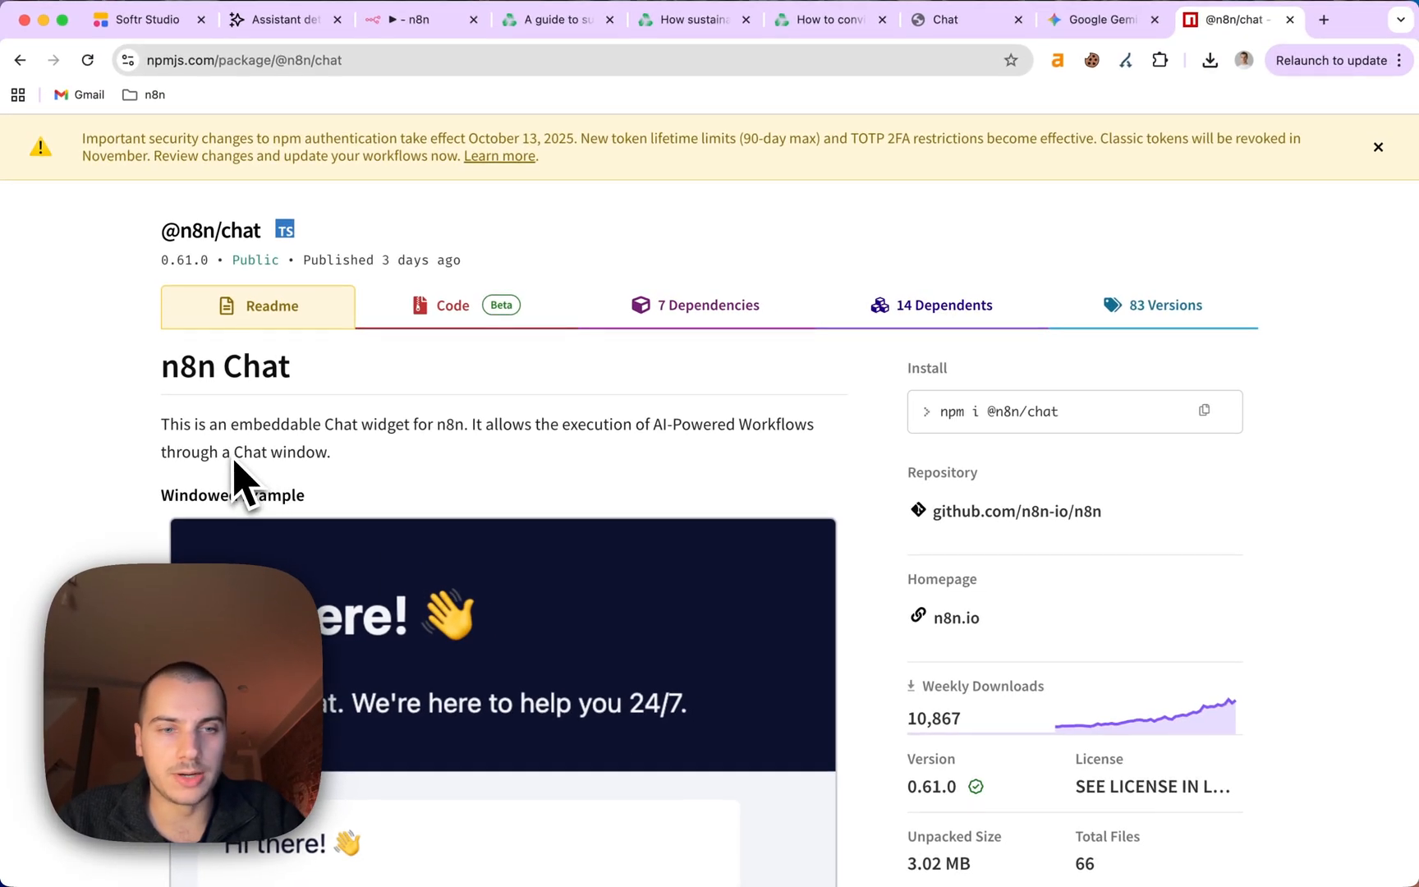
scroll(235, 464, down, 20)
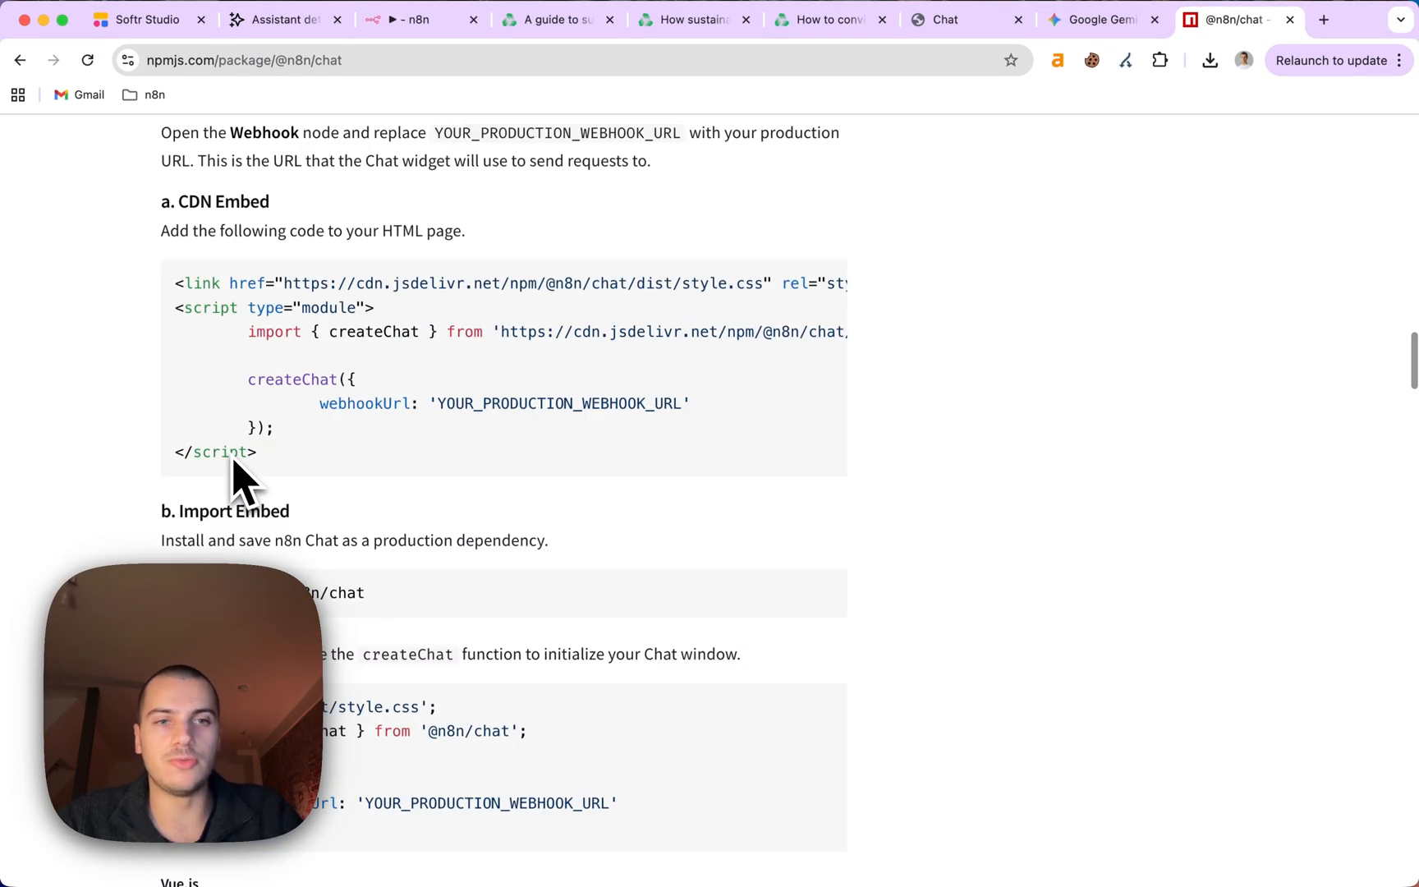
scroll(233, 461, up, 20)
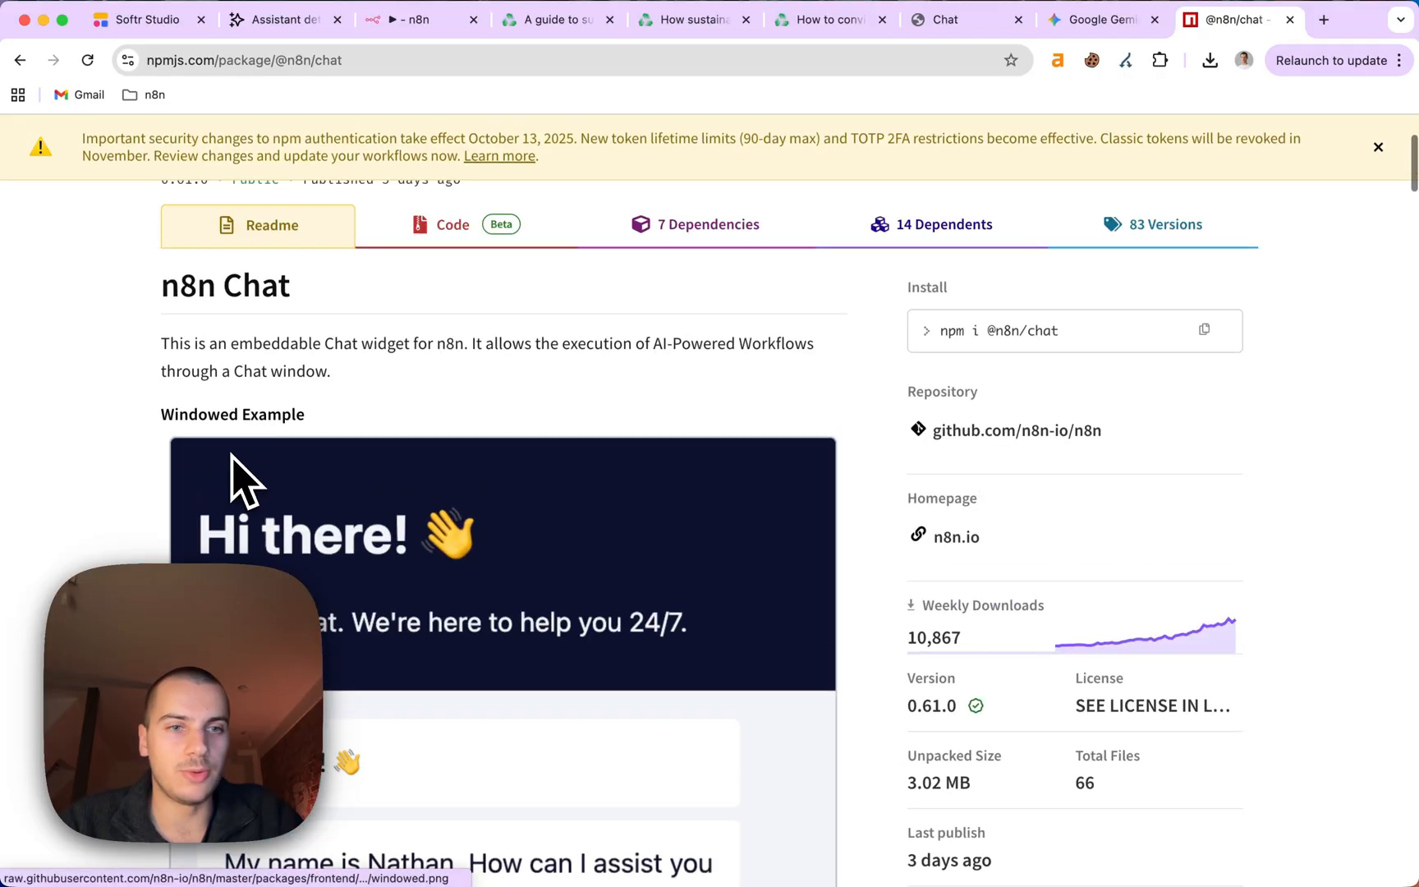
drag(159, 285, 279, 534)
scroll(328, 575, down, 6)
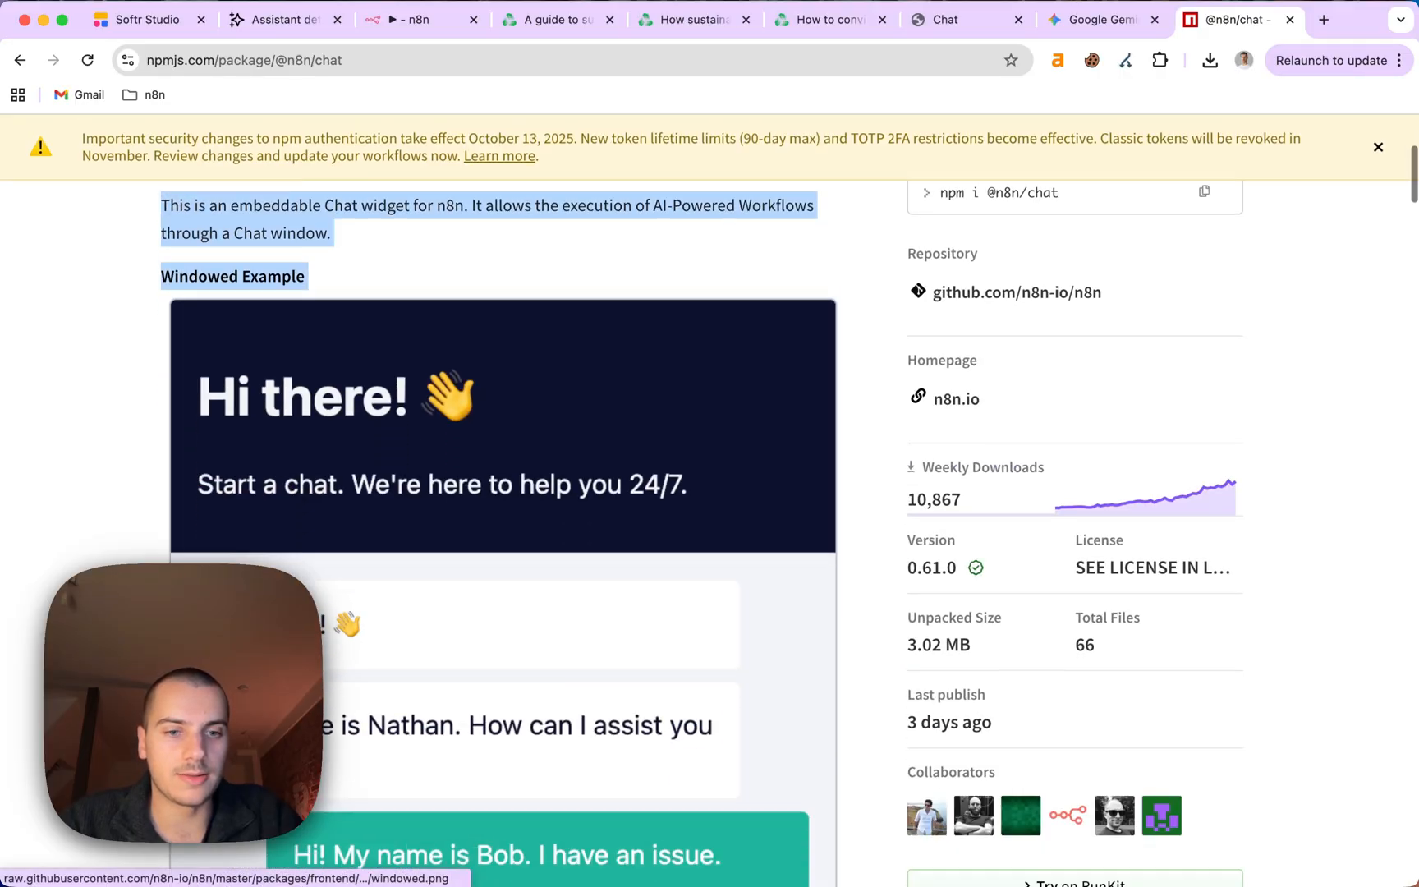
scroll(377, 608, down, 20)
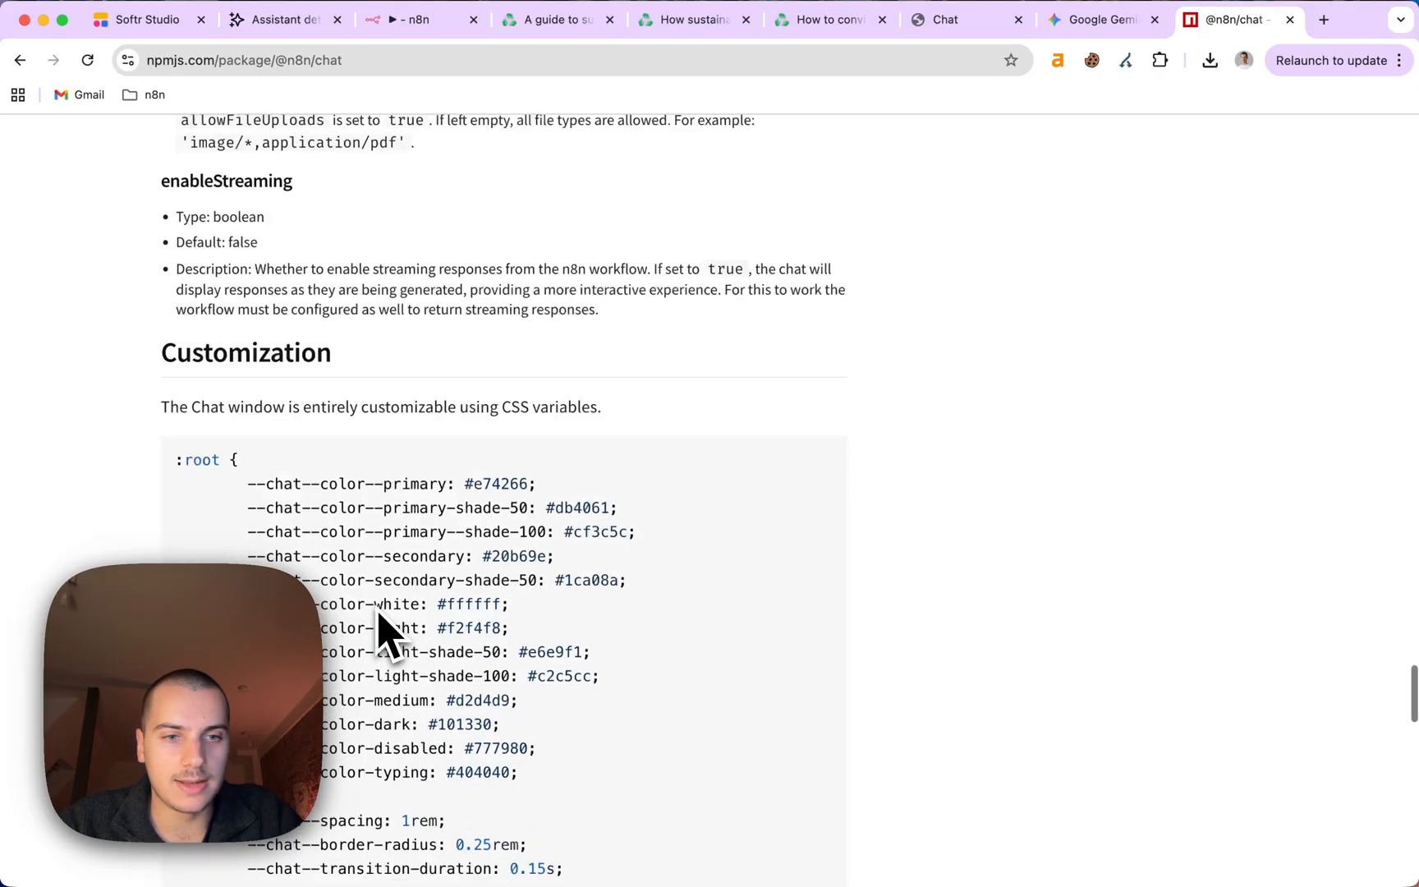
scroll(377, 608, down, 7)
scroll(377, 609, up, 5)
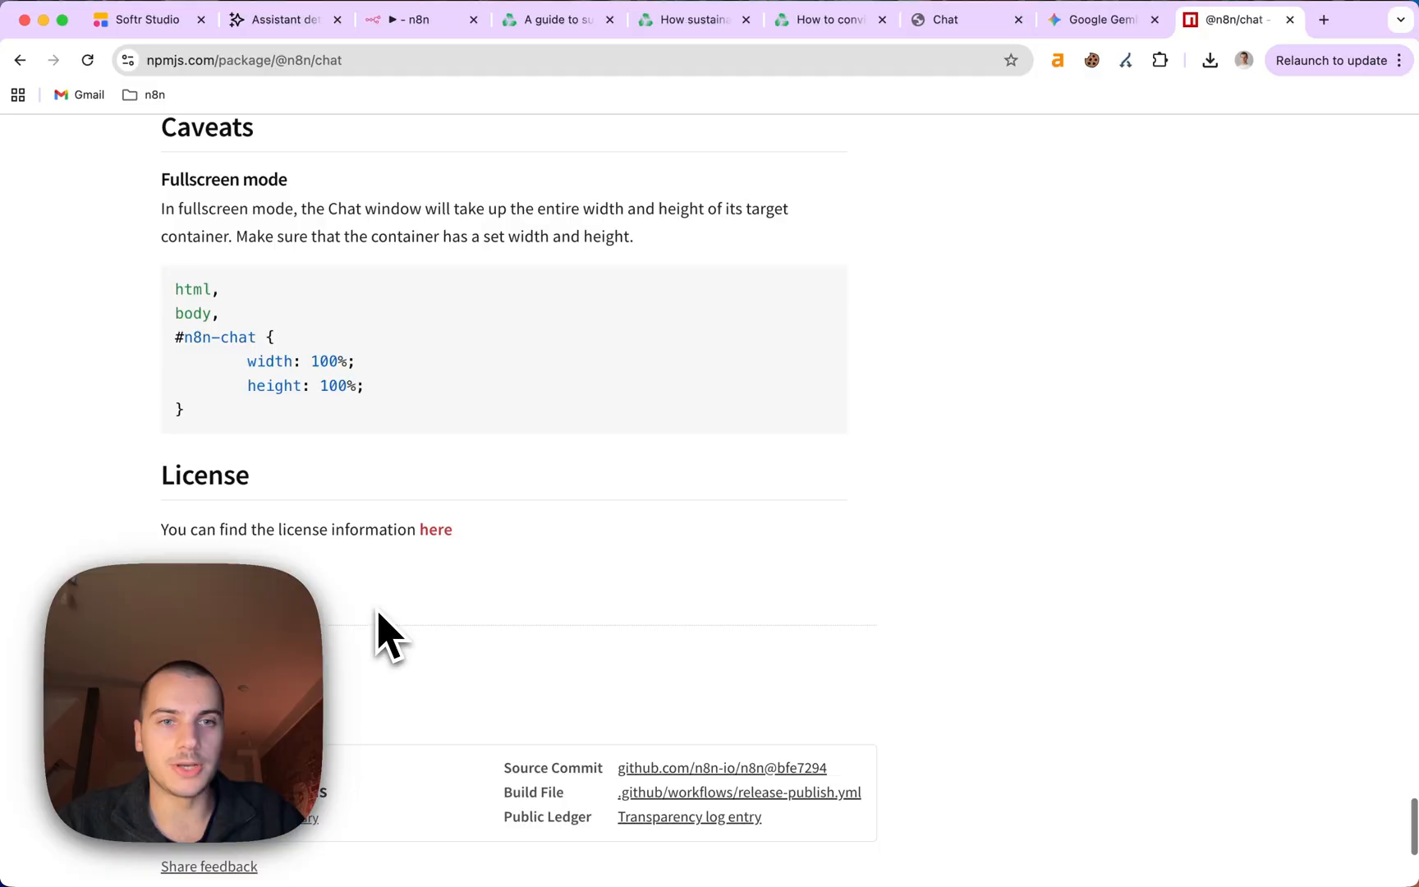
shift+click(398, 440)
In Gemini, paste the n8n Chat readme below the webhook URL to build the footer-code prompt.
click(1097, 19)
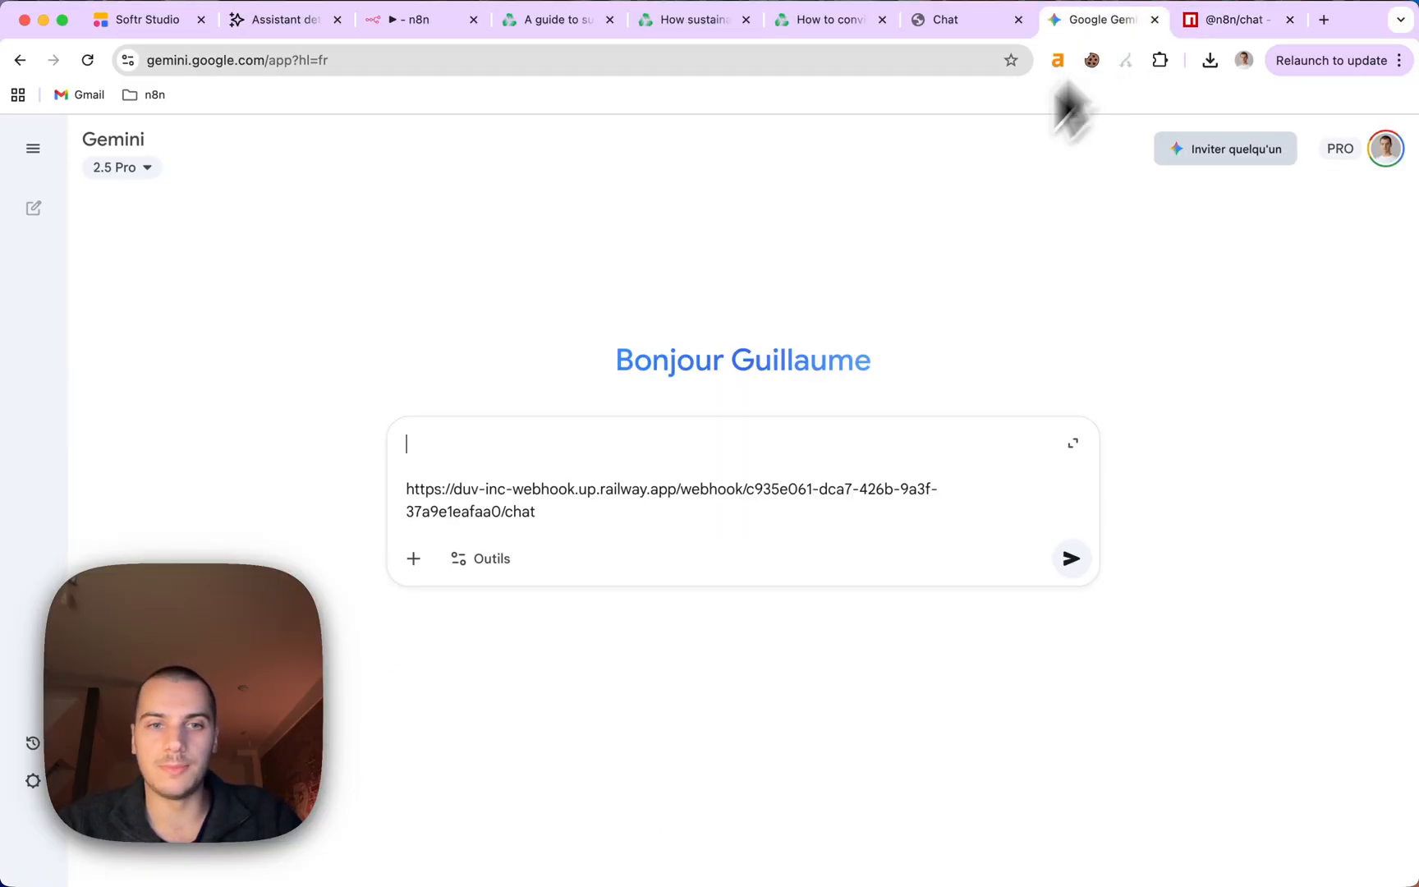
key(shift+Return)
key(shift+Return)
key(shift+Return)
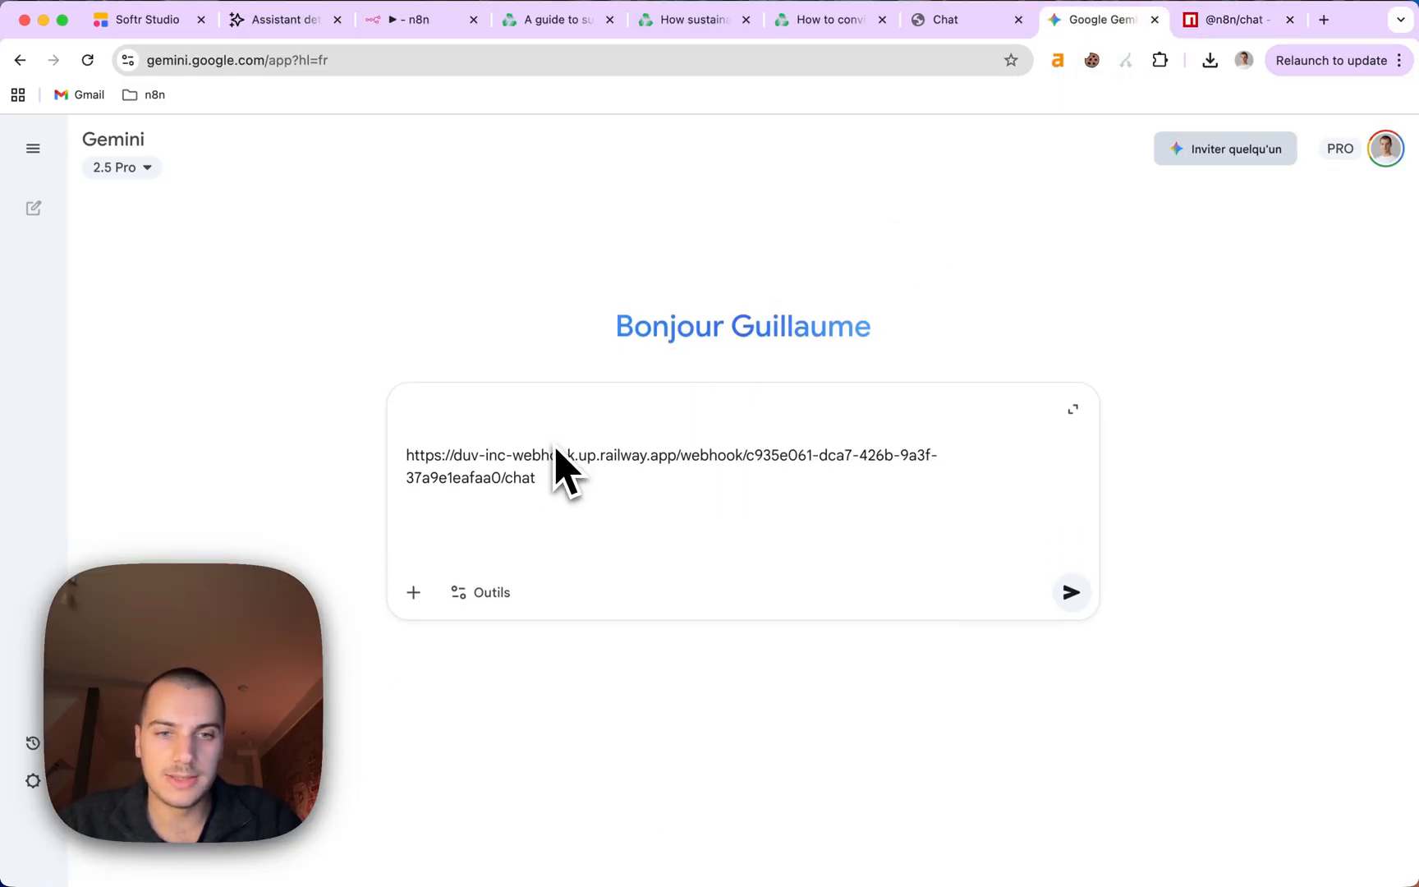
key(super+v)
click(1073, 407)
key(super+Up)
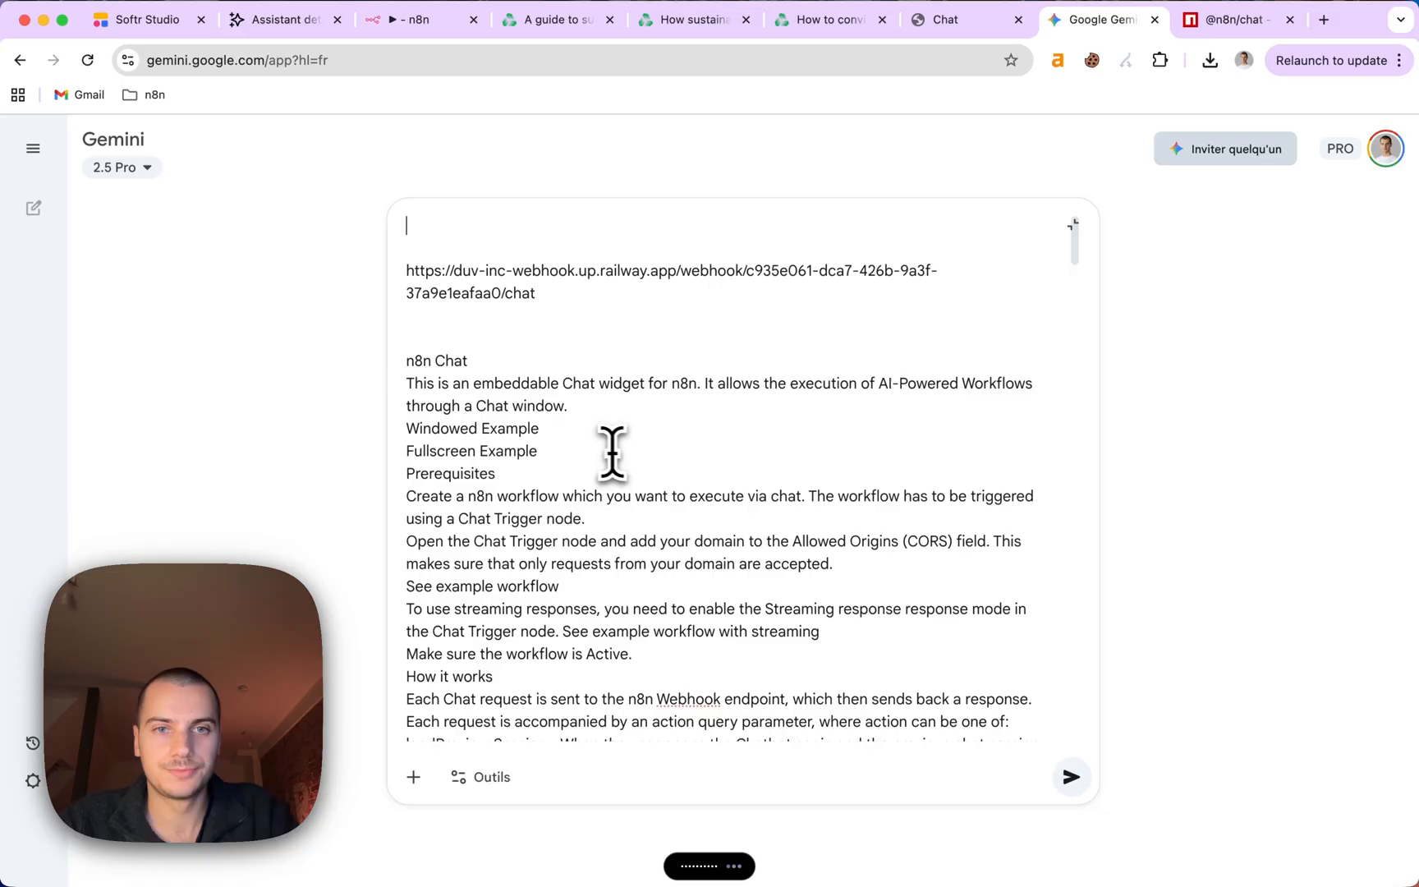
click(509, 344)
key(shift+Return)
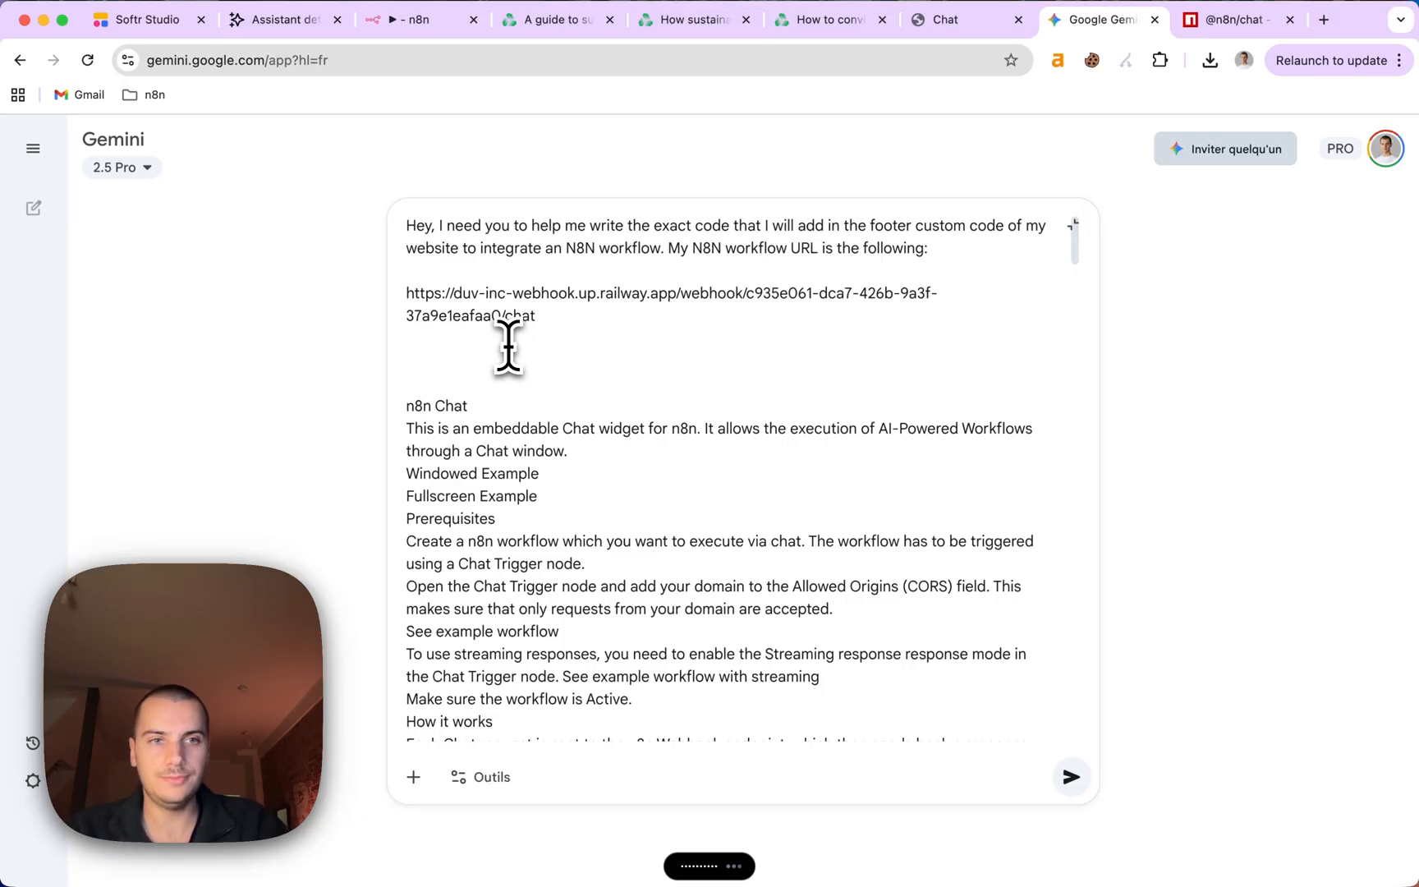
Send the prompt, copy Gemini's generated chat-widget HTML, and return to the n8n workflow.
key(Return)
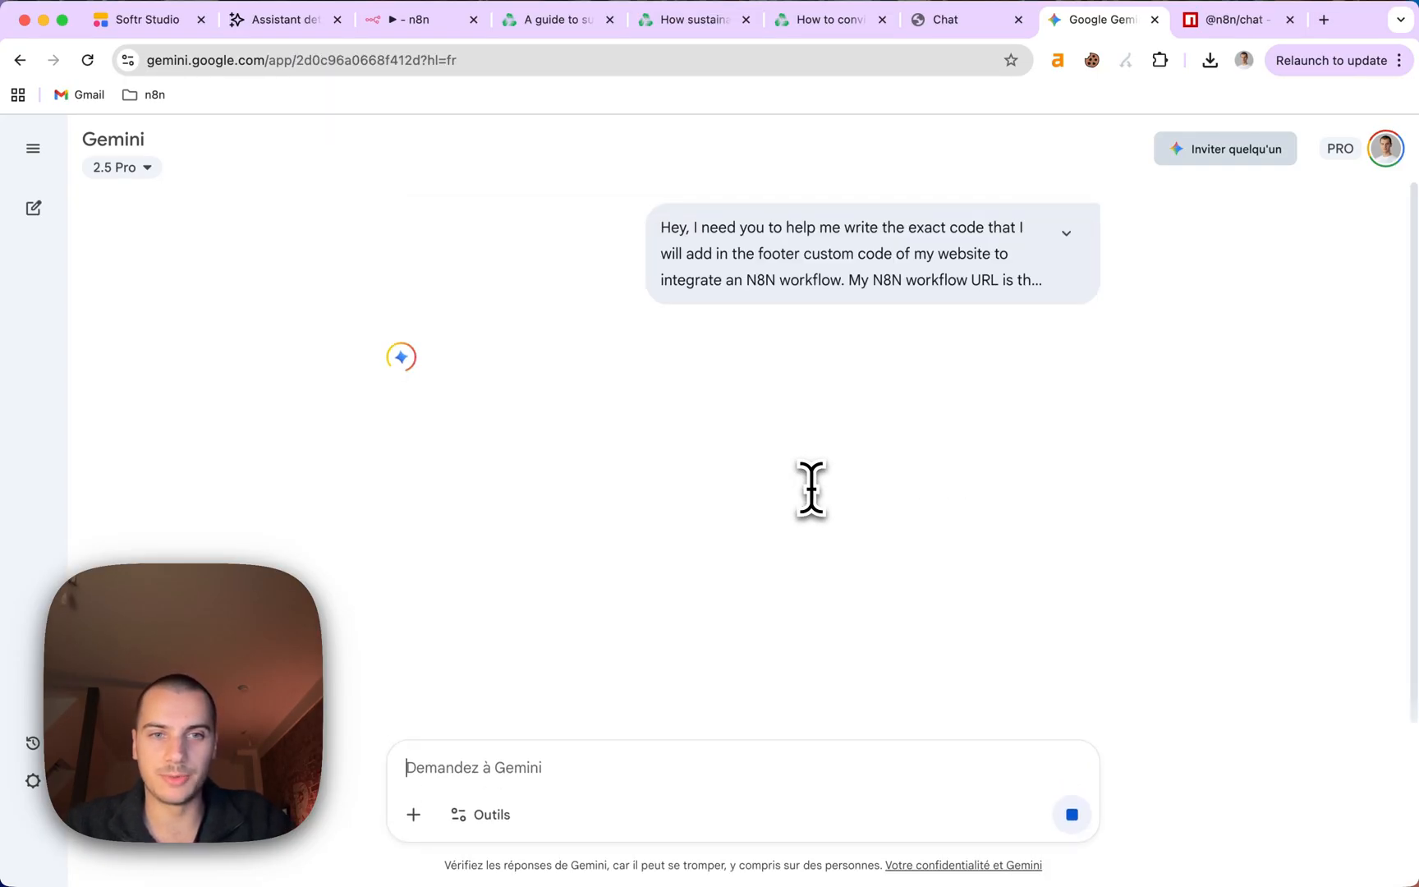
scroll(832, 544, down, 10)
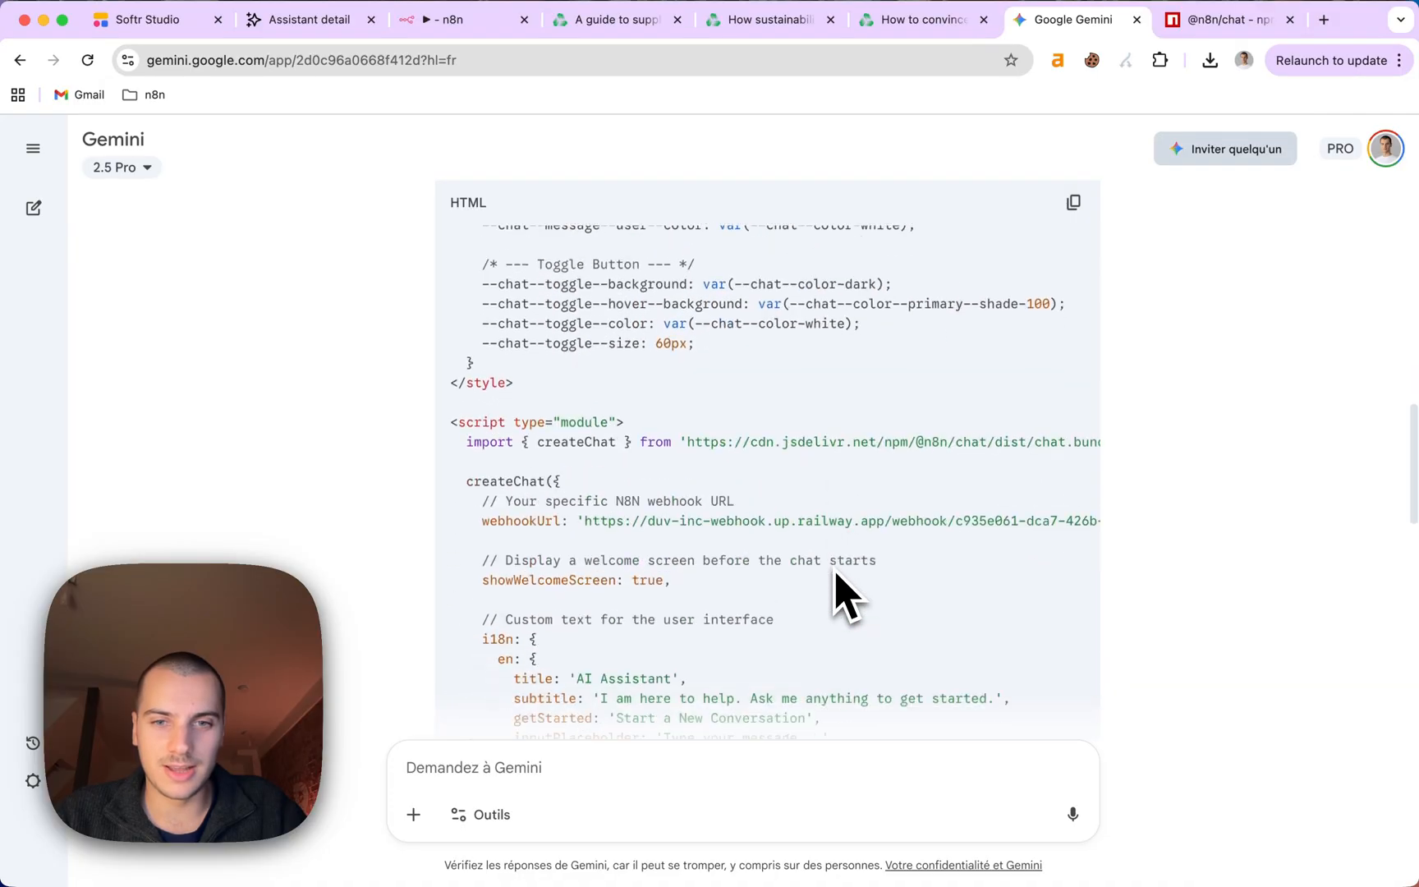
click(1073, 203)
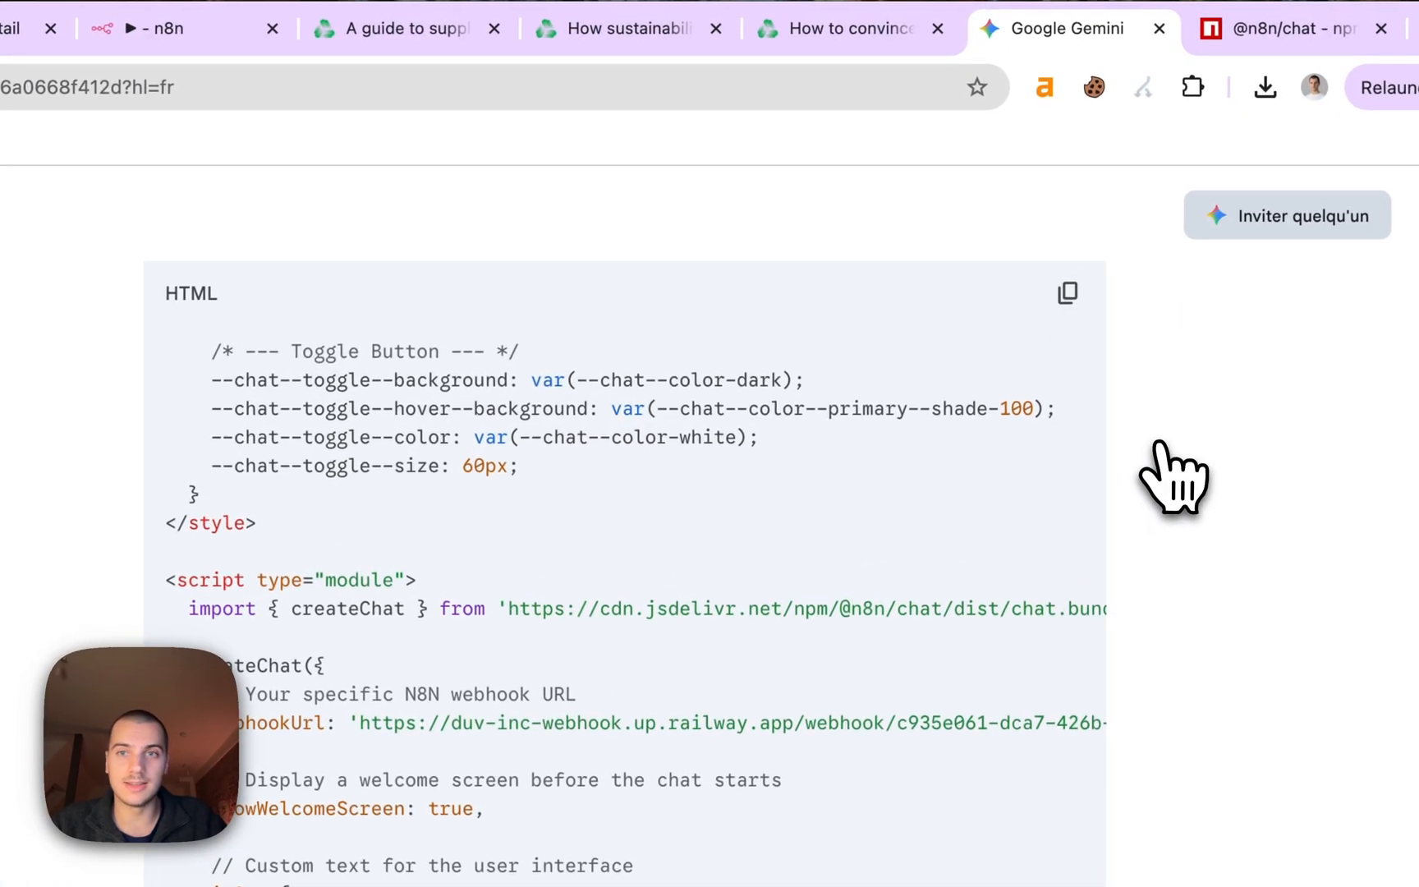
click(193, 32)
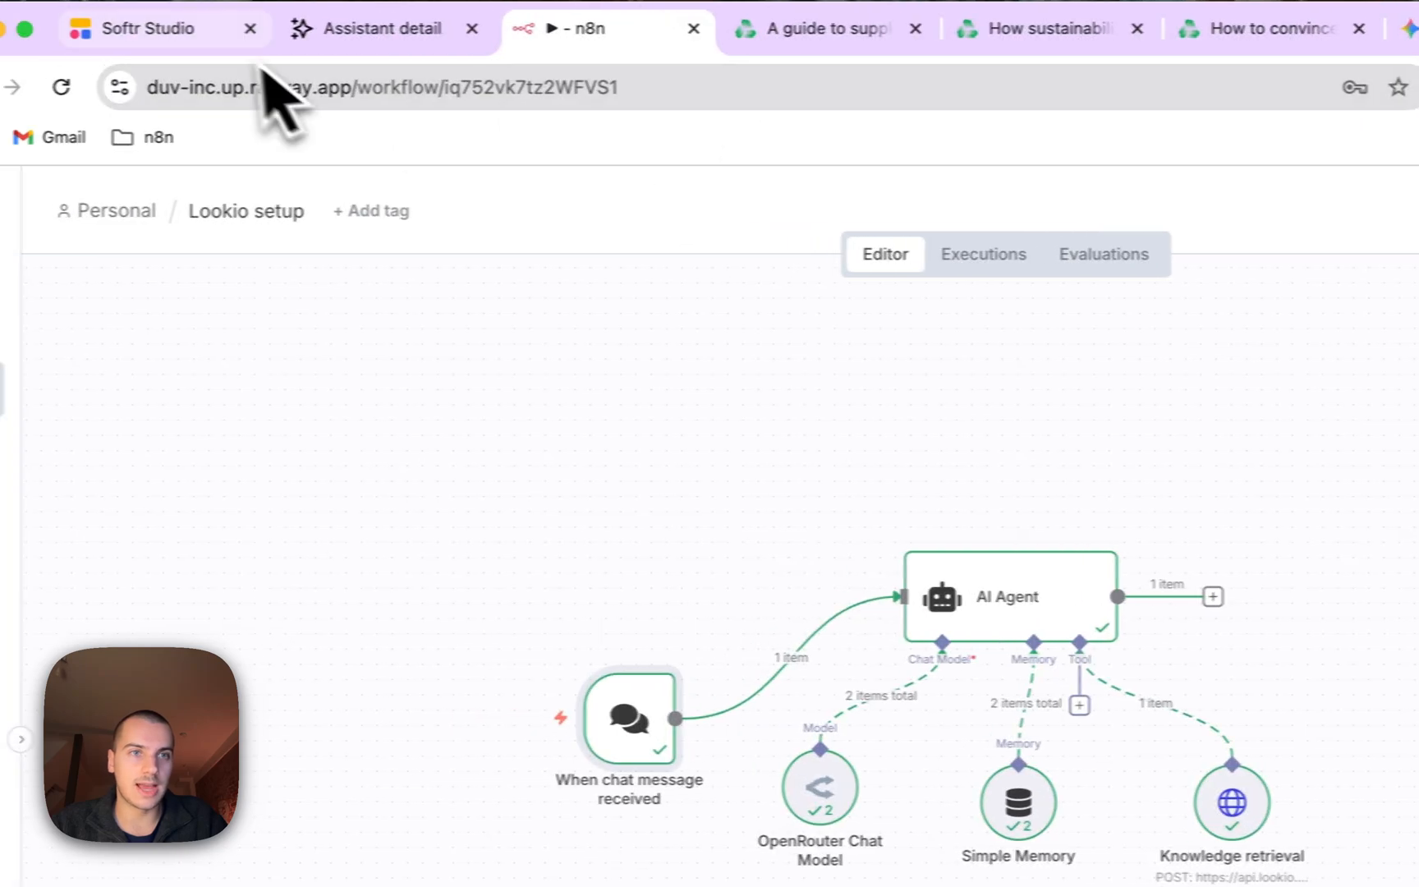
In Softr Studio, paste the chat widget script into Custom code's Code Inside Footer and save.
click(191, 33)
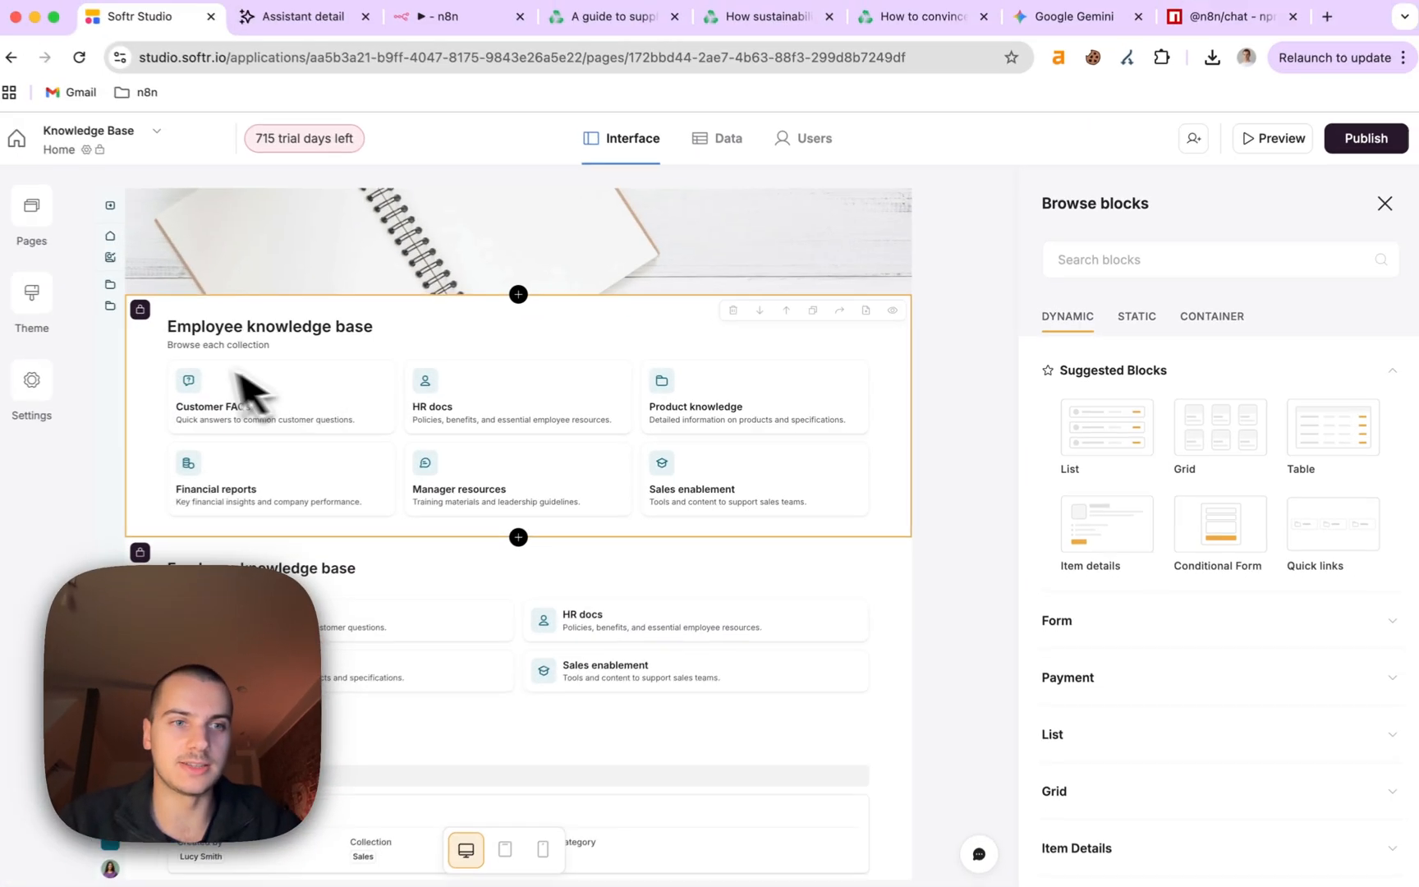
click(43, 382)
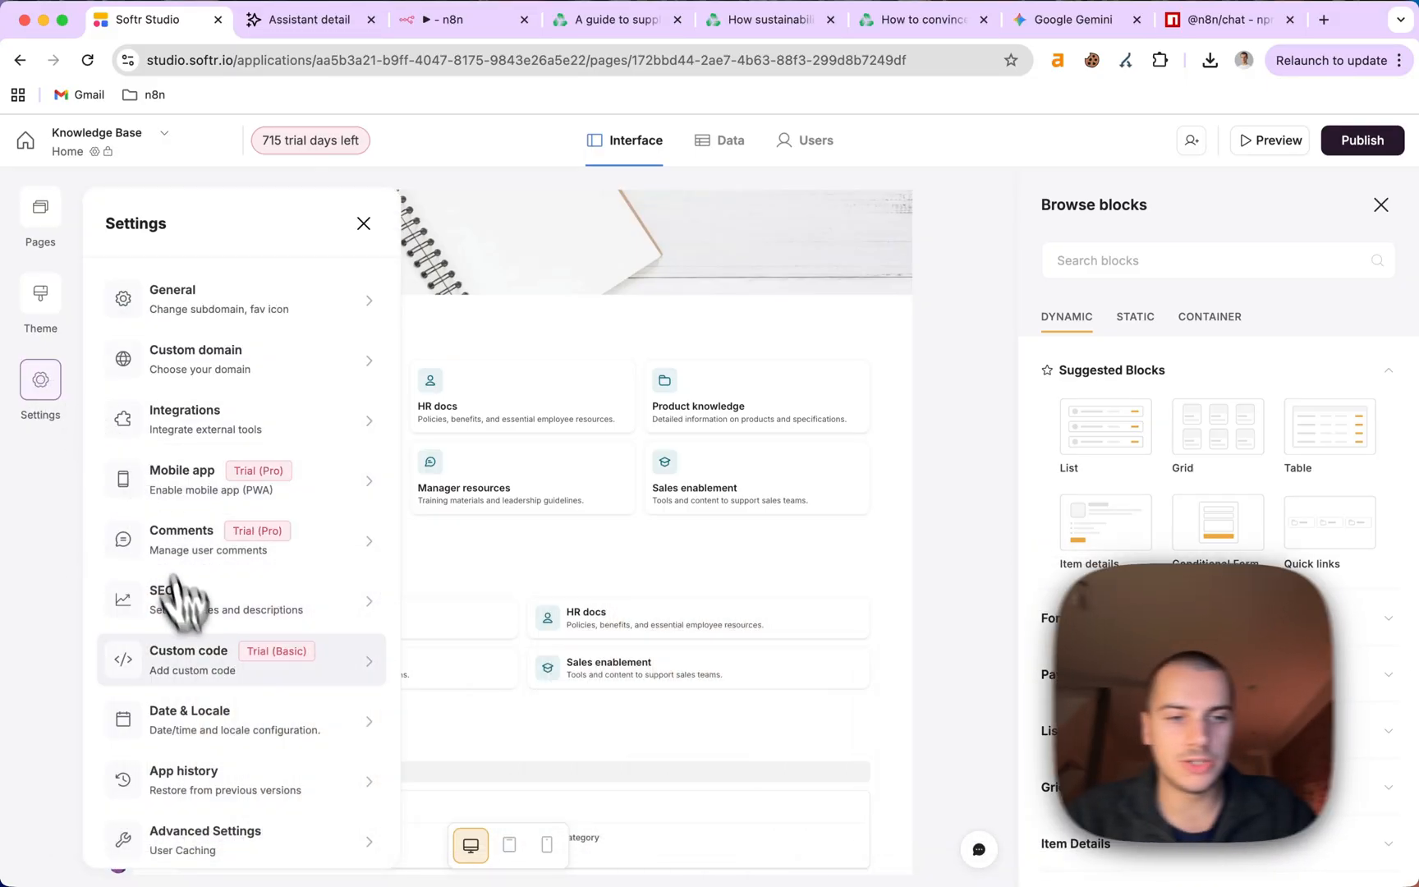
click(353, 661)
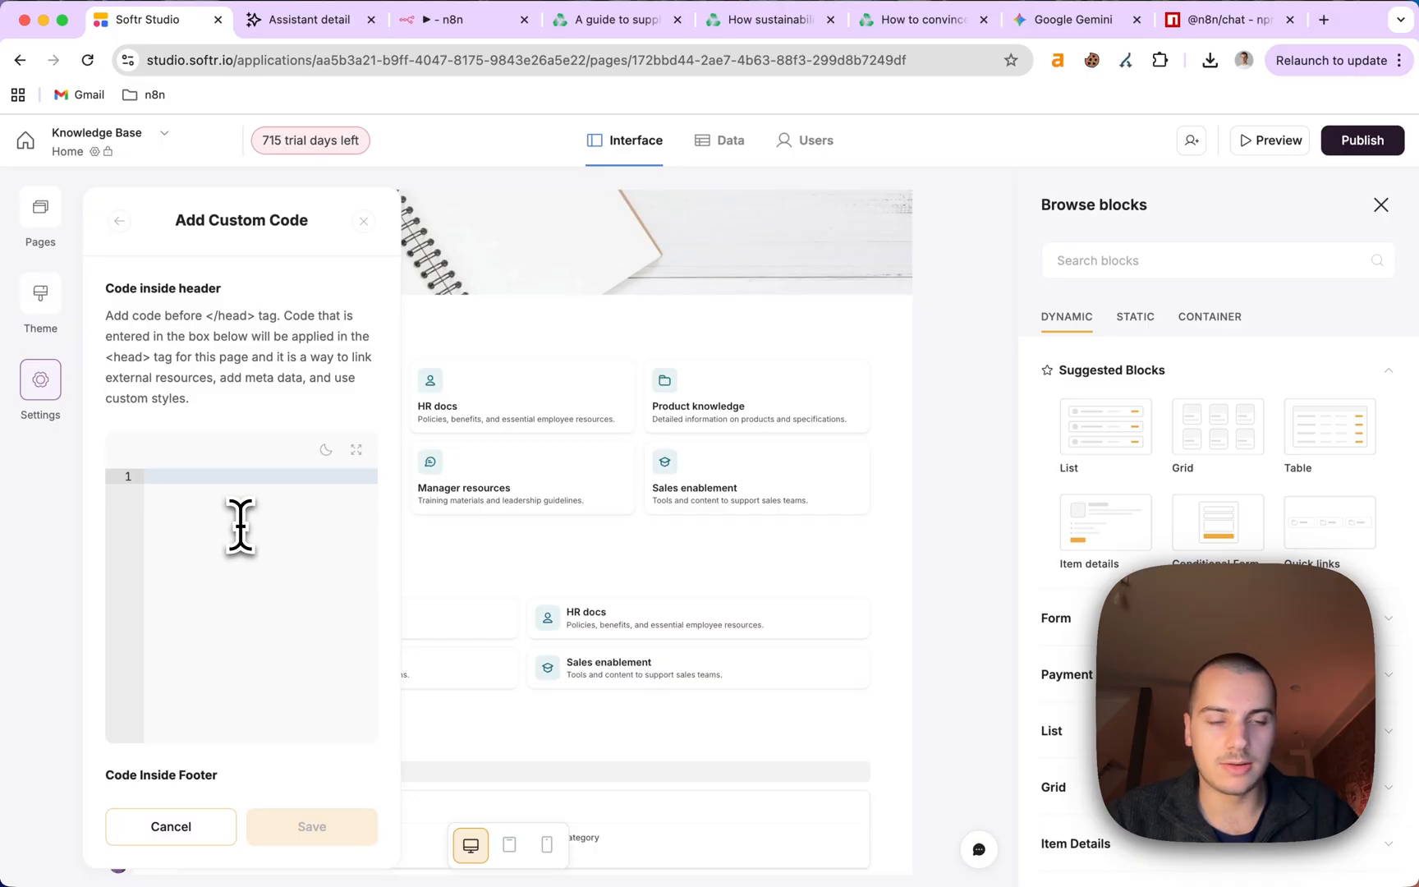
scroll(240, 526, down, 5)
click(238, 556)
key(ctrl+v)
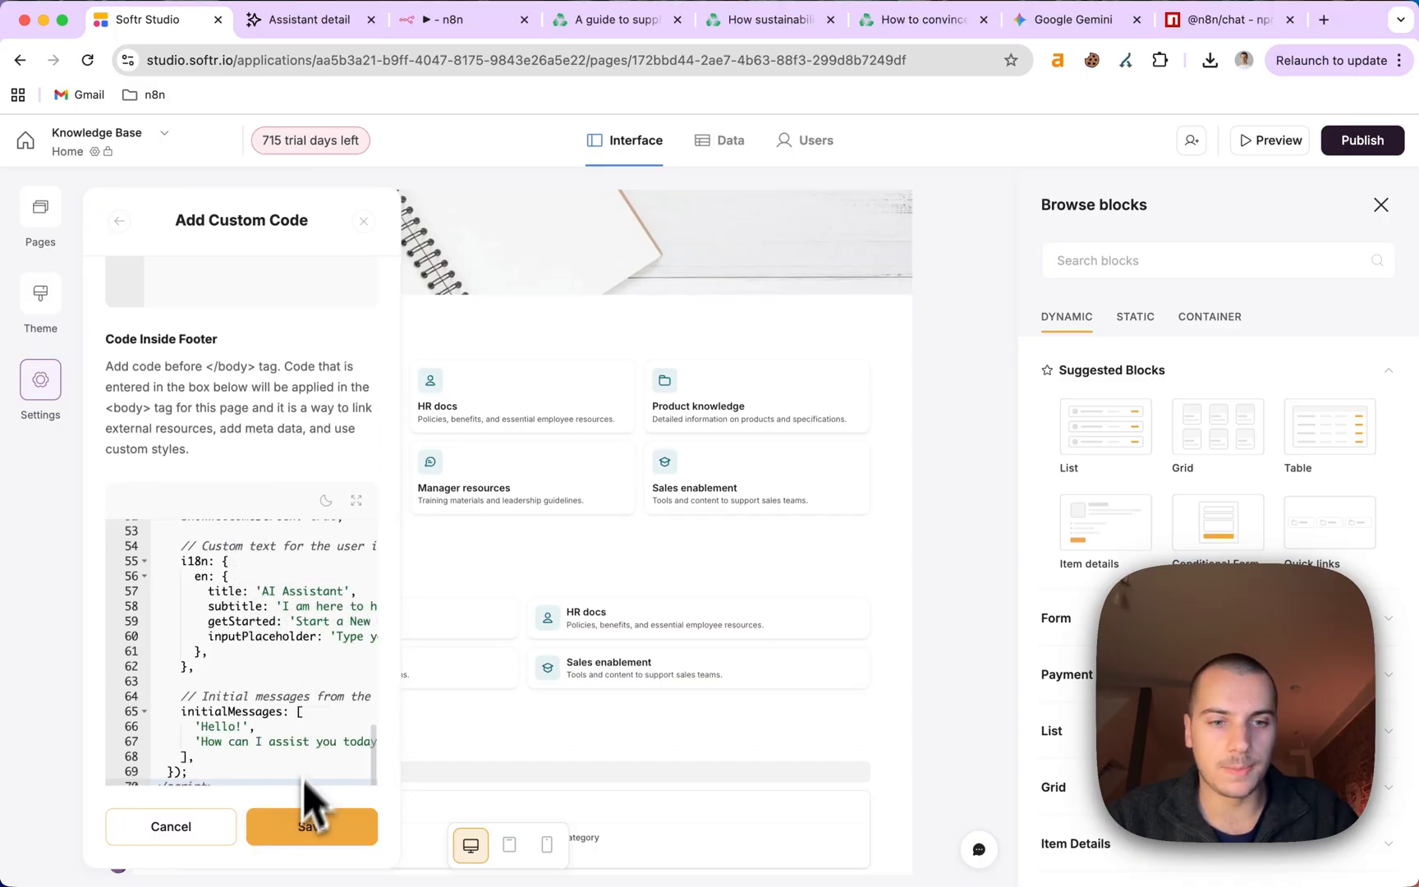
click(295, 838)
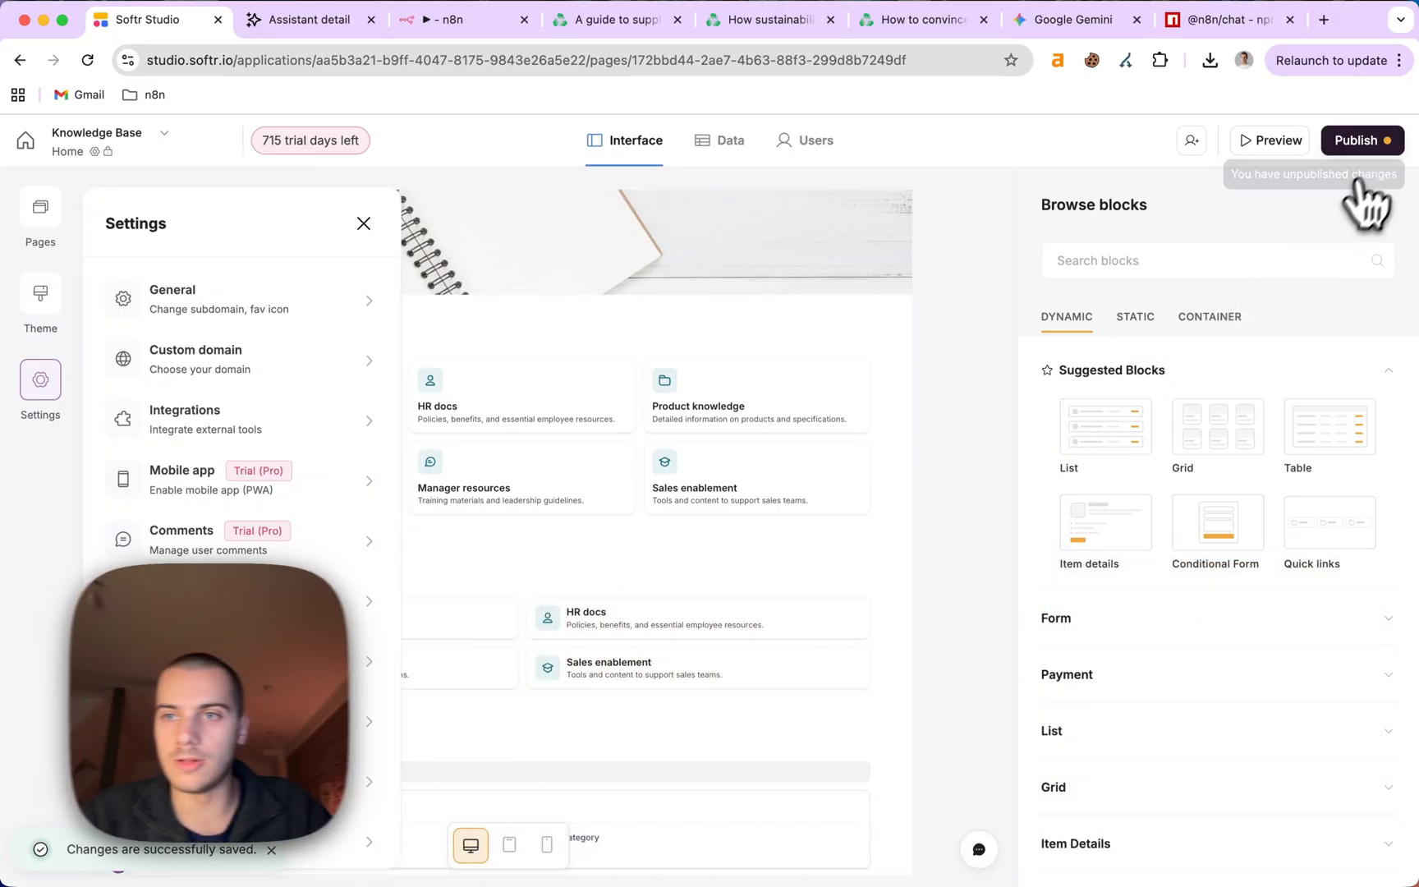
Check the publish options without publishing, then preview the knowledge-base site.
click(1388, 148)
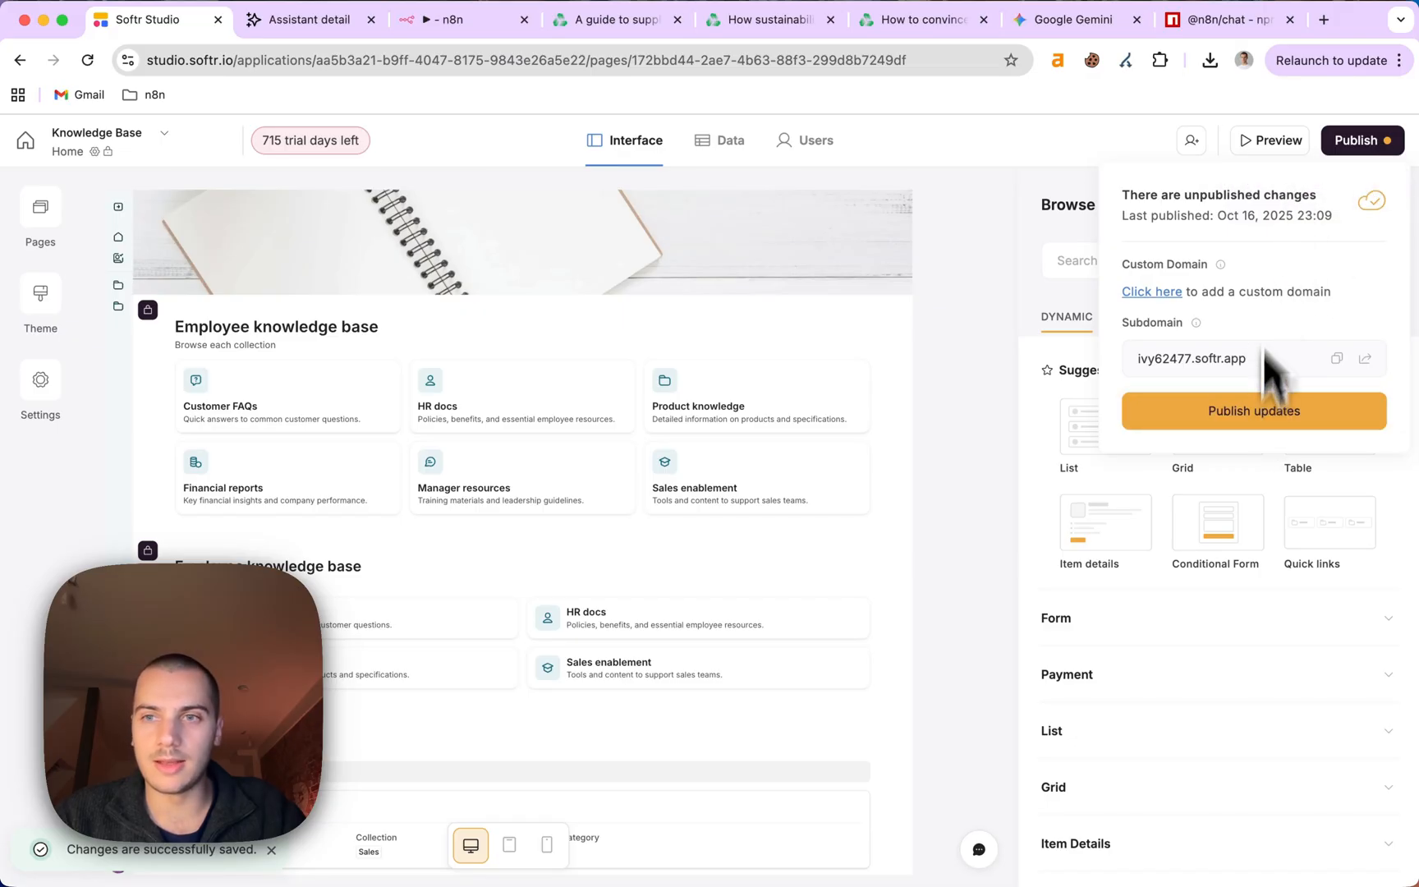
click(1138, 136)
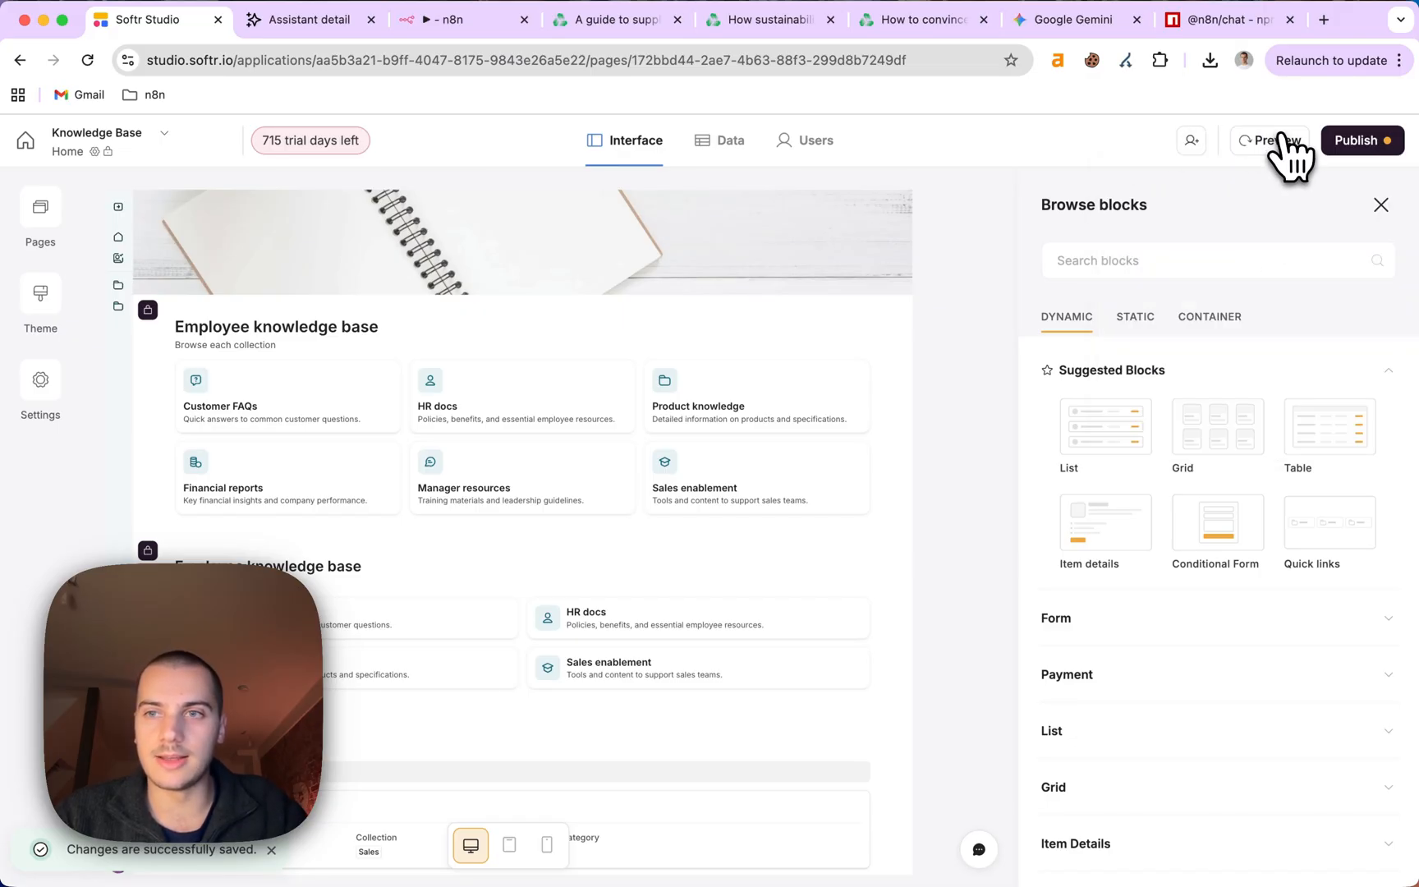
click(1281, 141)
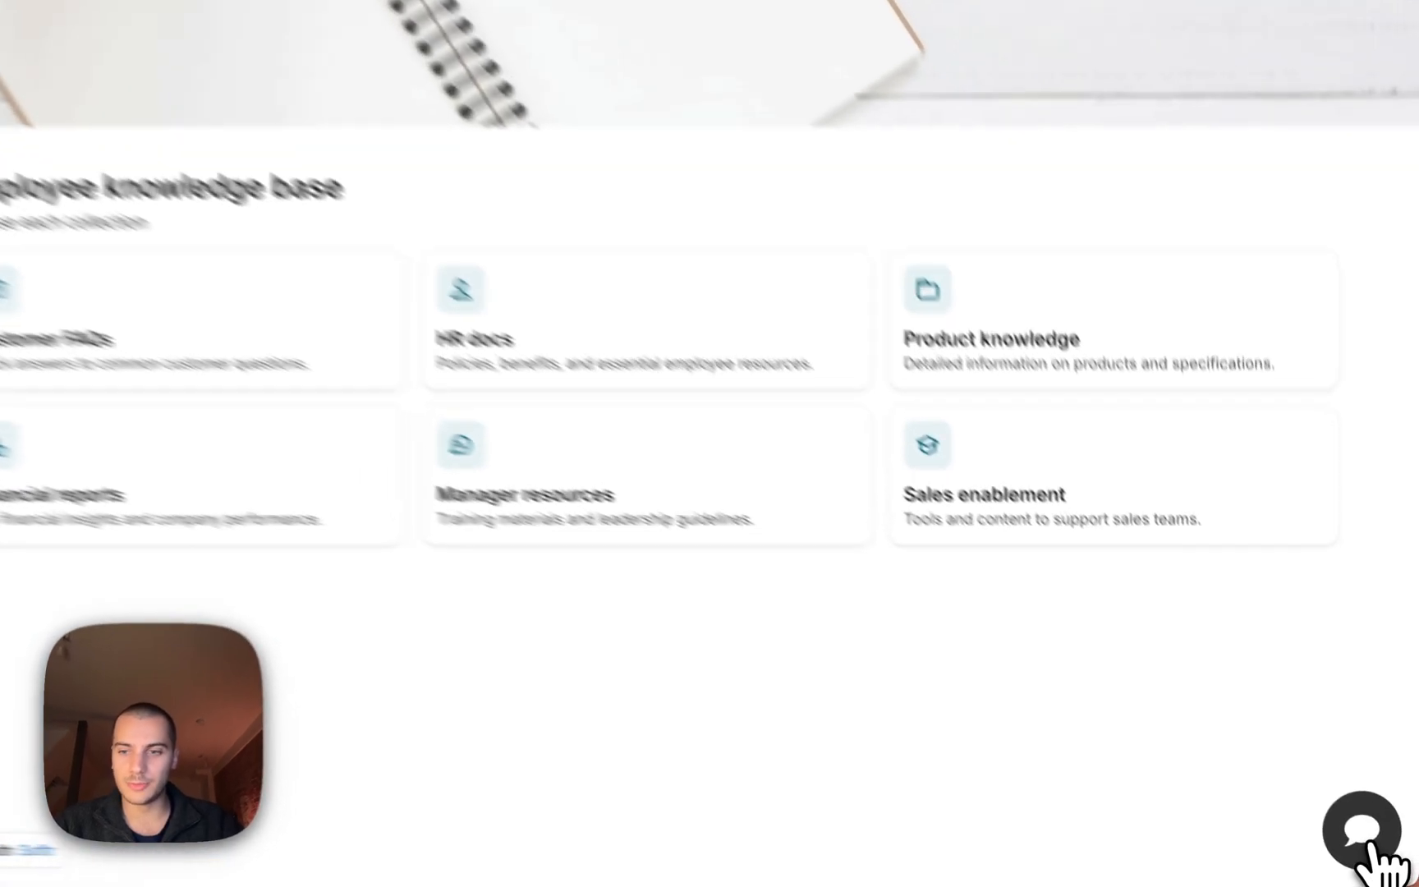
Open the AI Assistant chat, start a new conversation, and send 'Hi'.
click(1380, 850)
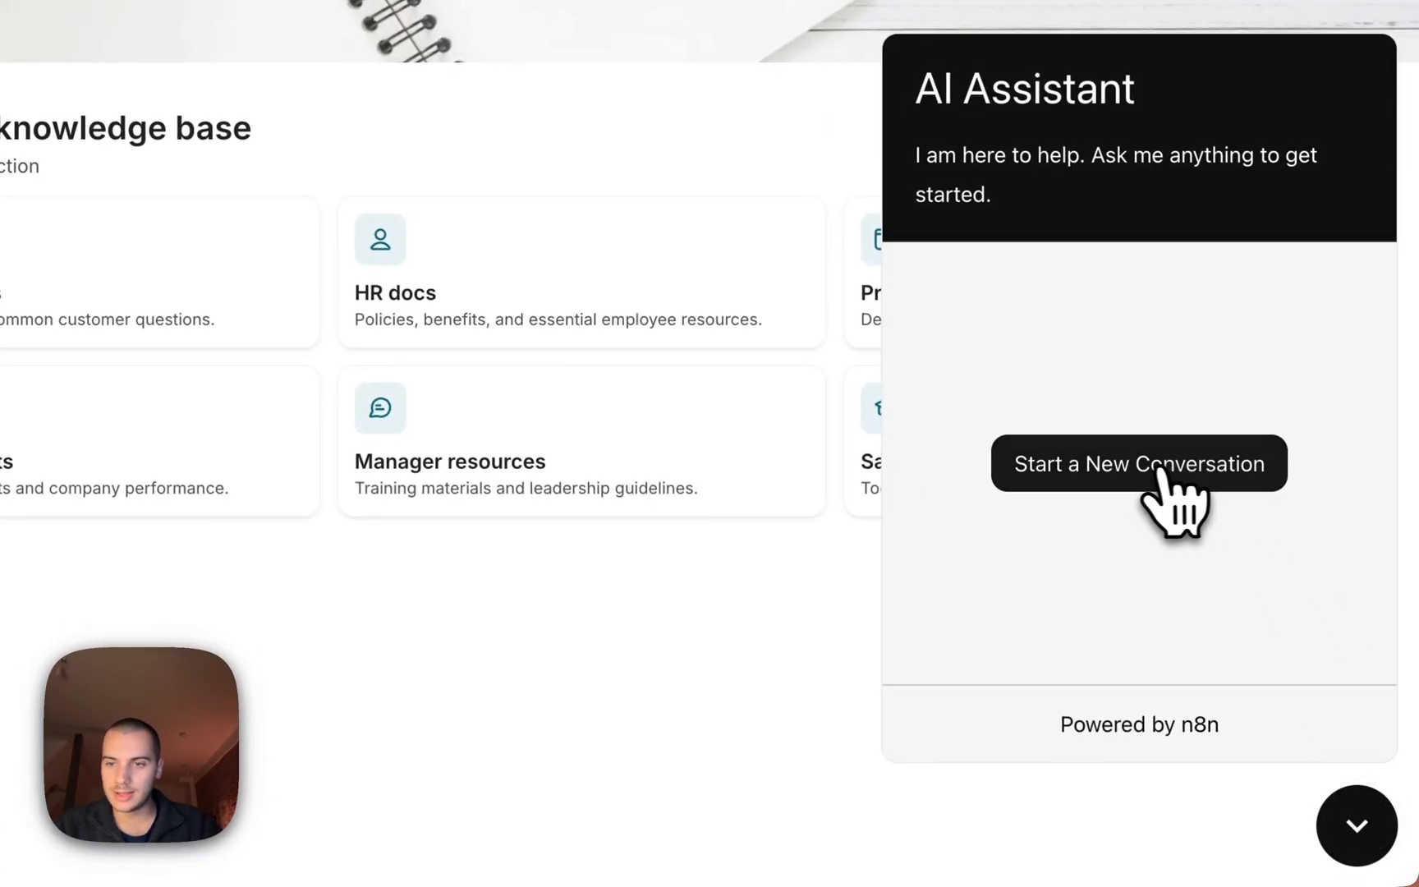
click(1133, 465)
click(1005, 723)
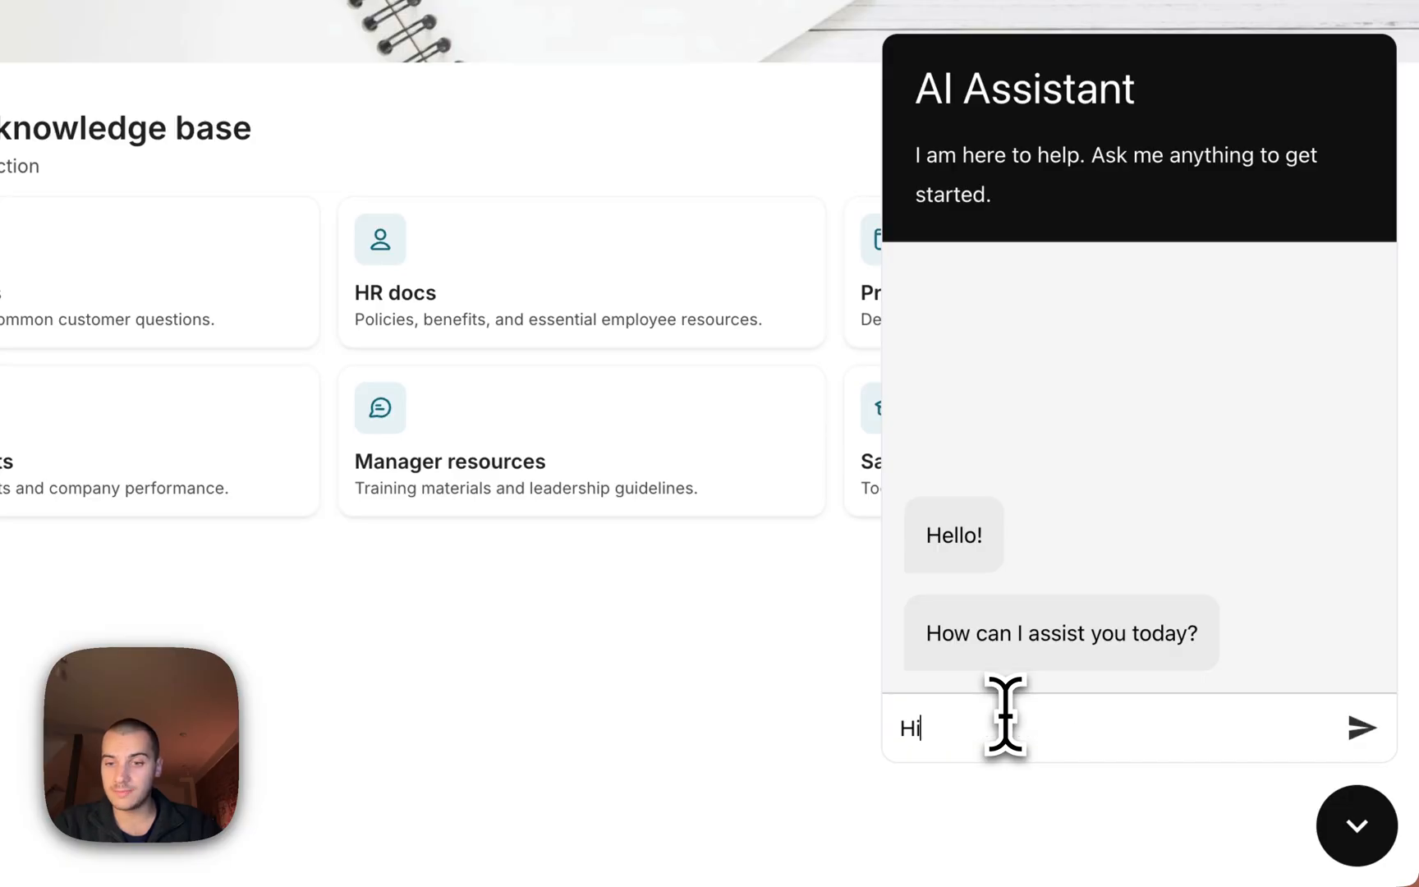
text(Hi)
key(Return)
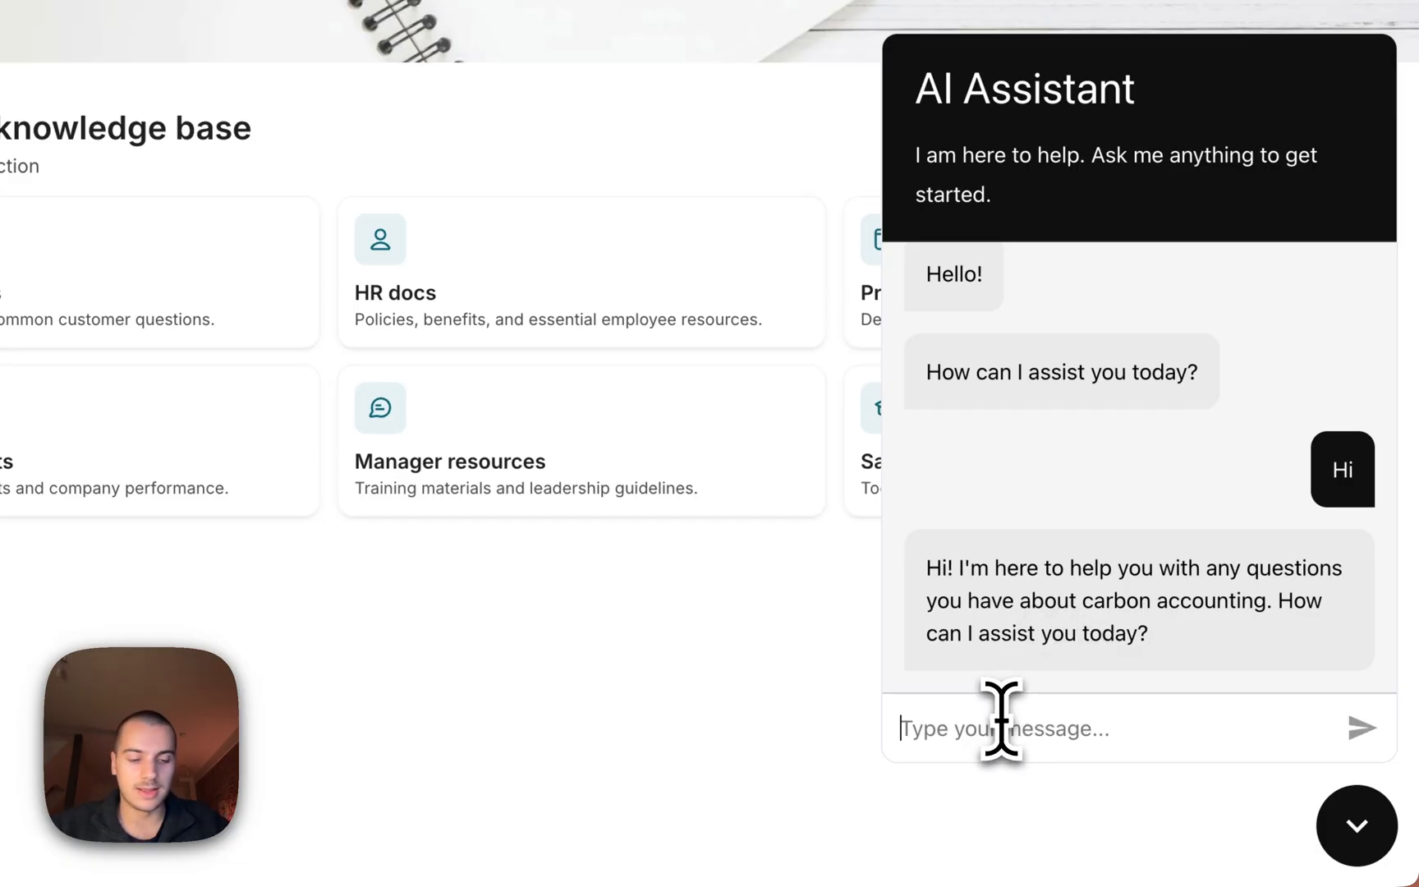
Ask how companies can reduce emissions and read through the assistant's detailed reply.
key(fn)
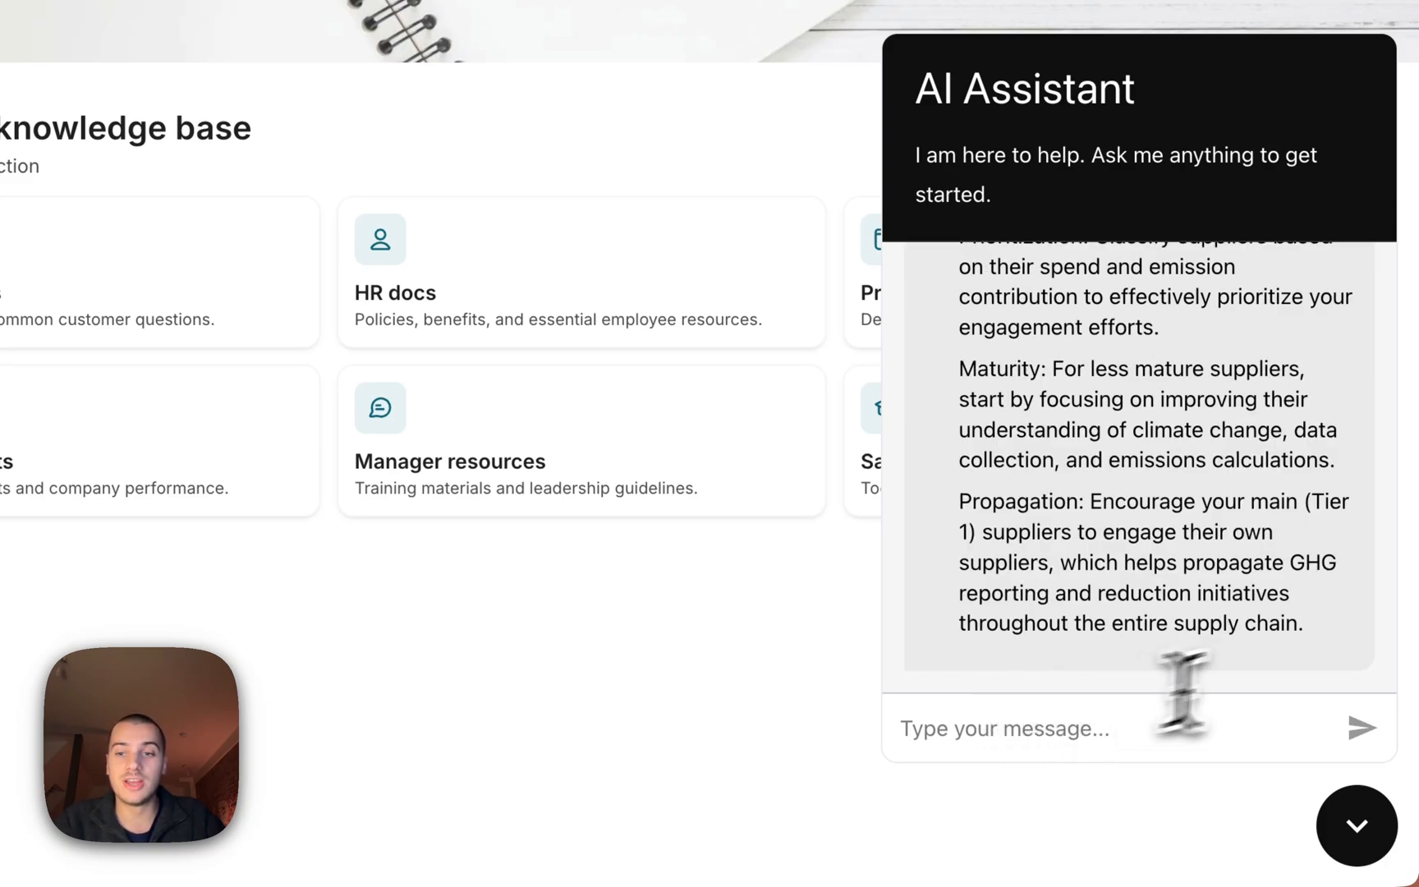
scroll(1204, 523, up, 5)
scroll(1204, 522, up, 15)
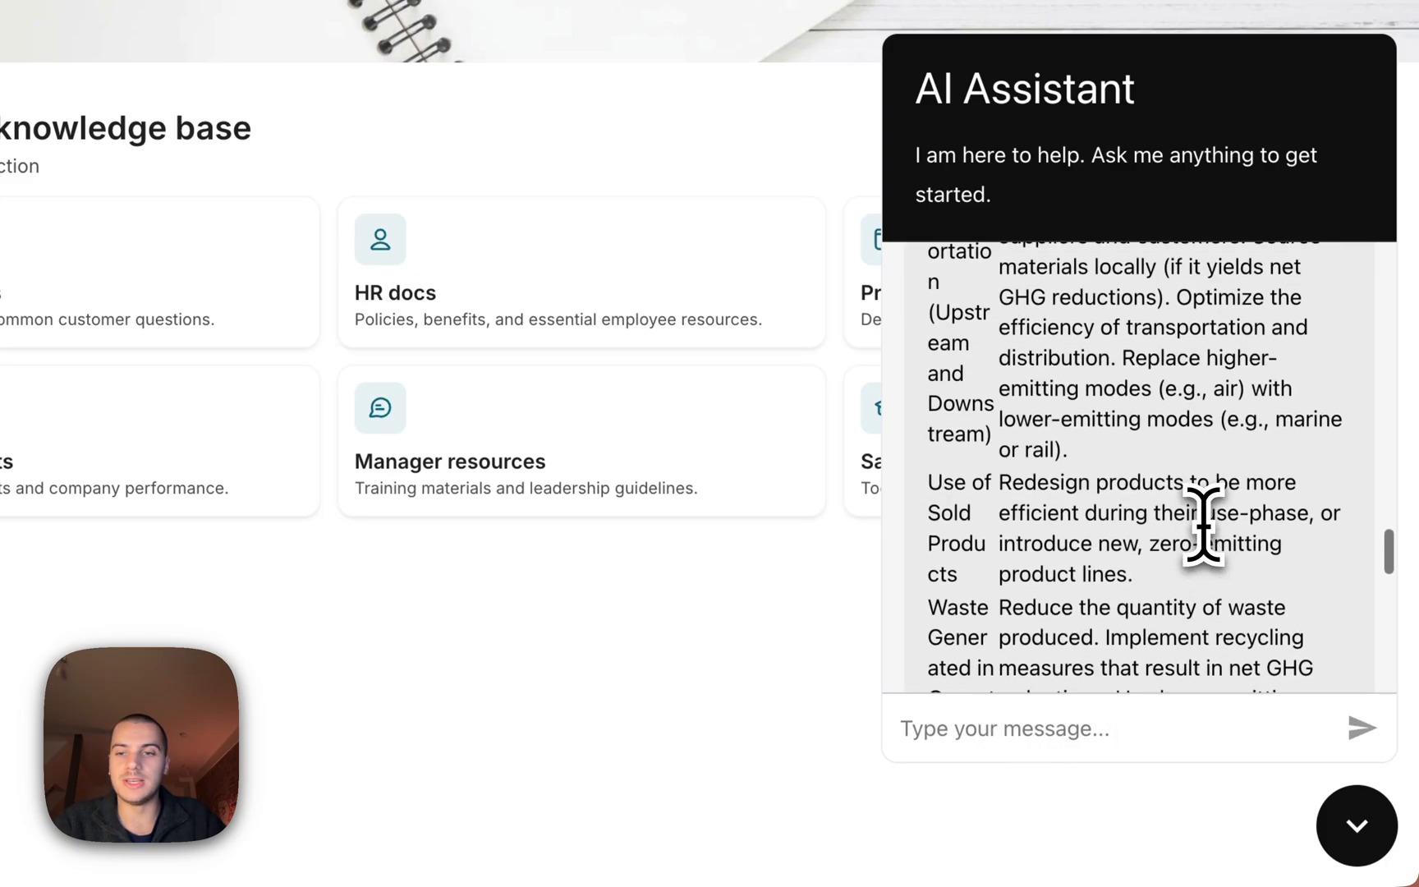
scroll(1204, 523, up, 10)
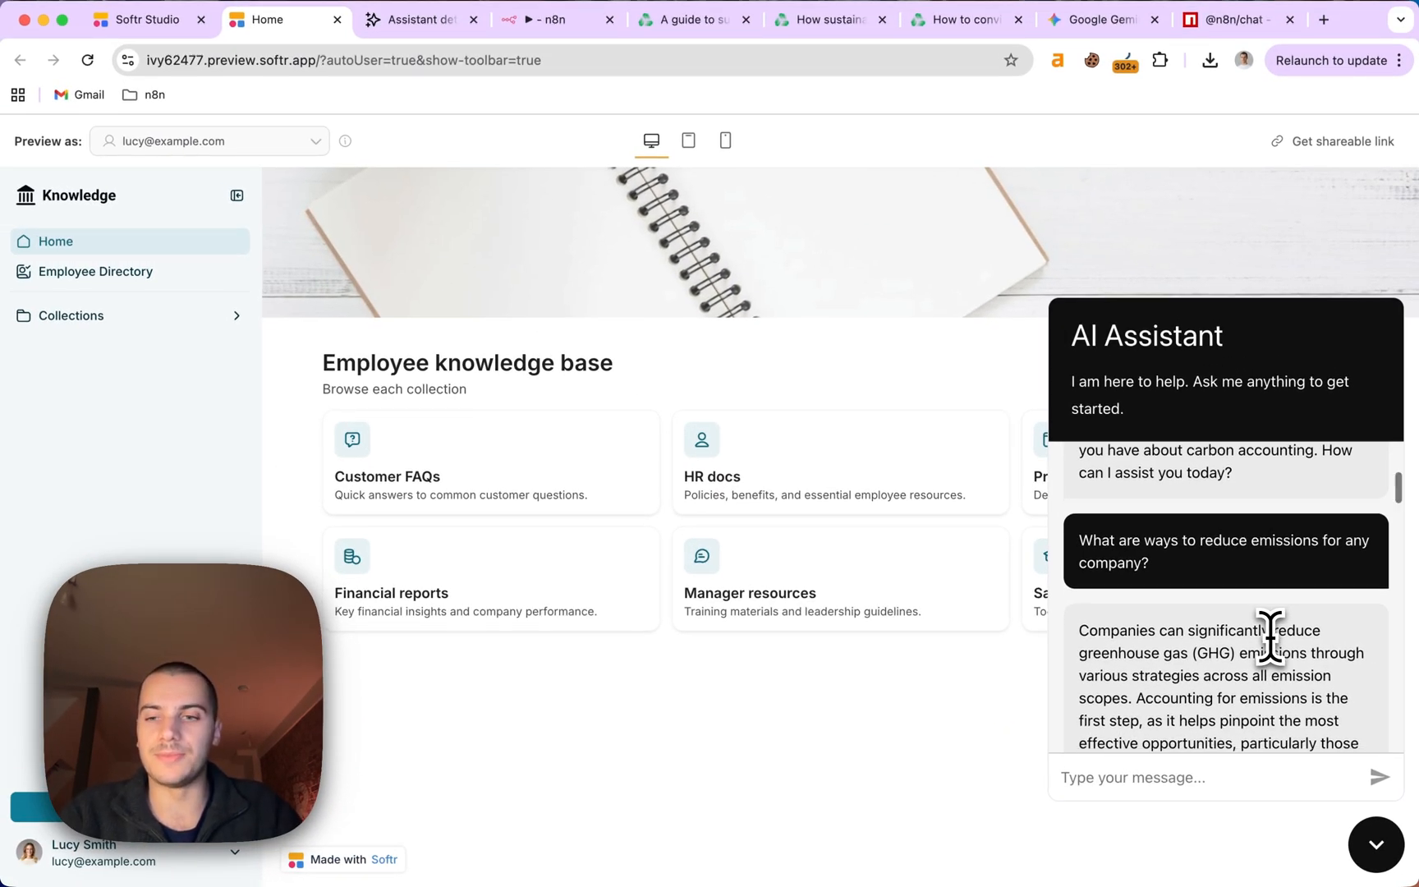
scroll(1270, 637, down, 3)
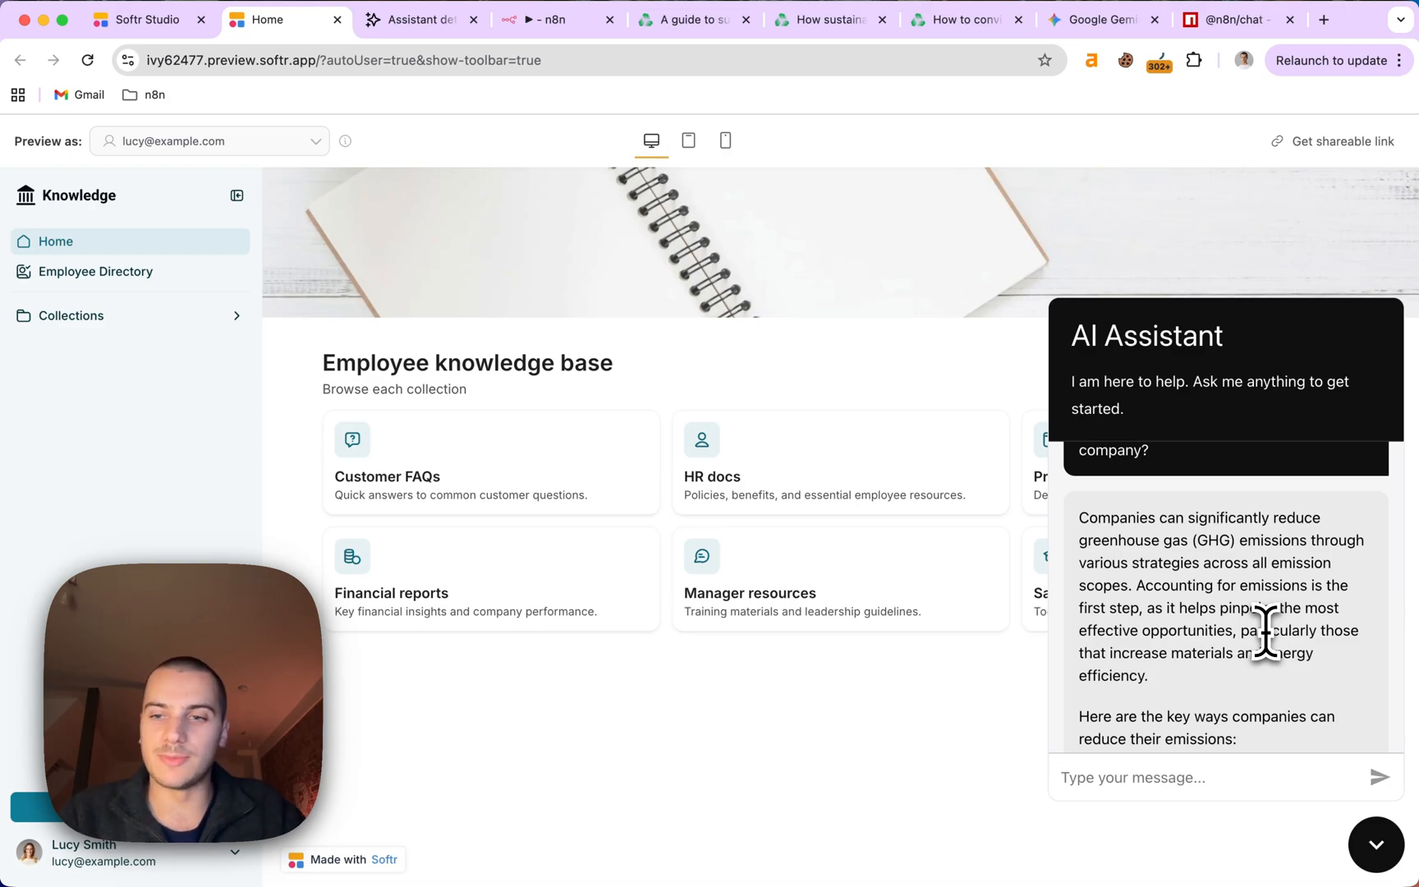
scroll(1265, 632, down, 5)
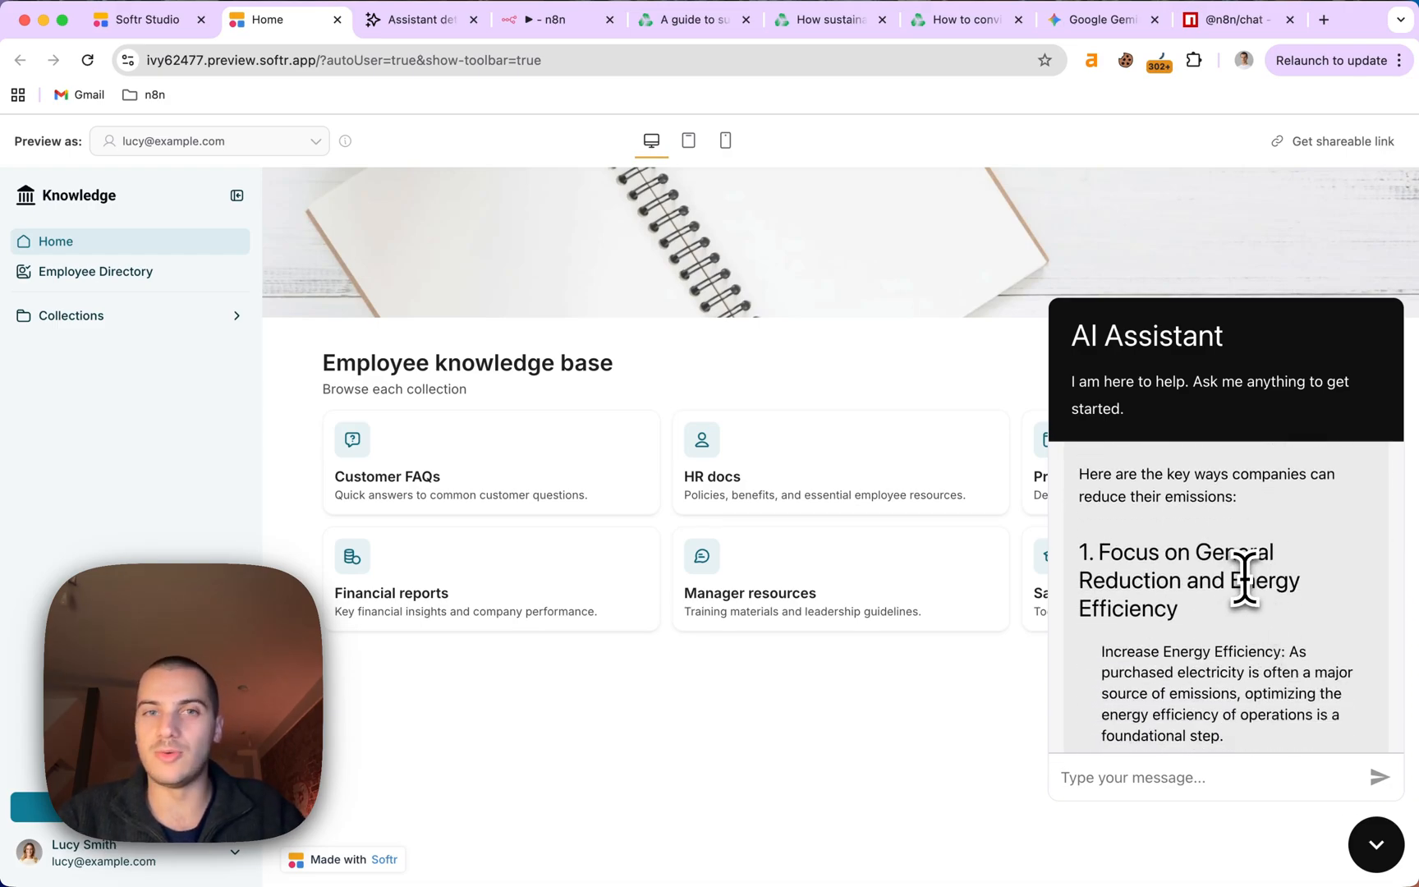
click(545, 22)
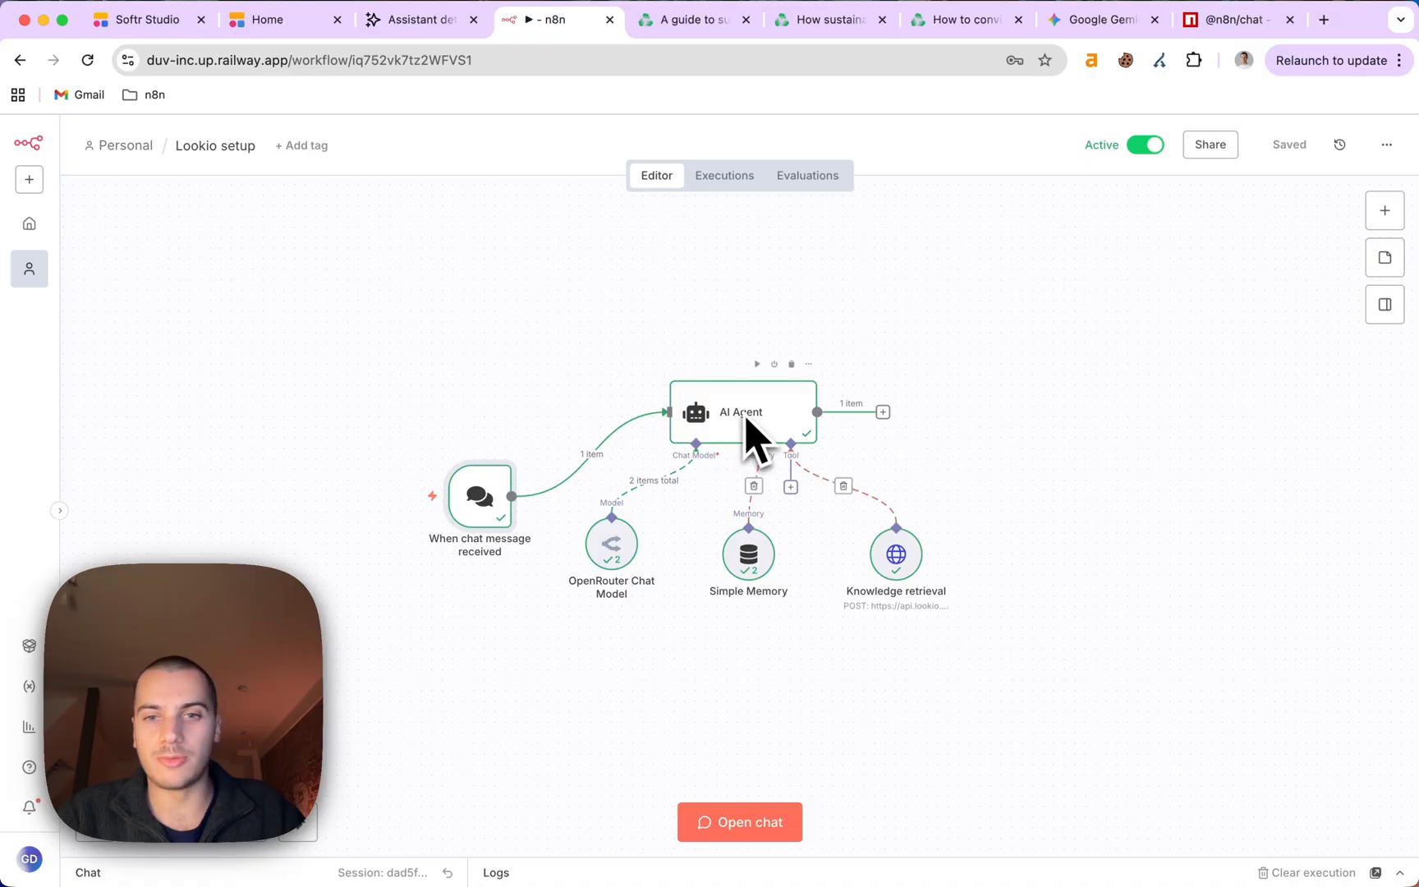
click(297, 29)
scroll(1170, 598, down, 5)
scroll(1170, 598, down, 5)
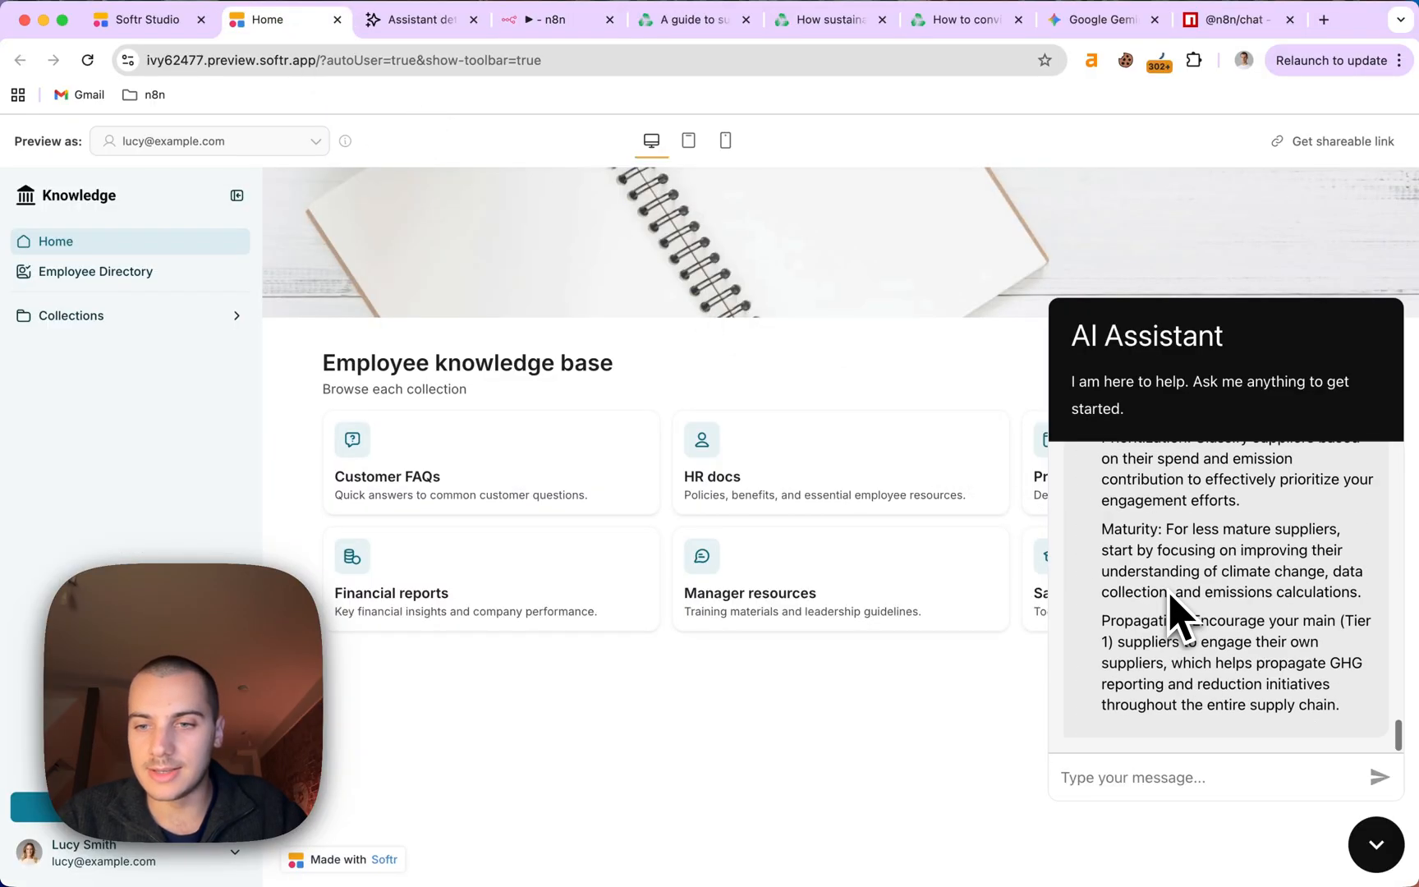